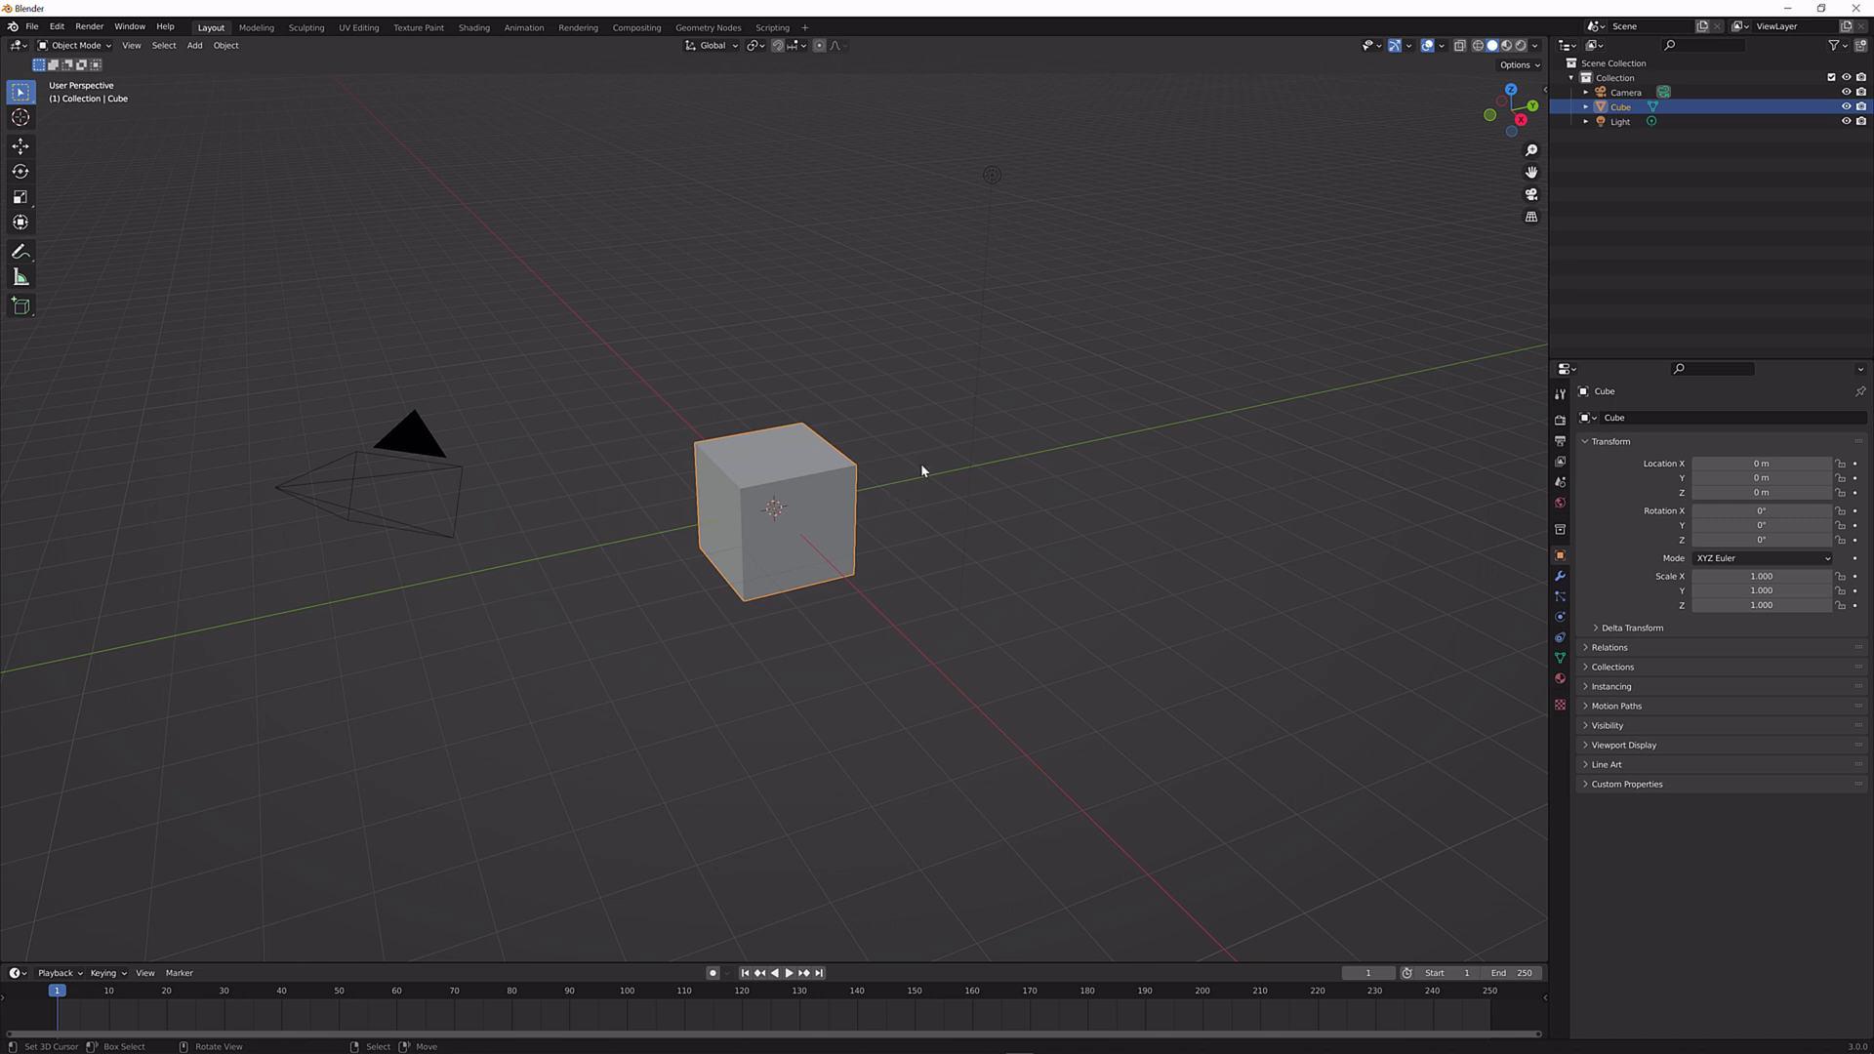
Delete the default camera, cube and light from the scene.
{"action": "middle_click_drag", "start_coordinate": [921, 469], "coordinate": [804, 481]}
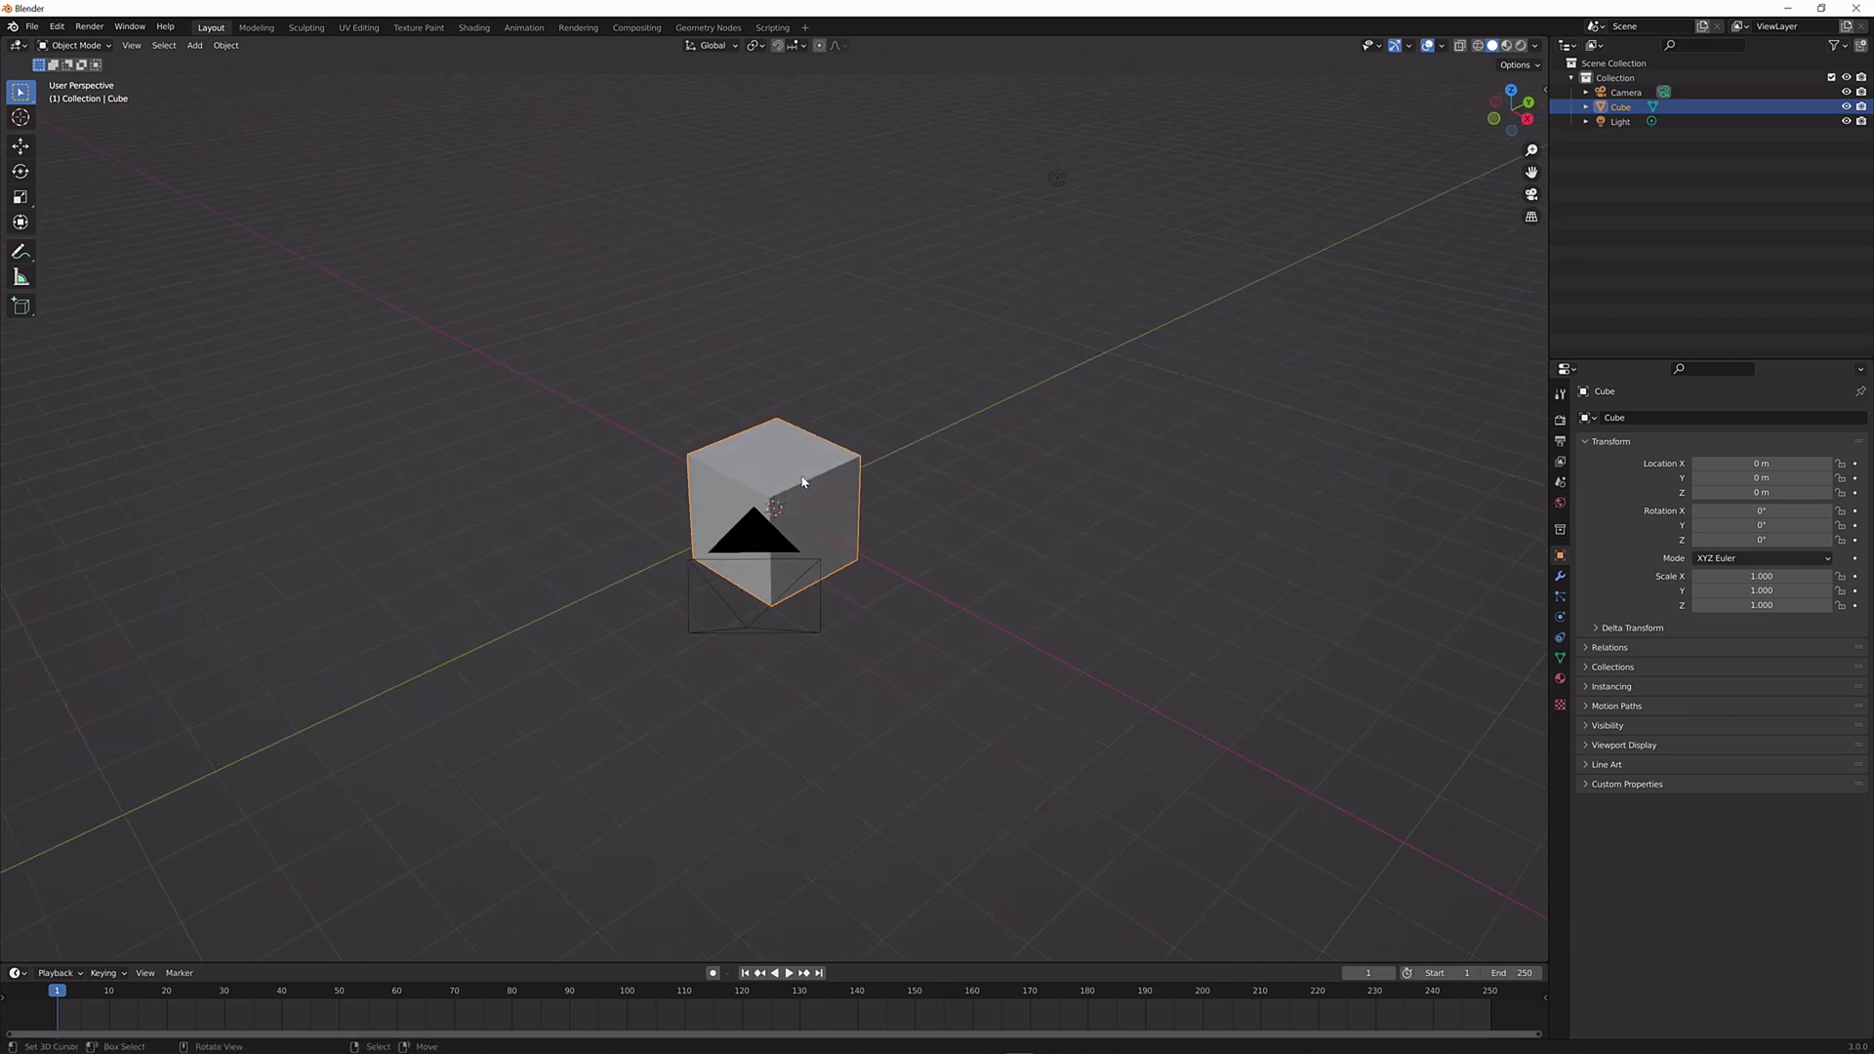
{"action": "key", "text": "a"}
{"action": "key", "text": "x"}
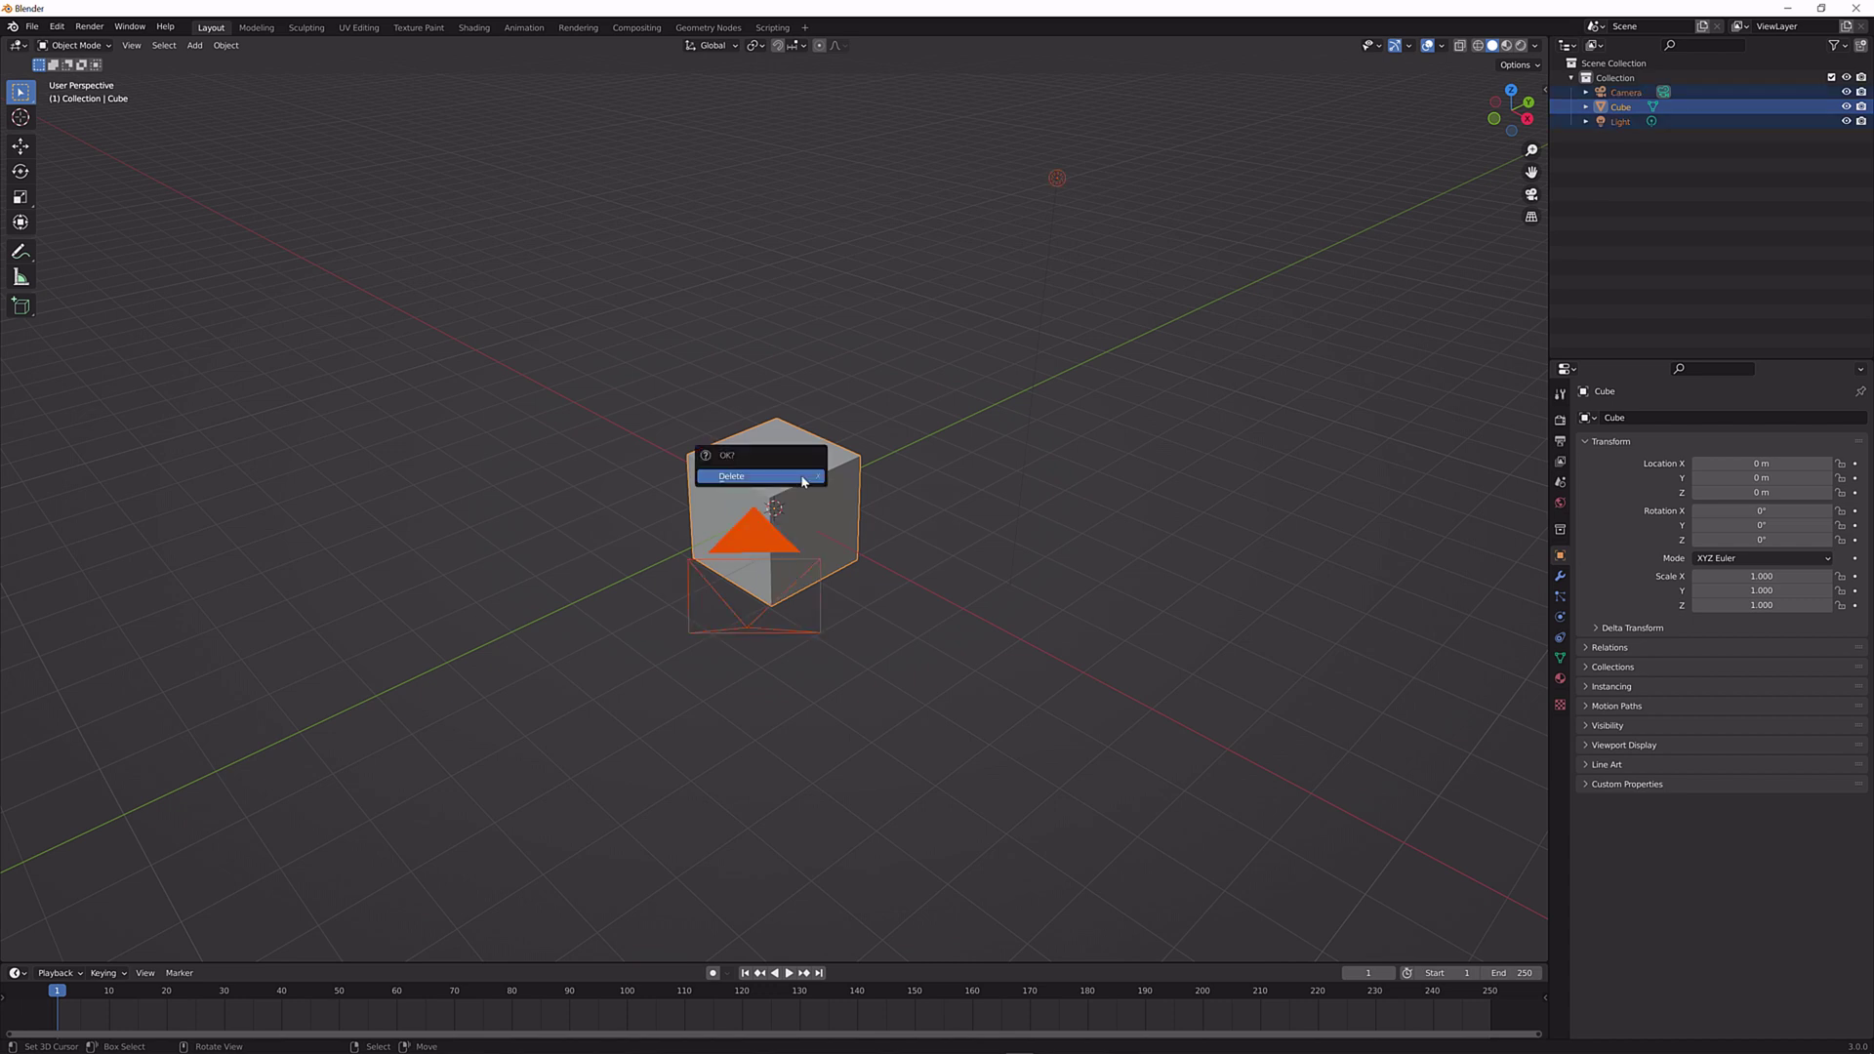
{"action": "left_click", "coordinate": [803, 478]}
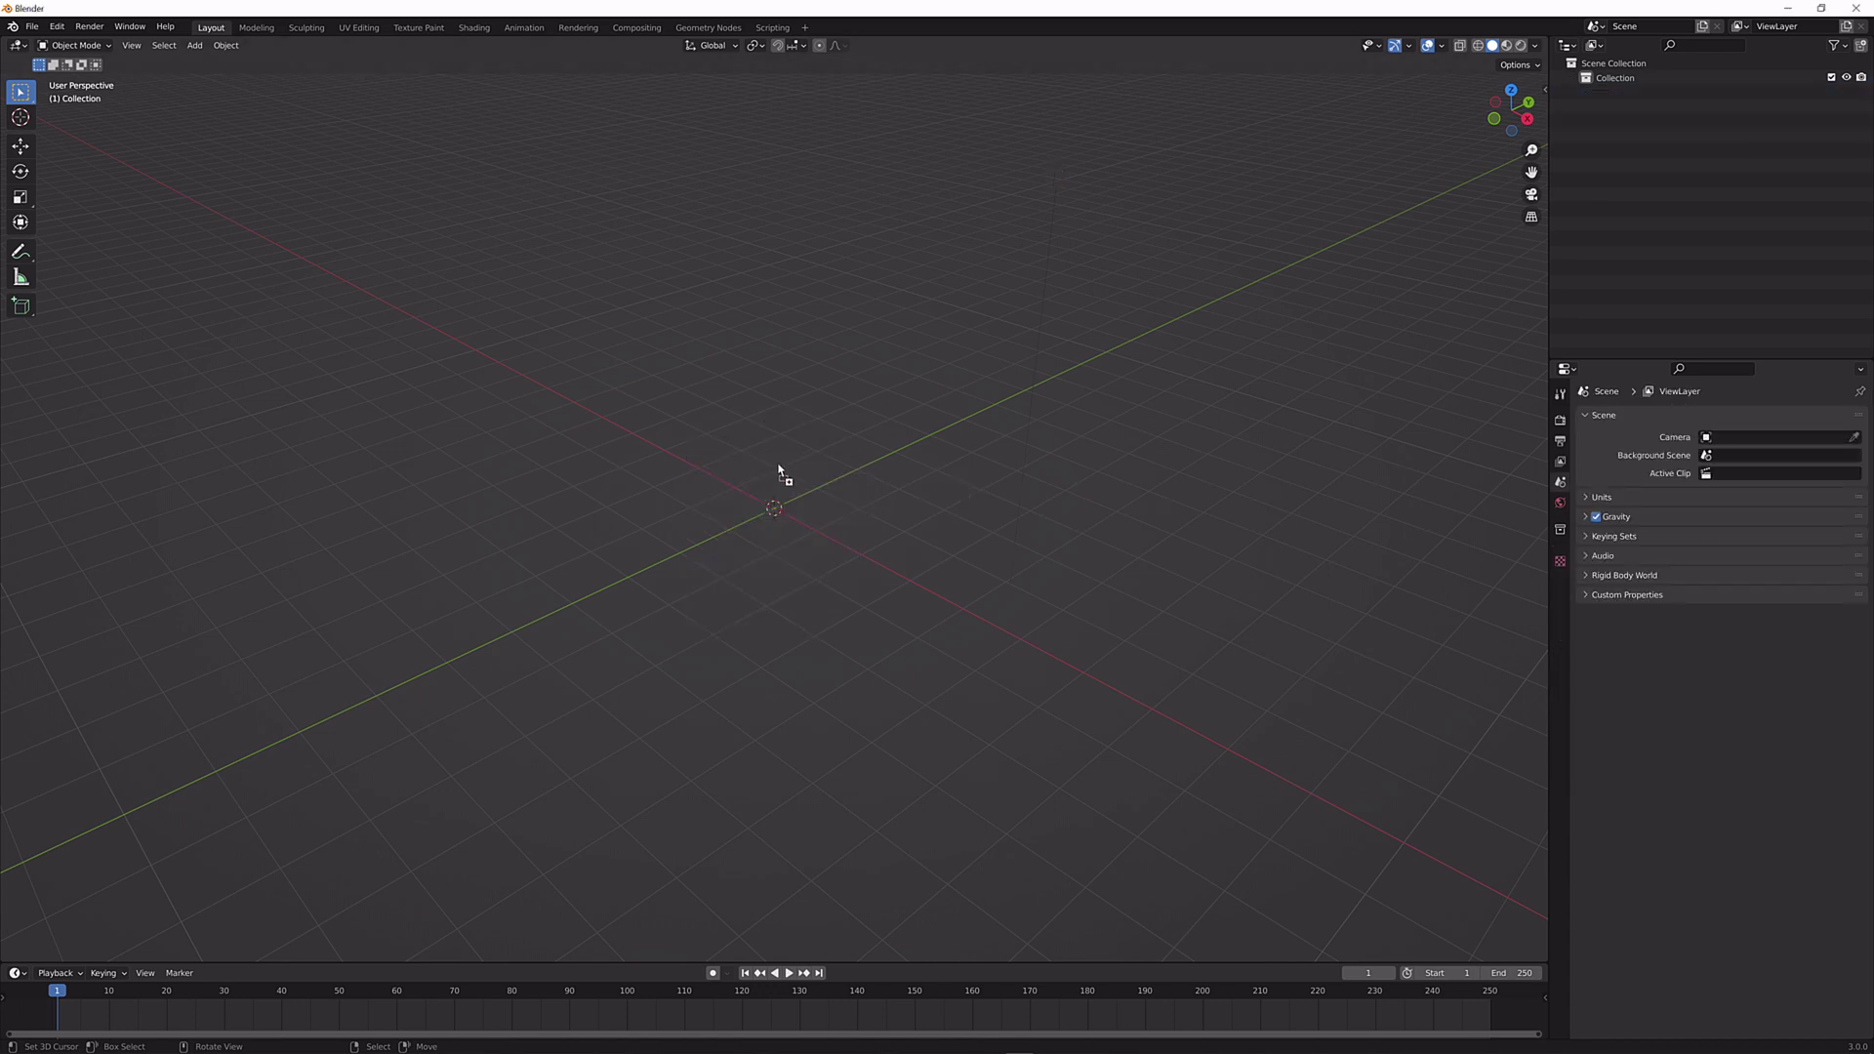
Bring the chess silhouette reference image into the scene and clear its location and rotation.
{"action": "left_click_drag", "start_coordinate": [778, 466], "coordinate": [777, 464]}
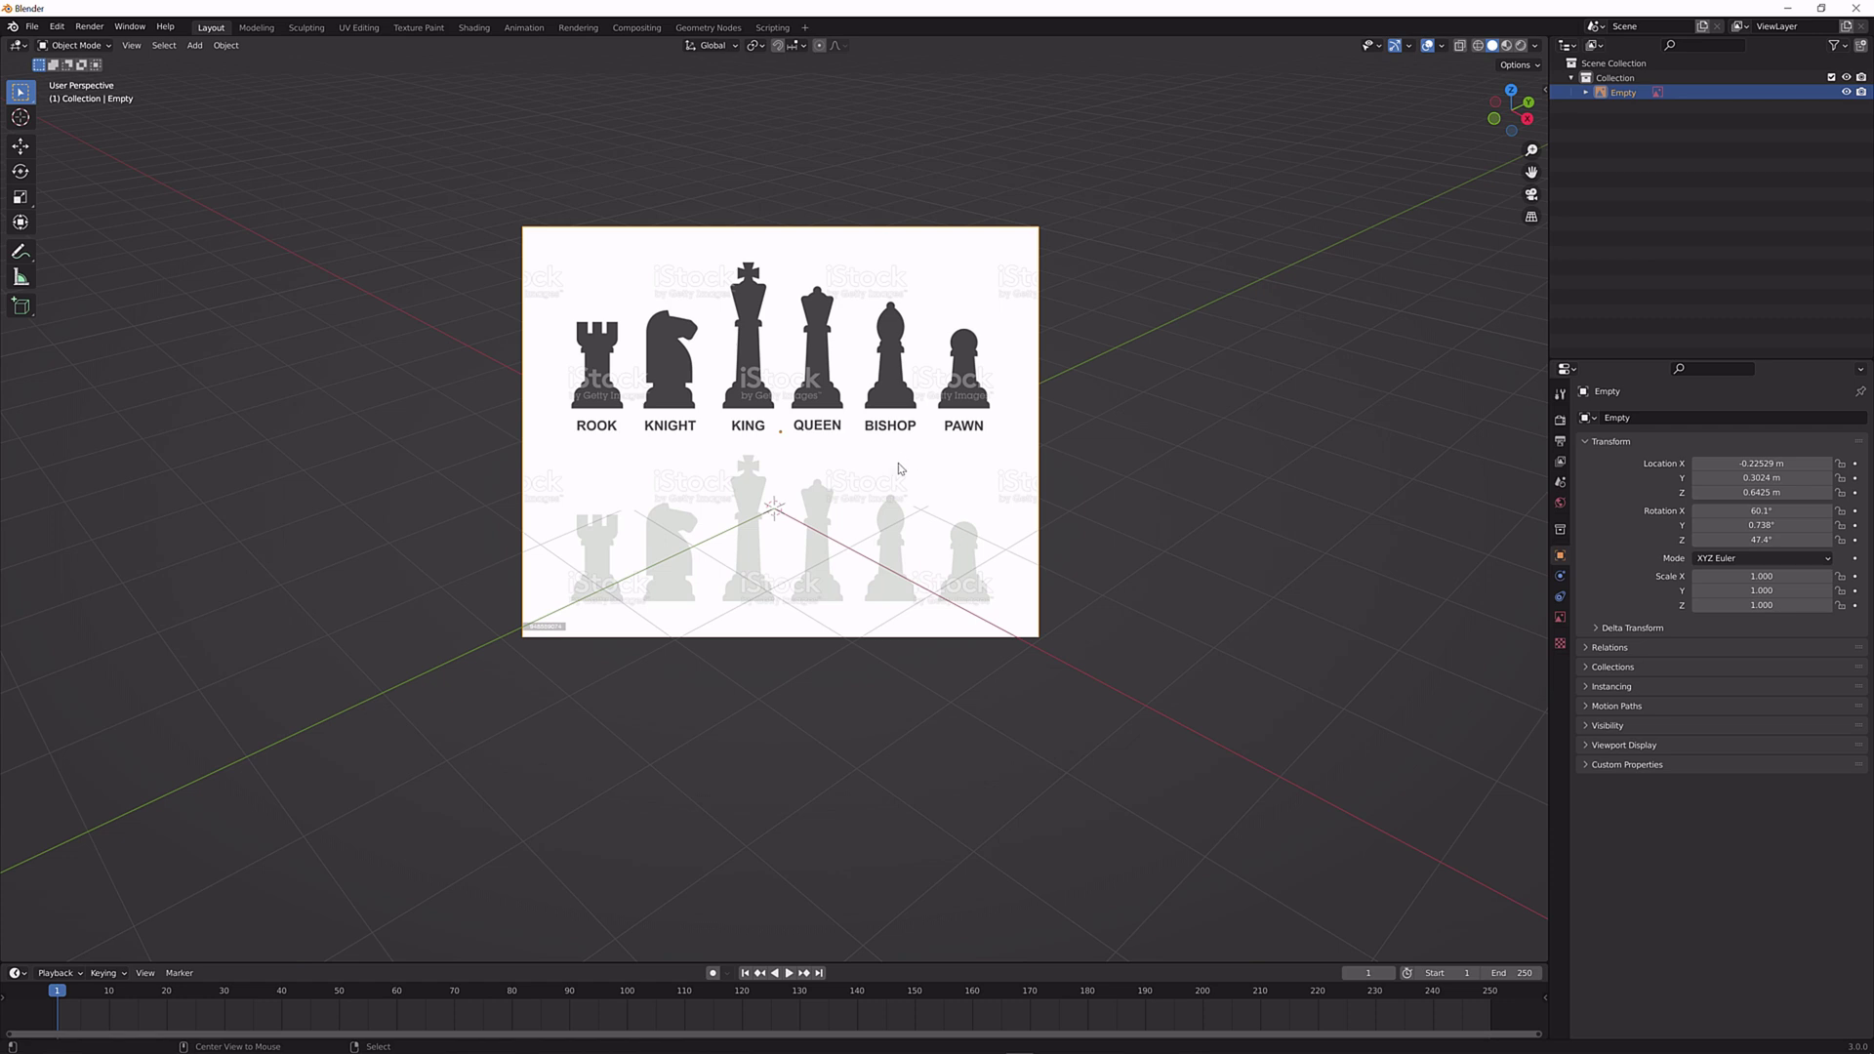
{"action": "key", "text": "alt+g"}
{"action": "key", "text": "alt+r"}
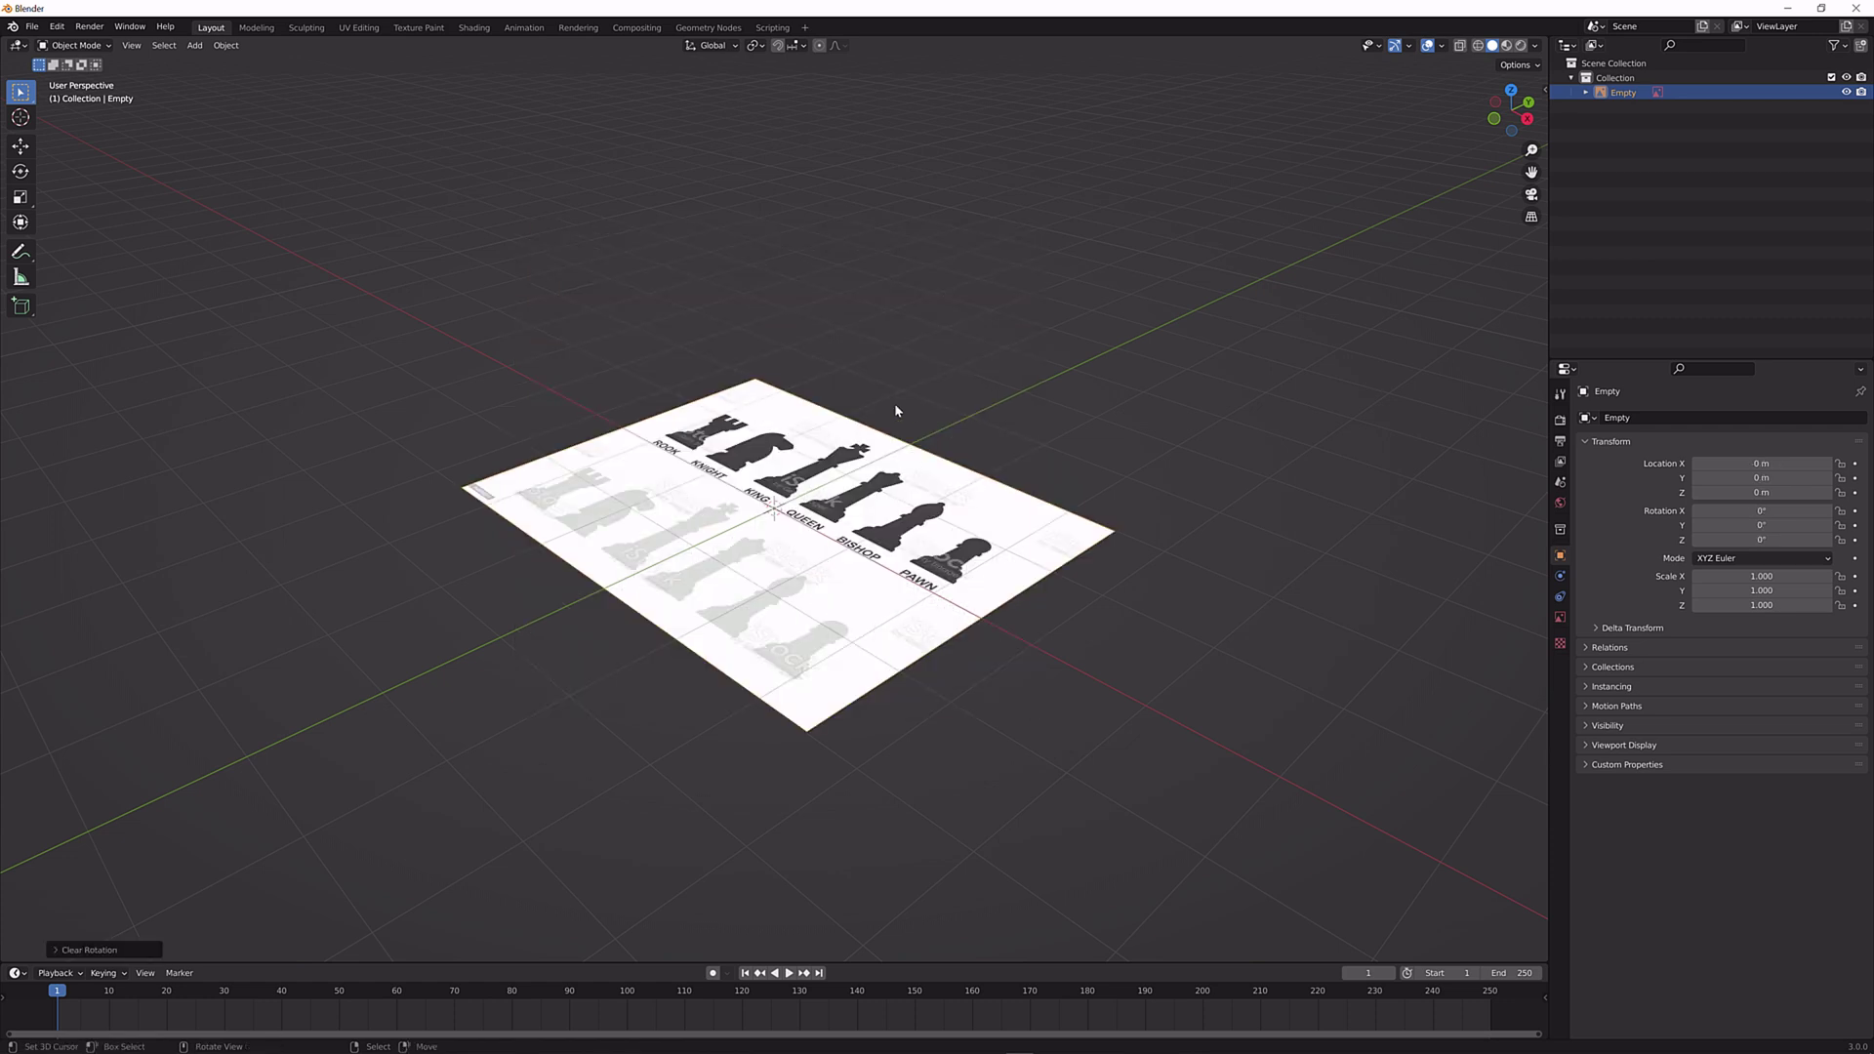
Rotate the reference image 90° about the X axis so it stands upright.
{"action": "type", "text": "rx90"}
{"action": "key", "text": "Return"}
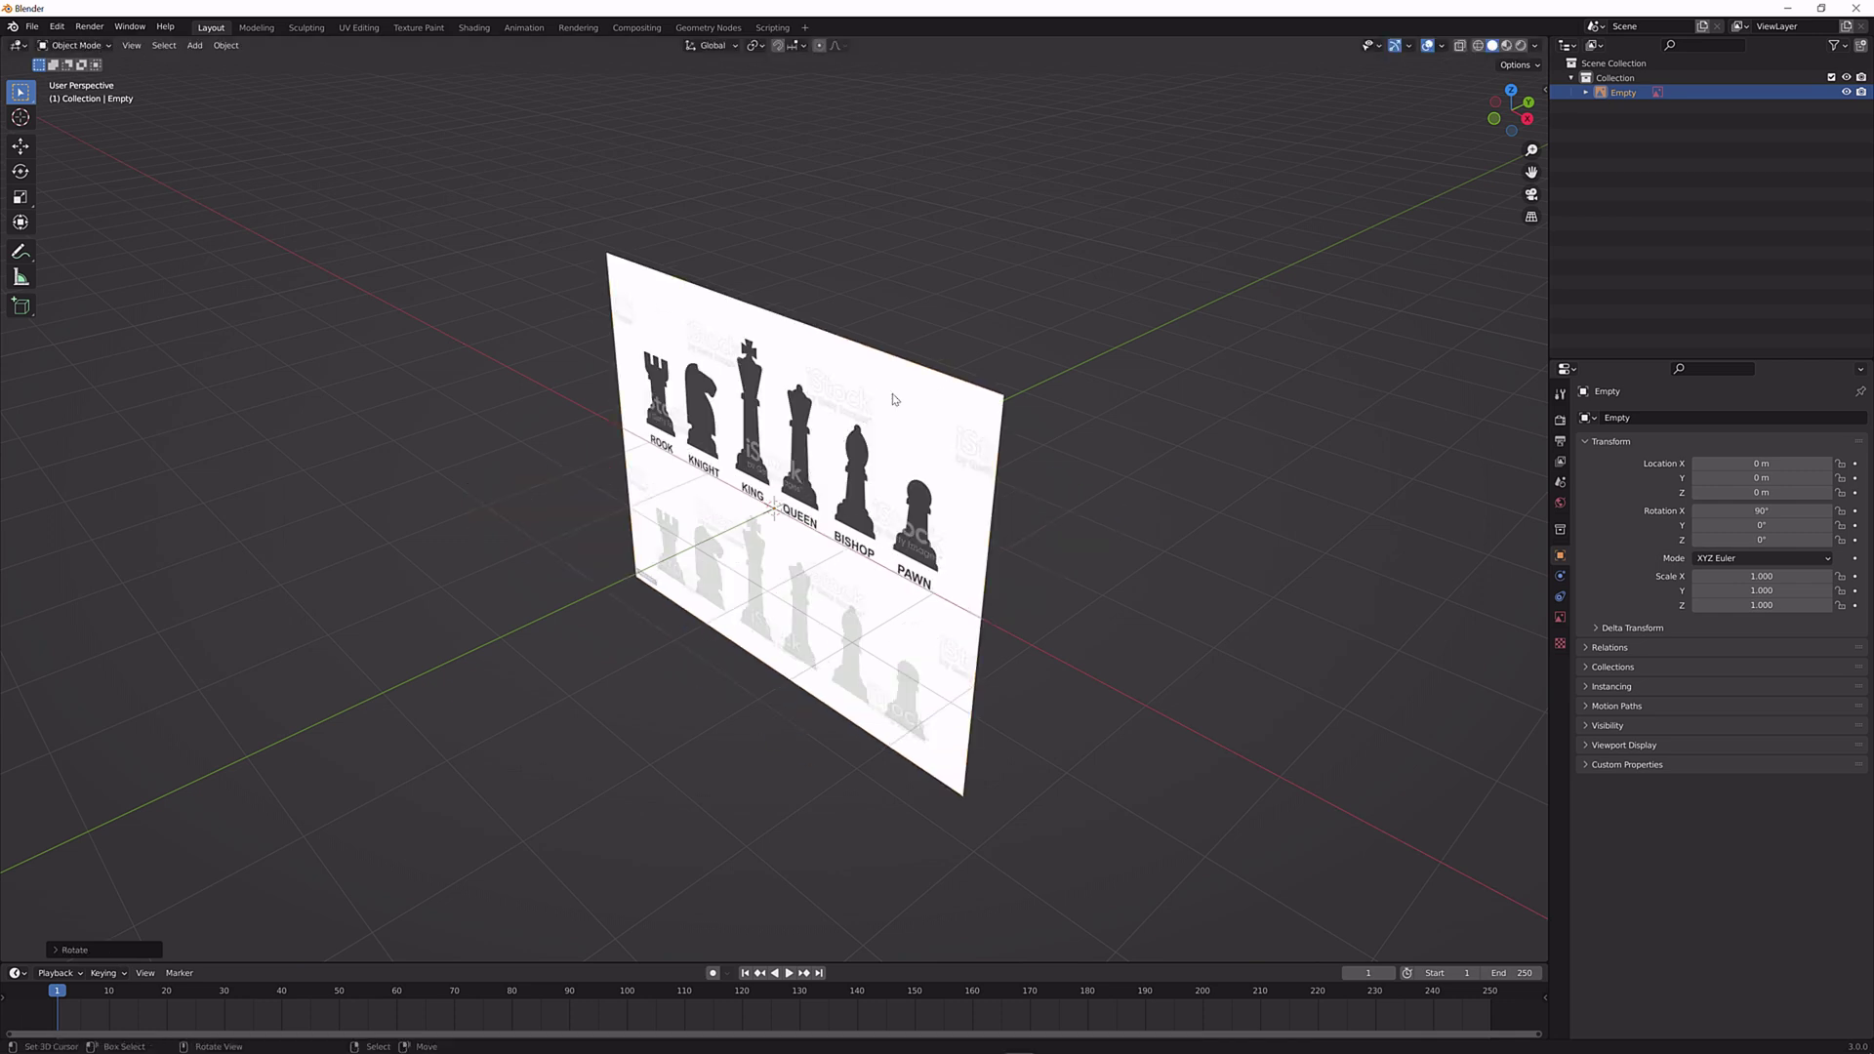
Add a cylinder mesh with 16 vertices at the world origin.
{"action": "middle_click_drag", "start_coordinate": [835, 459], "coordinate": [935, 431]}
{"action": "key", "text": "shift+a"}
{"action": "mouse_move", "coordinate": [938, 426]}
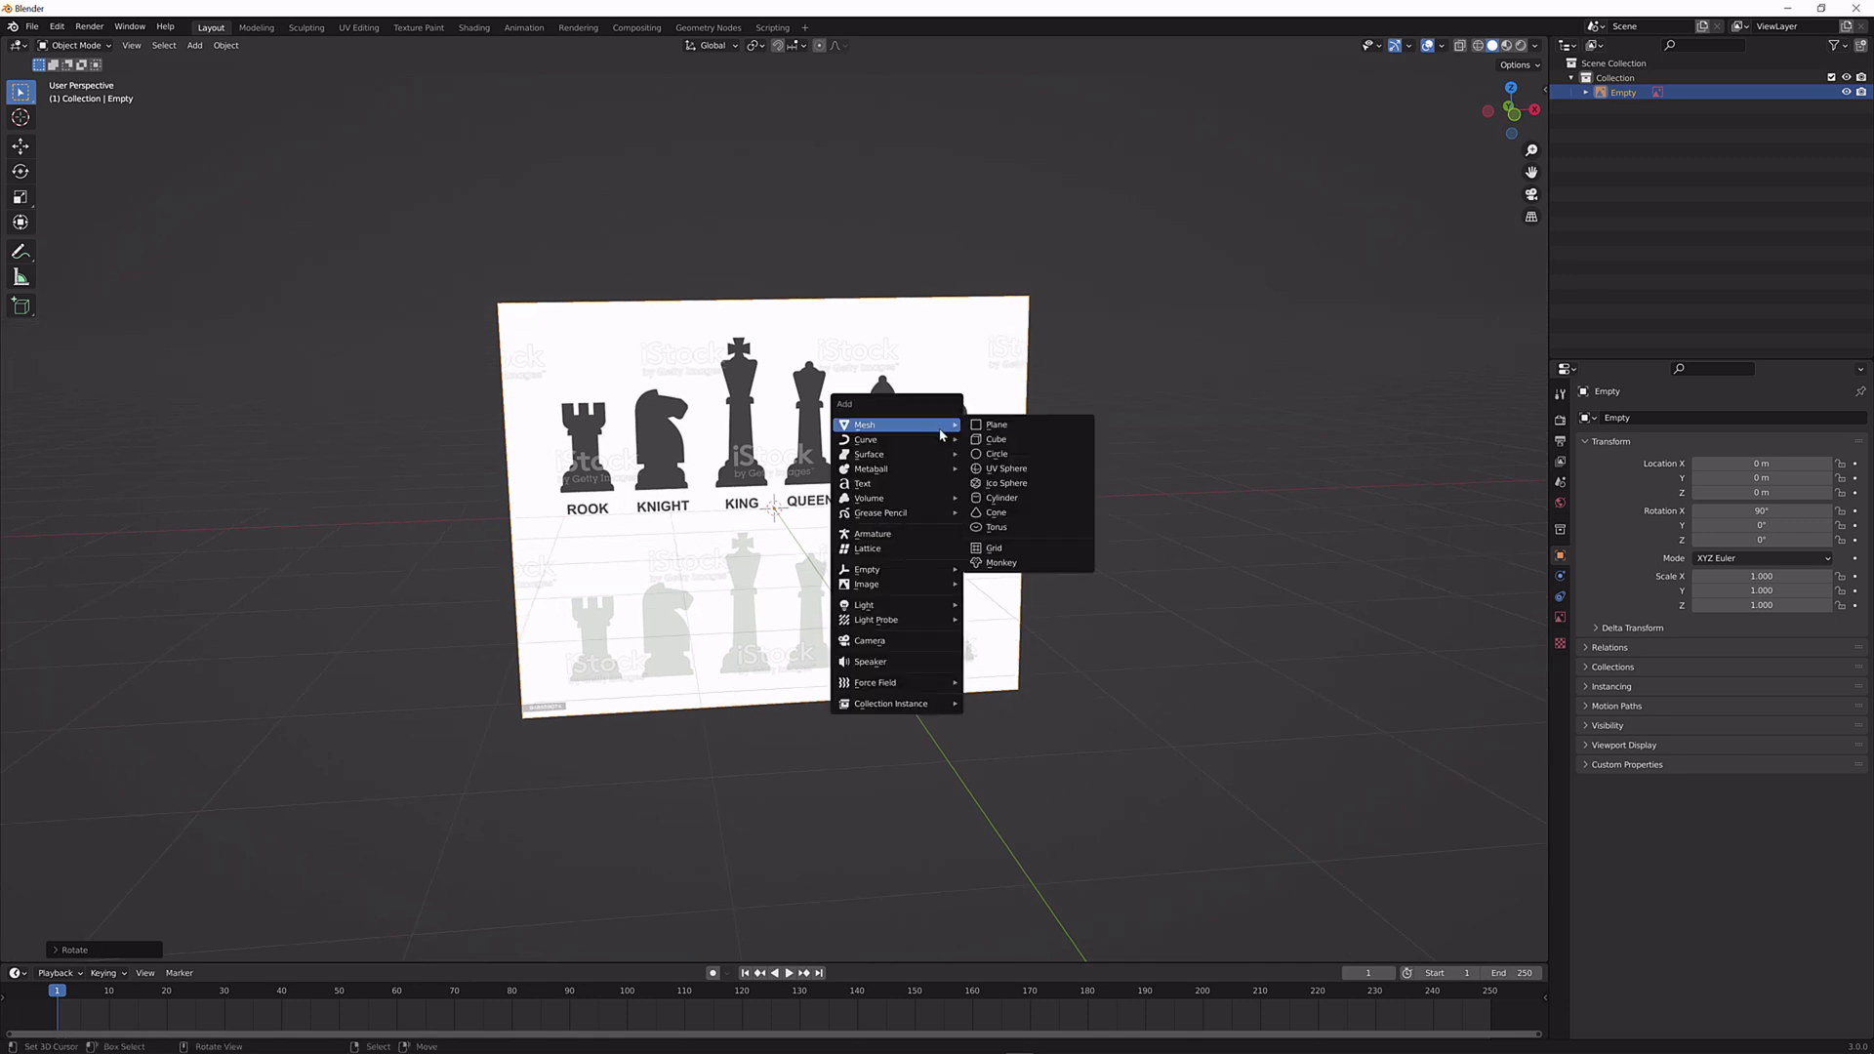
{"action": "left_click", "coordinate": [1053, 499]}
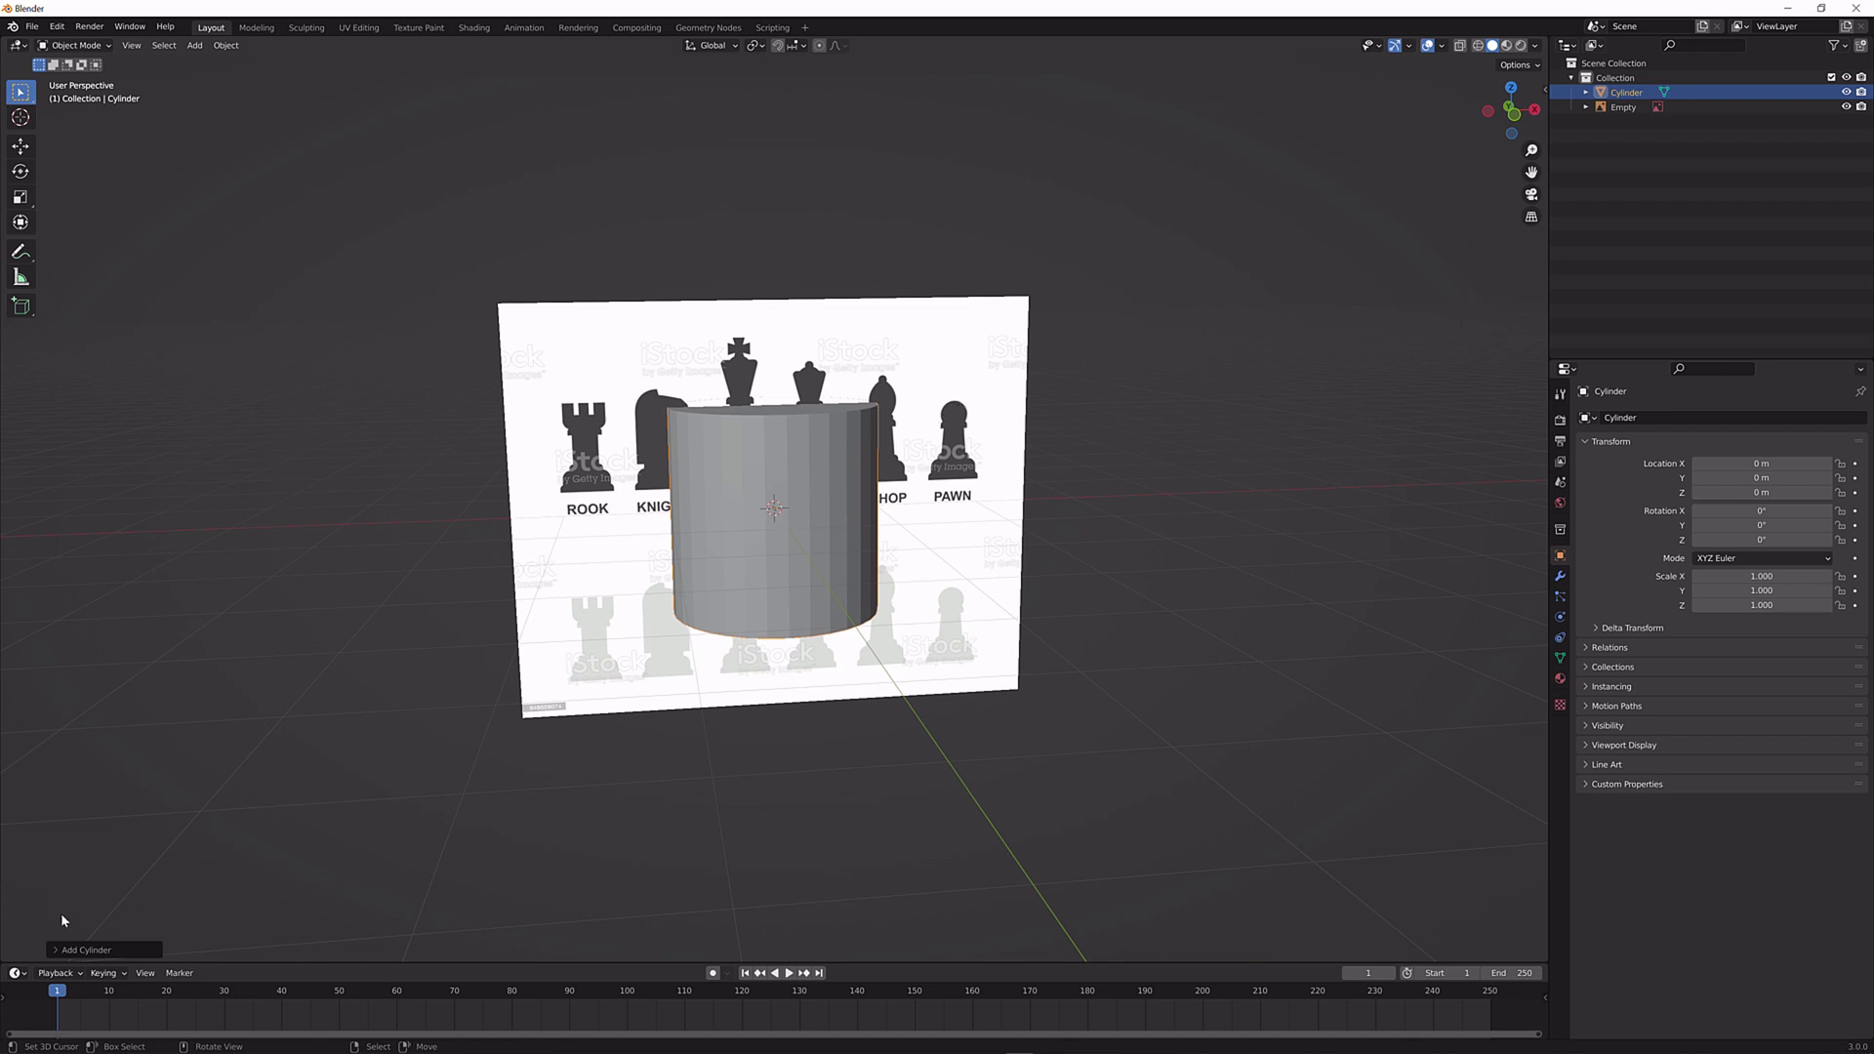
{"action": "left_click", "coordinate": [87, 953]}
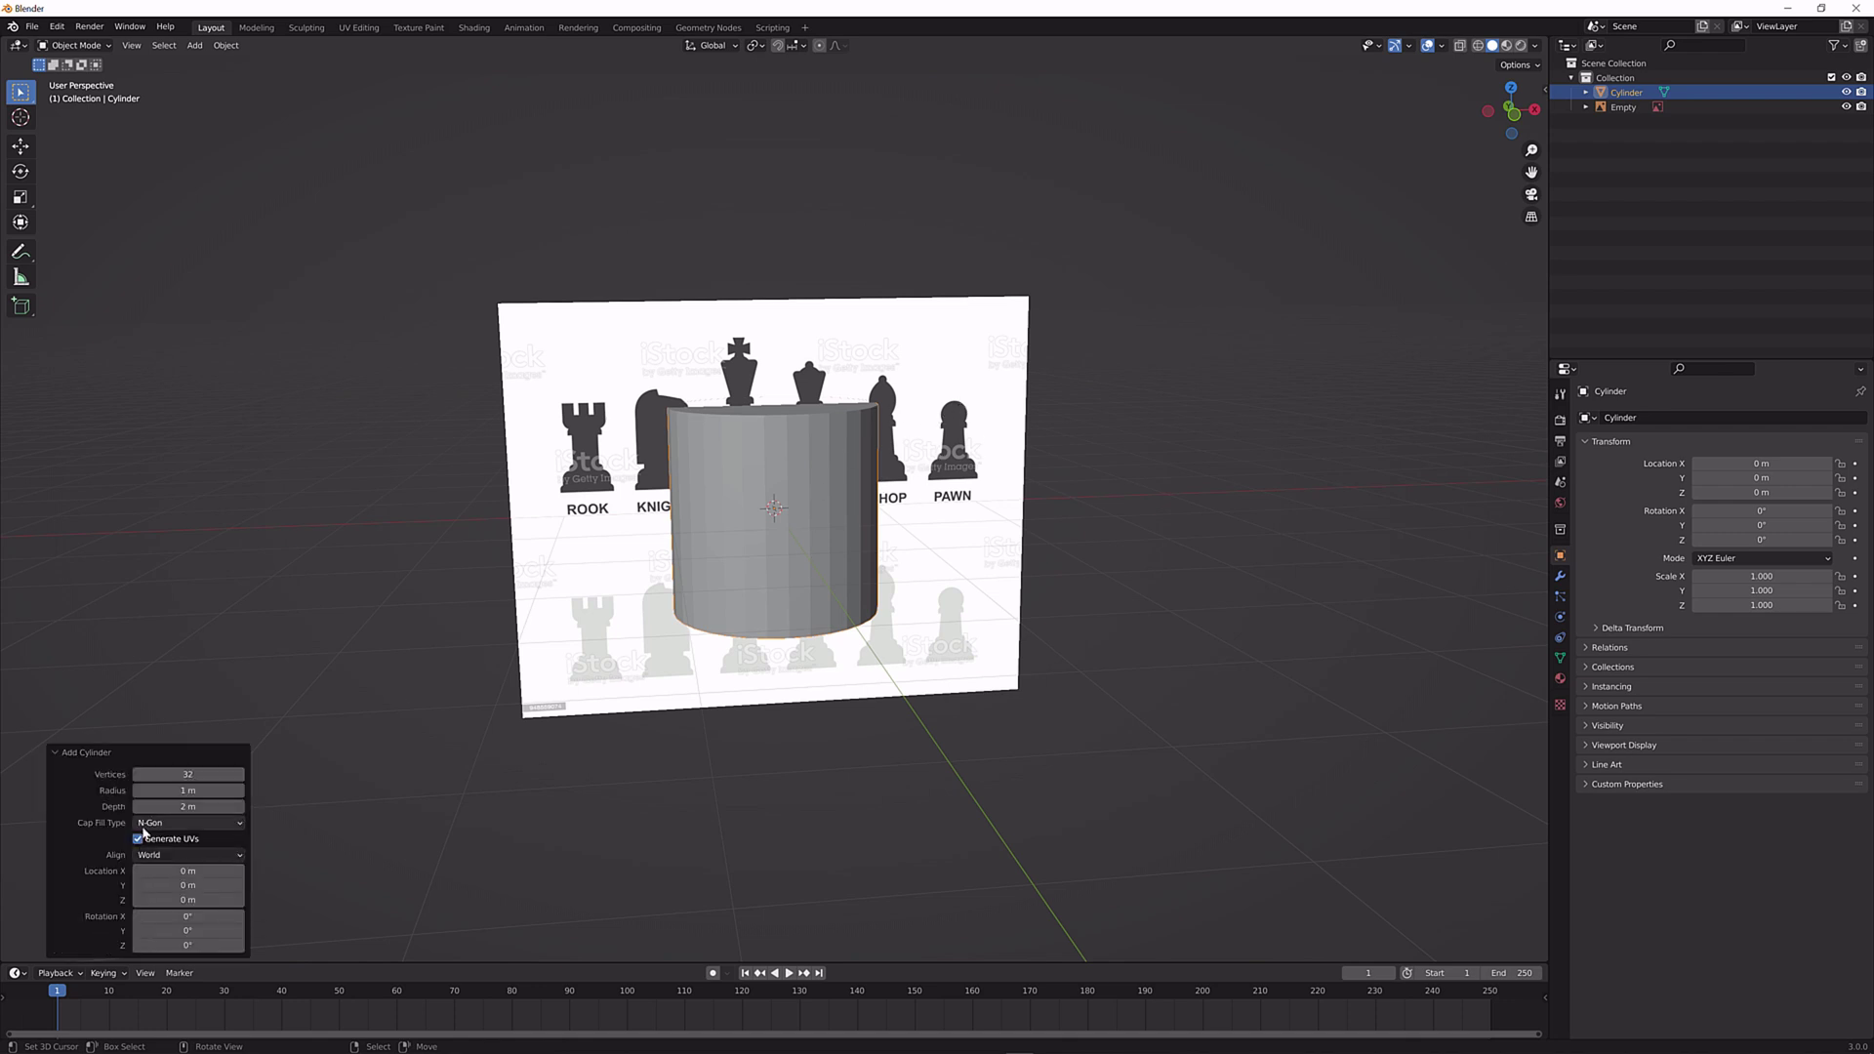
{"action": "left_click", "coordinate": [176, 773]}
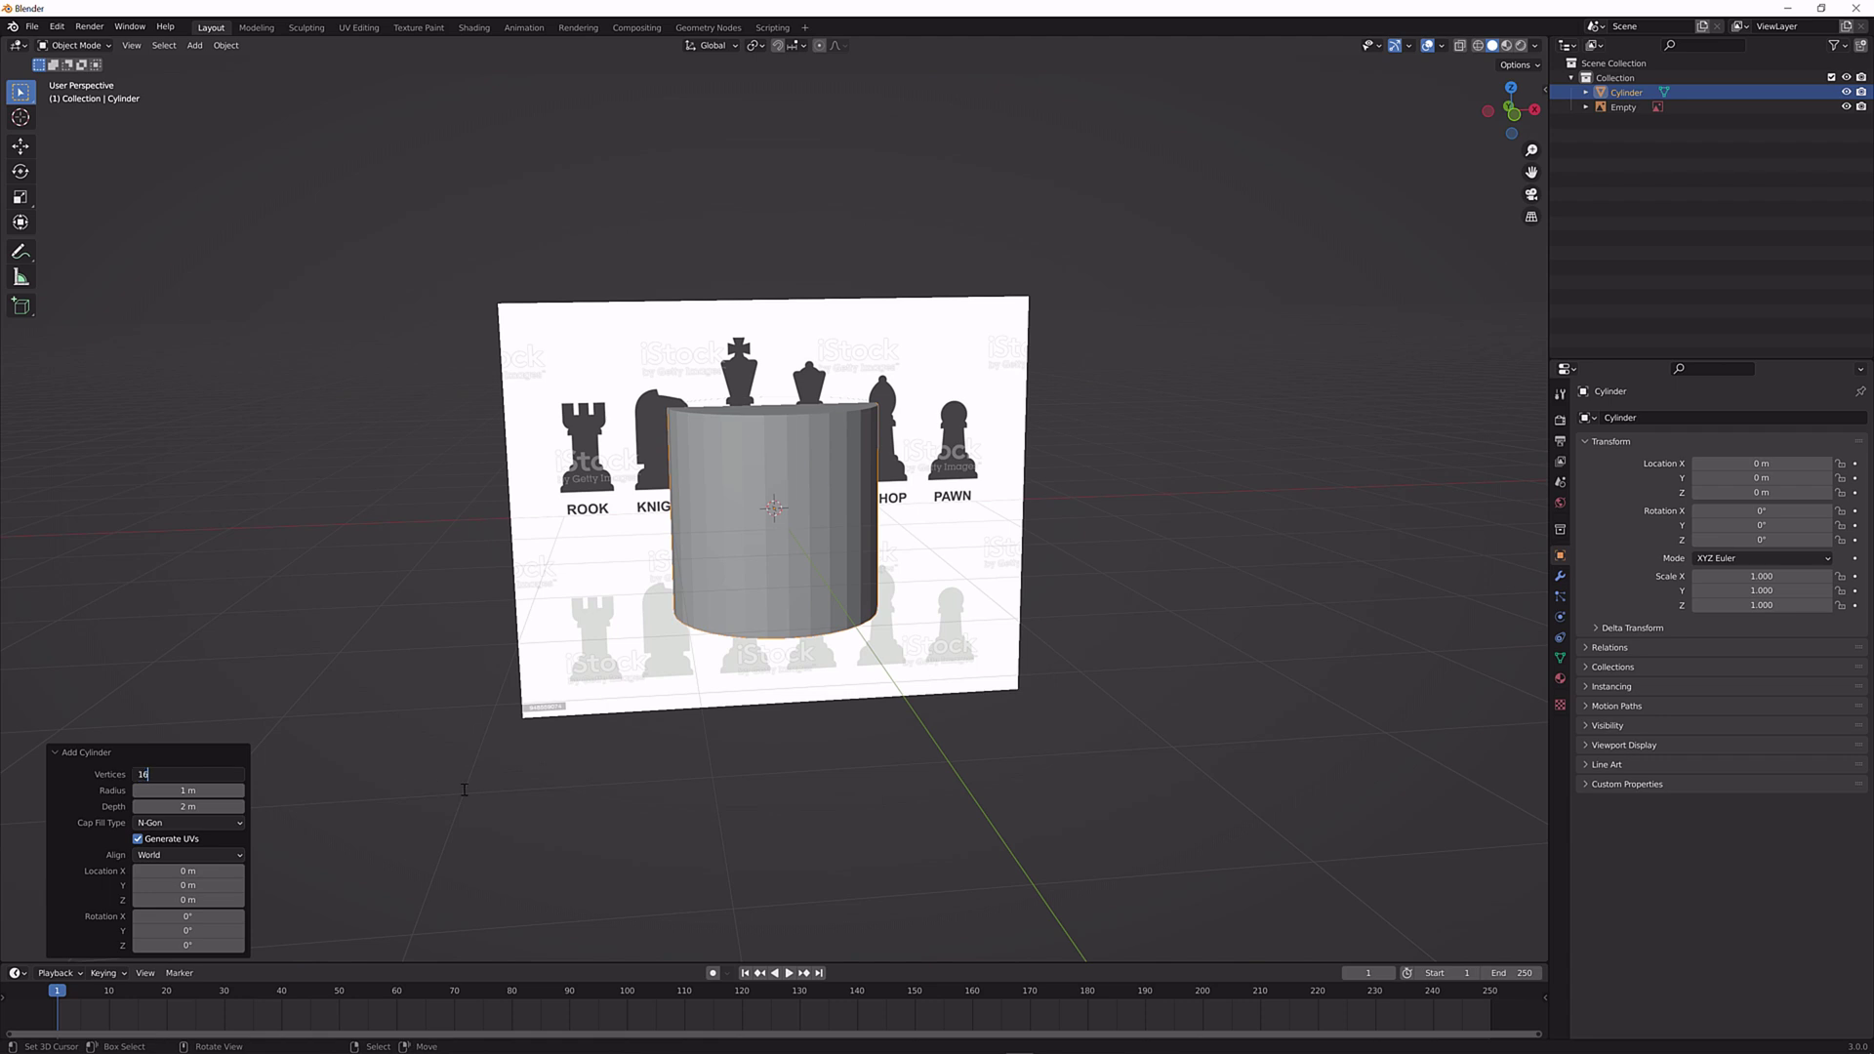
{"action": "key", "text": "Return"}
Switch to the front orthographic view and display the scene in wireframe shading.
{"action": "scroll", "coordinate": [732, 703], "scroll_direction": "up", "scroll_amount": 3}
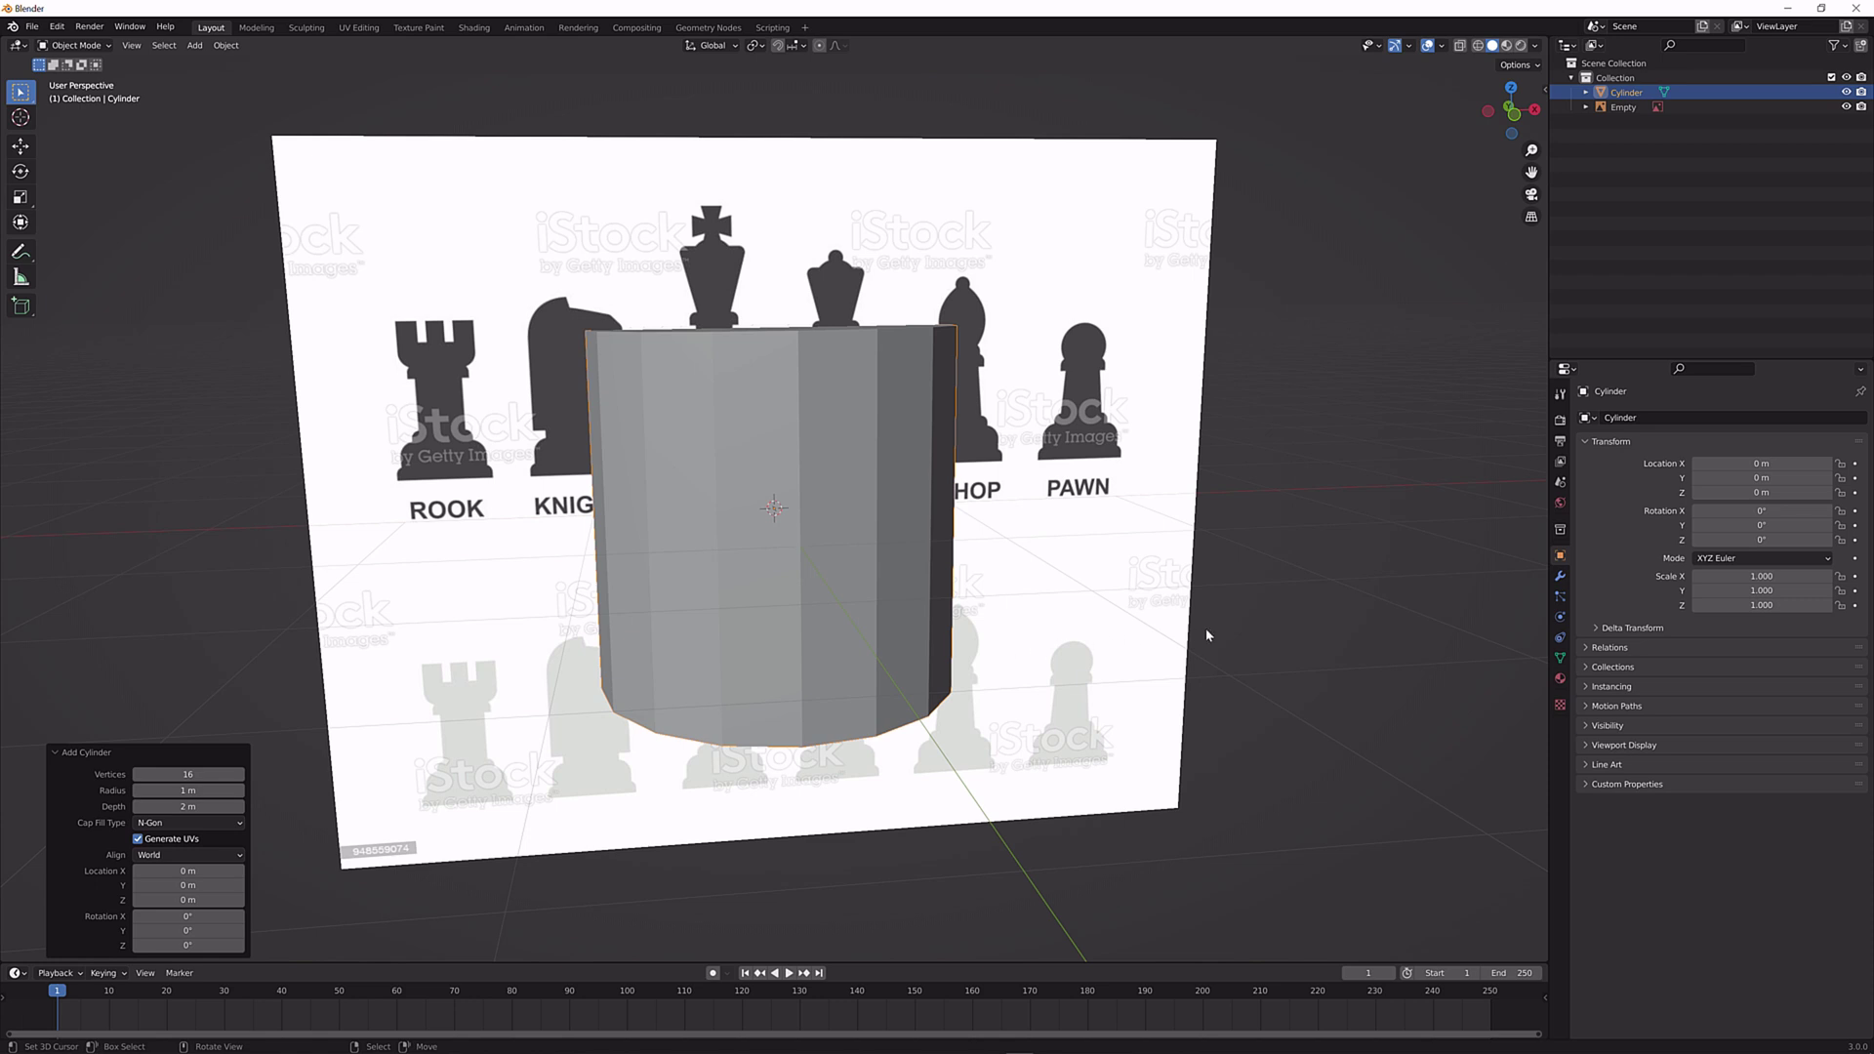
{"action": "key", "text": "KP_1"}
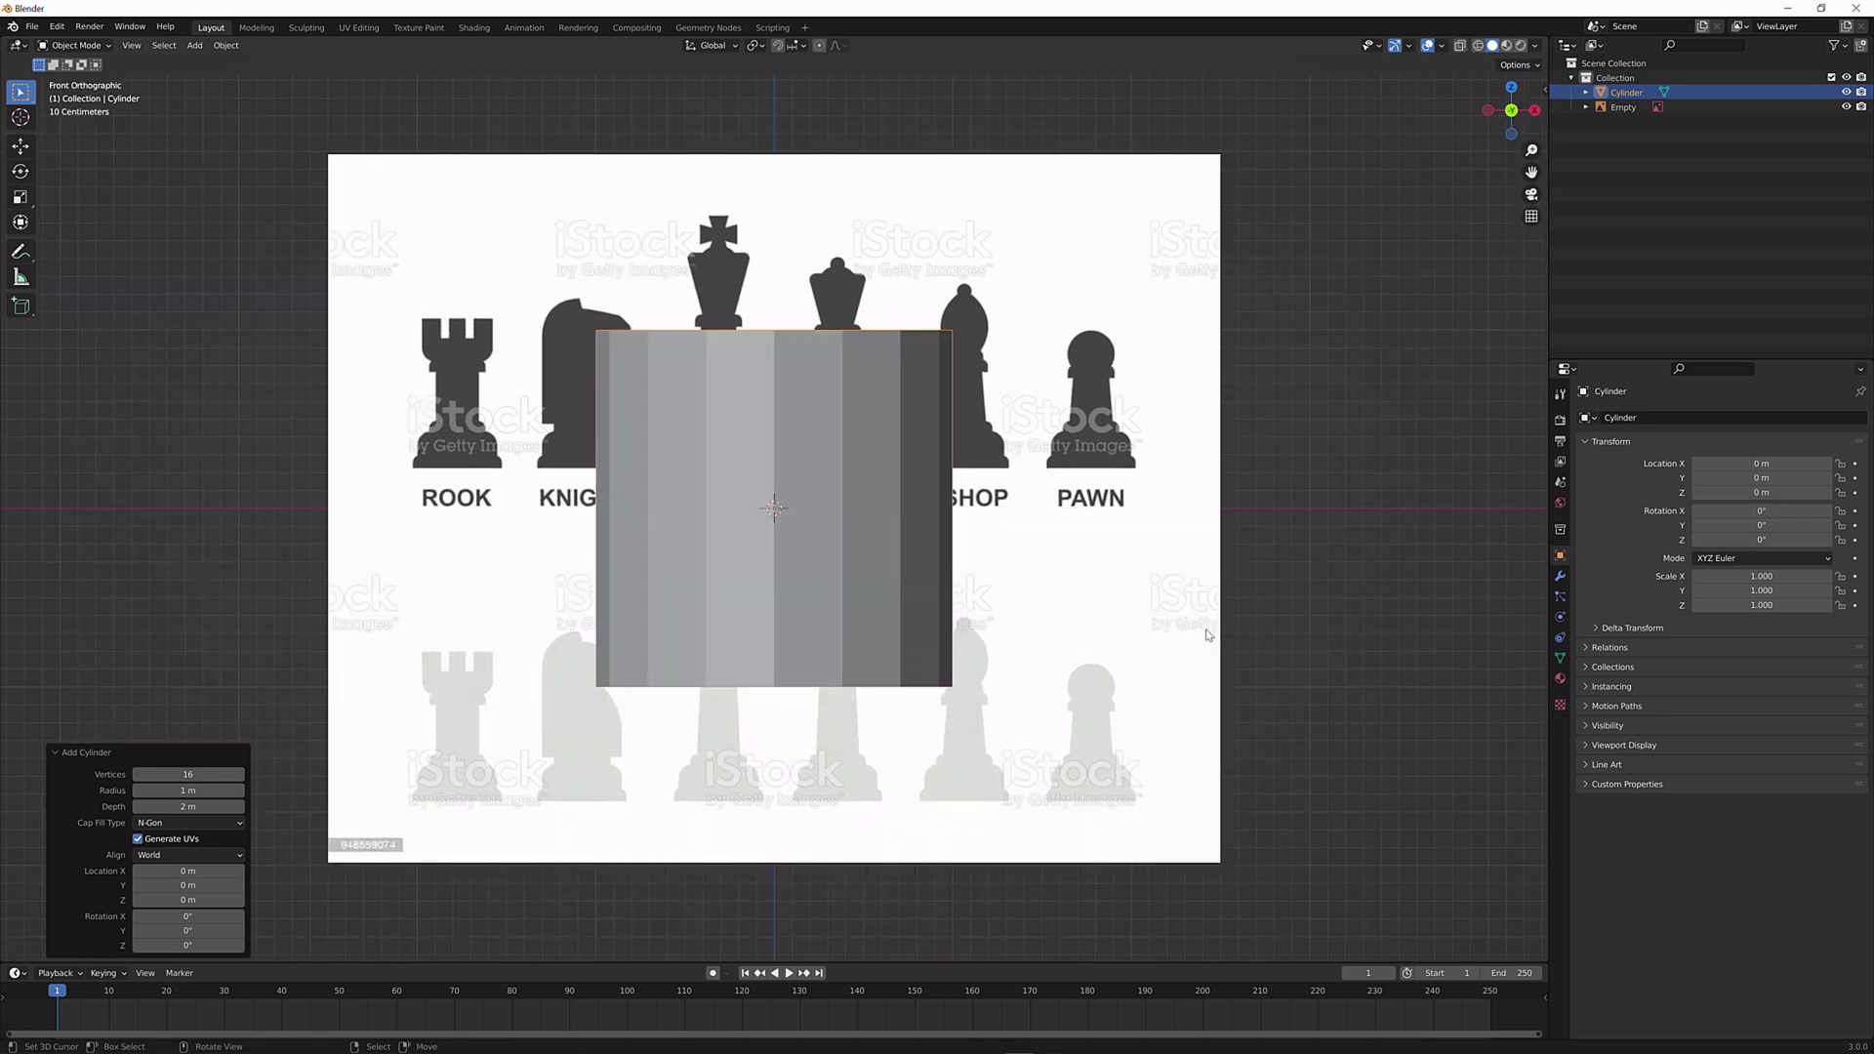
{"action": "left_click", "coordinate": [1479, 46]}
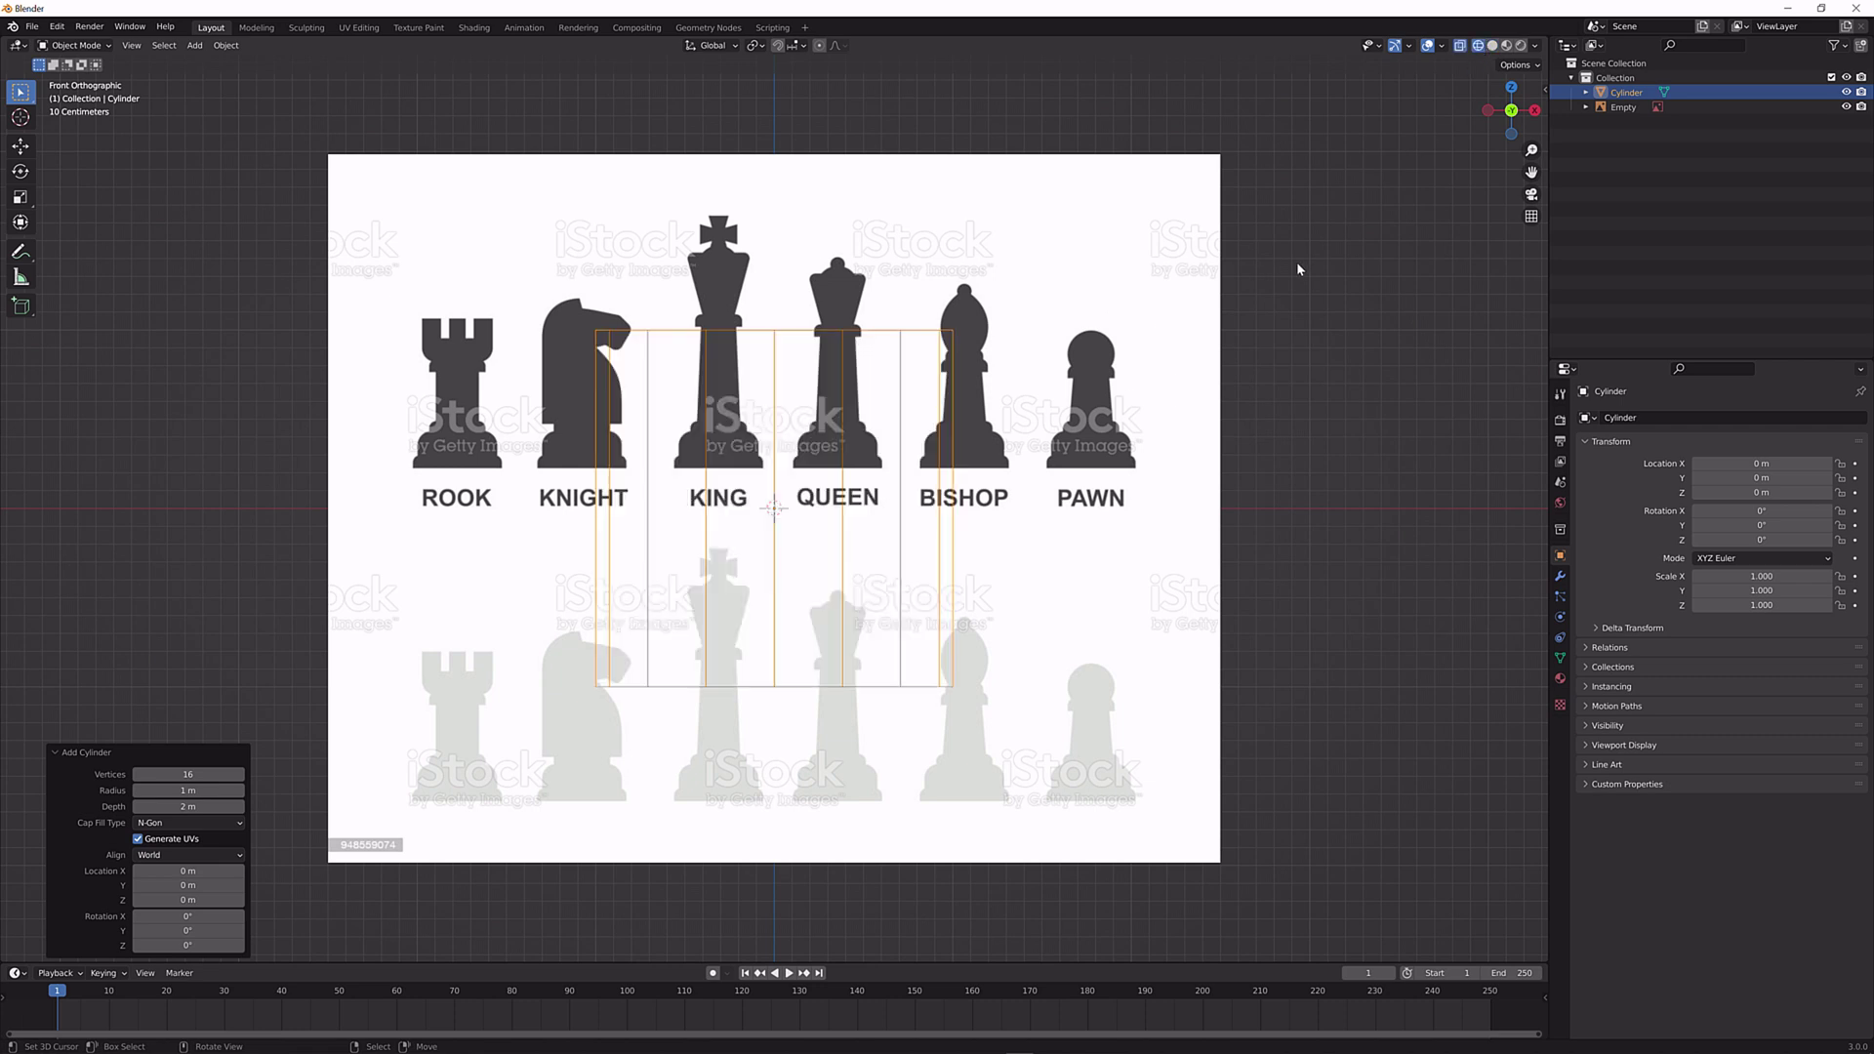
Move the cylinder onto the dark pawn, about 1.775 m in X and 0.228 m in Z, and scale it to about 0.274.
{"action": "scroll", "coordinate": [1054, 429], "scroll_direction": "up", "scroll_amount": 2}
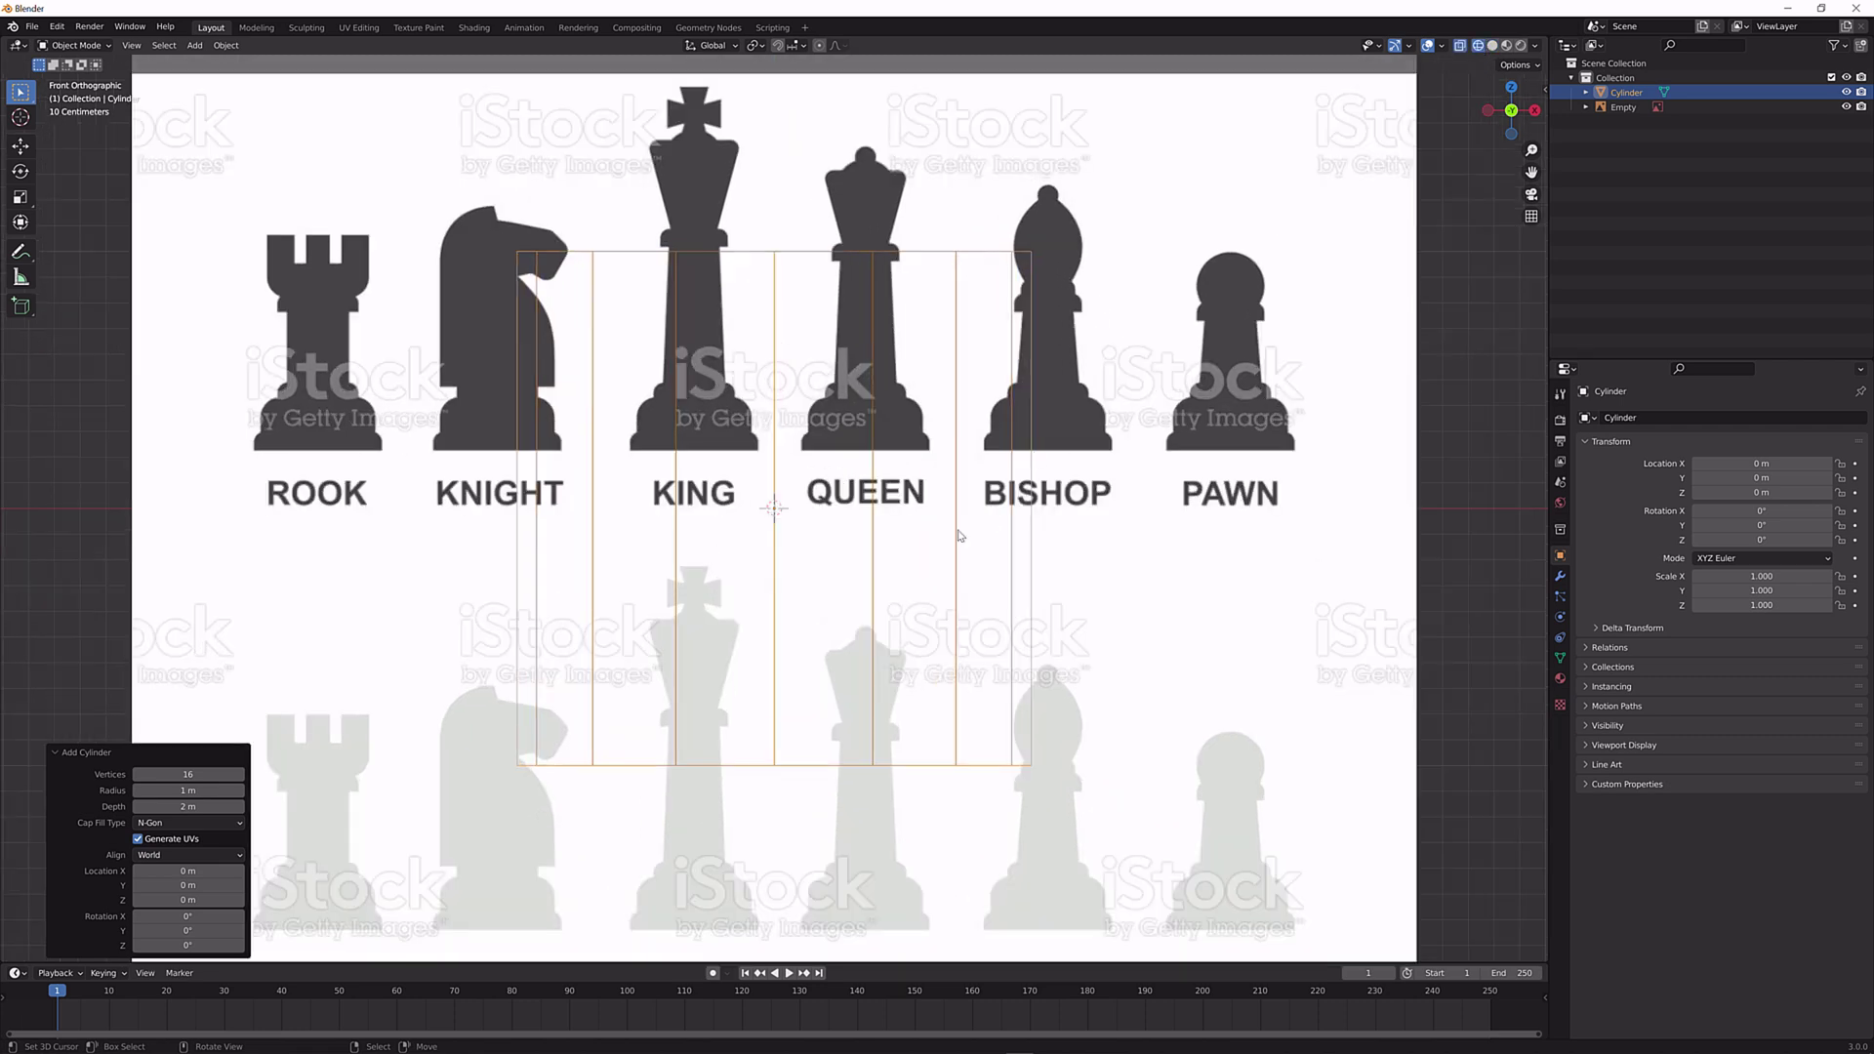
{"action": "key", "text": "g"}
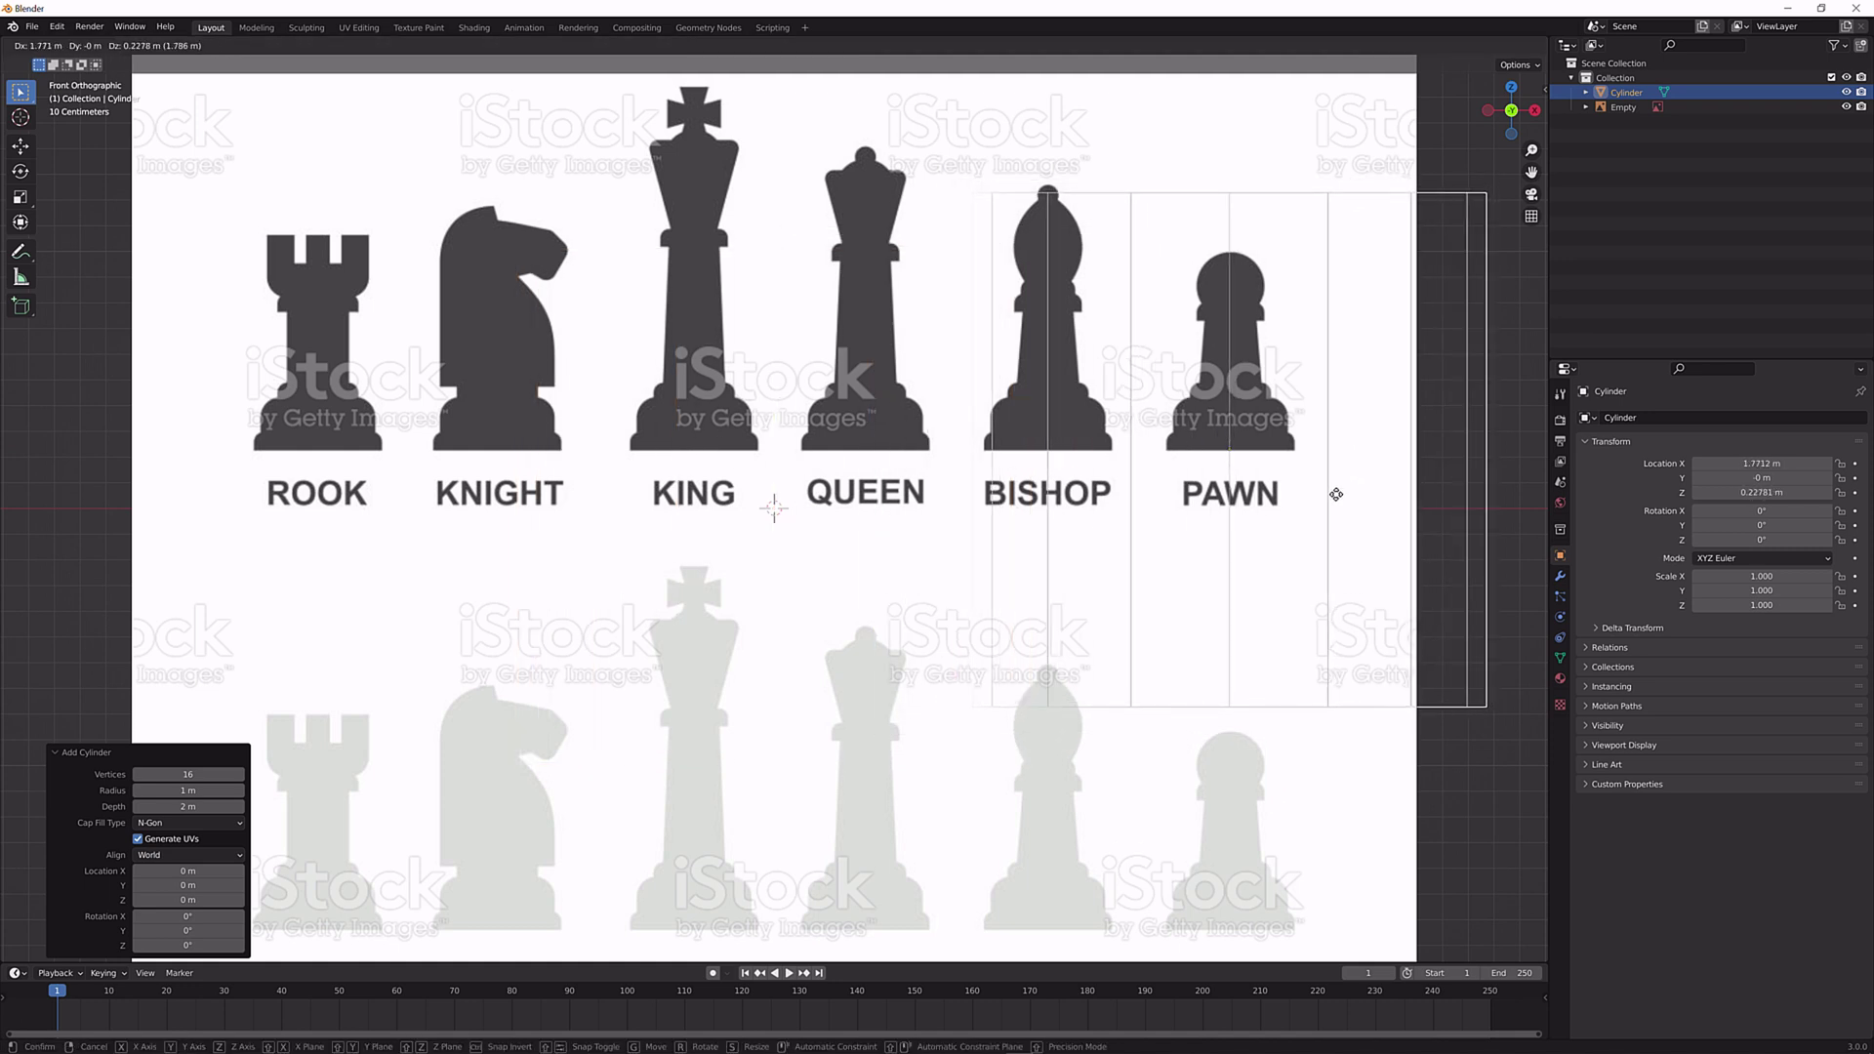
{"action": "left_click", "coordinate": [1336, 493]}
{"action": "key", "text": "s"}
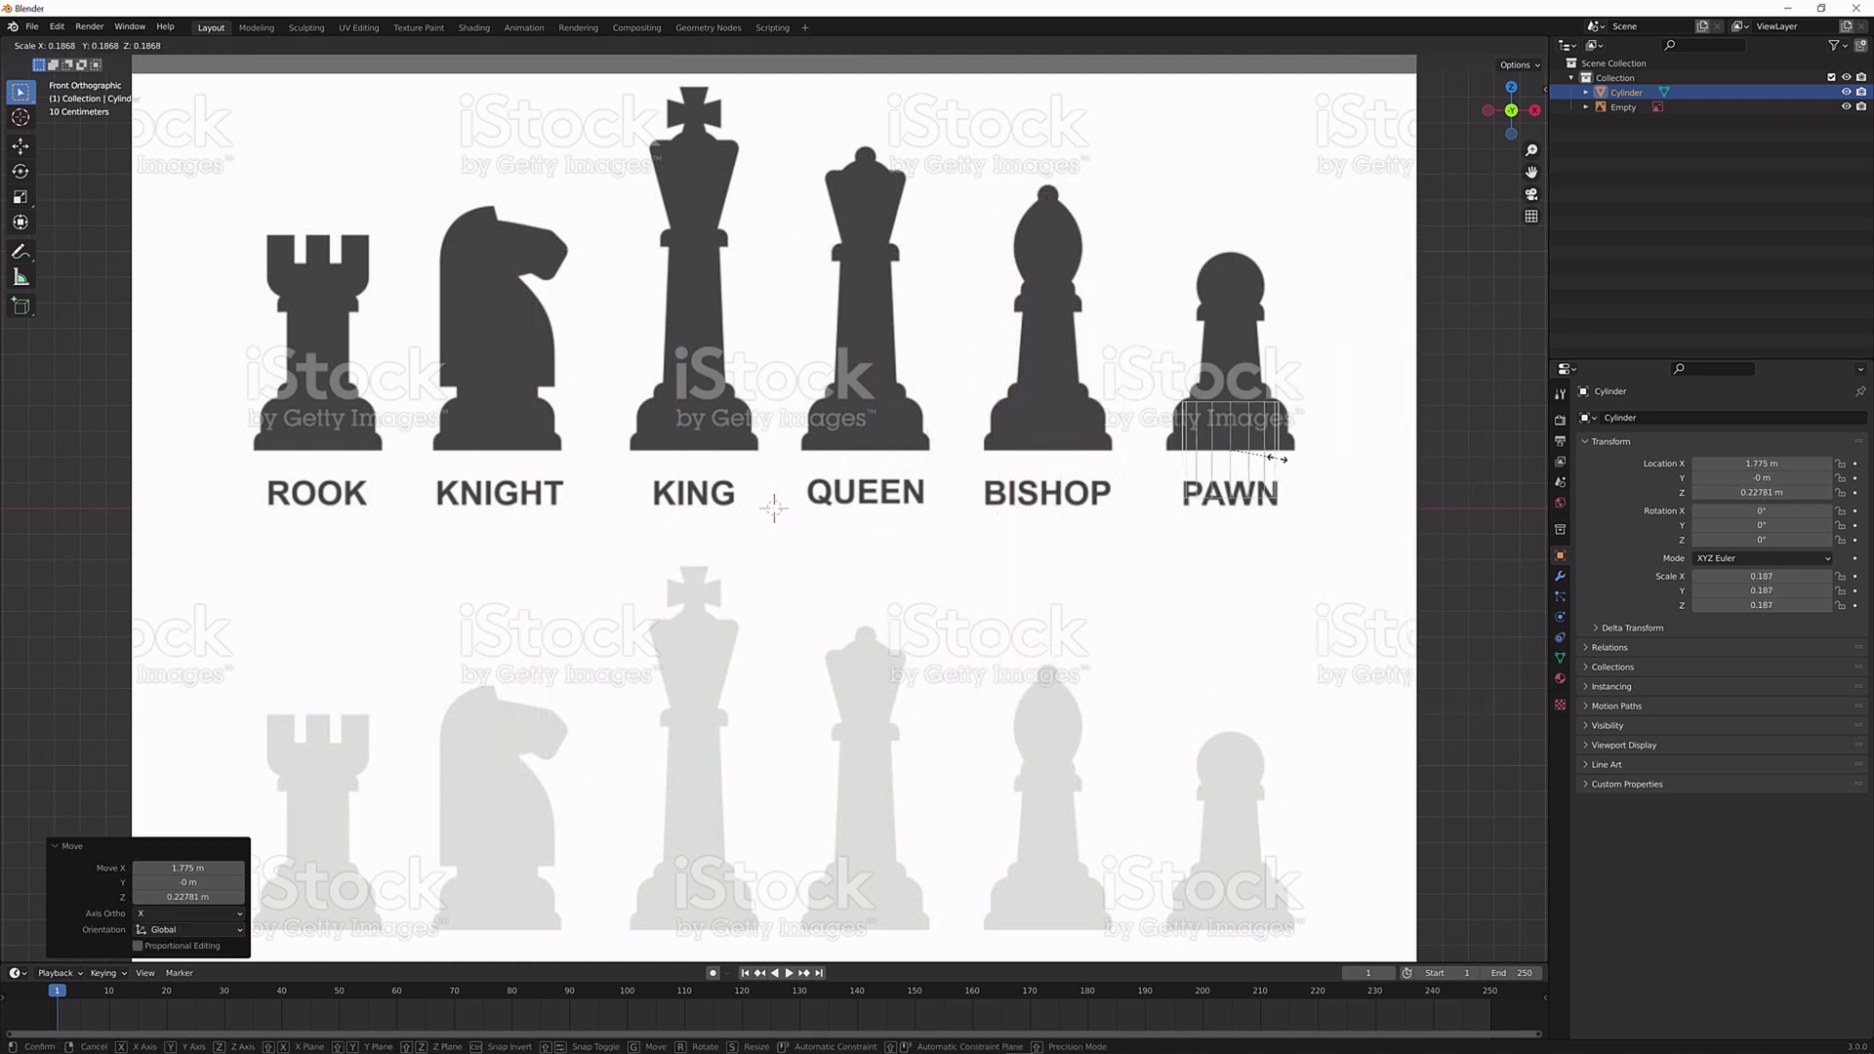
{"action": "left_click", "coordinate": [1321, 470]}
Scale the cylinder down to about 0.25 so its width matches the pawn's base.
{"action": "scroll", "coordinate": [1320, 470], "scroll_direction": "up", "scroll_amount": 3}
{"action": "middle_click_drag", "start_coordinate": [1410, 474], "coordinate": [864, 595], "text": "shift"}
{"action": "scroll", "coordinate": [1122, 556], "scroll_direction": "up", "scroll_amount": 2}
{"action": "middle_click_drag", "start_coordinate": [1330, 549], "coordinate": [991, 548], "text": "shift"}
{"action": "scroll", "coordinate": [1248, 542], "scroll_direction": "up", "scroll_amount": 3}
{"action": "key", "text": "s"}
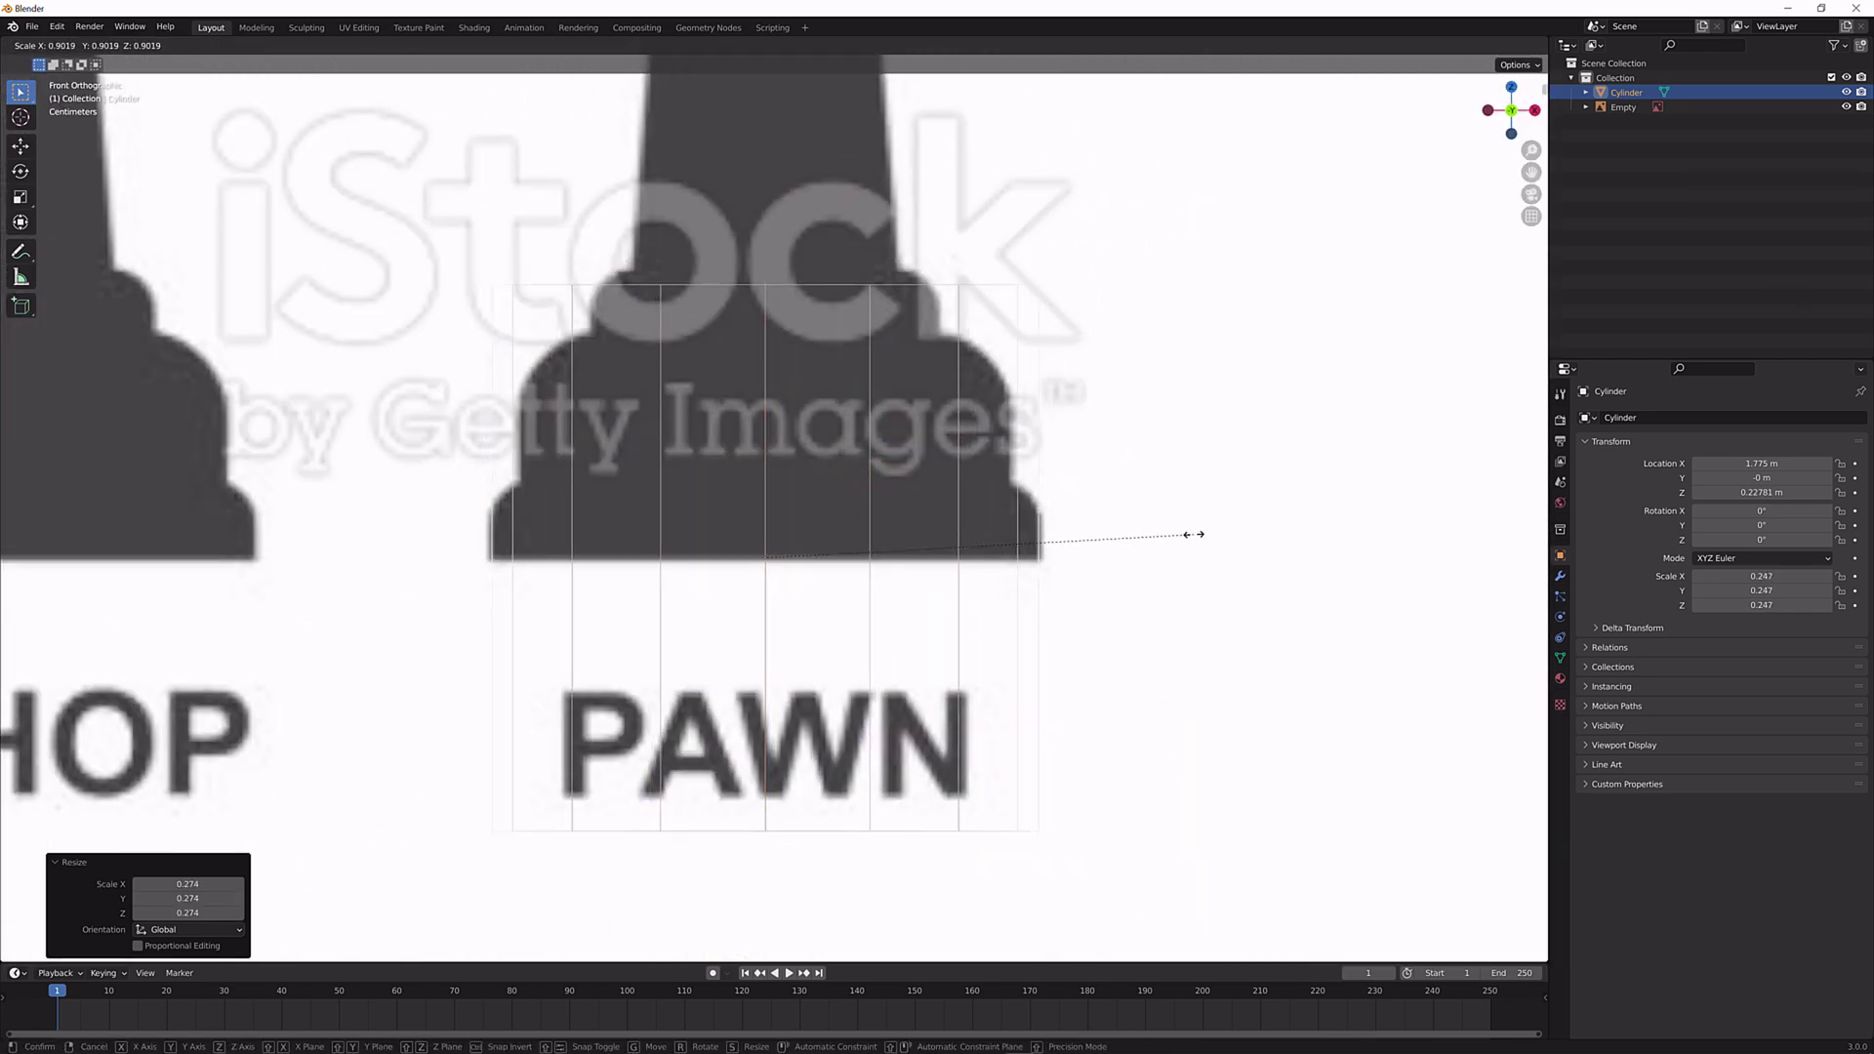
{"action": "left_click", "coordinate": [1196, 540]}
{"action": "key", "text": "s"}
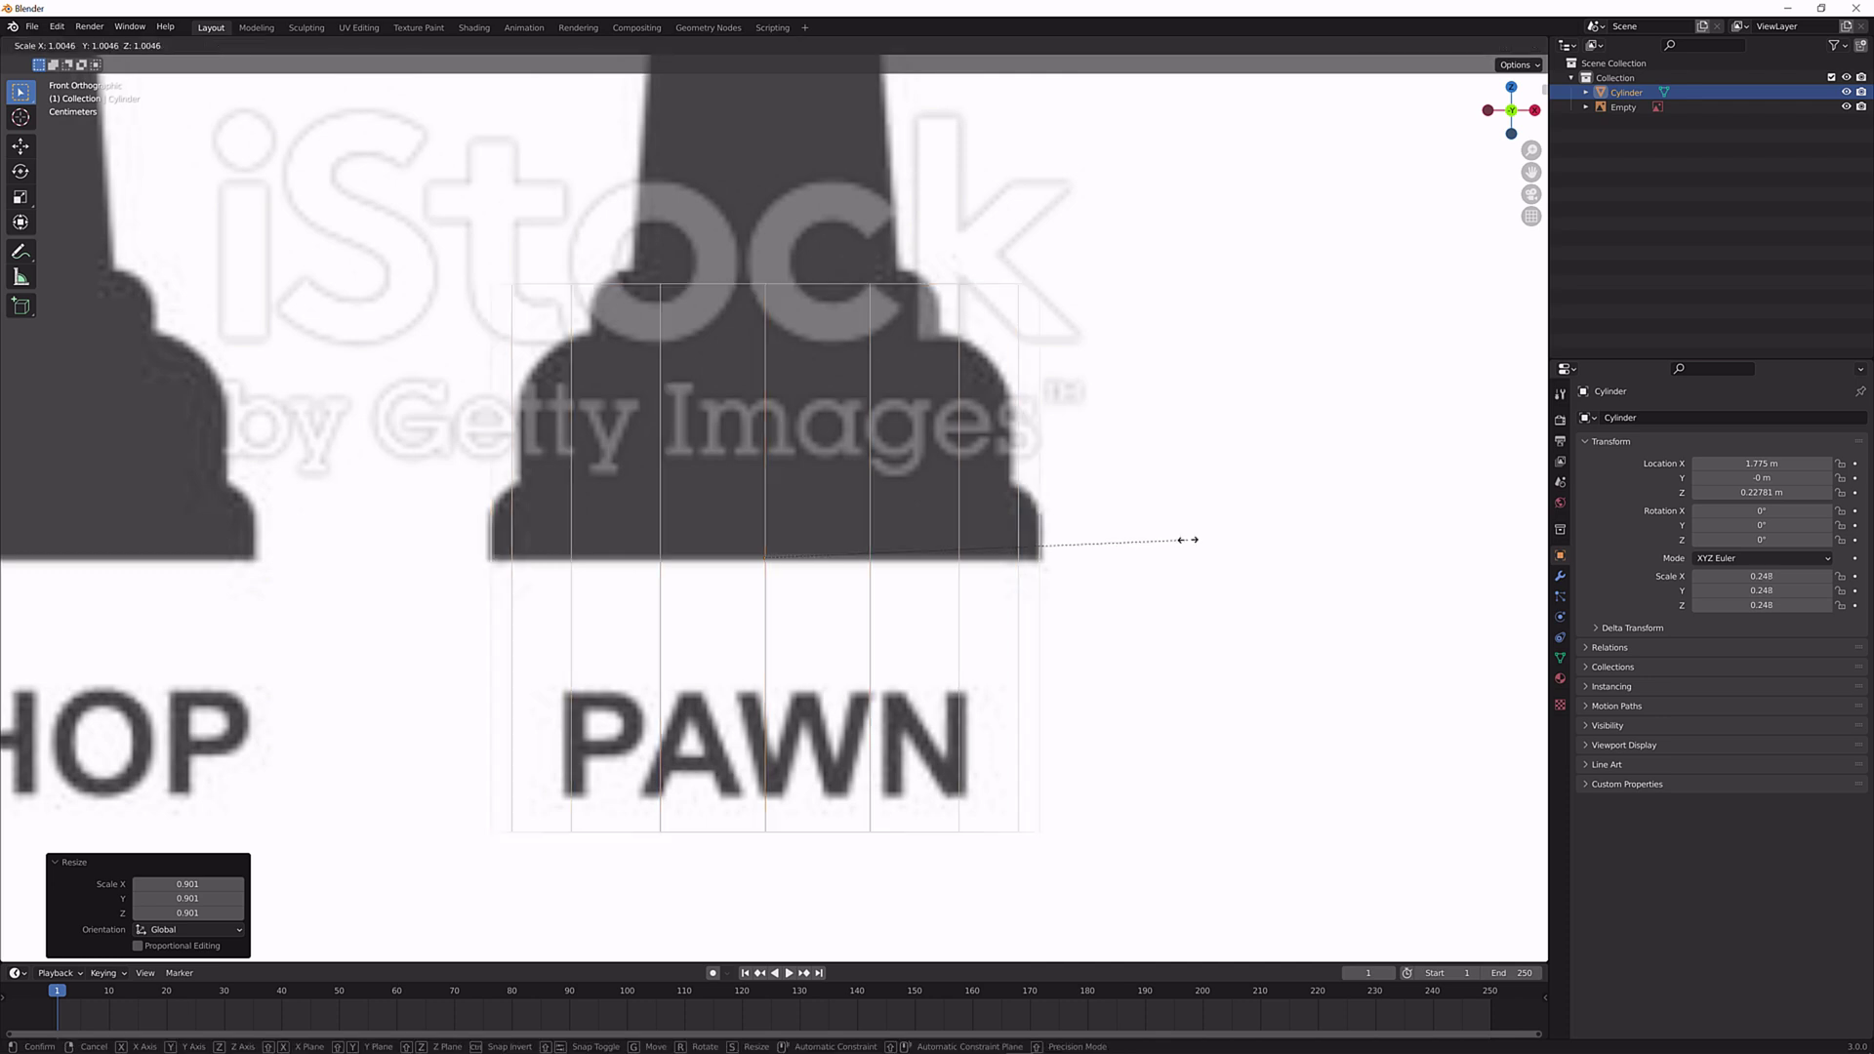
{"action": "left_click", "coordinate": [1190, 540]}
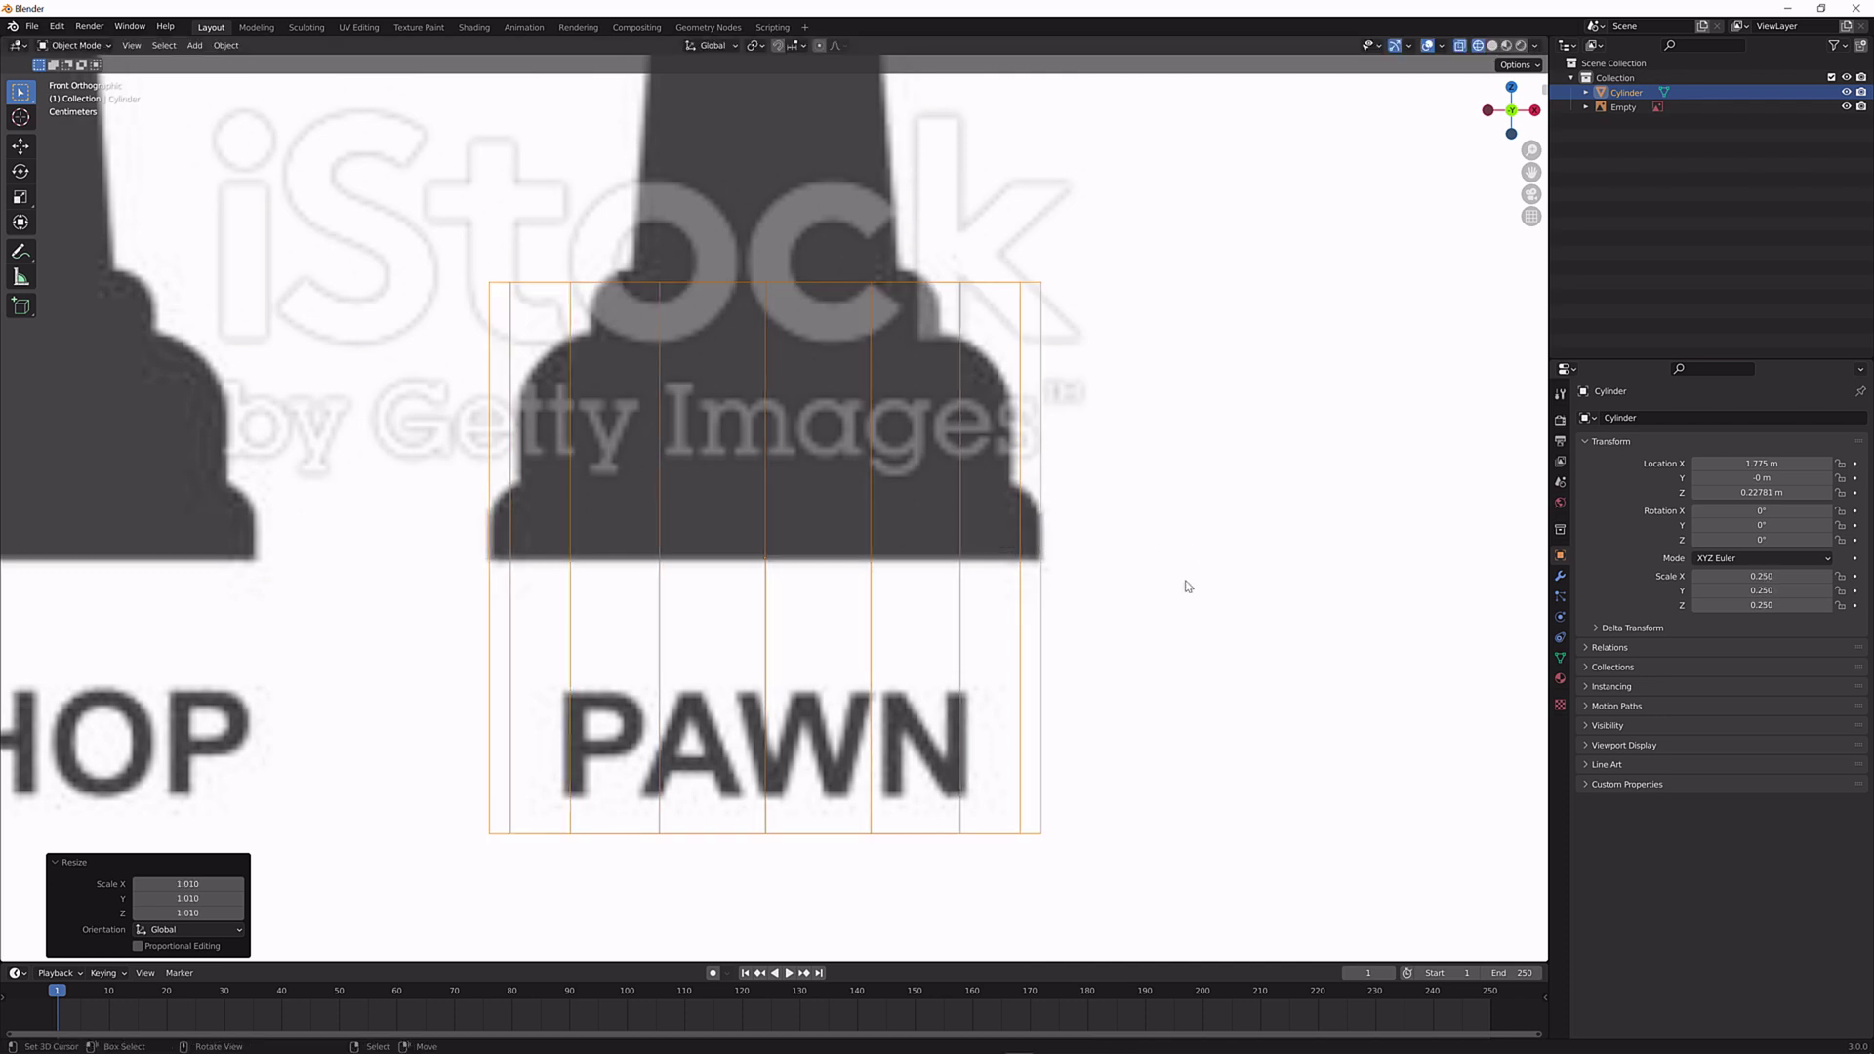
Nudge the cylinder about 0.0005 m along X and scale it by about 1.003 to fit the pawn base's edges.
{"action": "key", "text": "g"}
{"action": "left_click", "coordinate": [1171, 579]}
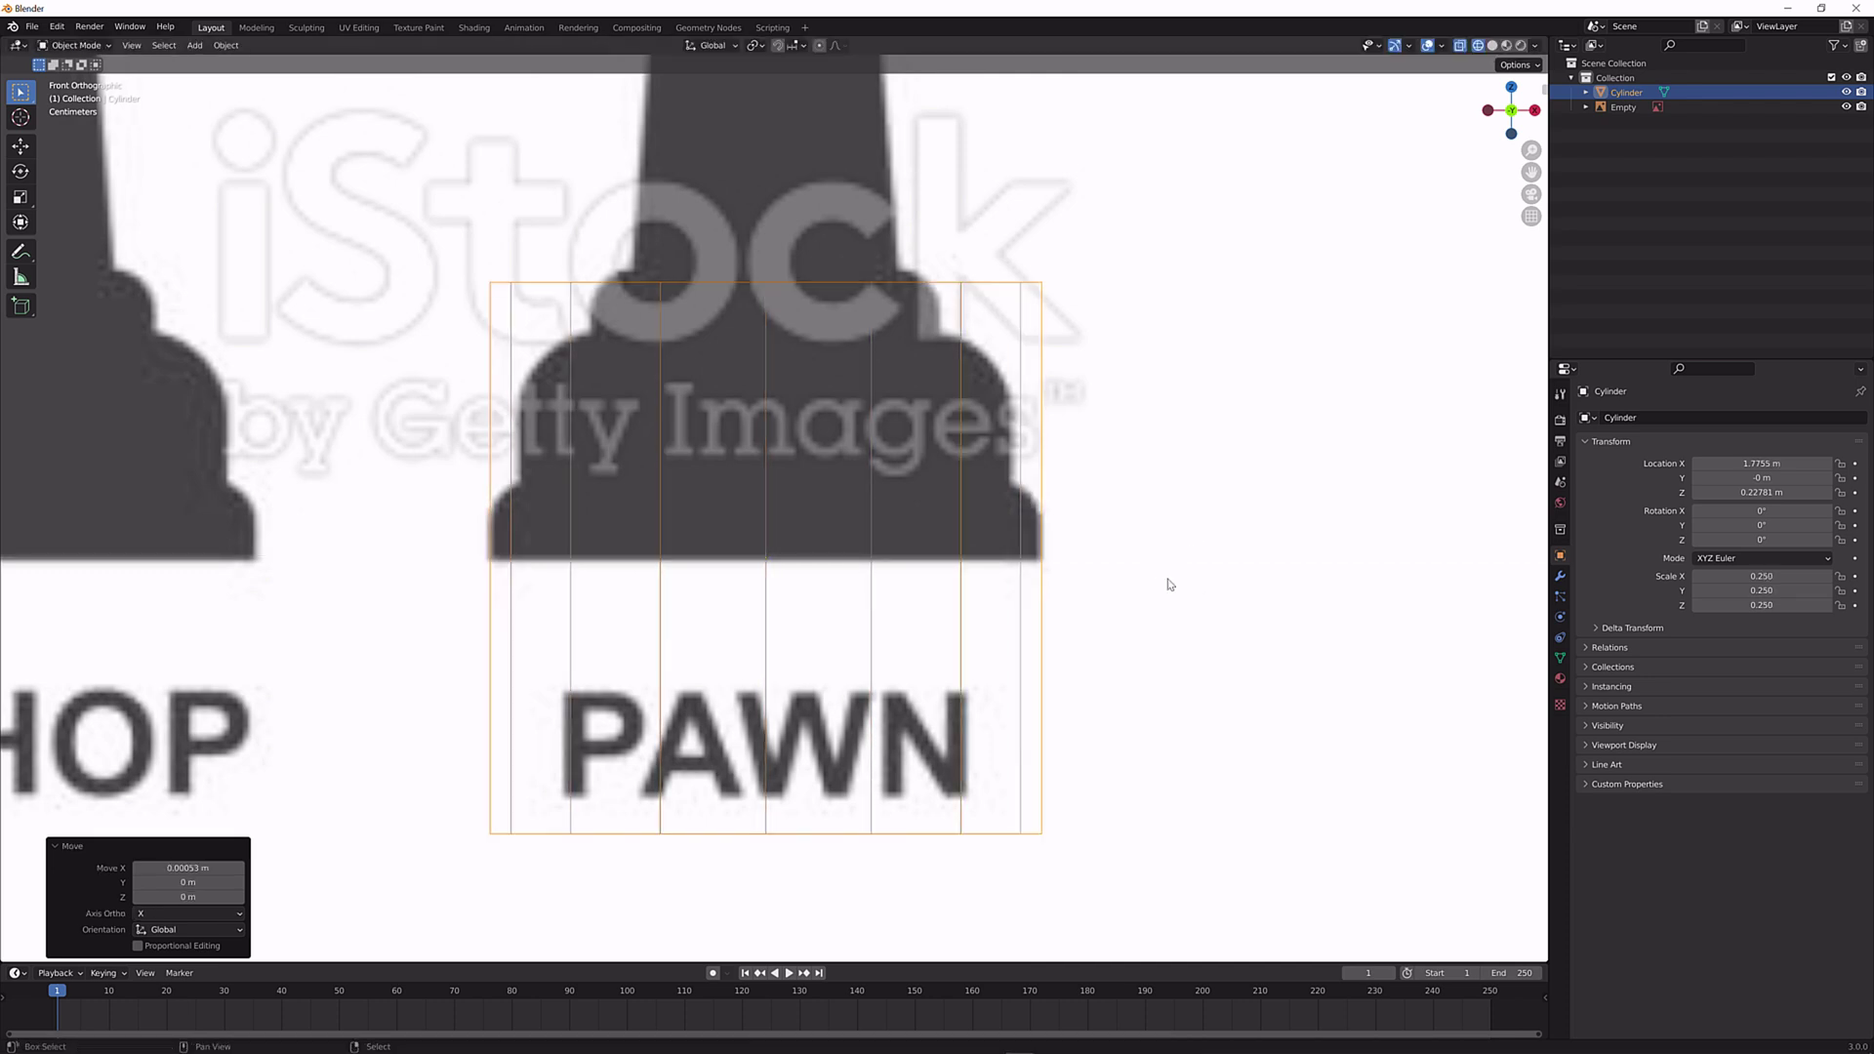
{"action": "key", "text": "s"}
{"action": "left_click", "coordinate": [1191, 580]}
Raise the cylinder about 0.249 m along Z so its bottom sits on the pawn's base line.
{"action": "key", "text": "g"}
{"action": "key", "text": "z"}
{"action": "mouse_move", "coordinate": [1185, 310]}
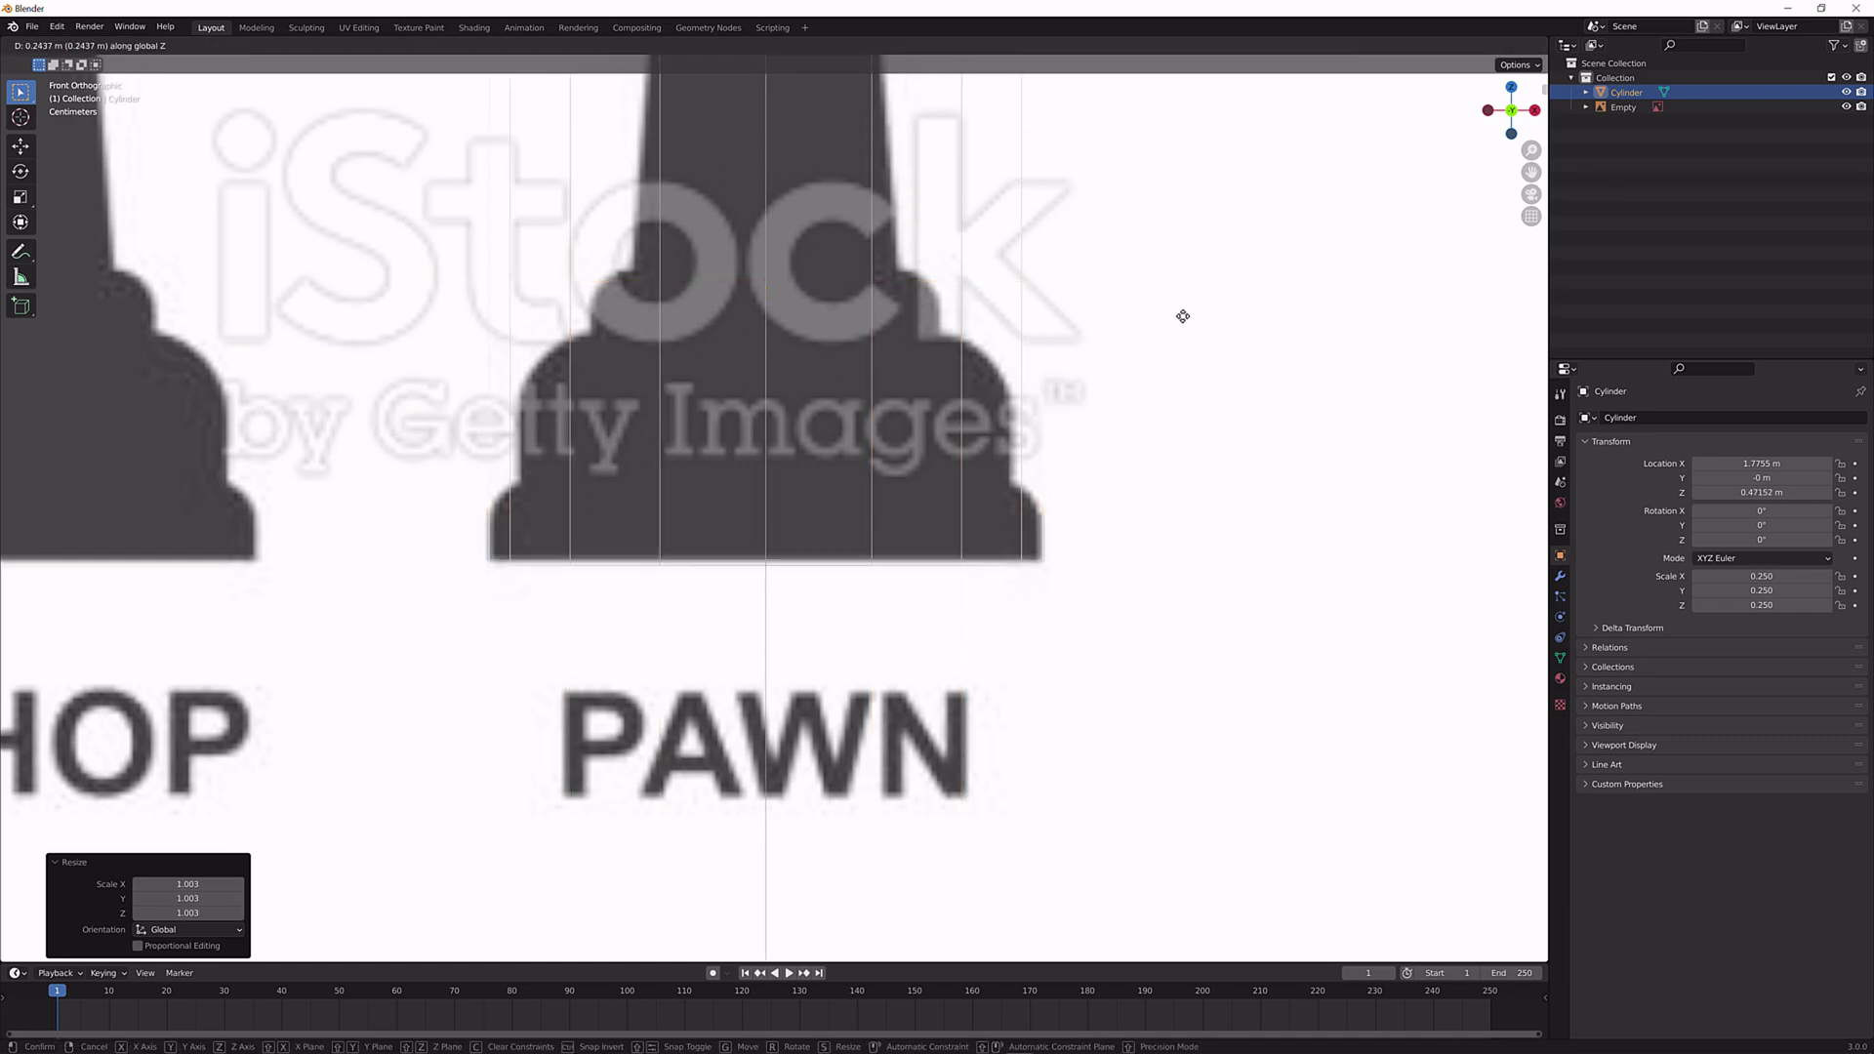
{"action": "left_click", "coordinate": [1186, 312]}
In Edit Mode, cut a horizontal edge loop near the cylinder's bottom where the lowest ledge starts to curve, with a slide factor of about 0.848.
{"action": "scroll", "coordinate": [840, 436], "scroll_direction": "down", "scroll_amount": 3}
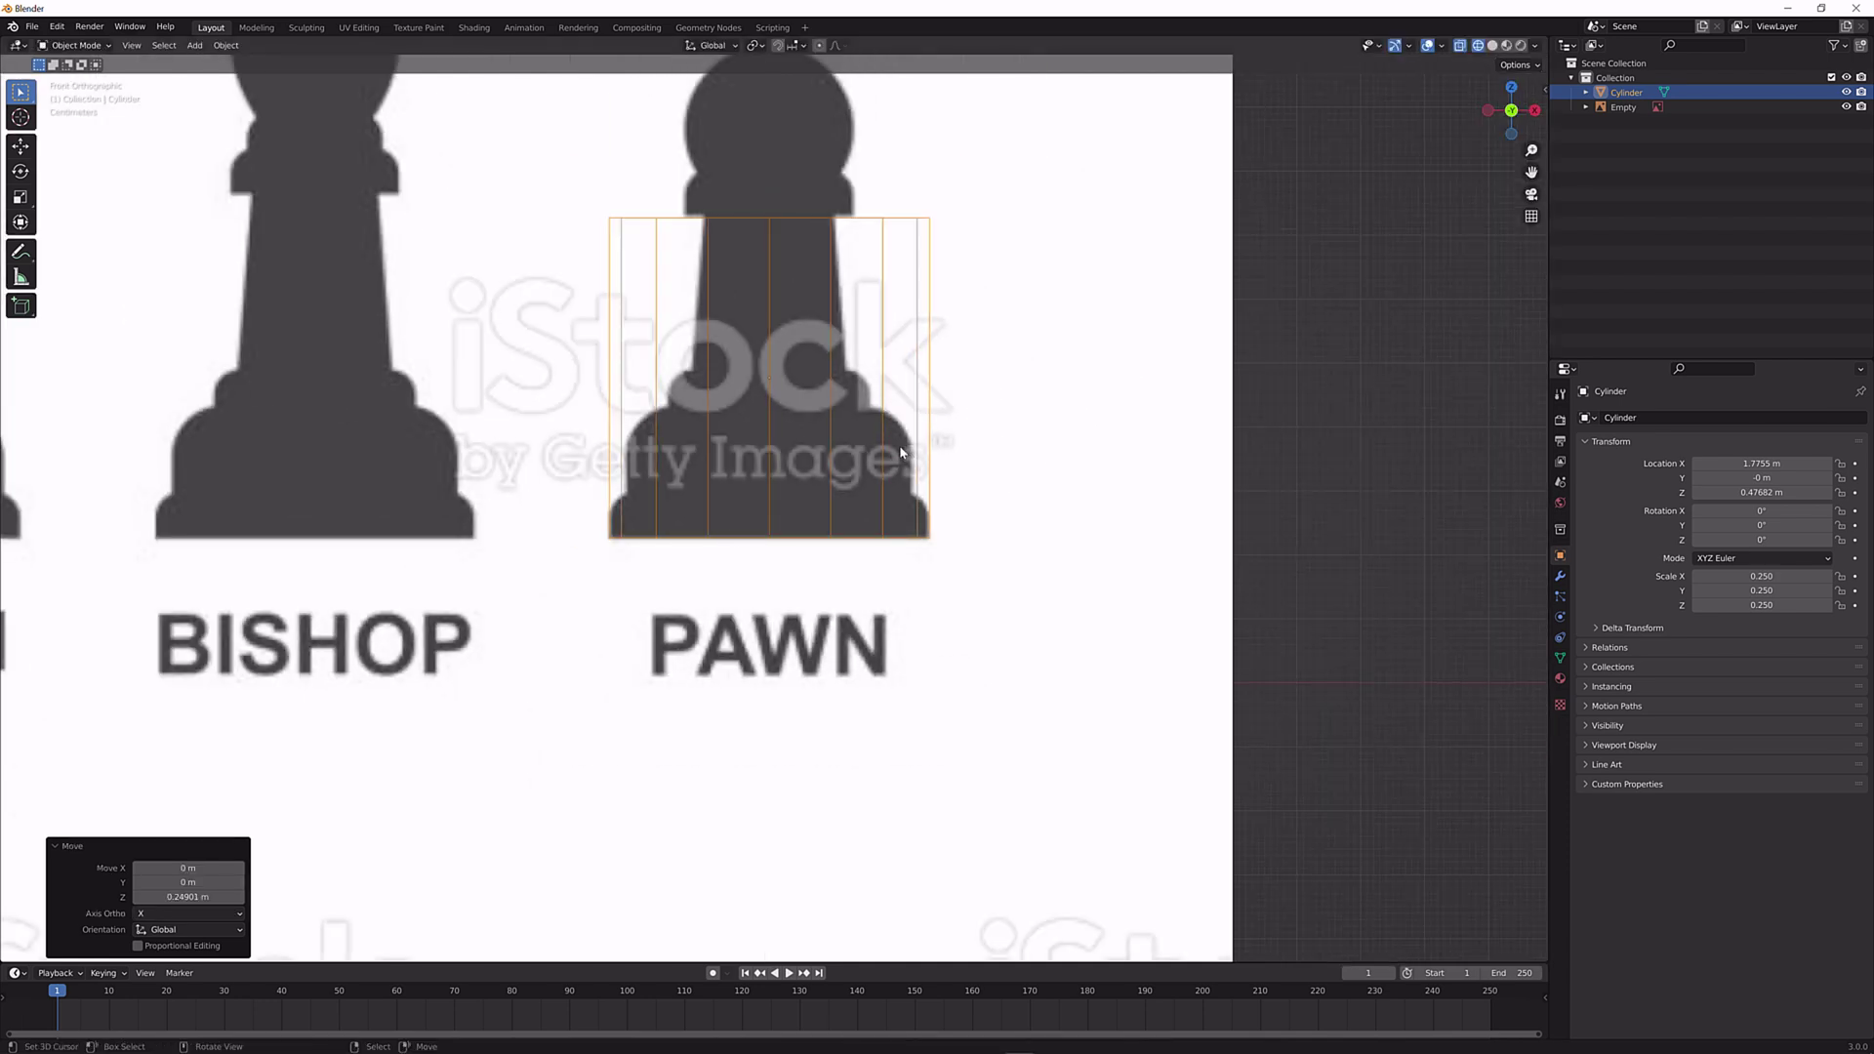
{"action": "key", "text": "Tab"}
{"action": "scroll", "coordinate": [902, 452], "scroll_direction": "up", "scroll_amount": 2}
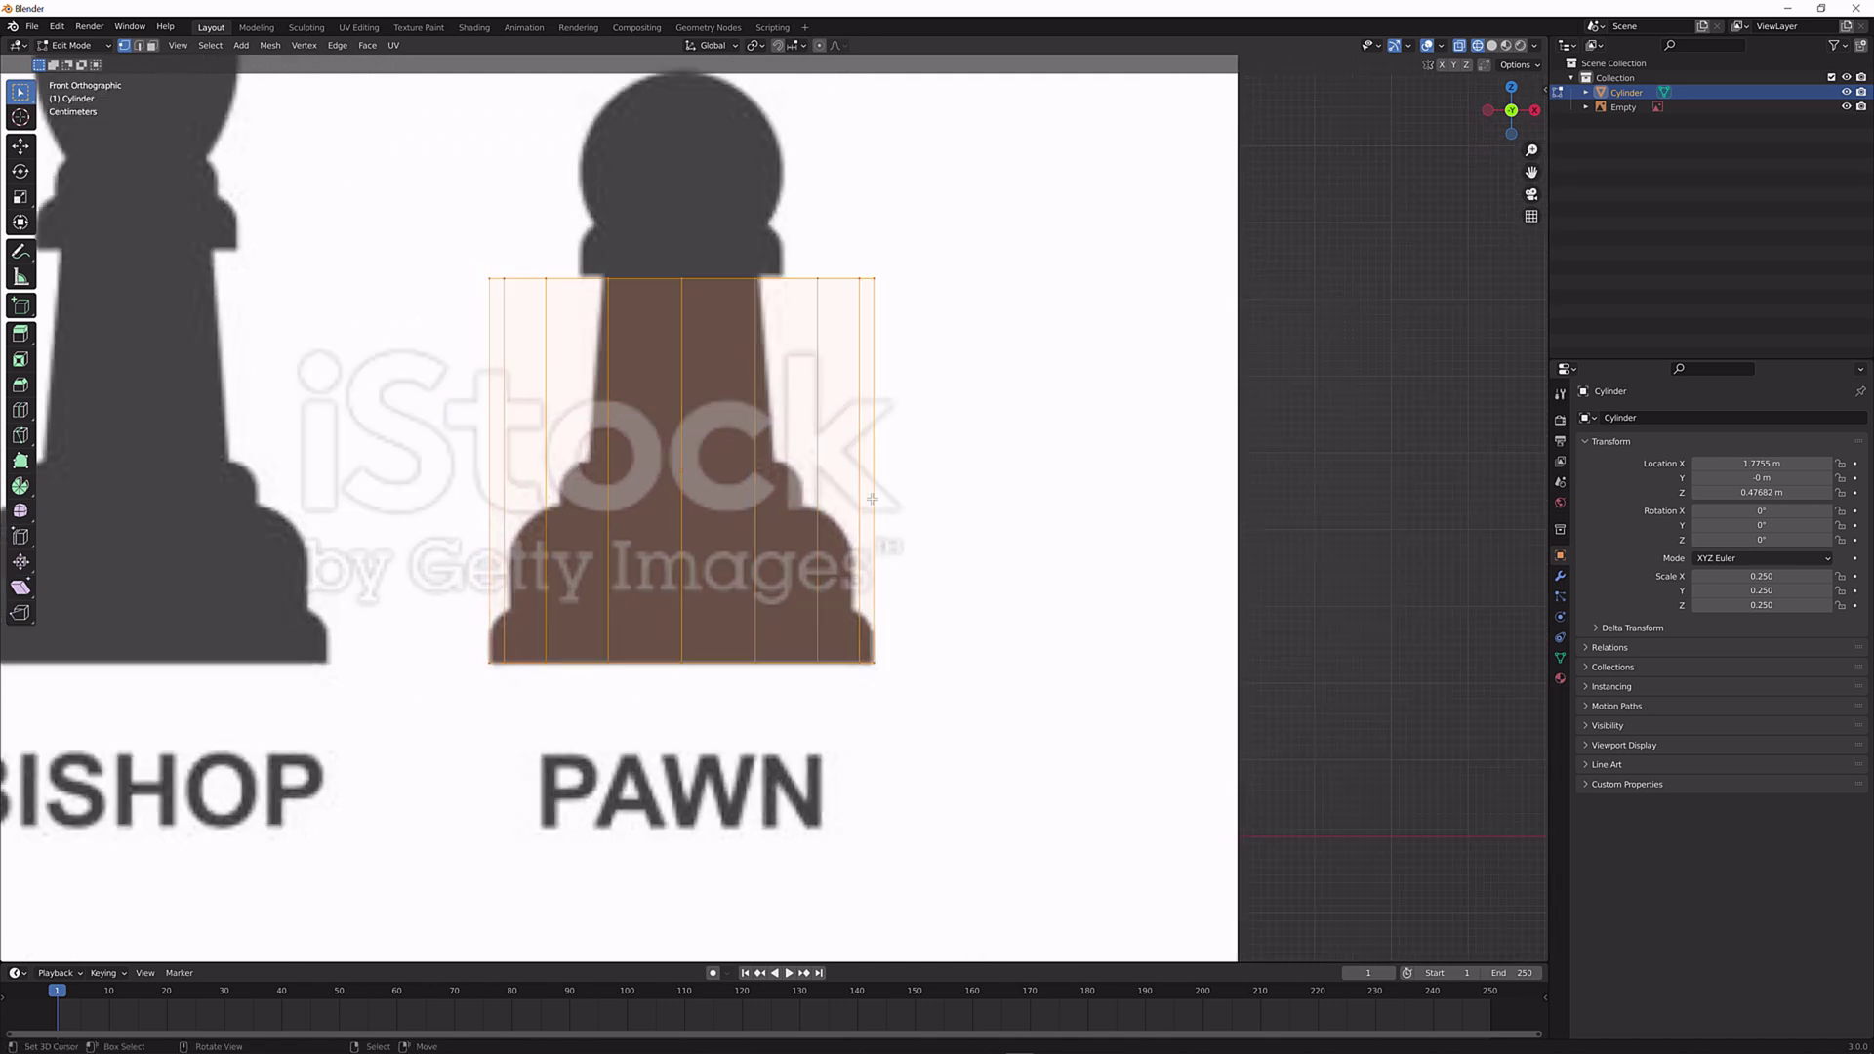
{"action": "scroll", "coordinate": [871, 499], "scroll_direction": "up", "scroll_amount": 2}
{"action": "key", "text": "ctrl+r"}
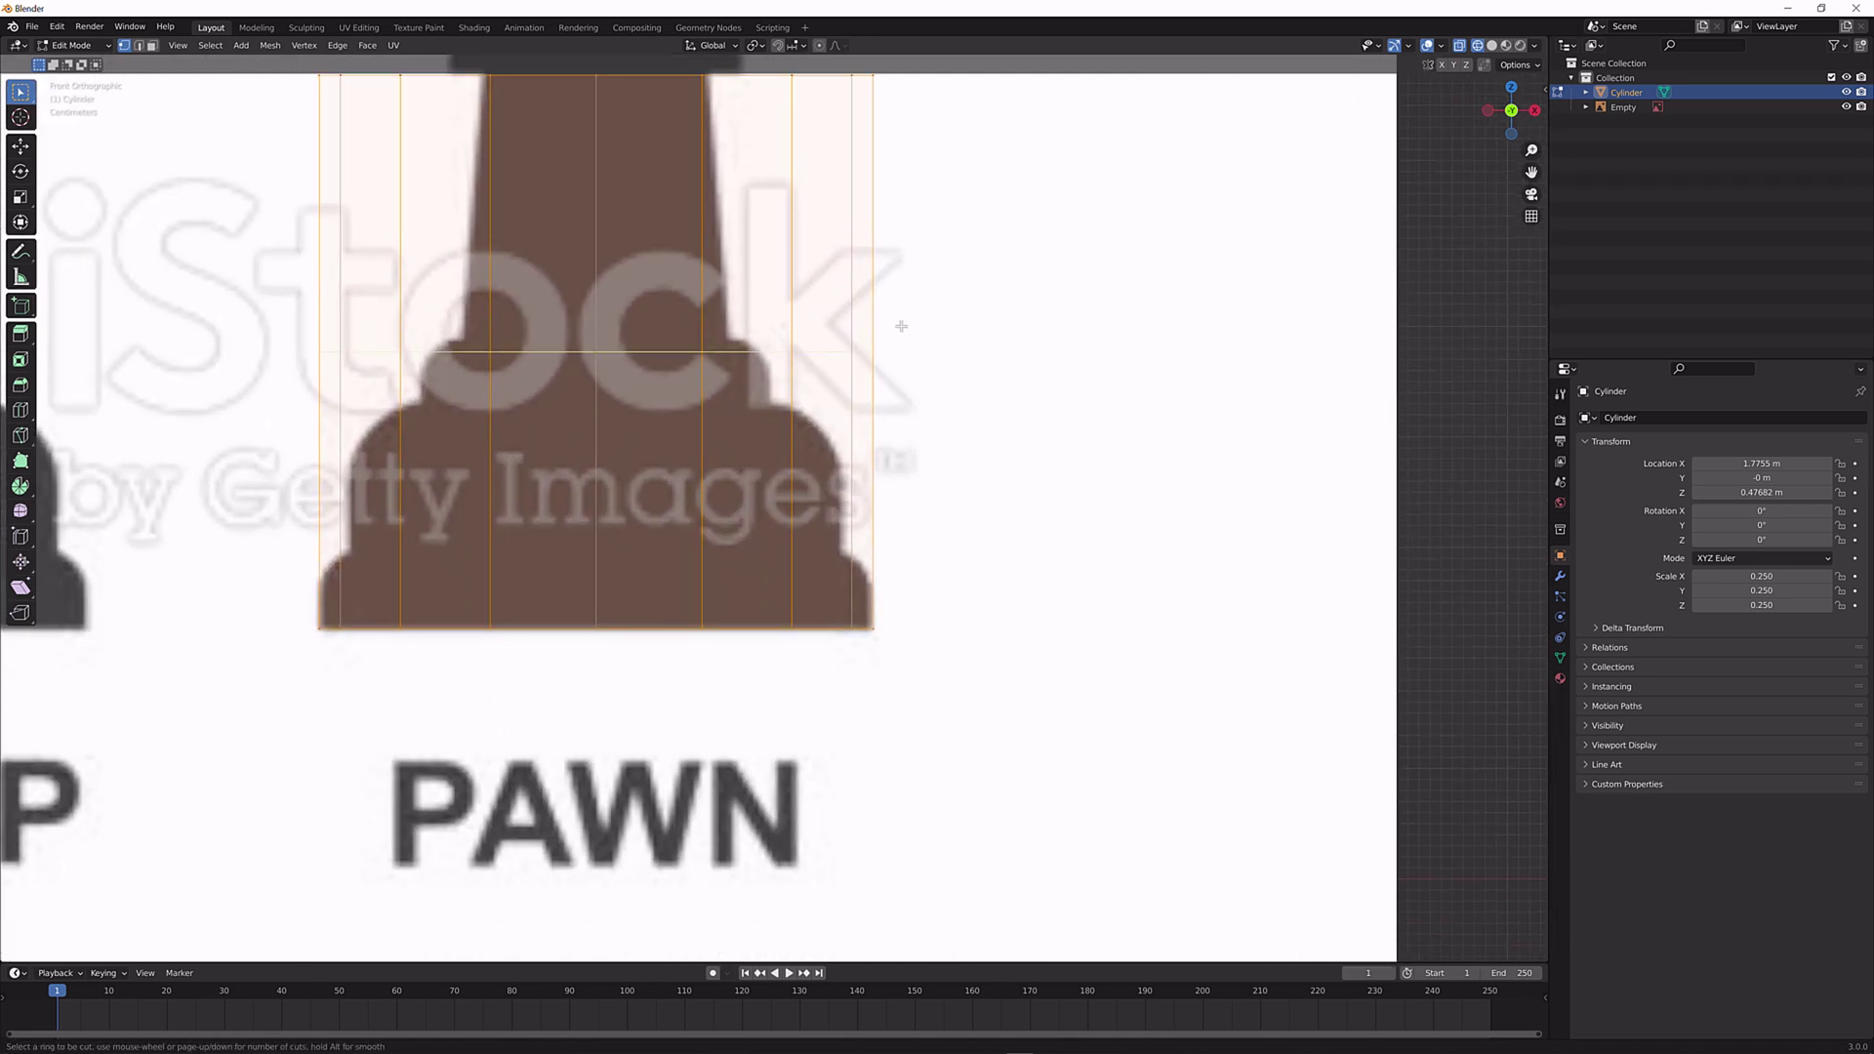
{"action": "left_click", "coordinate": [901, 326]}
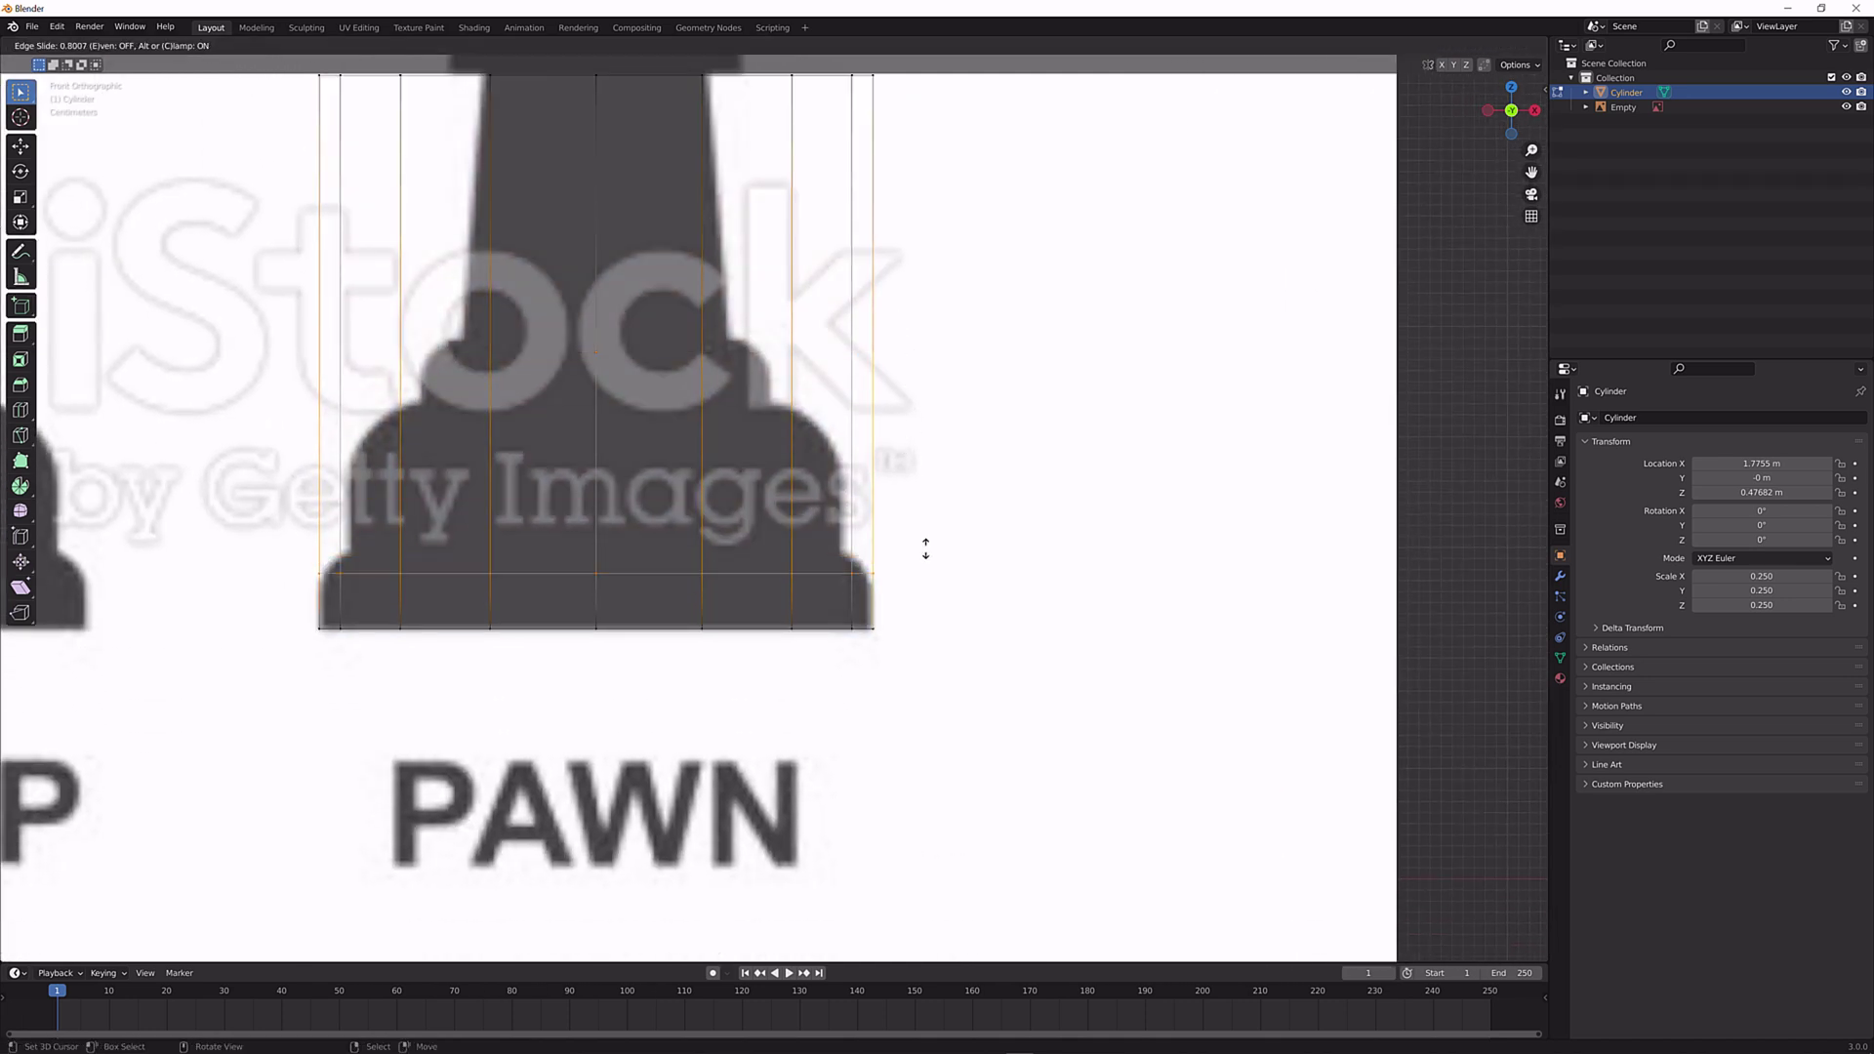
{"action": "left_click", "coordinate": [864, 587]}
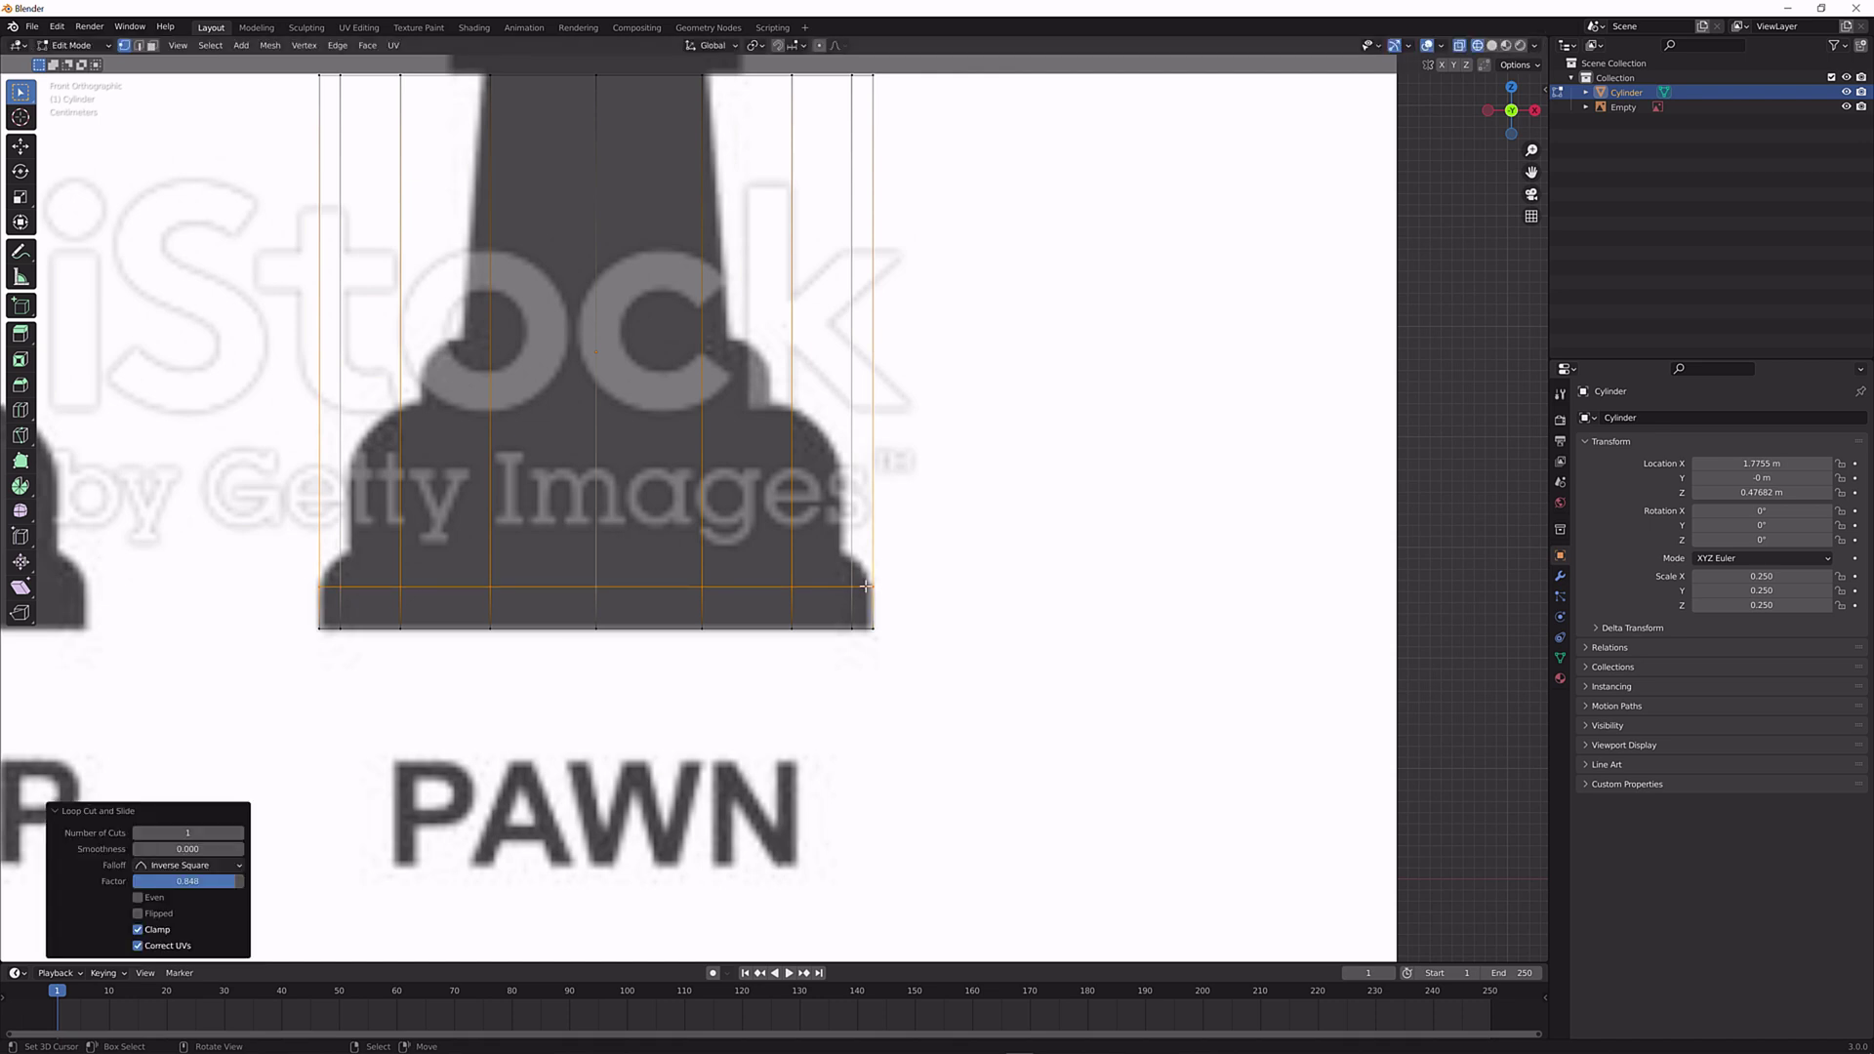
Cut a second edge loop at the top of the pawn's lowest ledge, with a slide factor of about 0.876.
{"action": "key", "text": "ctrl+r"}
{"action": "left_click", "coordinate": [854, 538]}
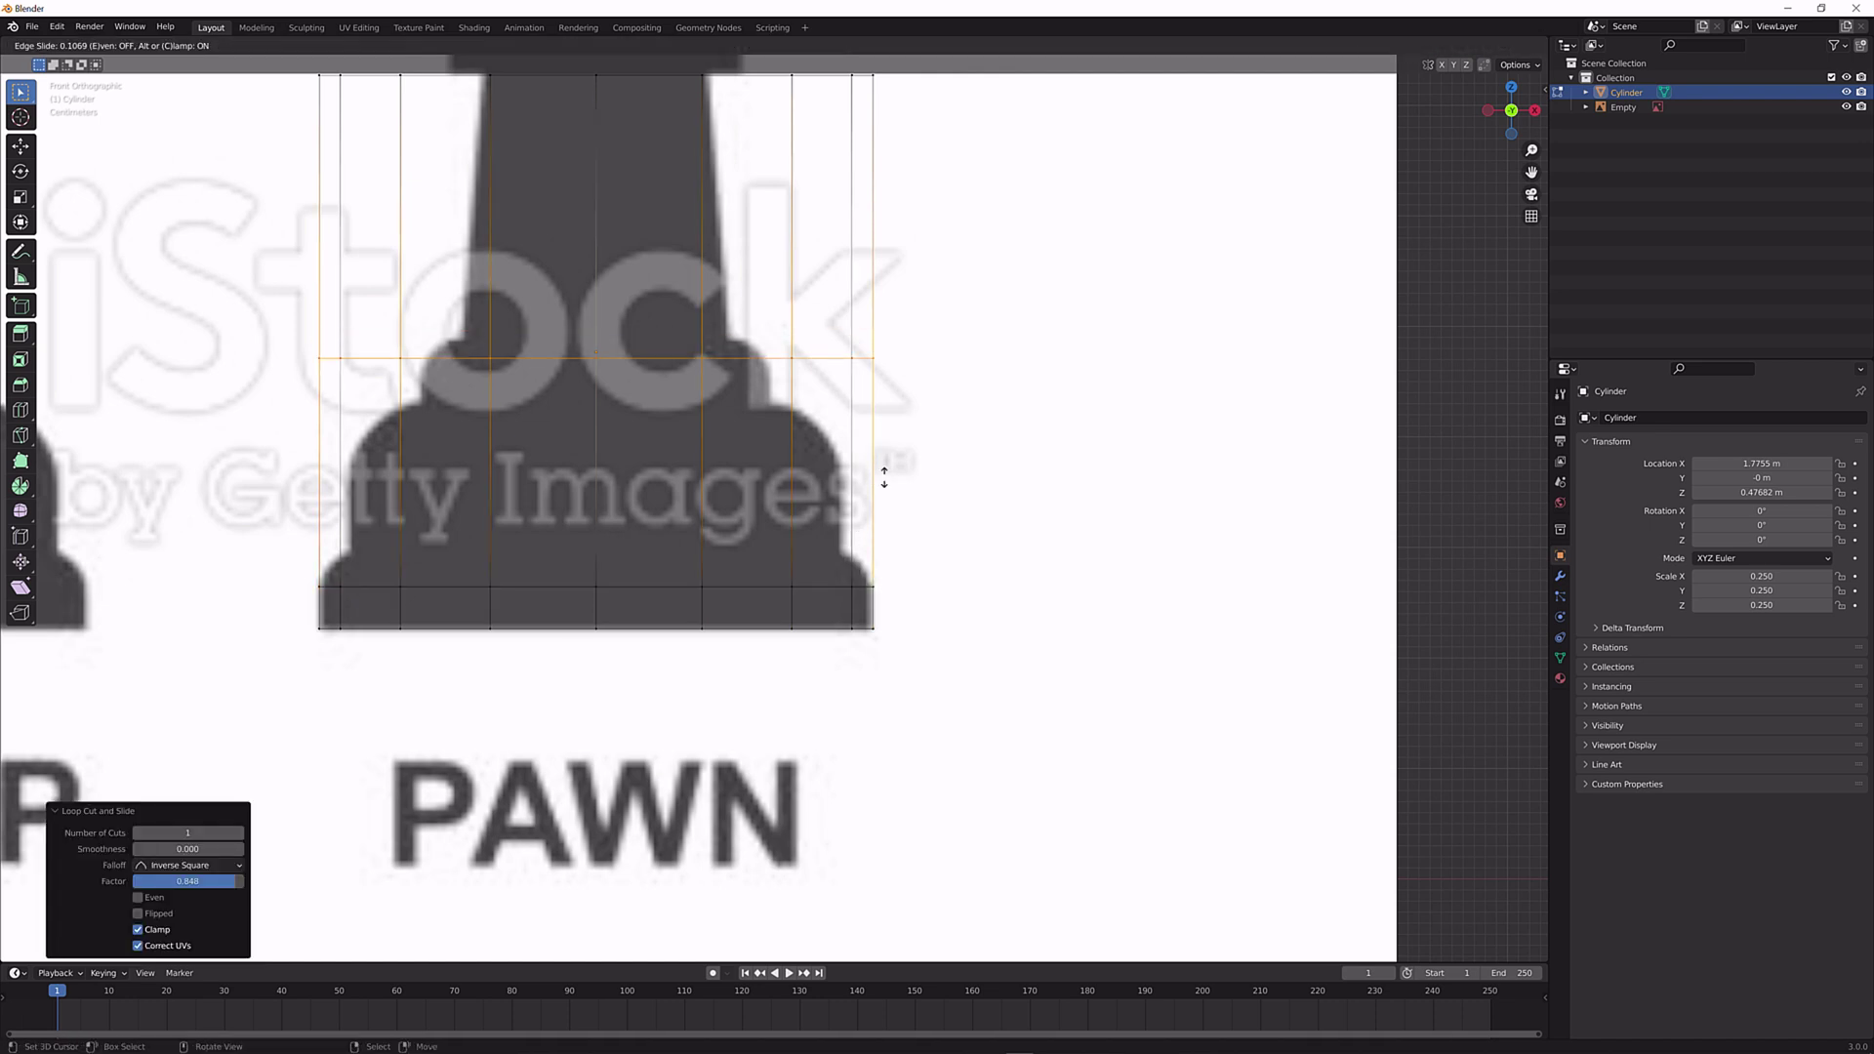
{"action": "left_click", "coordinate": [892, 667]}
Add the cylinder's top loop to the selection and scale the upper section to about 0.892 in X and Y only.
{"action": "scroll", "coordinate": [797, 501], "scroll_direction": "down", "scroll_amount": 2}
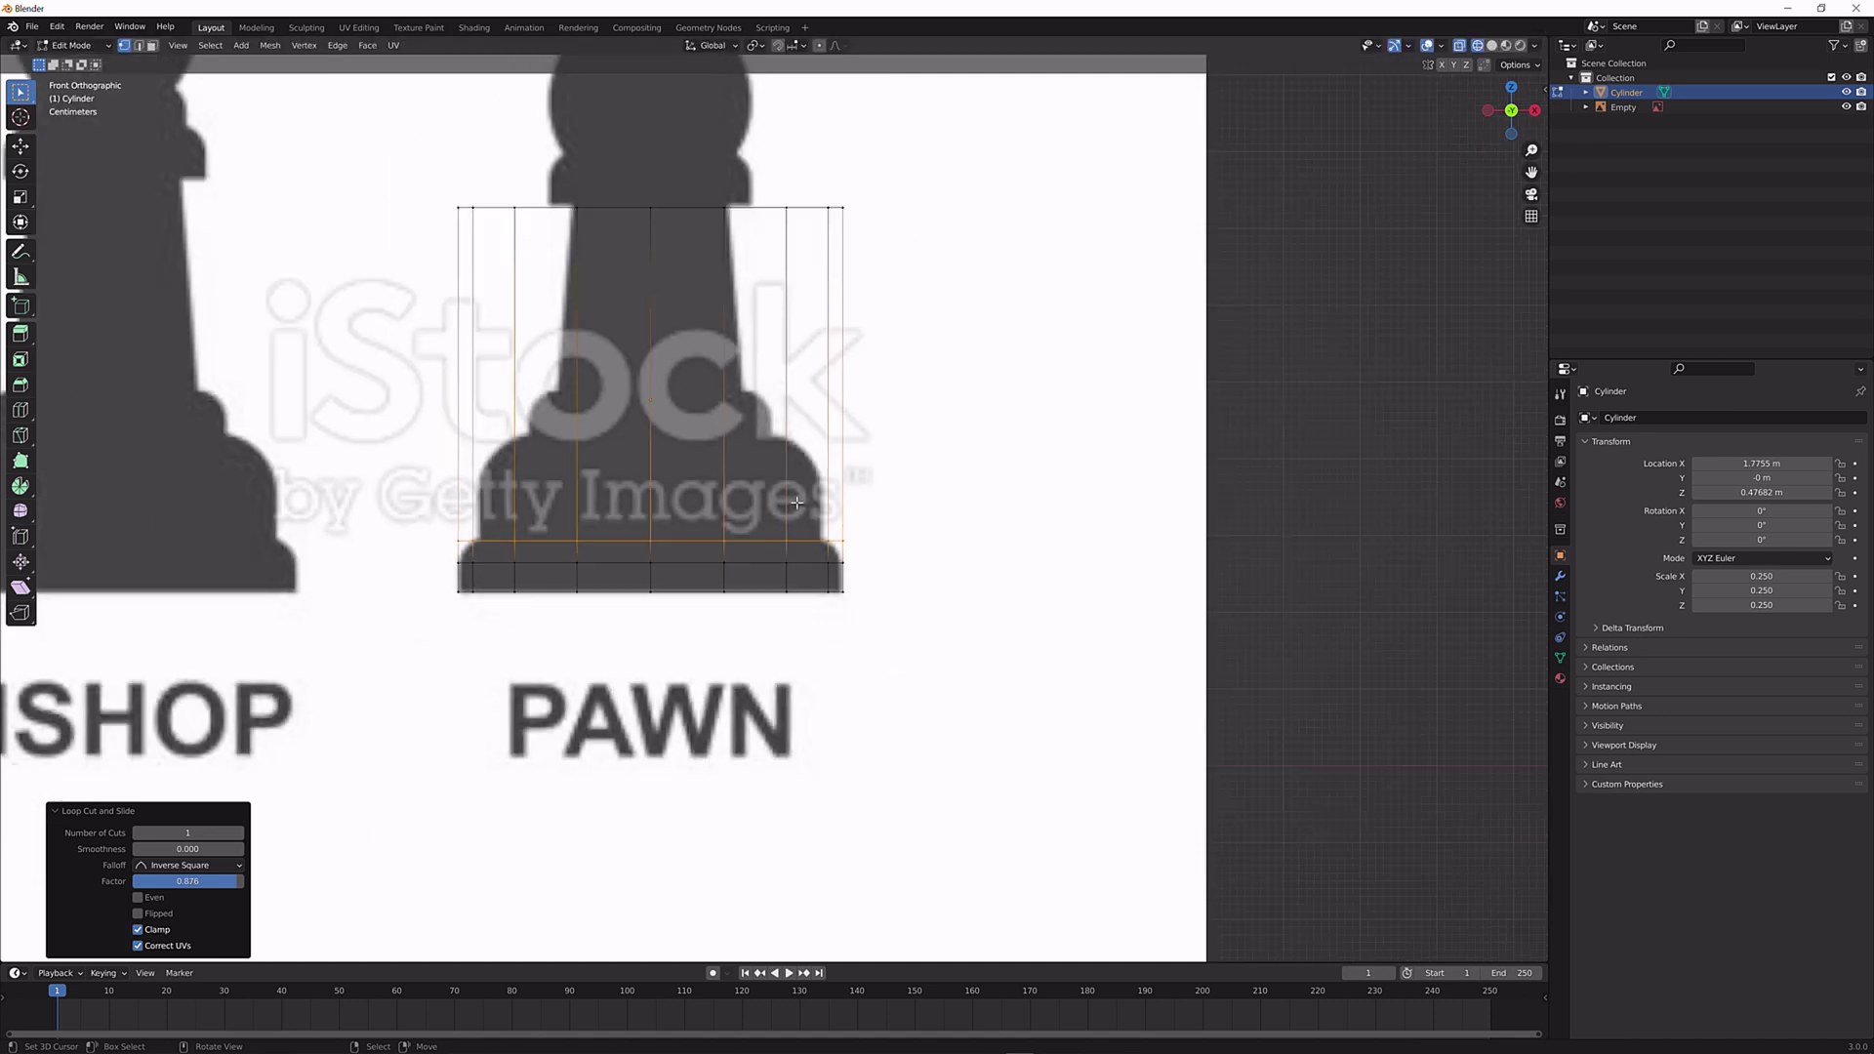
{"action": "left_click", "coordinate": [801, 206], "text": "alt+shift"}
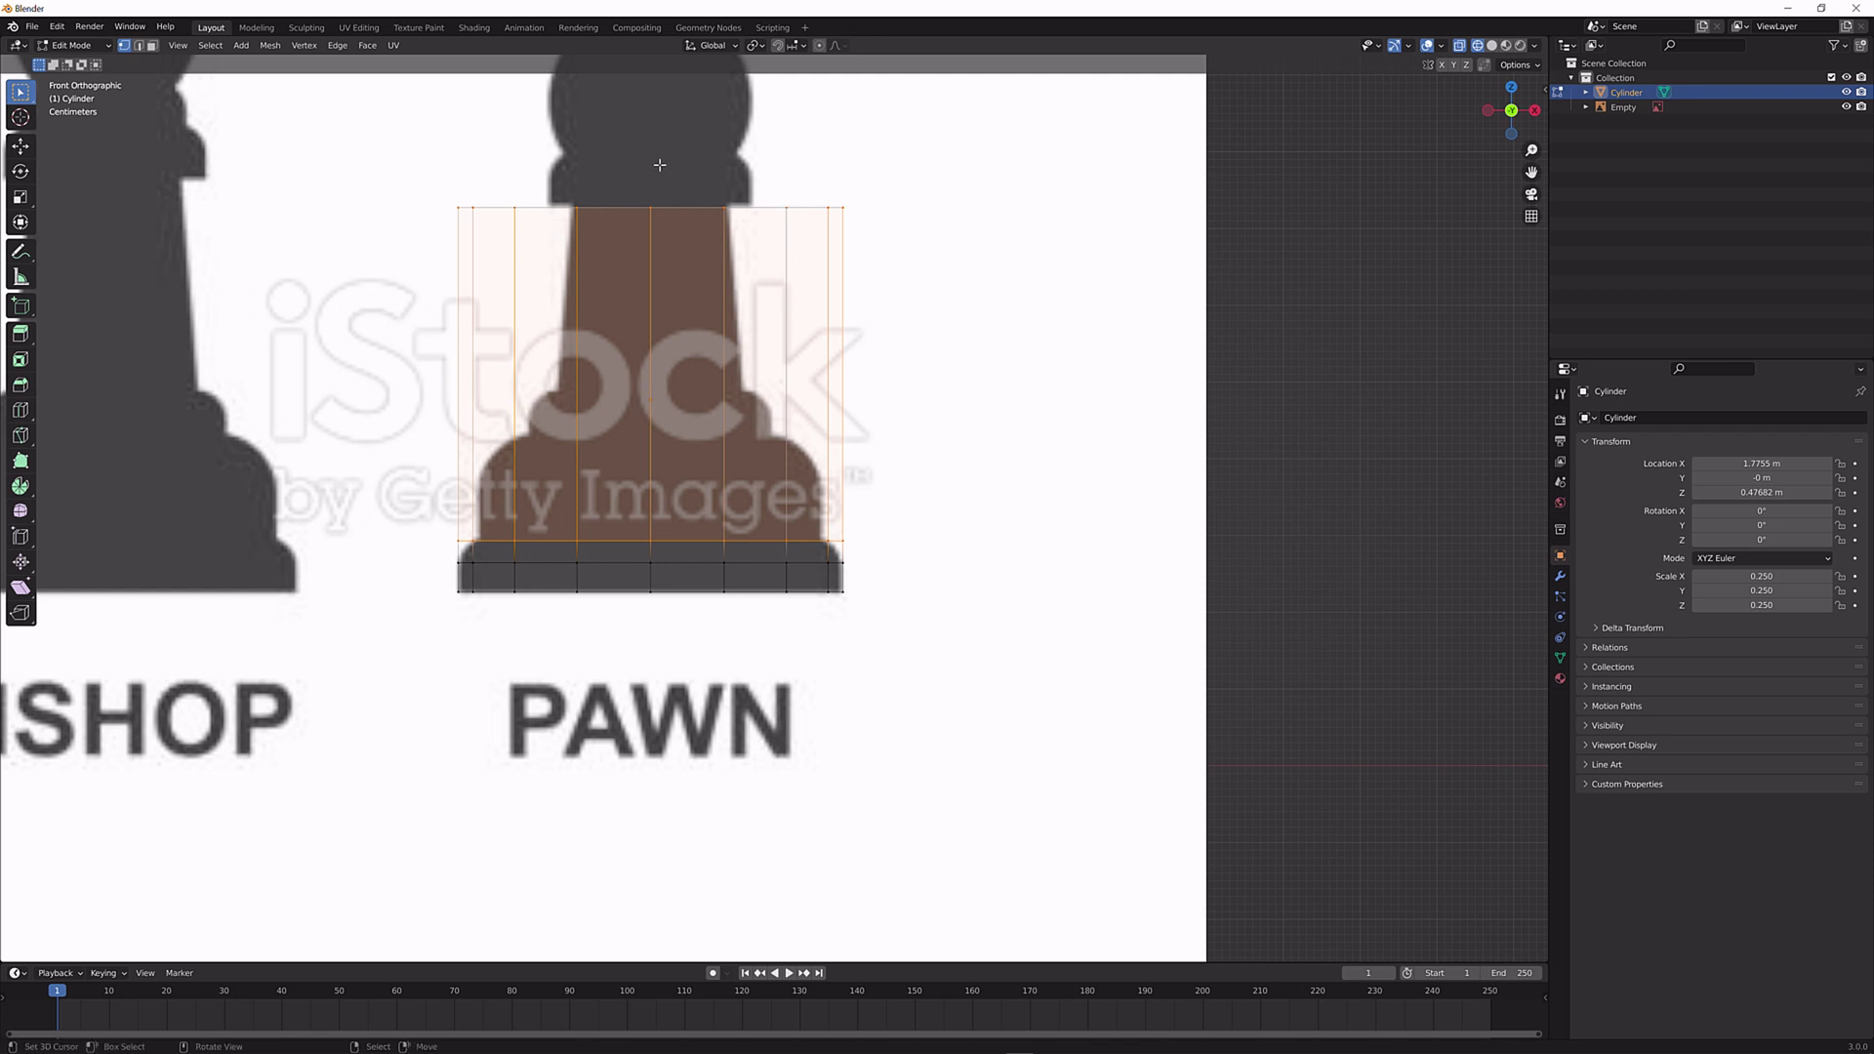
{"action": "scroll", "coordinate": [791, 263], "scroll_direction": "up", "scroll_amount": 3}
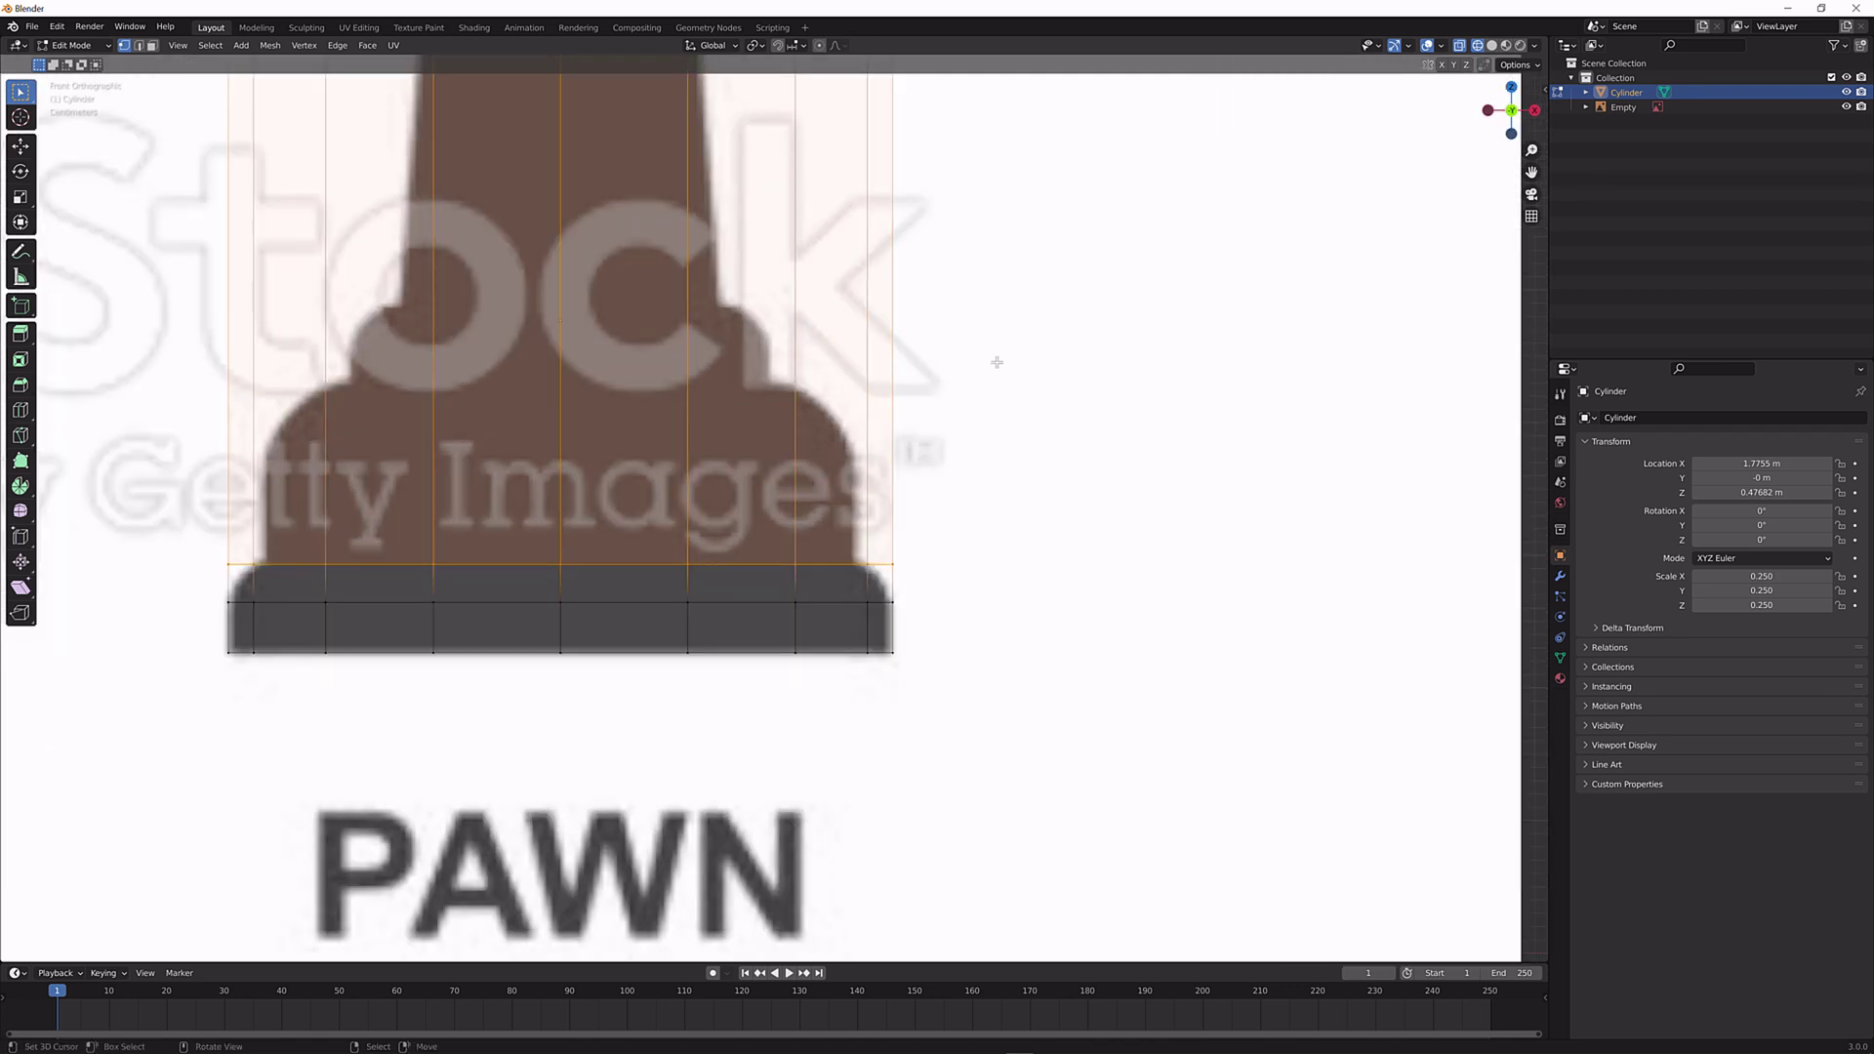
{"action": "scroll", "coordinate": [996, 362], "scroll_direction": "down", "scroll_amount": 3}
{"action": "key", "text": "s"}
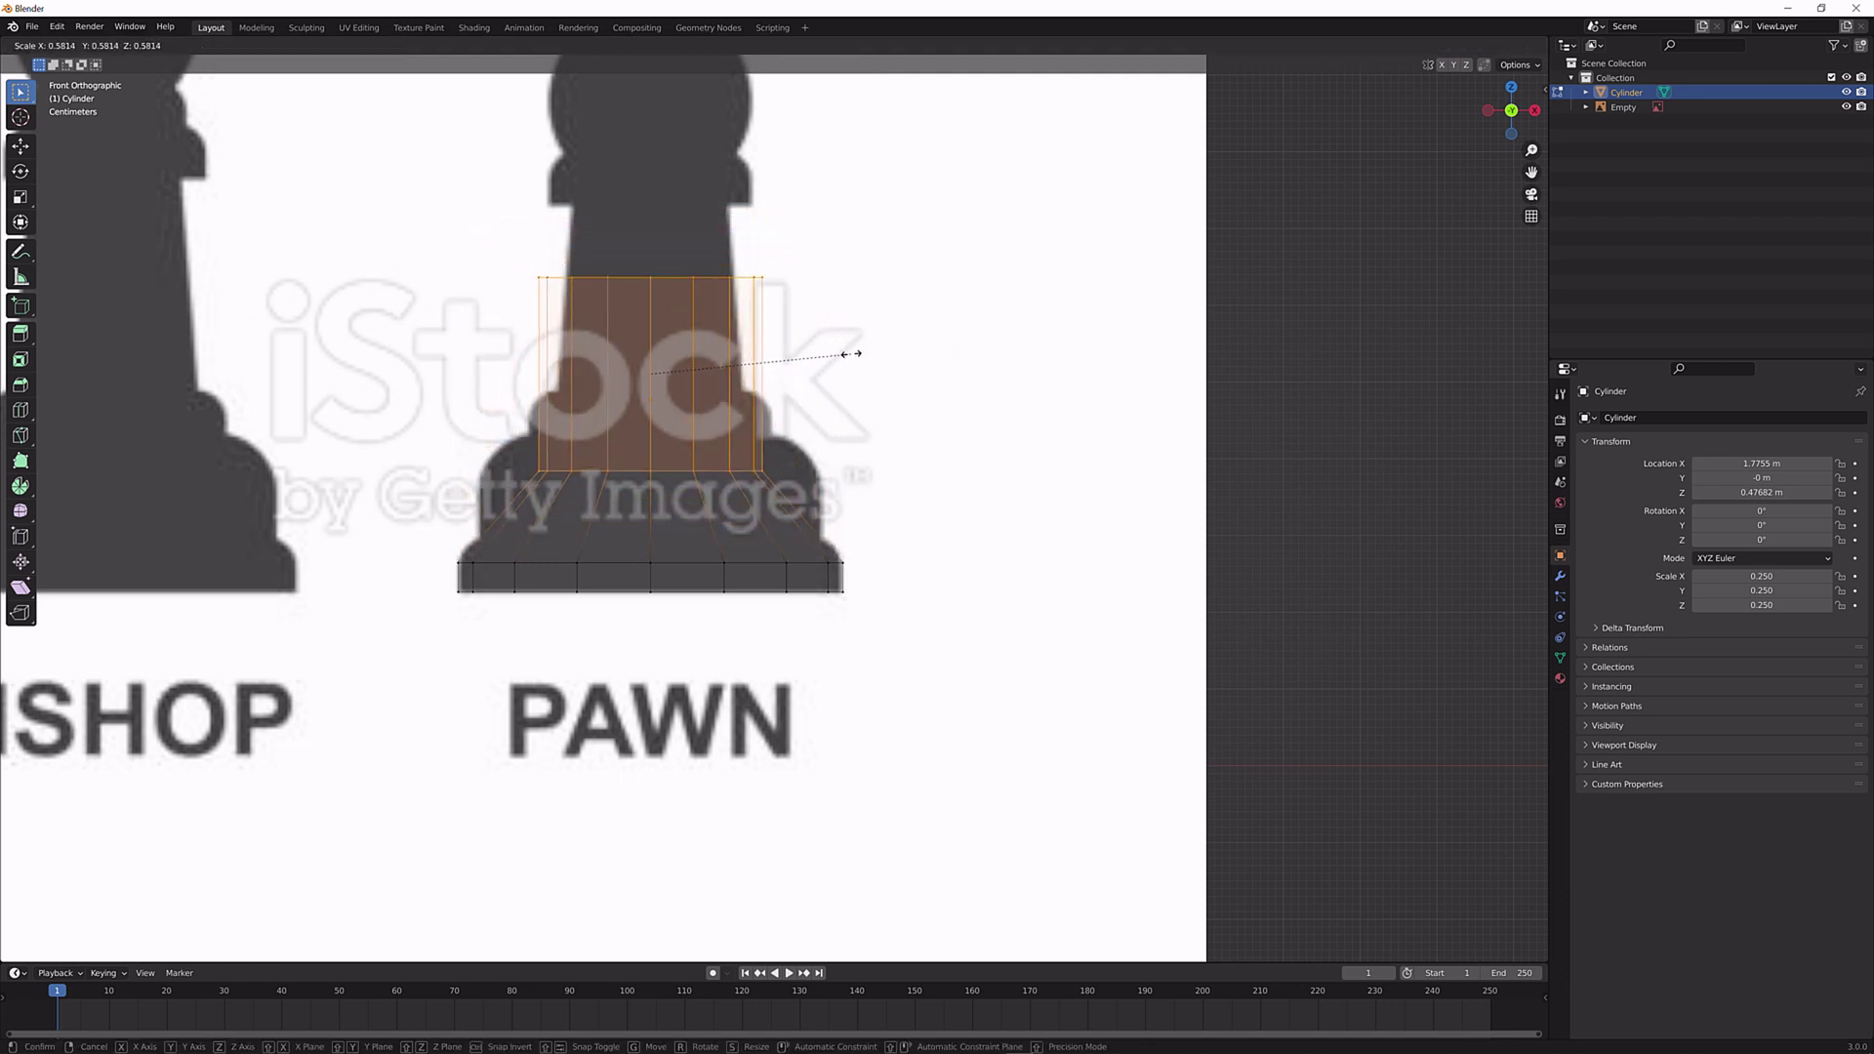
{"action": "key", "text": "shift+z"}
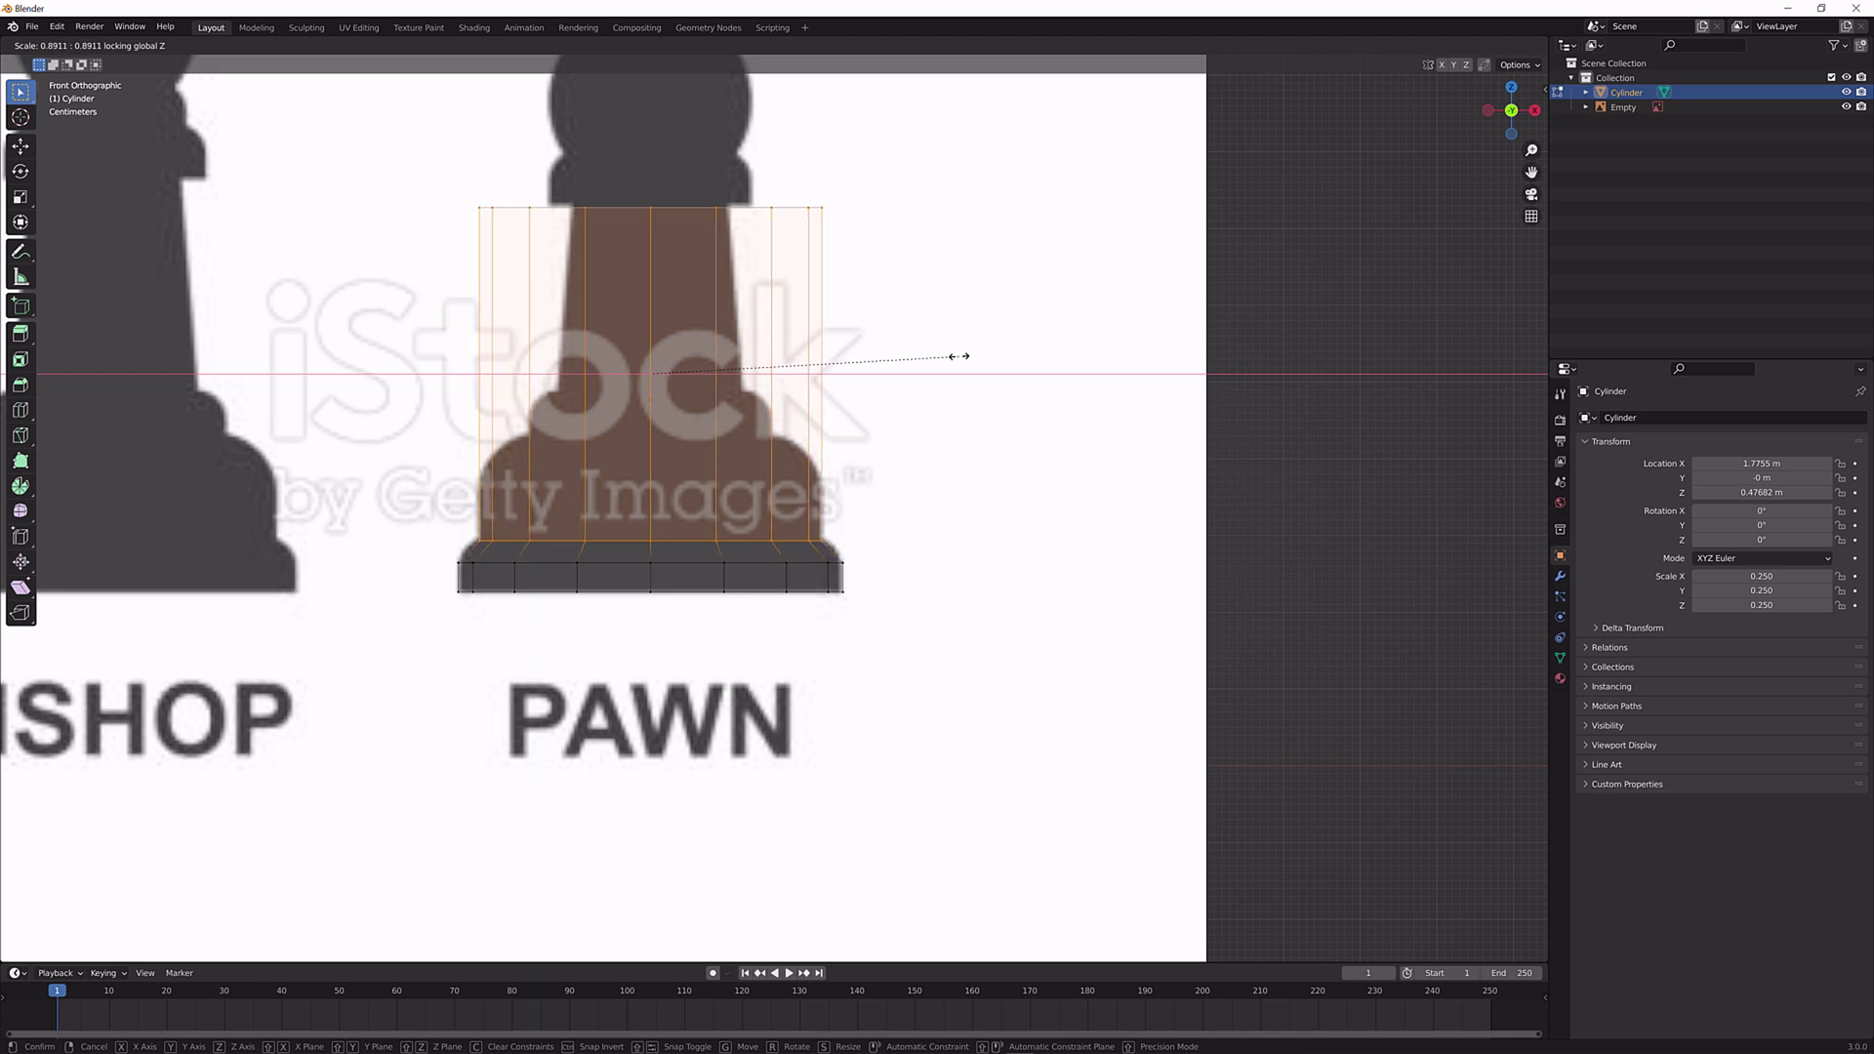
{"action": "left_click", "coordinate": [960, 356]}
Narrow the upper section by a further factor of about 0.984 in X and Y to match the second tier's edge.
{"action": "scroll", "coordinate": [962, 361], "scroll_direction": "up", "scroll_amount": 5}
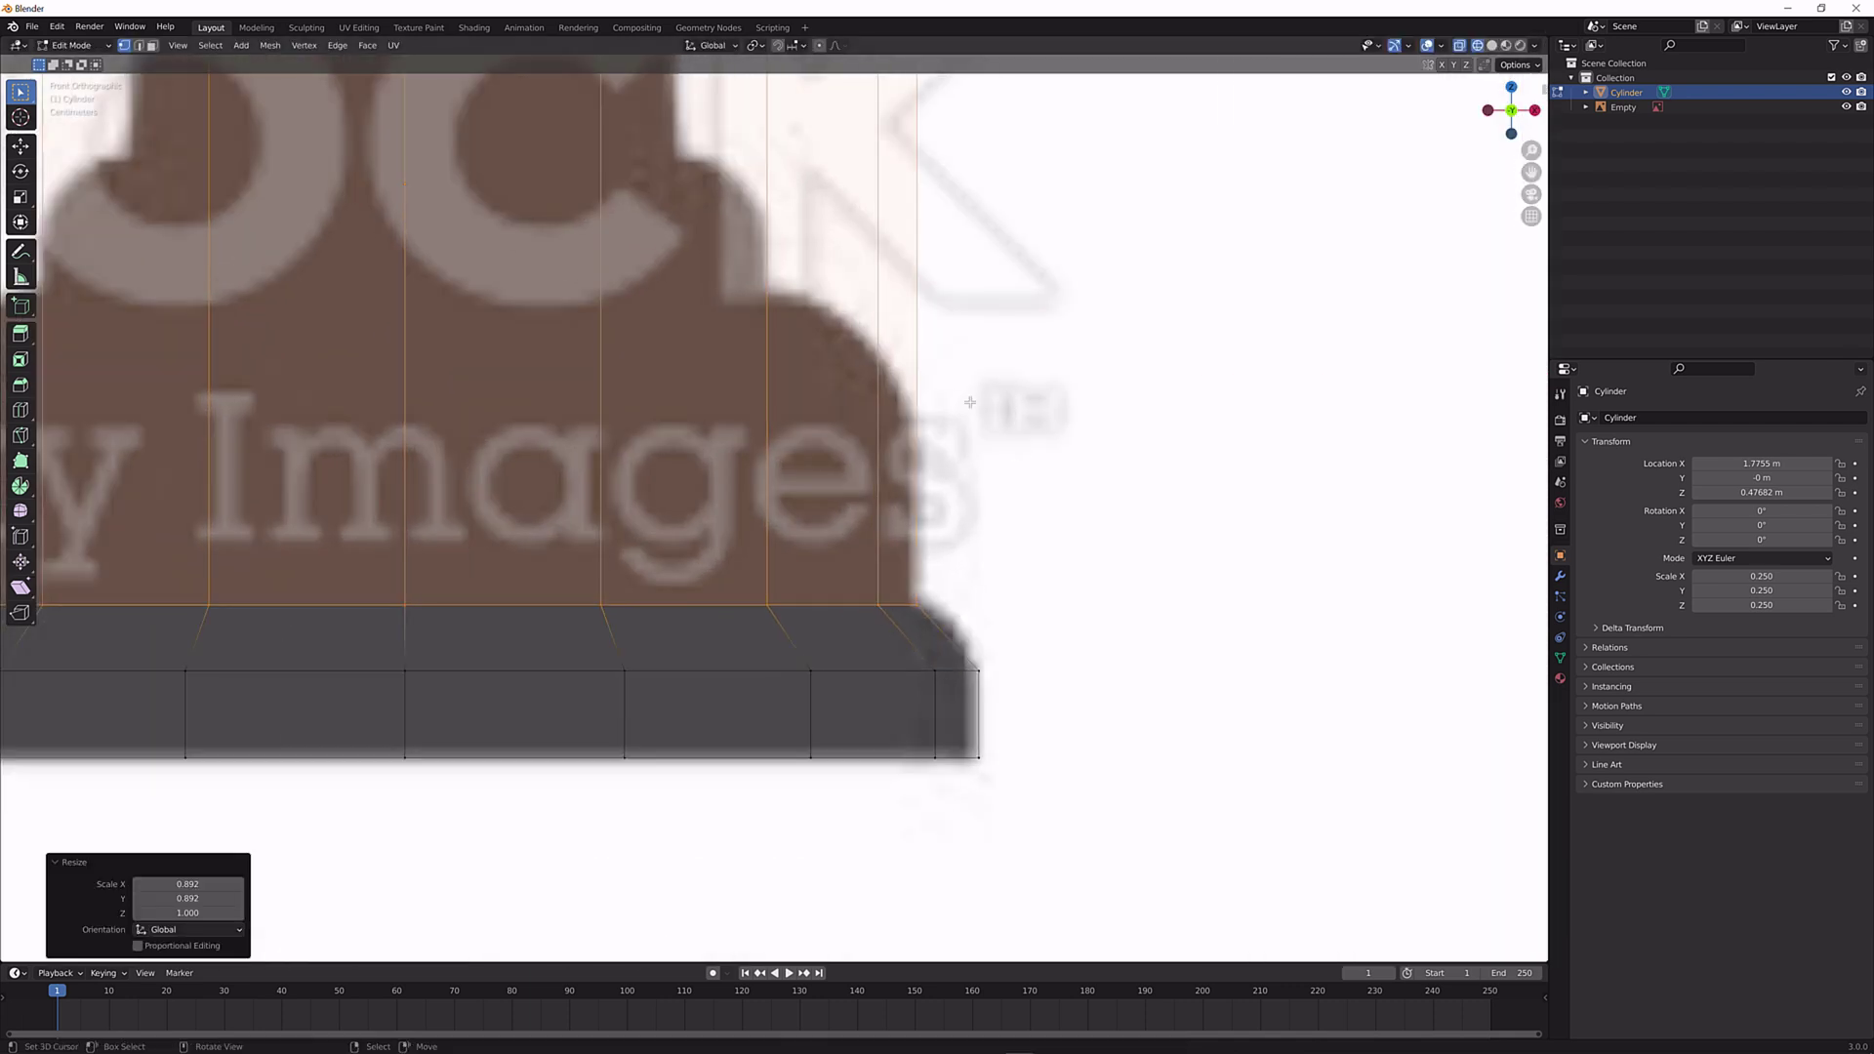
{"action": "key", "text": "s"}
{"action": "key", "text": "shift+z"}
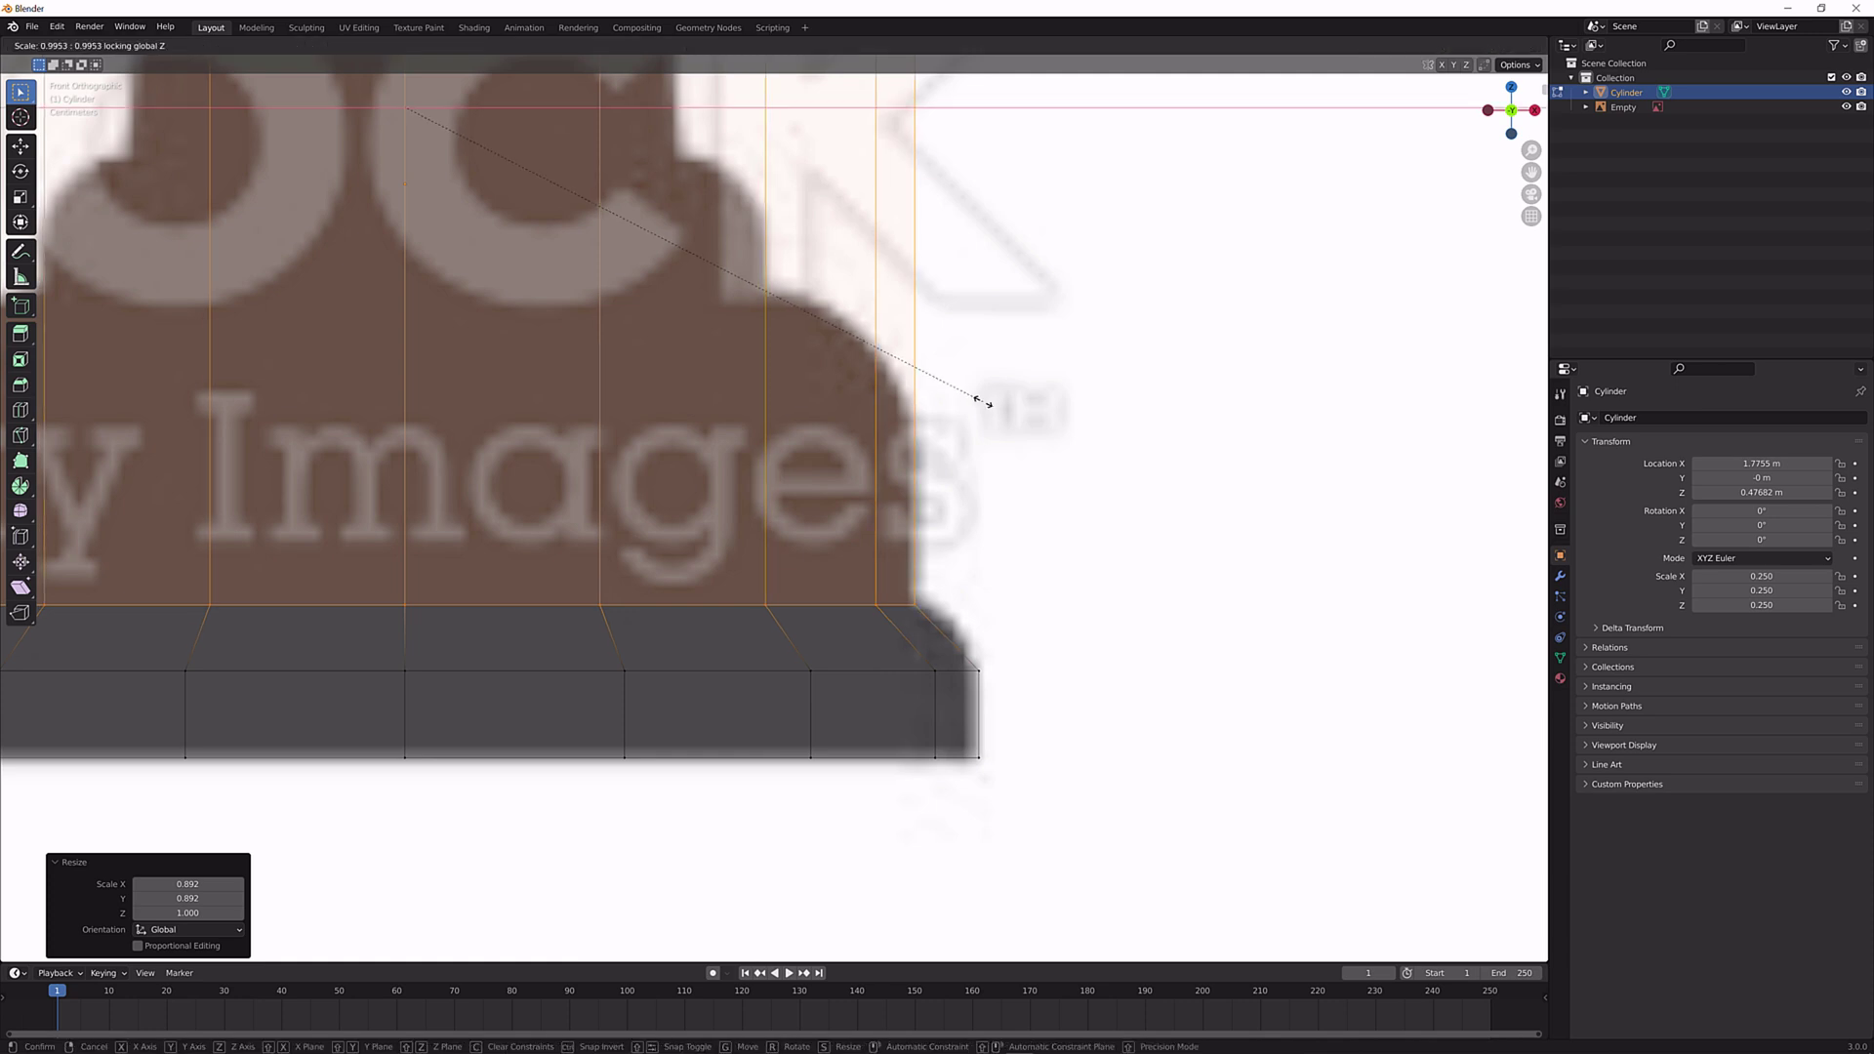
{"action": "left_click", "coordinate": [974, 398]}
Cut a horizontal edge loop on the pawn's second tier where its curve starts, with a slide factor of about 0.641.
{"action": "scroll", "coordinate": [937, 400], "scroll_direction": "down", "scroll_amount": 1}
{"action": "key", "text": "ctrl+r"}
{"action": "left_click", "coordinate": [905, 403]}
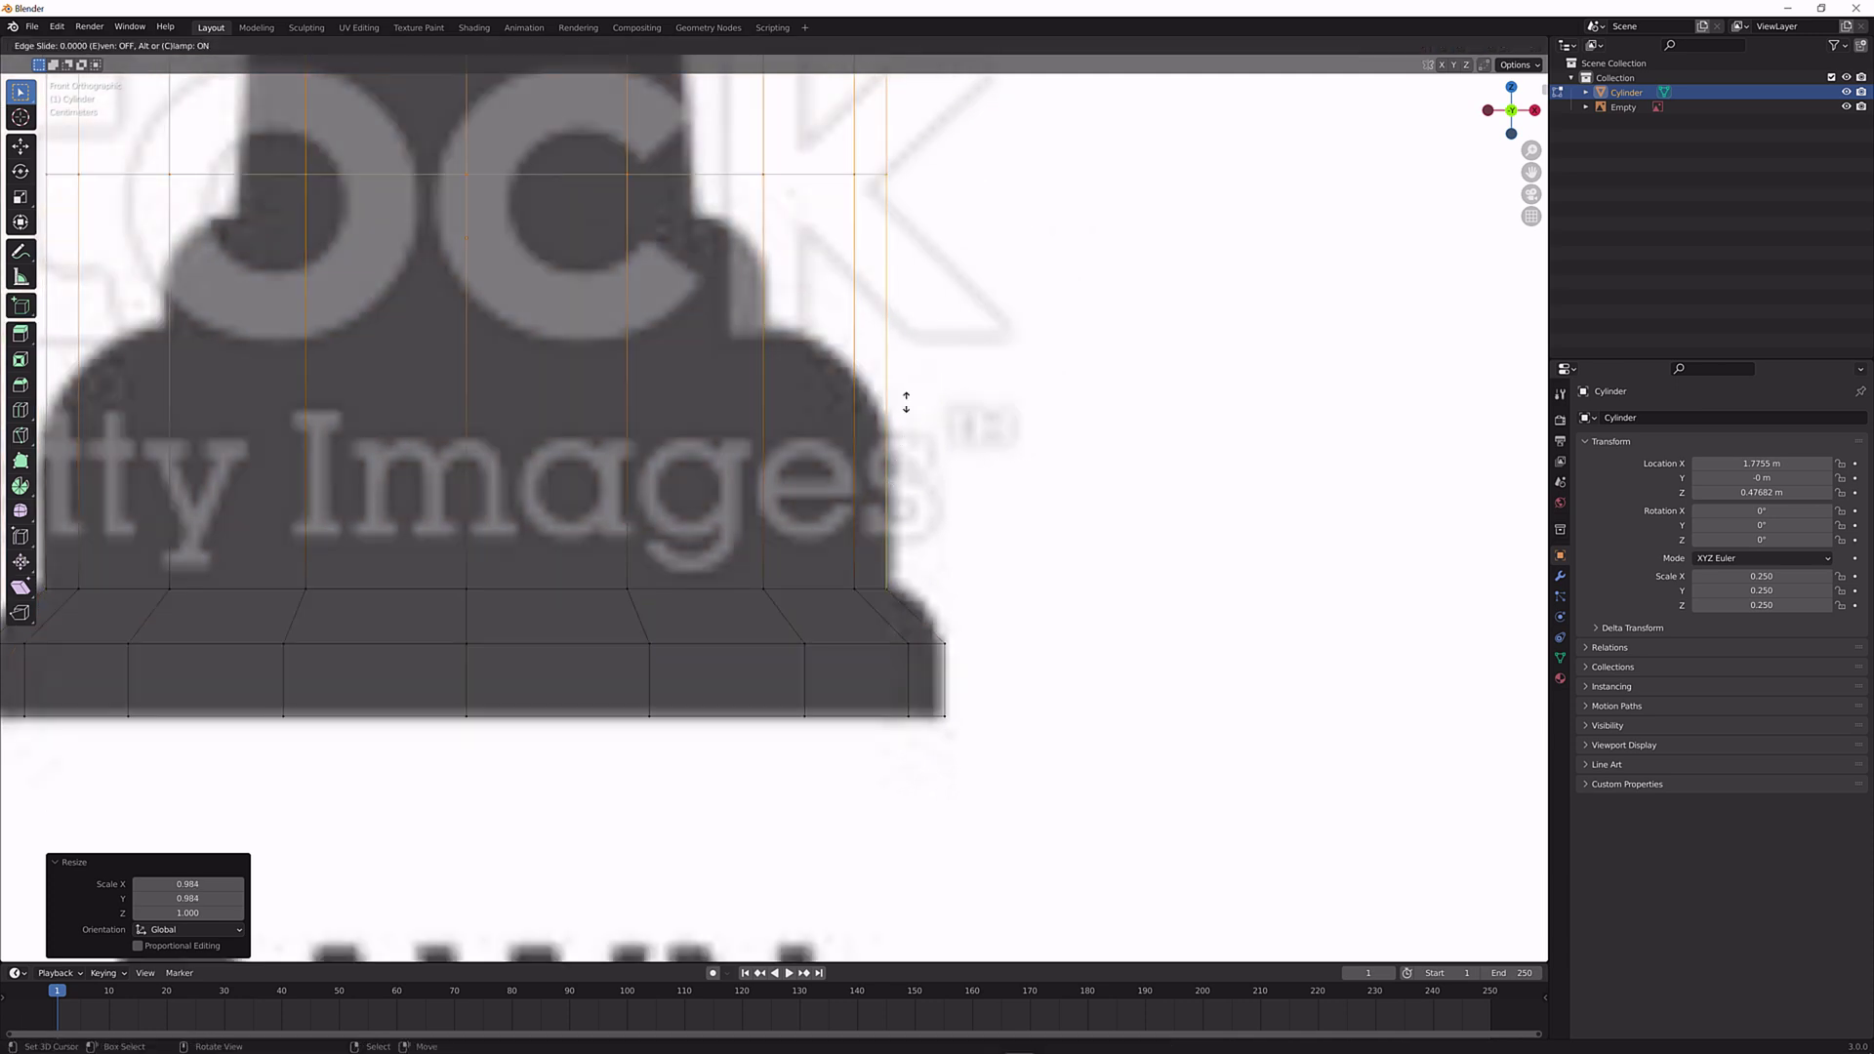
{"action": "left_click", "coordinate": [971, 661]}
Cut another edge loop at the top of the second tier's curve, with a slide factor of about 0.675.
{"action": "key", "text": "ctrl+r"}
{"action": "left_click", "coordinate": [863, 225]}
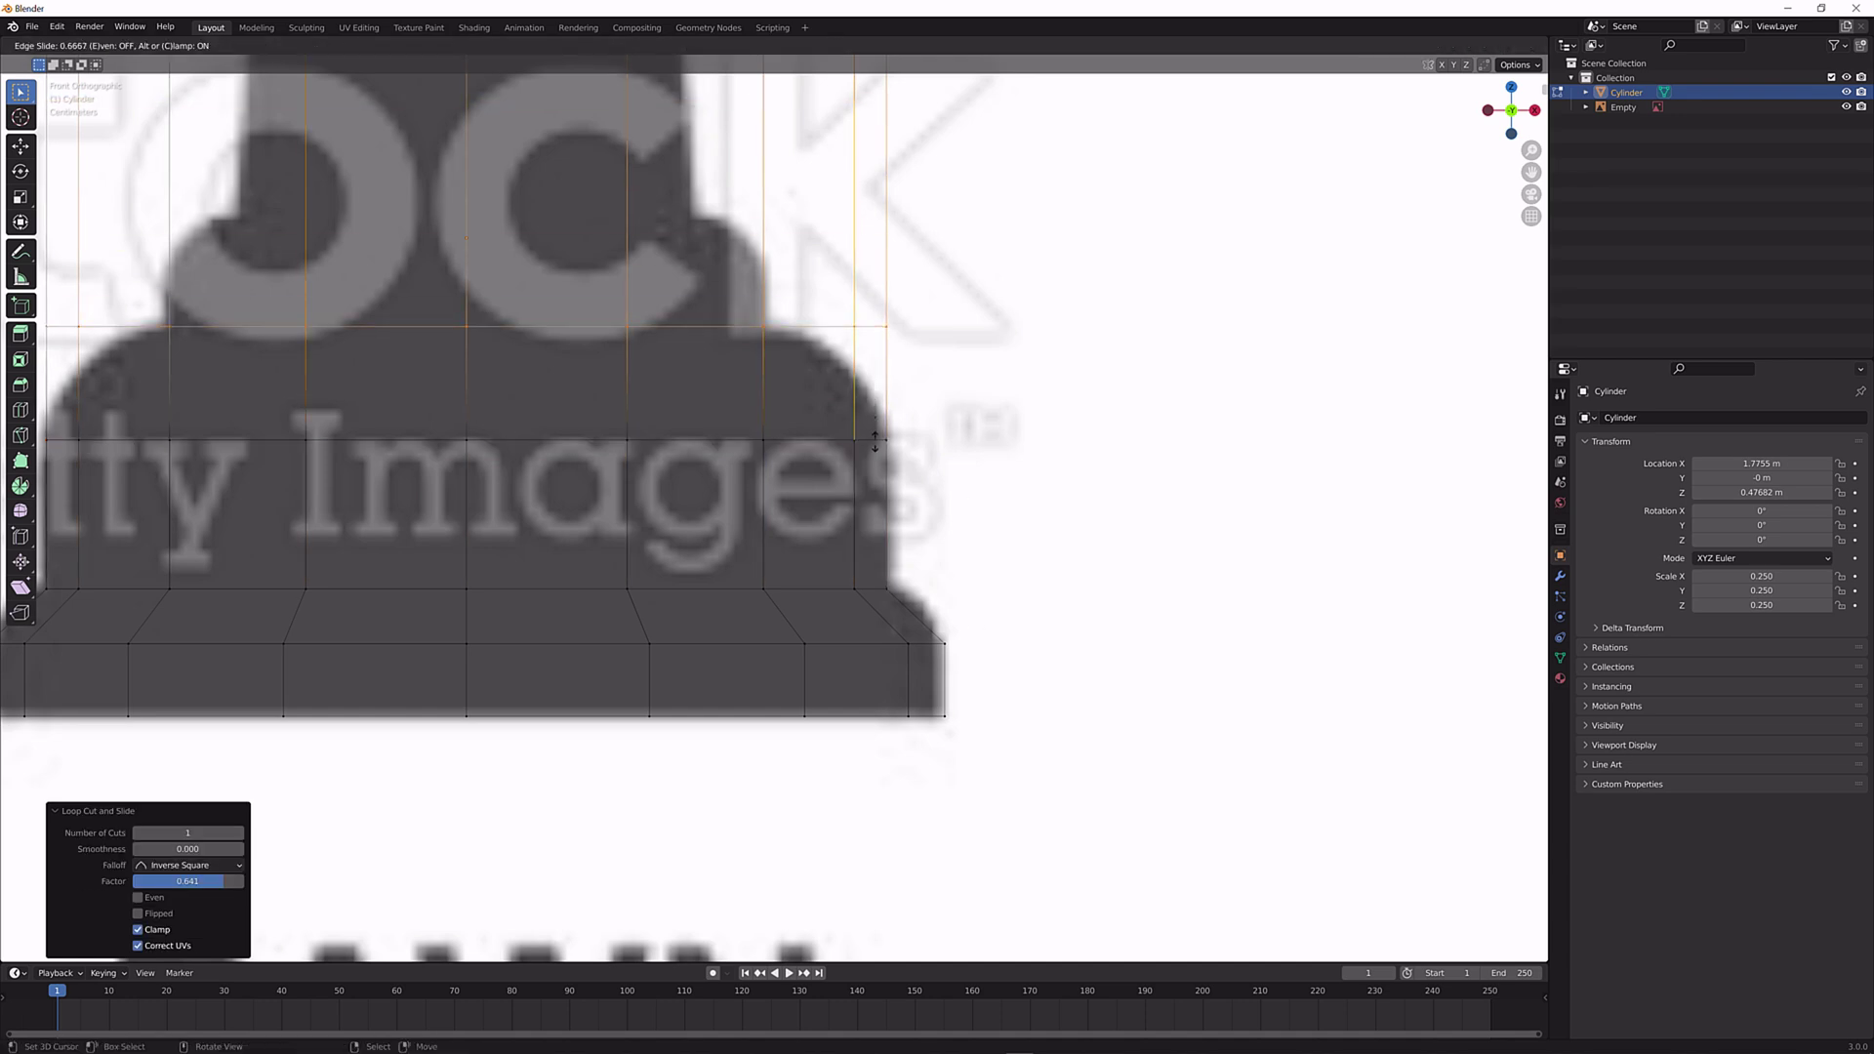
{"action": "left_click", "coordinate": [876, 444]}
Add the cylinder's top loop to the selection and scale the section above the second tier to about 0.711 in X and Y only.
{"action": "scroll", "coordinate": [869, 443], "scroll_direction": "down", "scroll_amount": 5}
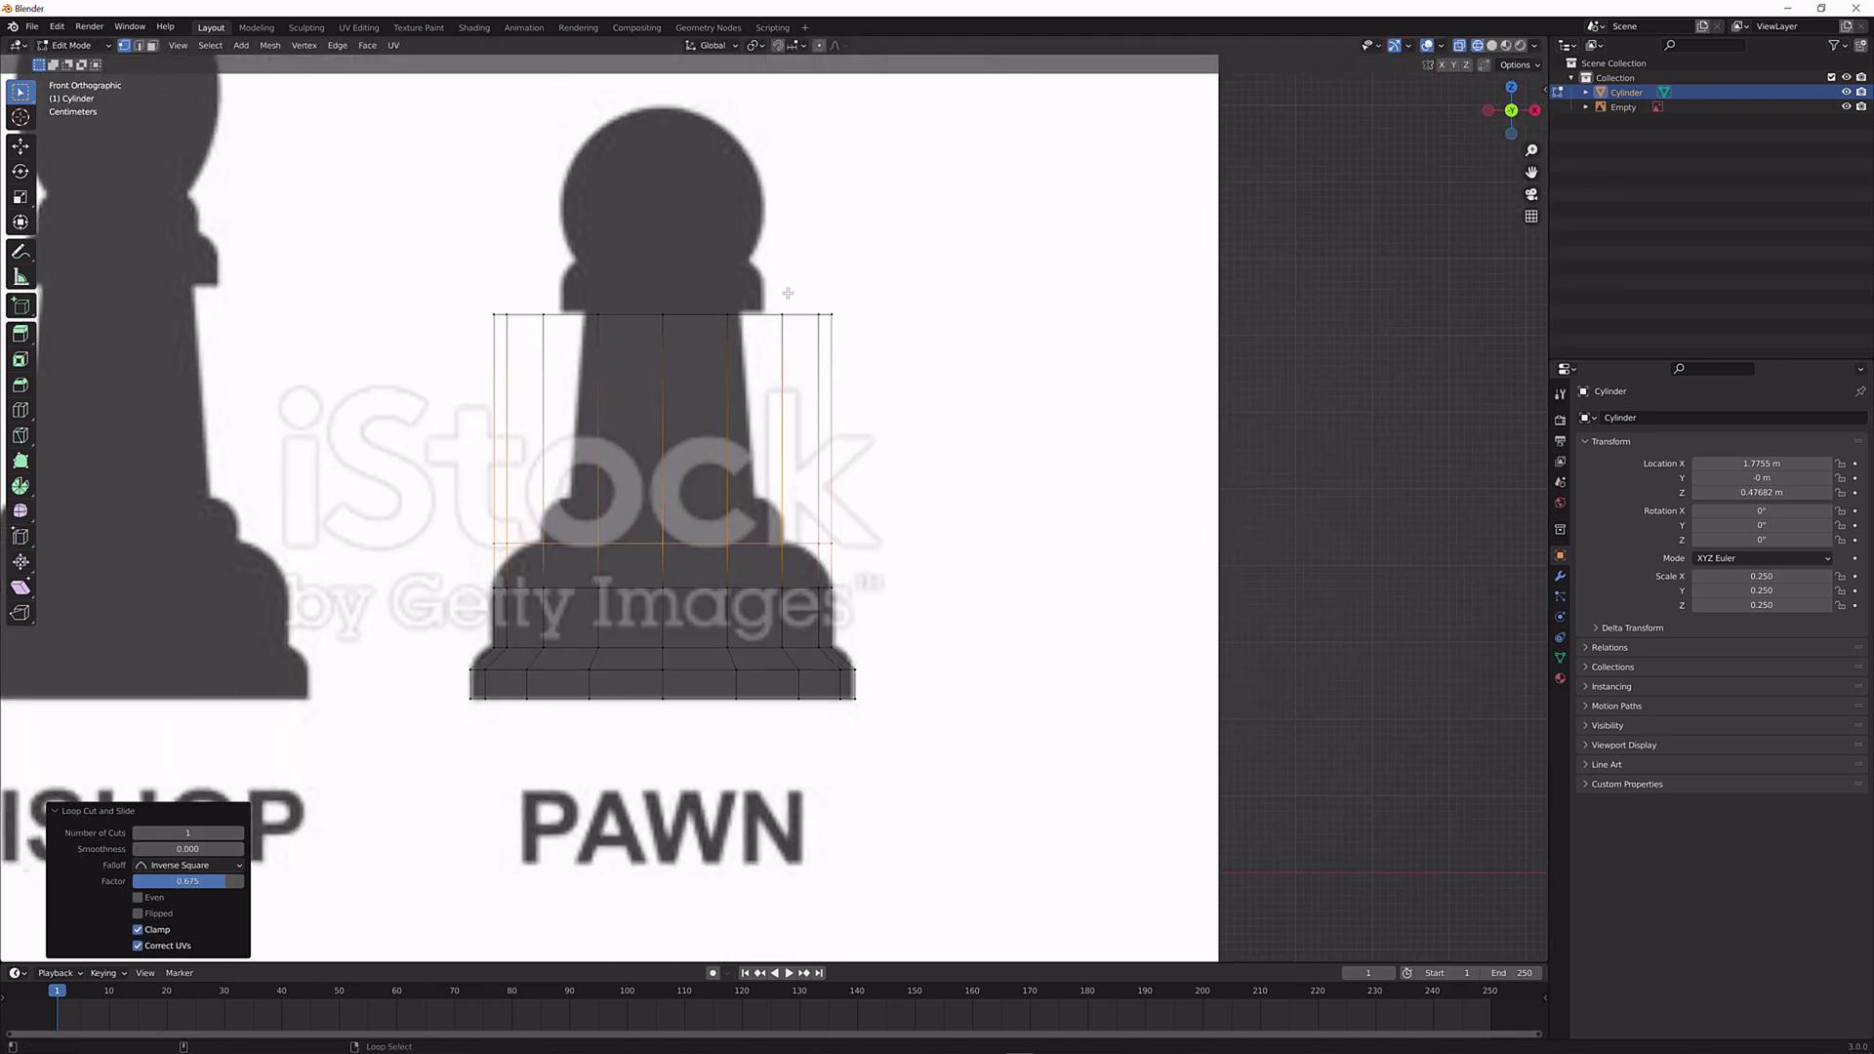
{"action": "left_click", "coordinate": [766, 315], "text": "alt+shift"}
{"action": "scroll", "coordinate": [810, 381], "scroll_direction": "up", "scroll_amount": 4}
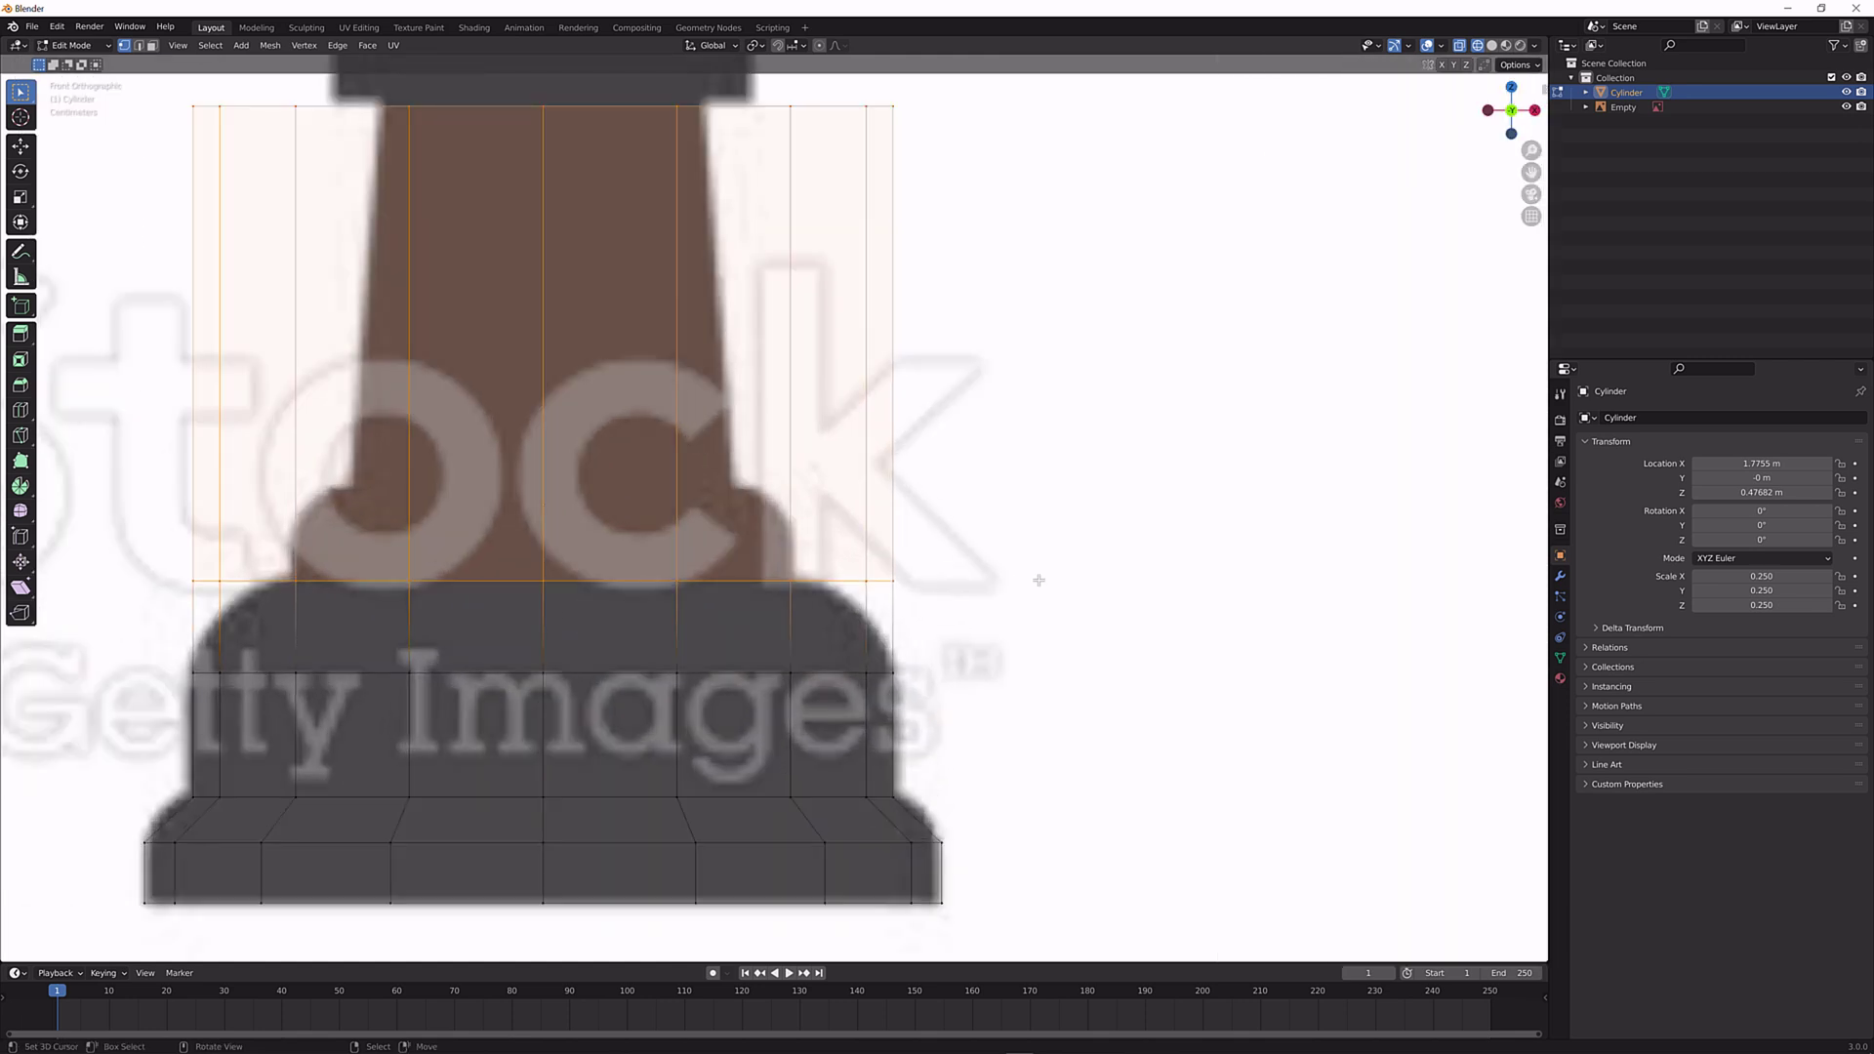
{"action": "key", "text": "s"}
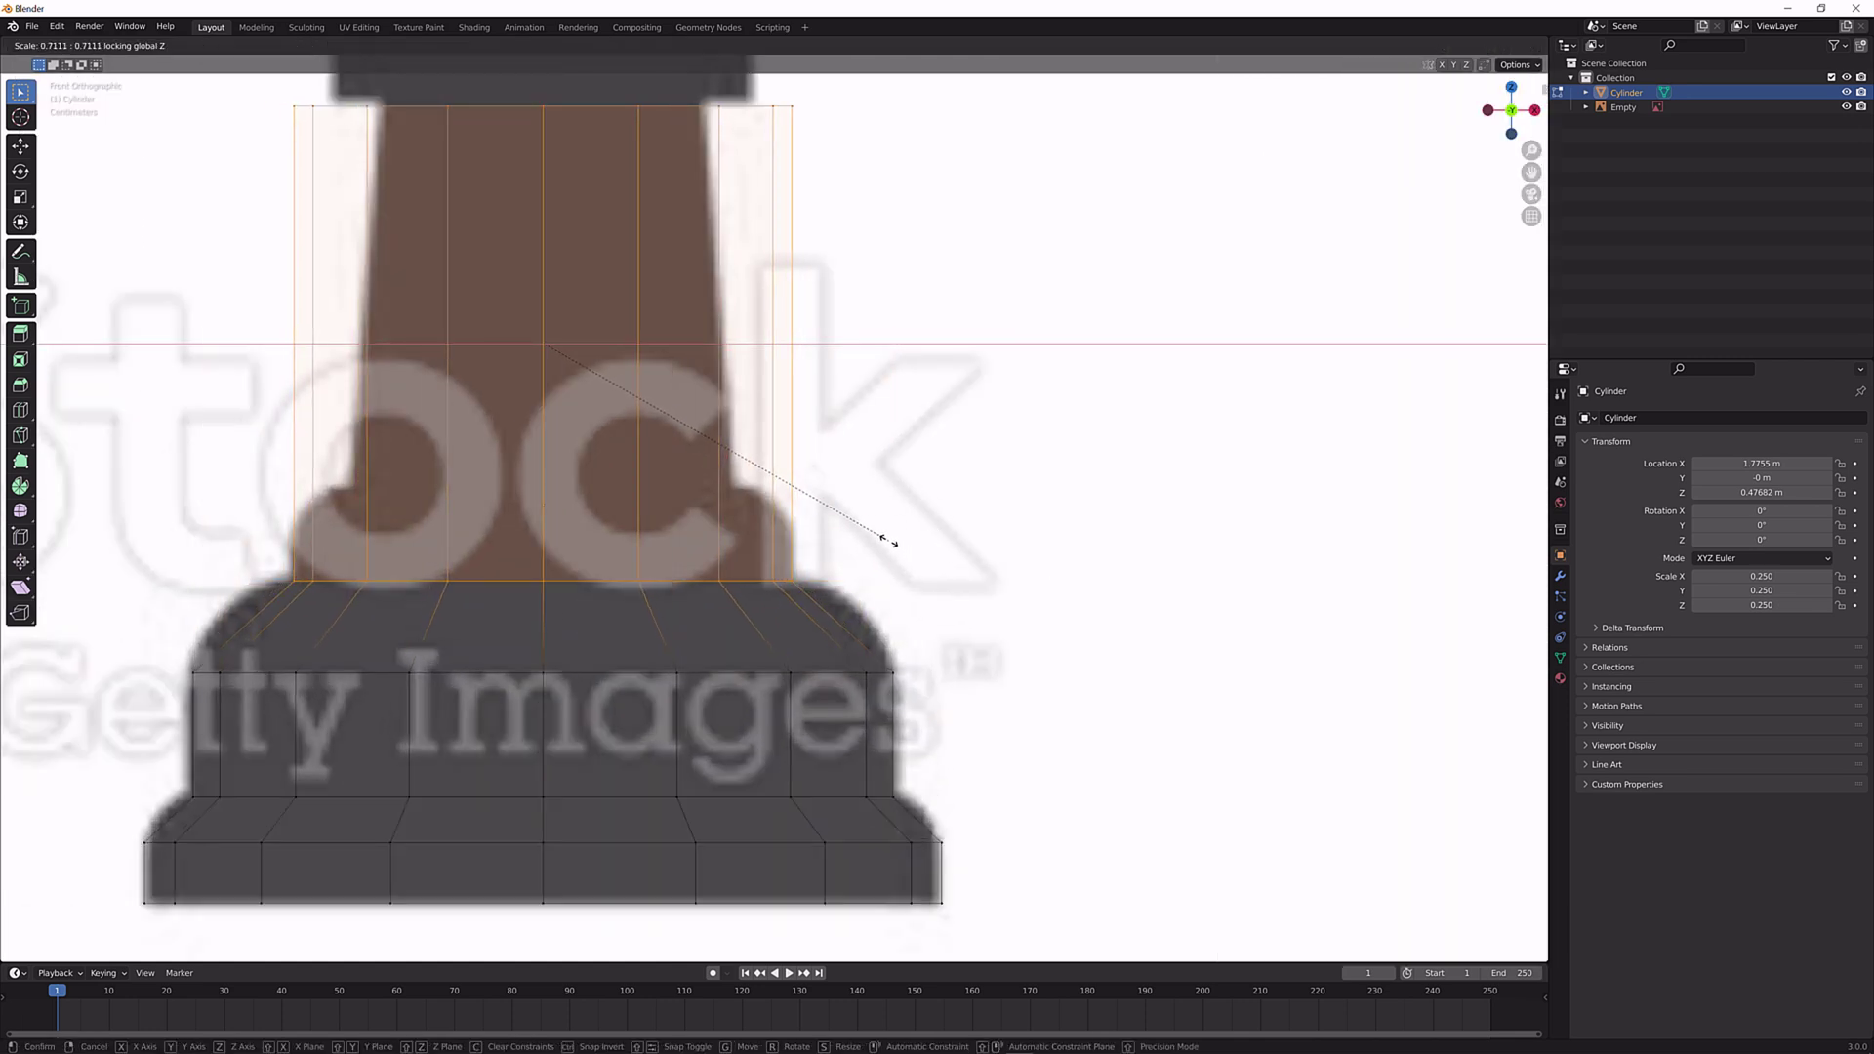
{"action": "left_click", "coordinate": [882, 540]}
Cut two edge loops on the third tier: one where its curve starts, factor about 0.792, and one at its top, factor about 0.78.
{"action": "key", "text": "ctrl+r"}
{"action": "left_click", "coordinate": [793, 488]}
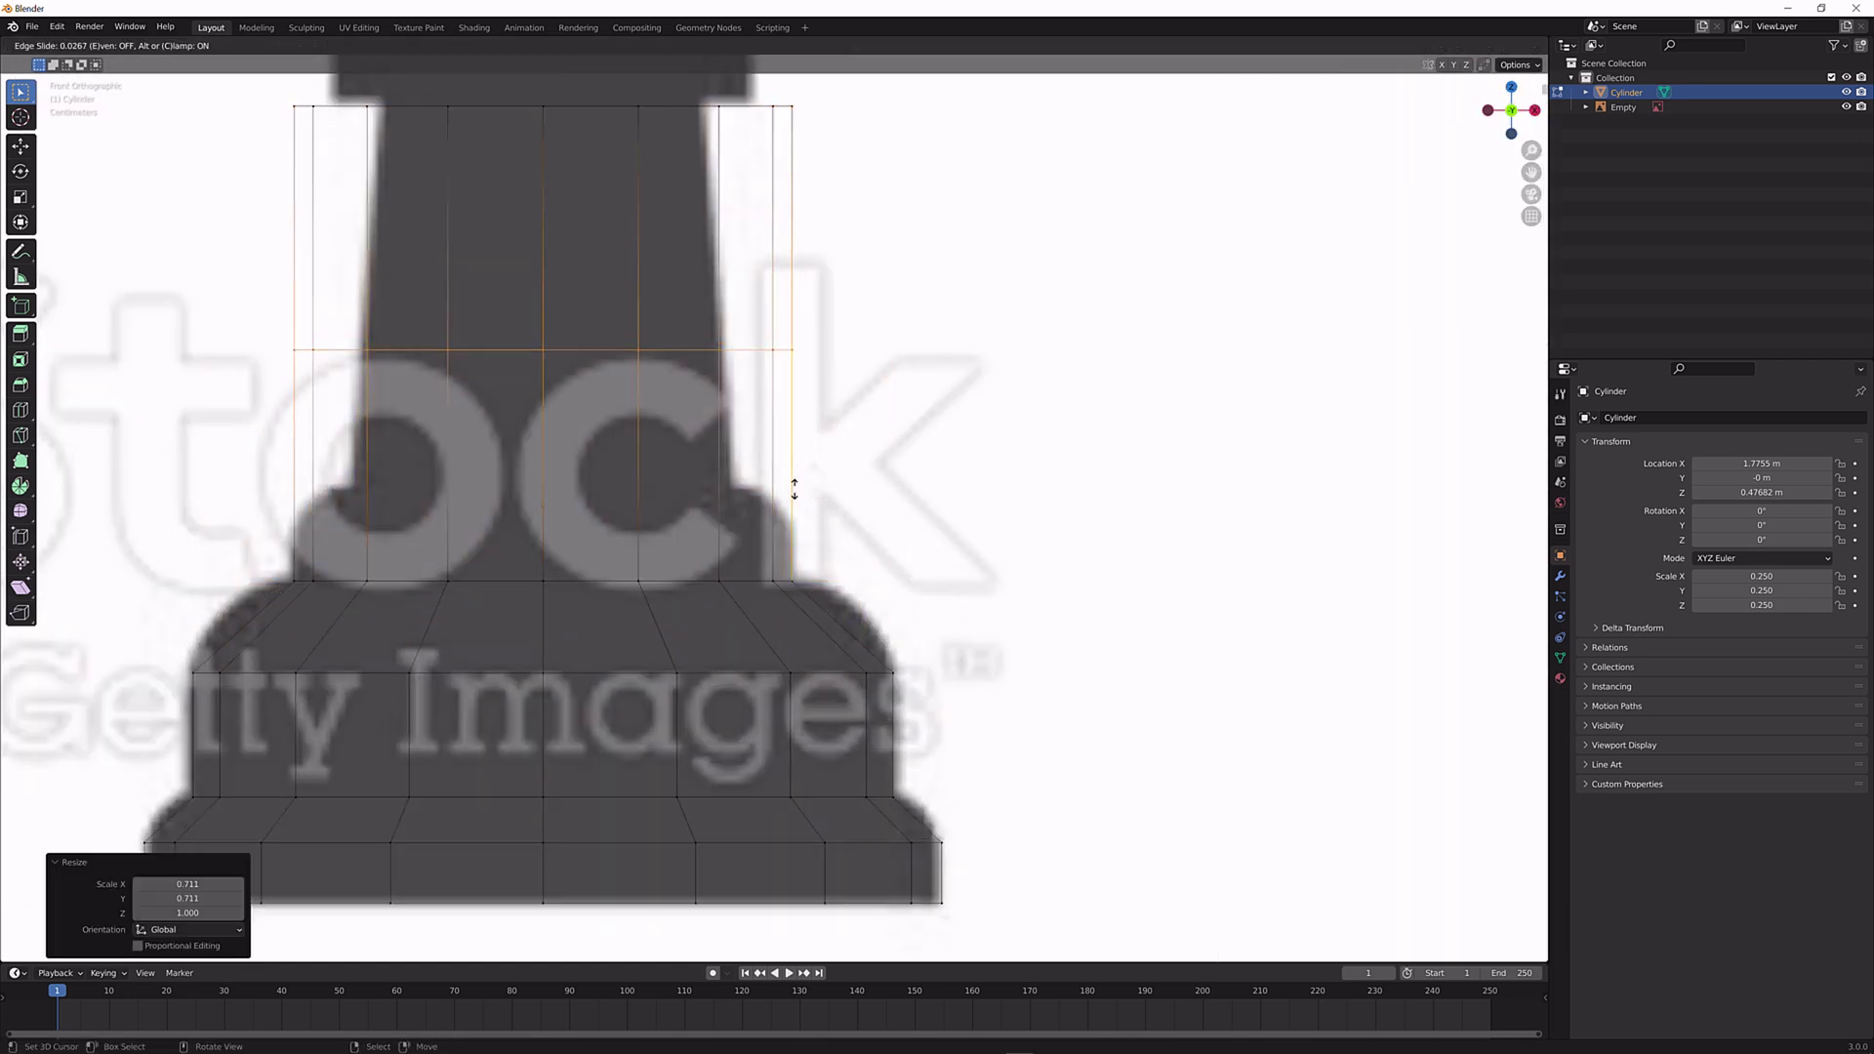
{"action": "left_click", "coordinate": [808, 653]}
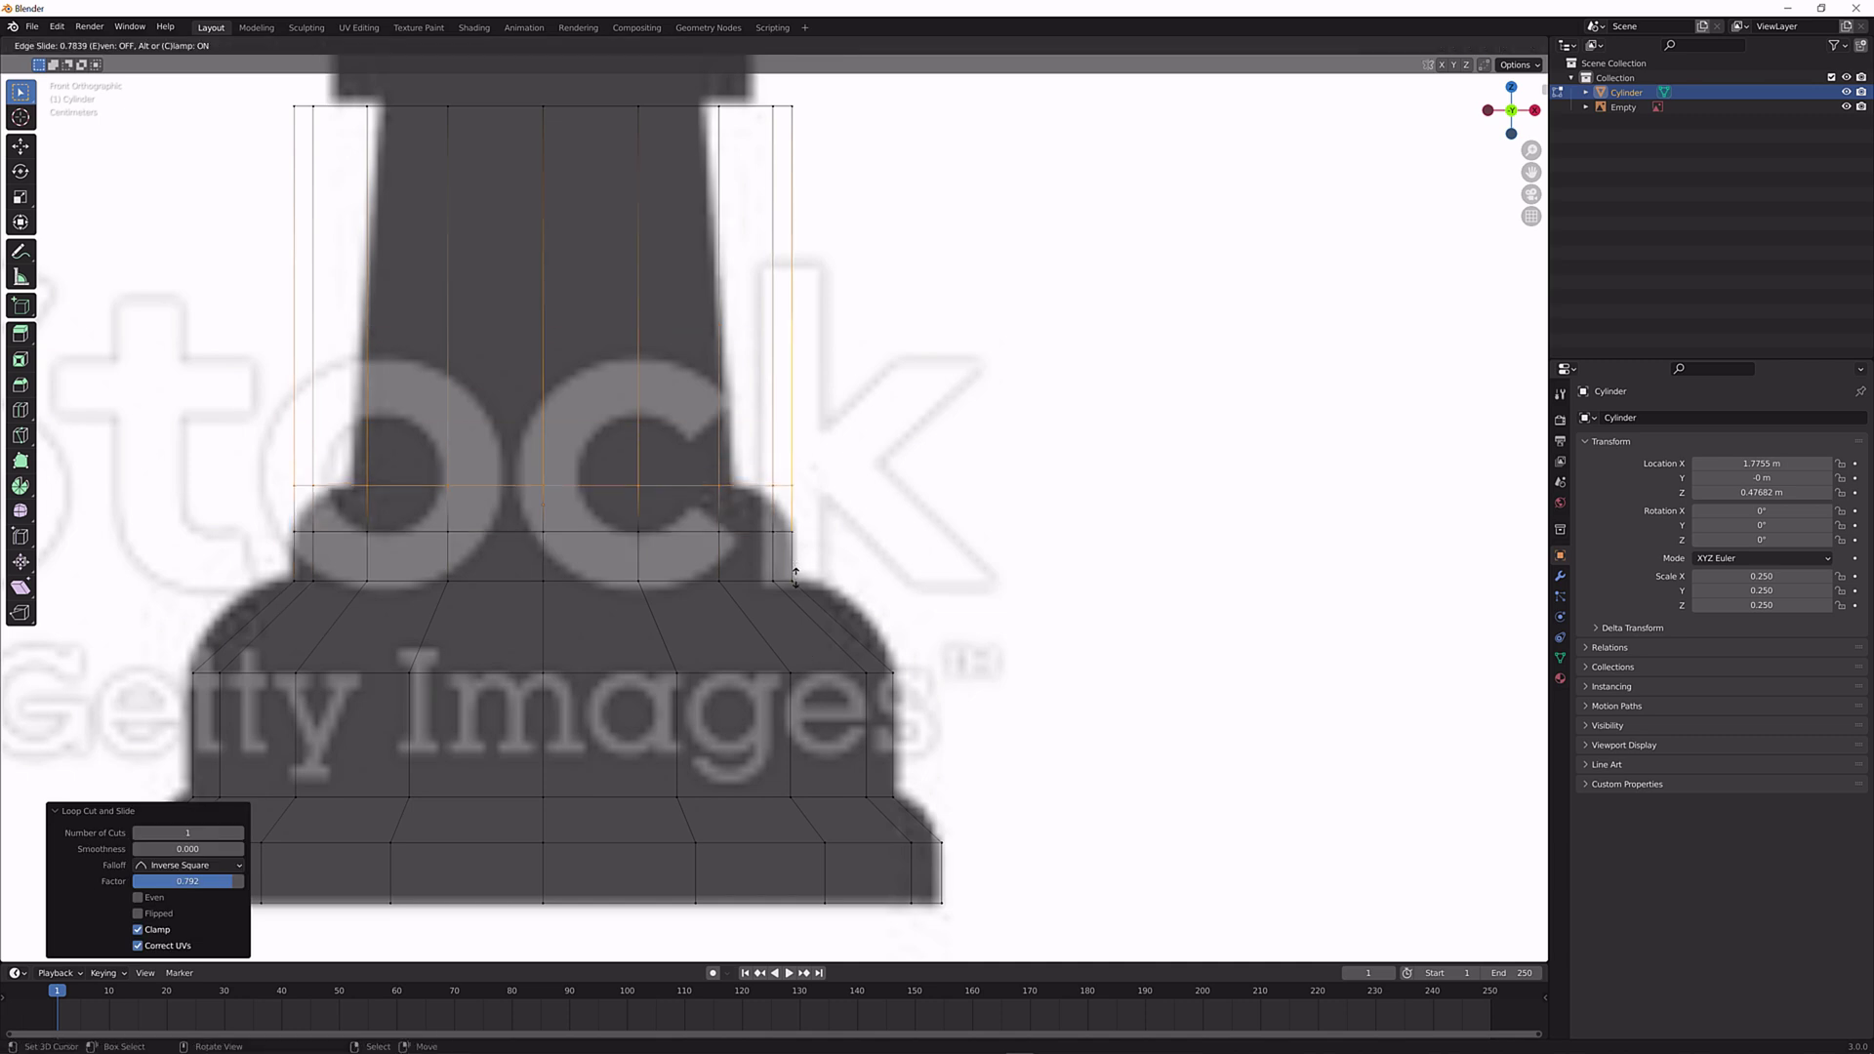
Add the cylinder's top loop to the selection and scale the section above the third tier to about 0.752 in X and Y only.
{"action": "left_click", "coordinate": [789, 221], "text": "alt"}
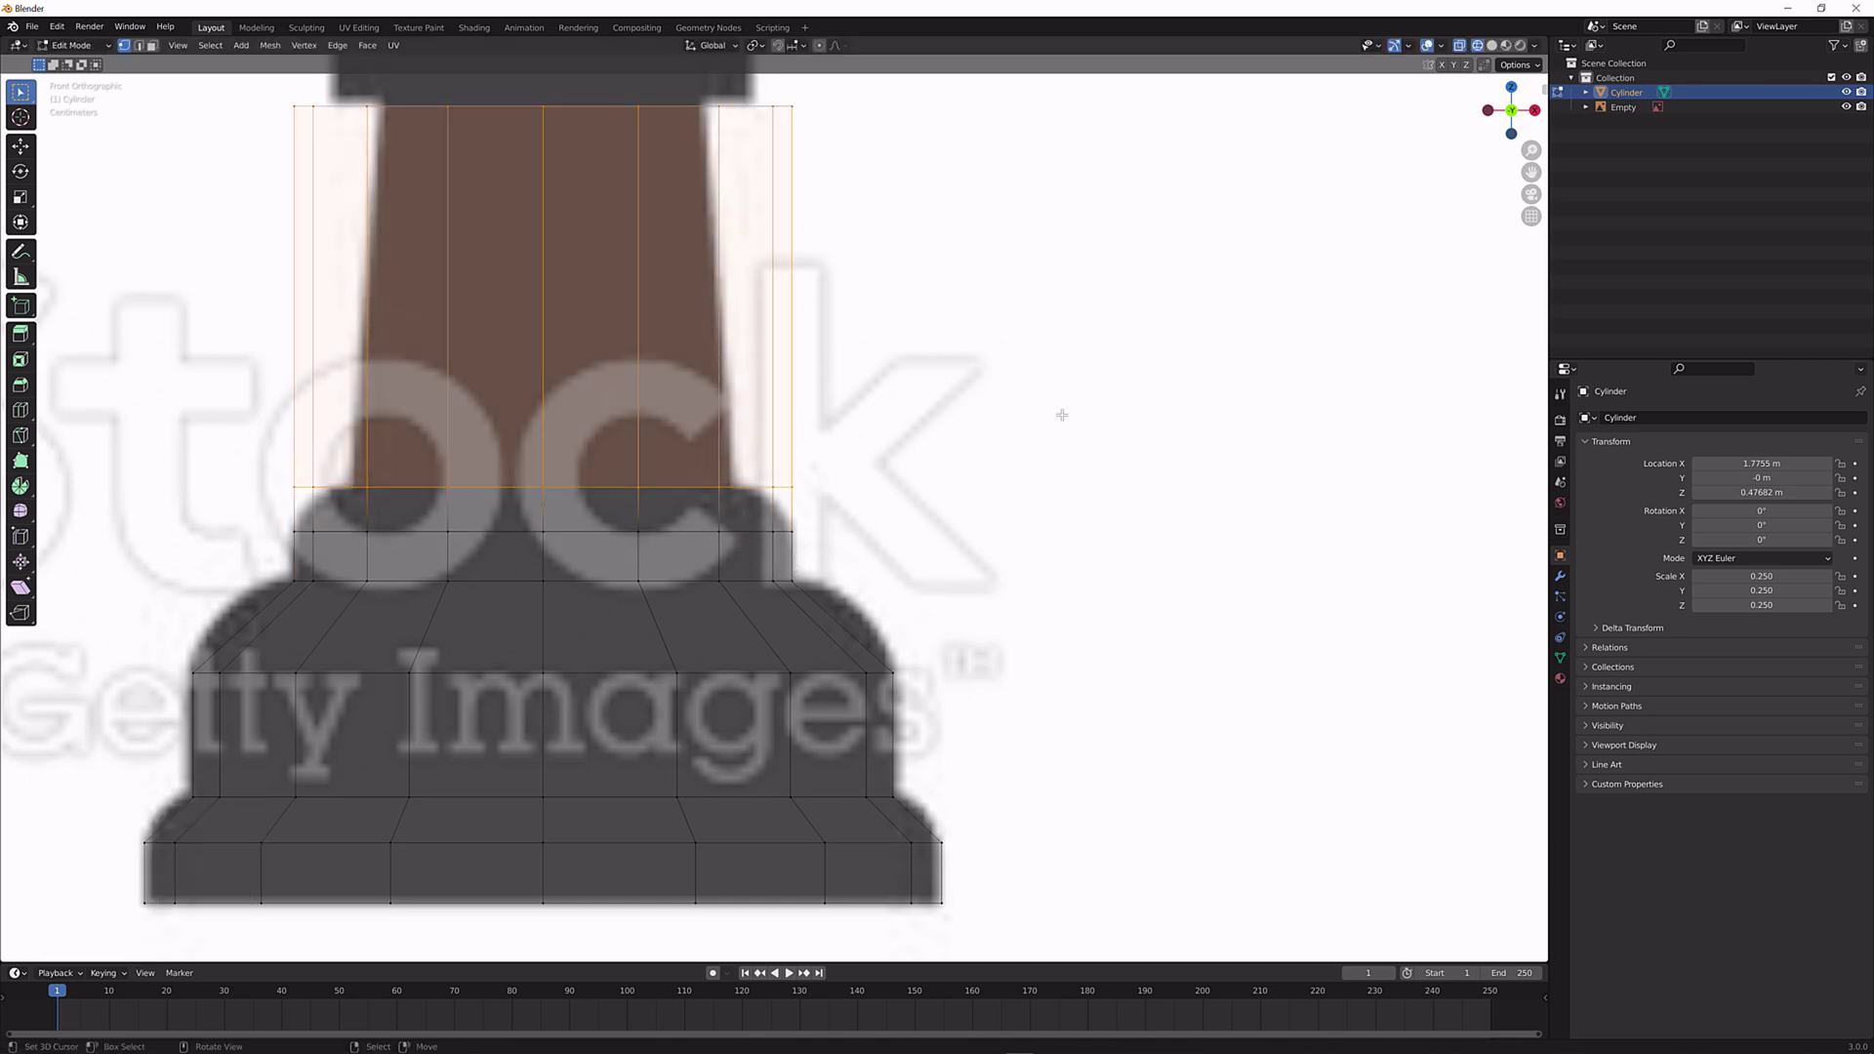
{"action": "key", "text": "s"}
{"action": "key", "text": "shift+z"}
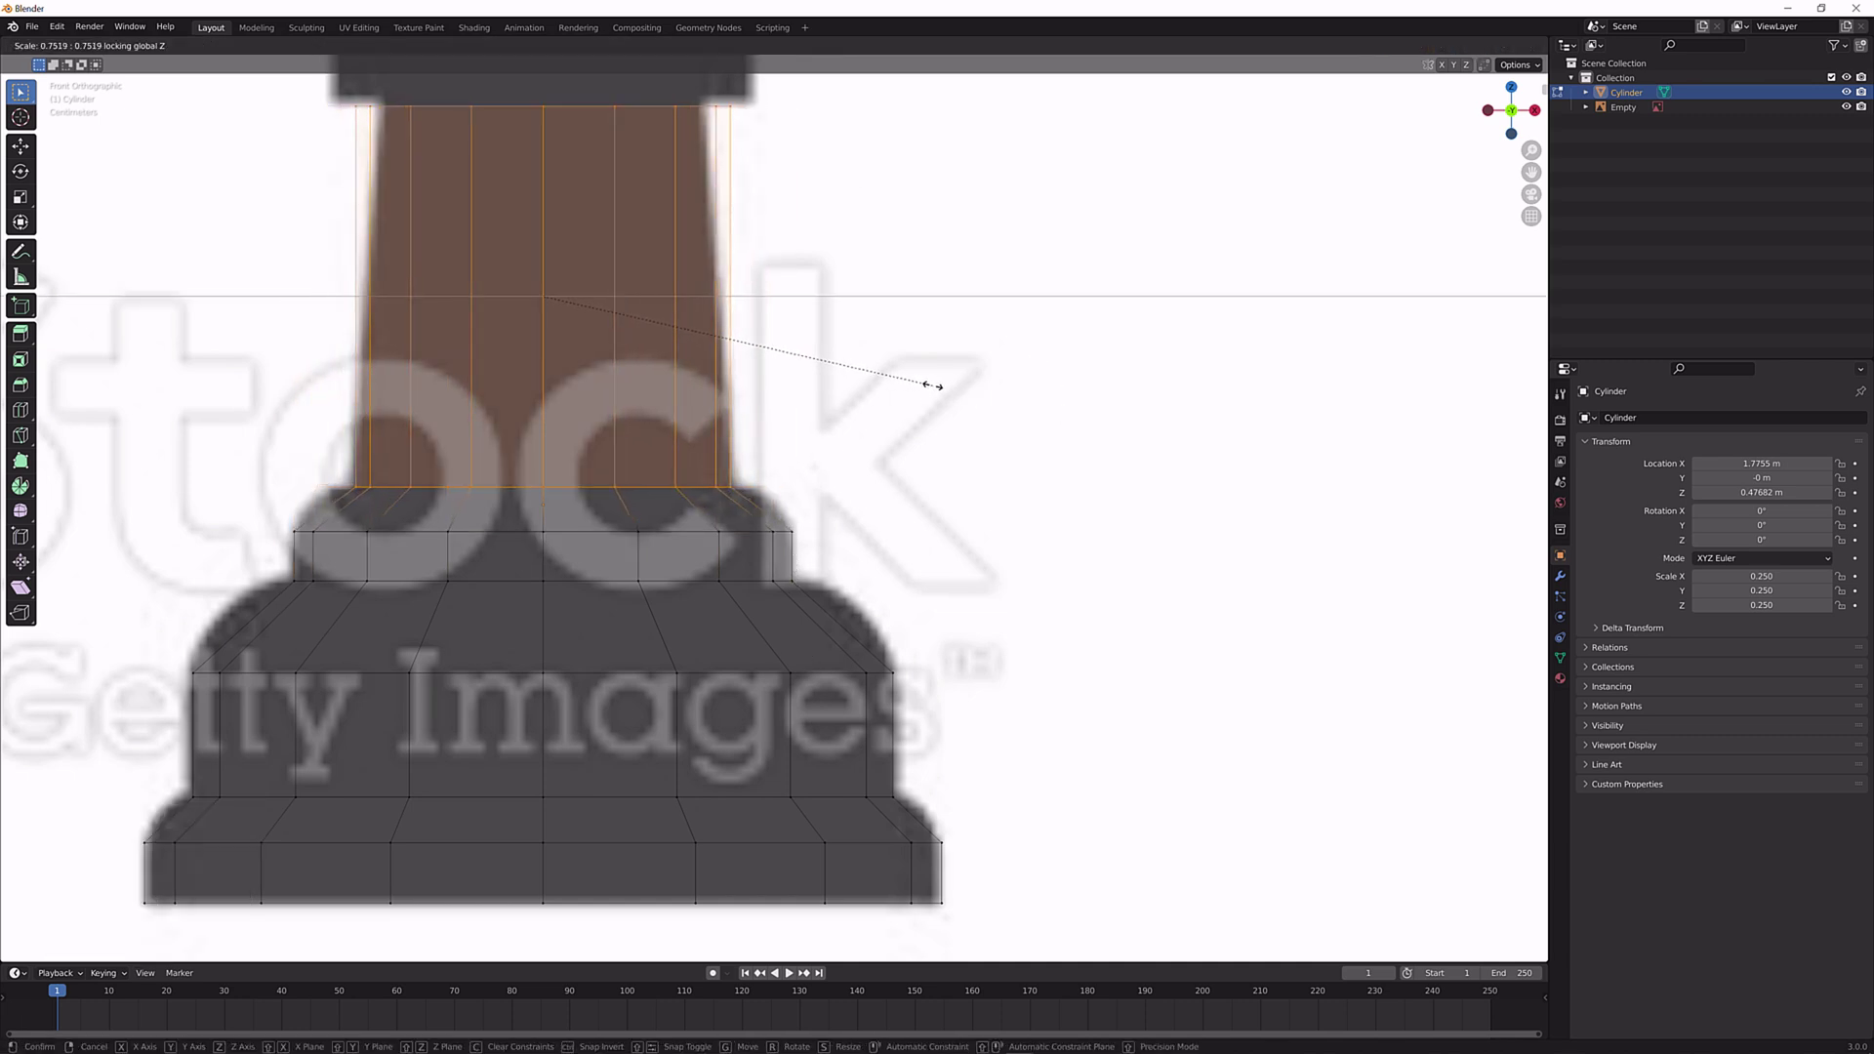
{"action": "left_click", "coordinate": [932, 385]}
Select the cylinder's topmost ring of vertices and delete it, leaving only the three-tier base.
{"action": "scroll", "coordinate": [739, 399], "scroll_direction": "down", "scroll_amount": 3}
{"action": "left_click_drag", "start_coordinate": [435, 181], "coordinate": [742, 262]}
{"action": "scroll", "coordinate": [888, 260], "scroll_direction": "up", "scroll_amount": 2}
{"action": "key", "text": "x"}
{"action": "left_click", "coordinate": [890, 264]}
Cut an edge loop in the lowest ledge's slanted band at a factor of about -0.458 and scale it to 1.071 to round the ledge.
{"action": "scroll", "coordinate": [859, 405], "scroll_direction": "up", "scroll_amount": 2}
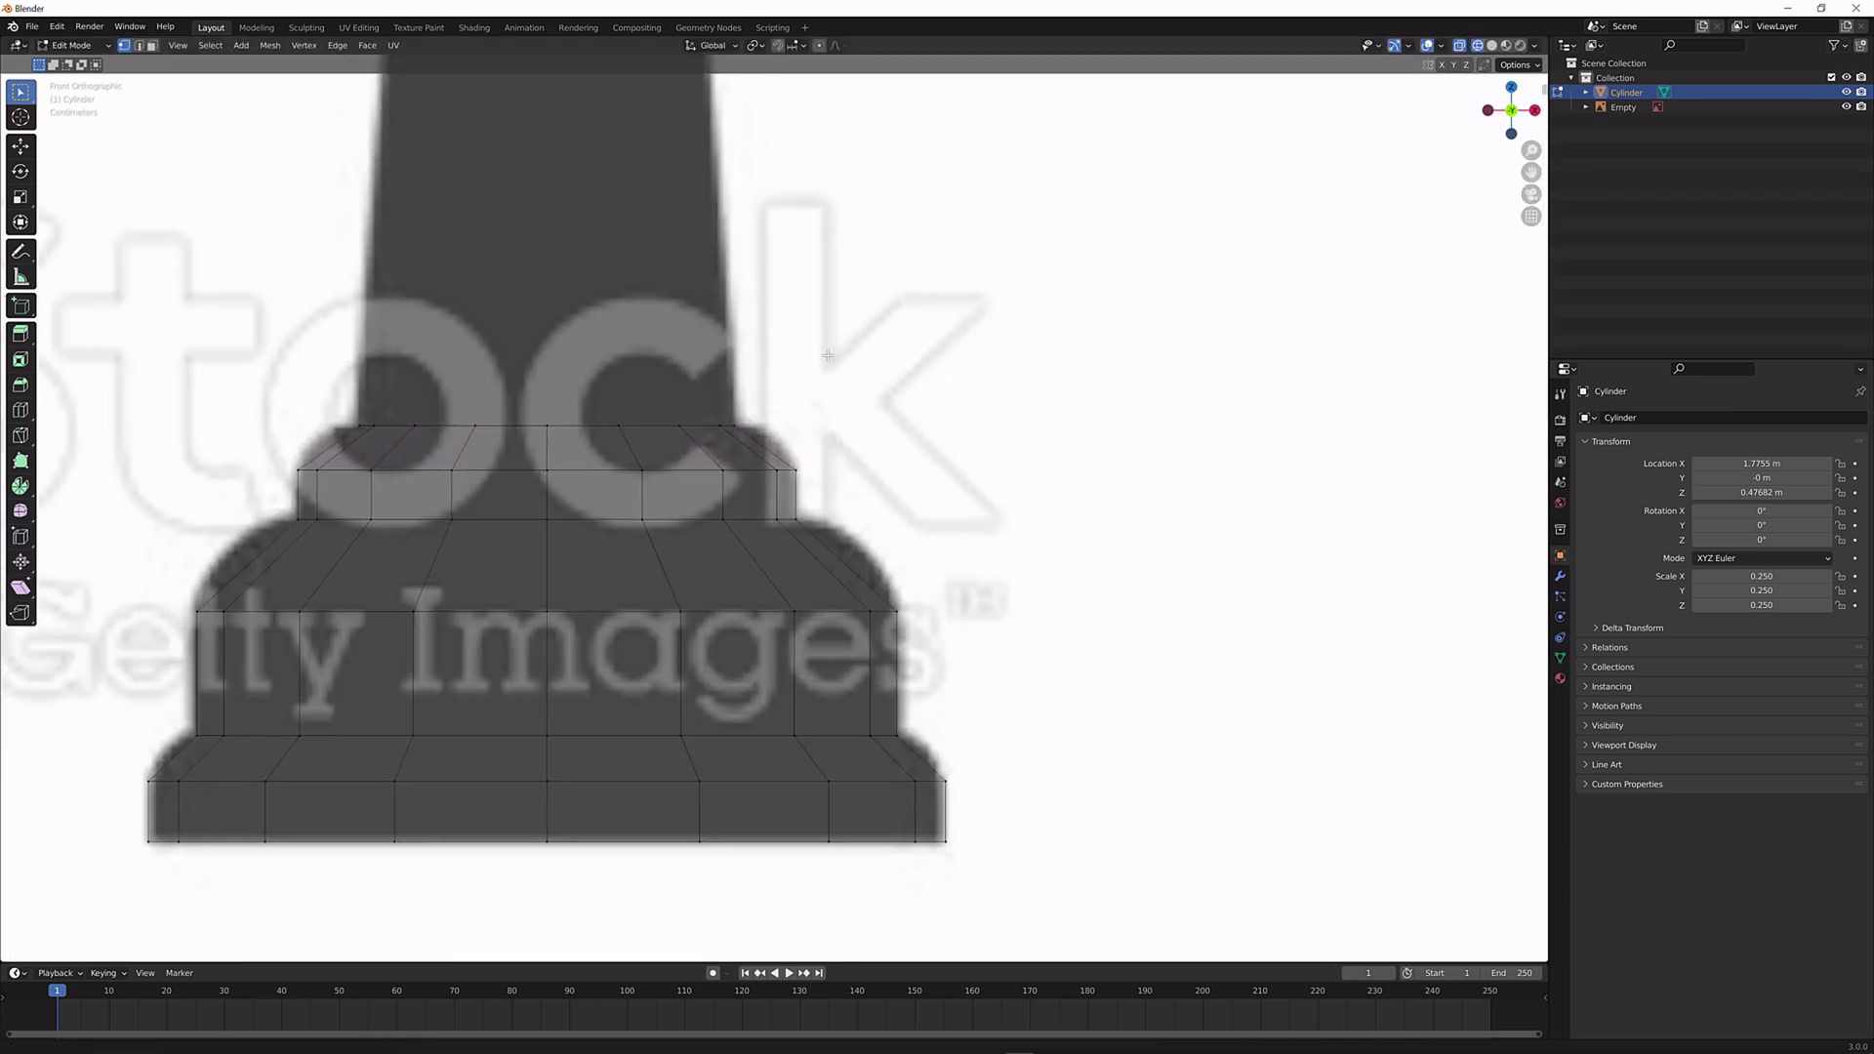
{"action": "scroll", "coordinate": [859, 404], "scroll_direction": "up", "scroll_amount": 1}
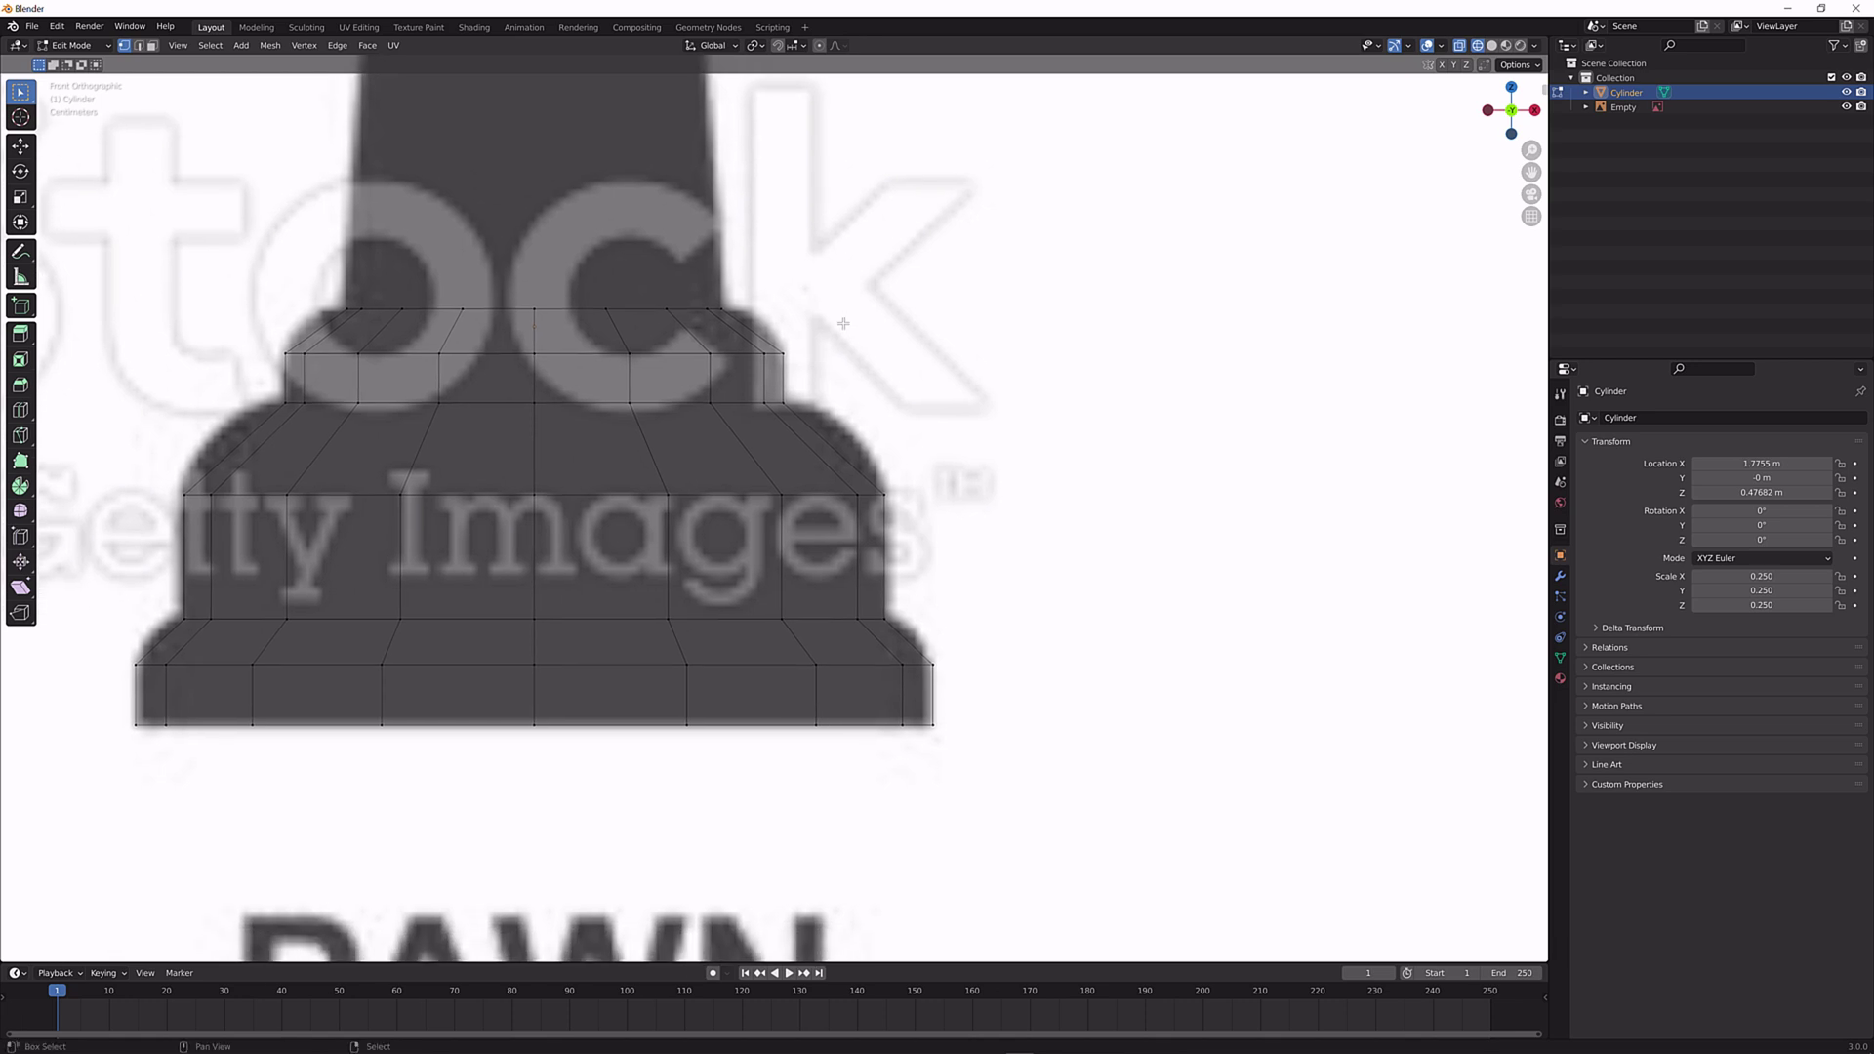
{"action": "middle_click_drag", "start_coordinate": [939, 516], "coordinate": [921, 429], "text": "shift"}
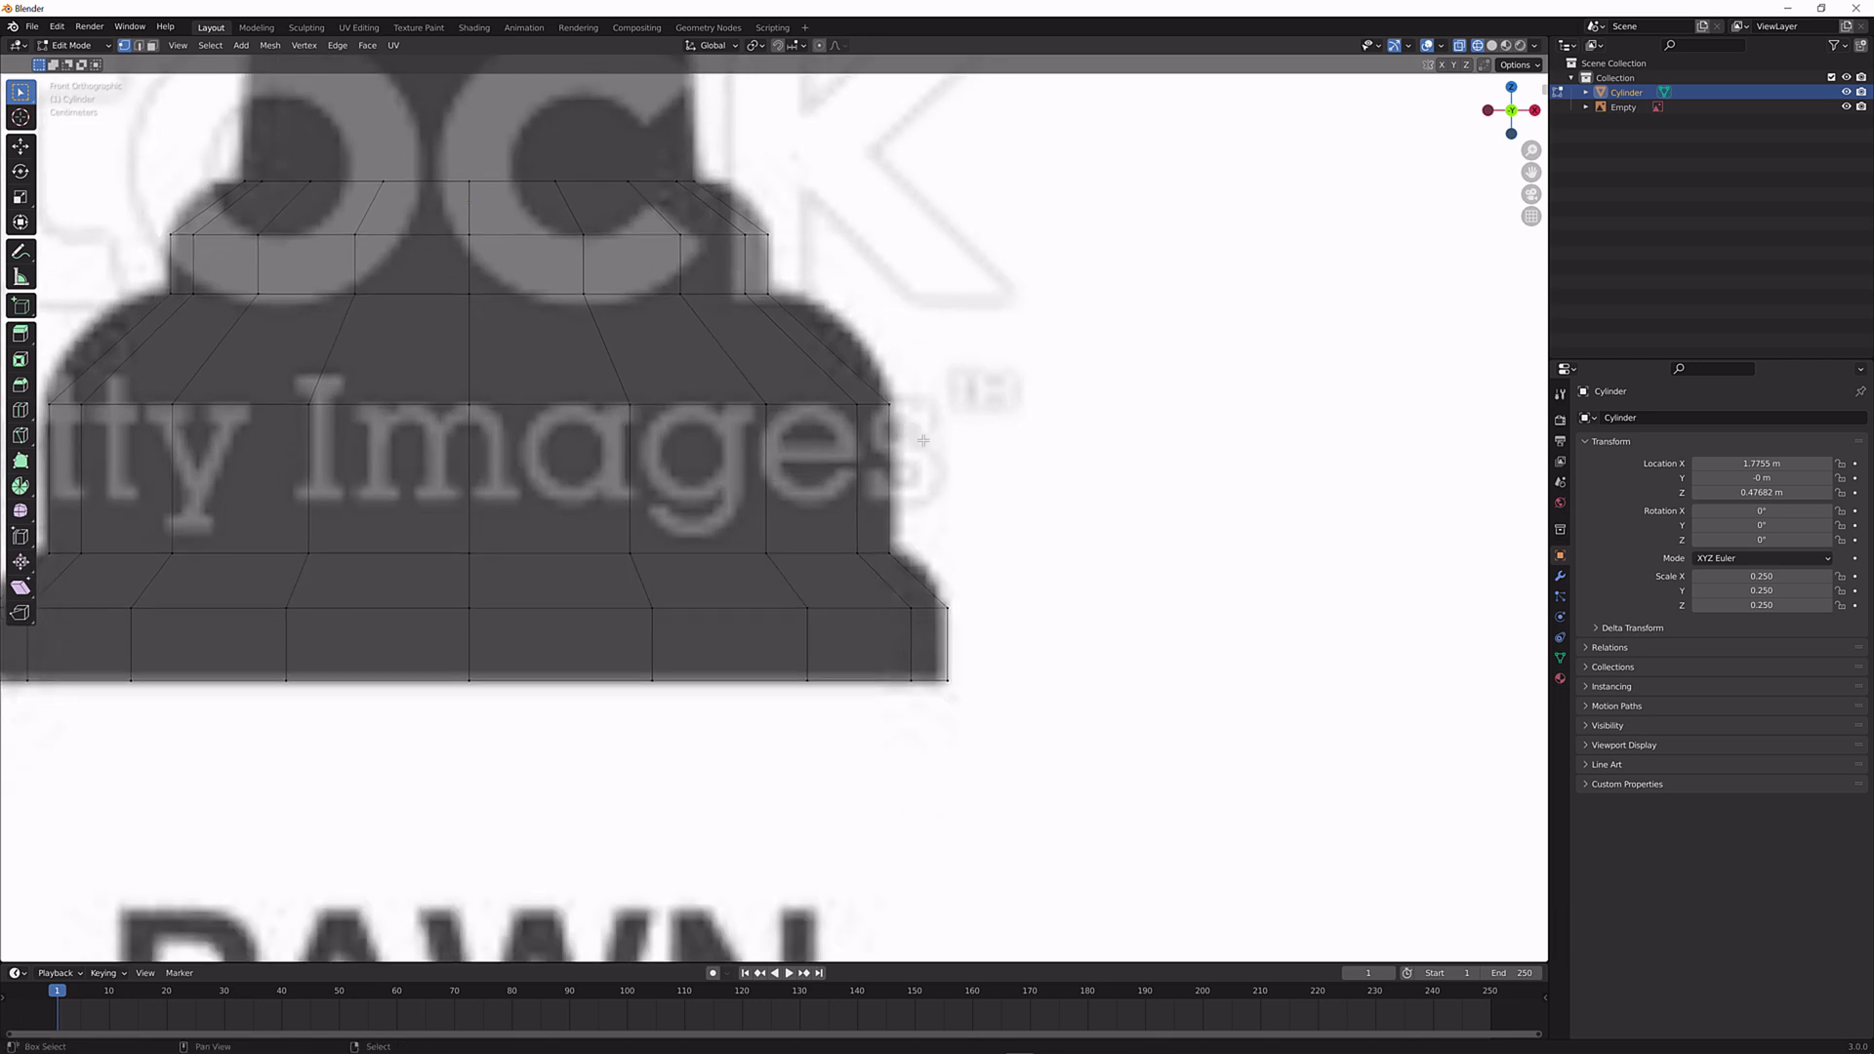
{"action": "scroll", "coordinate": [917, 498], "scroll_direction": "up", "scroll_amount": 3}
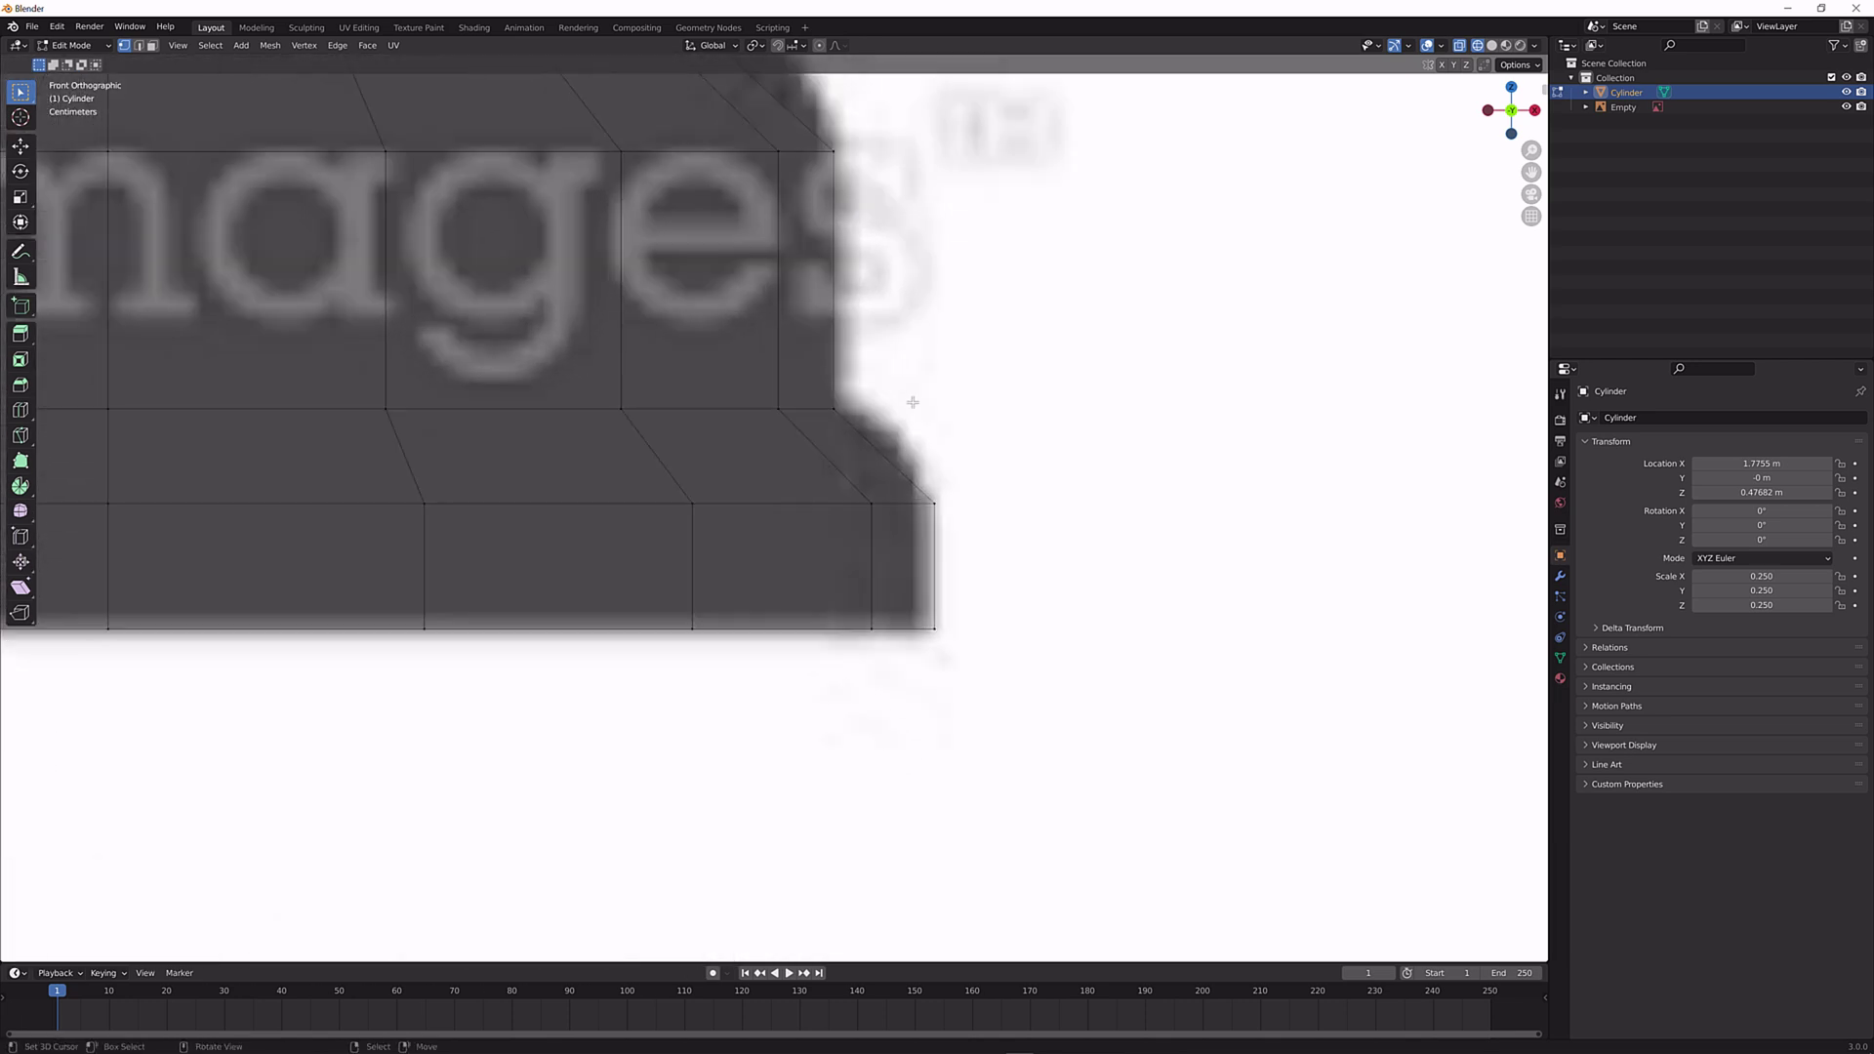
{"action": "key", "text": "ctrl+r"}
{"action": "left_click", "coordinate": [873, 449]}
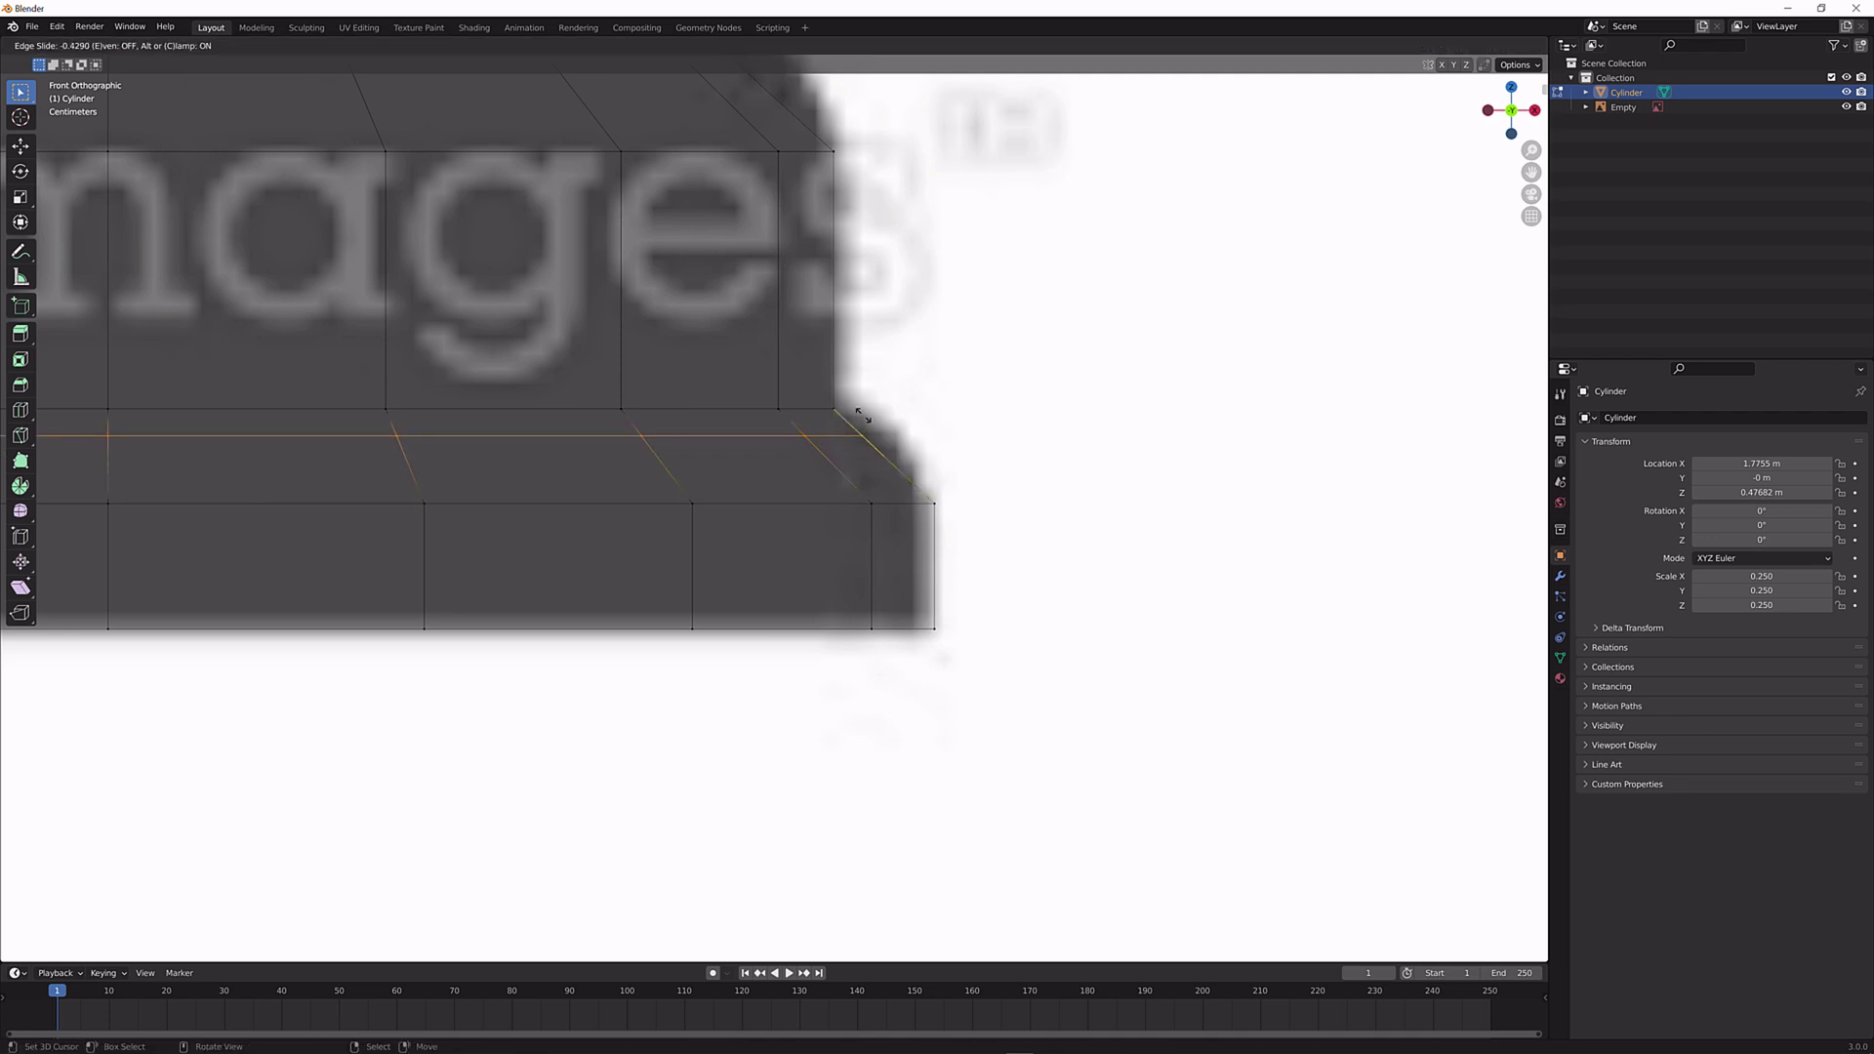
{"action": "left_click", "coordinate": [862, 413]}
{"action": "key", "text": "s"}
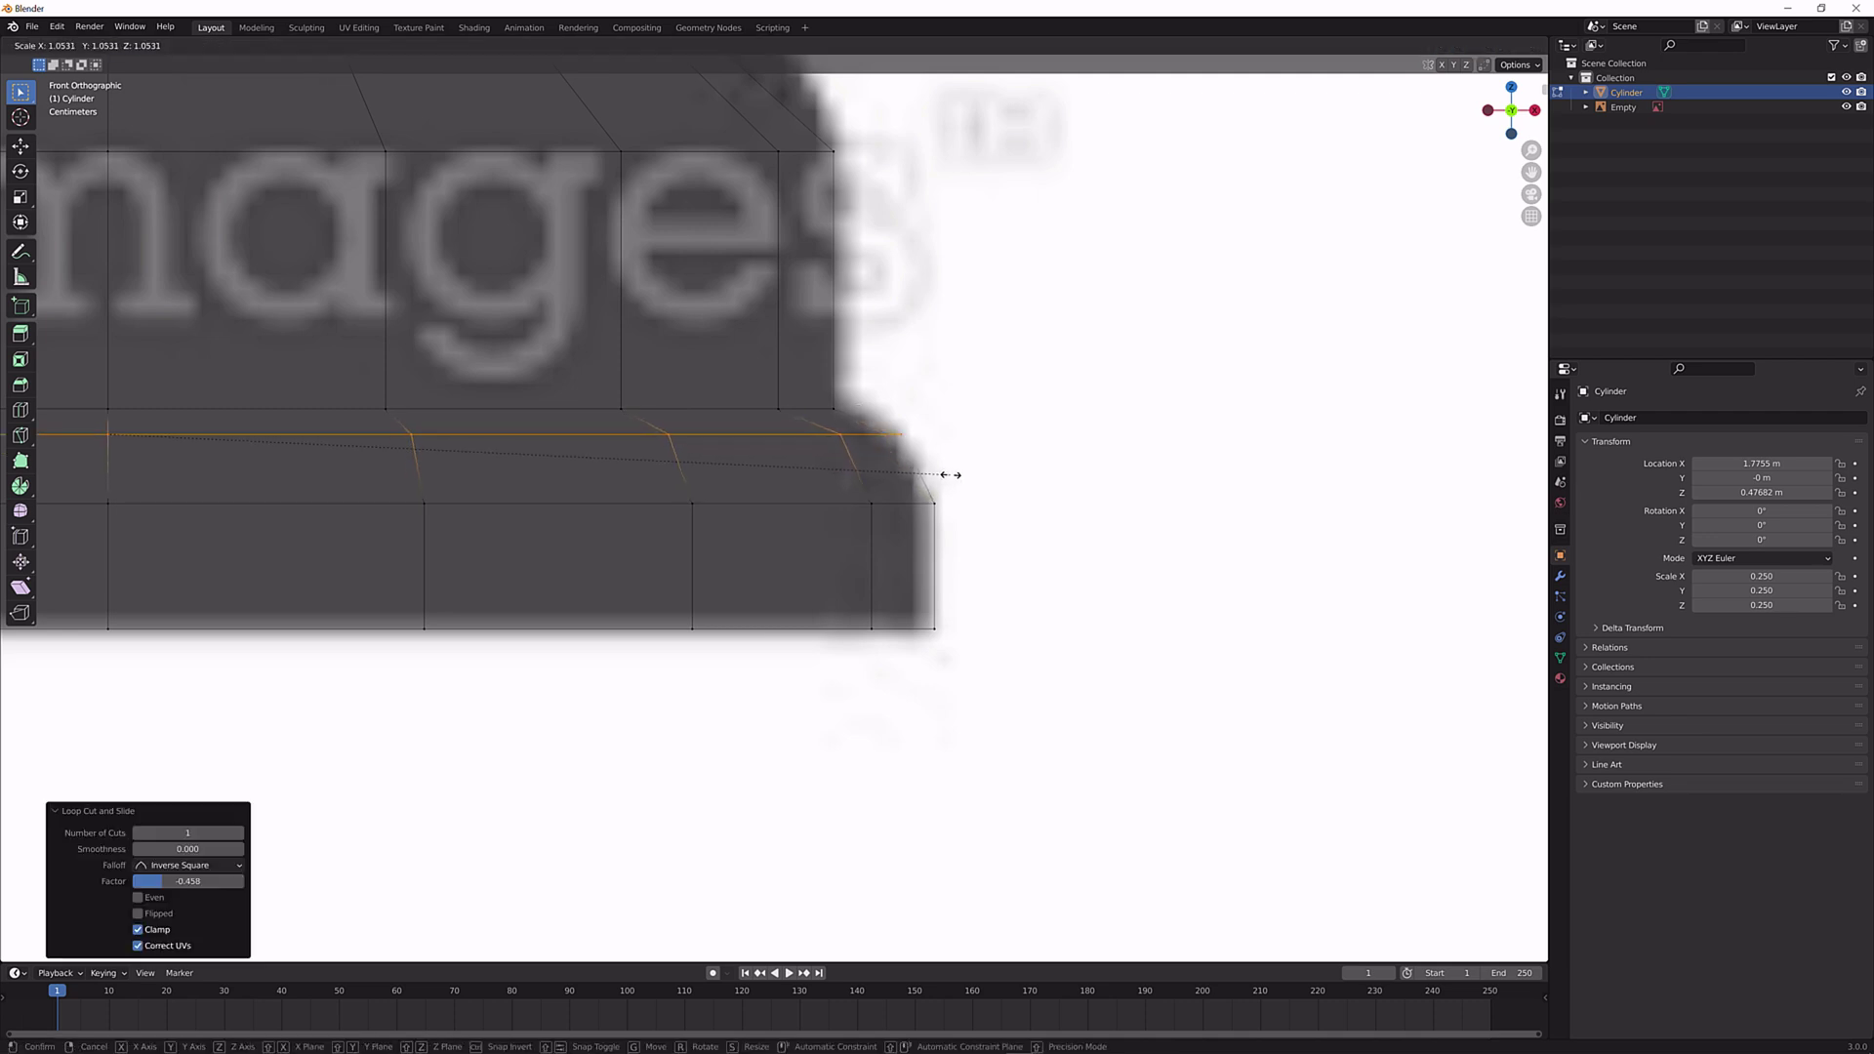
{"action": "left_click", "coordinate": [961, 476]}
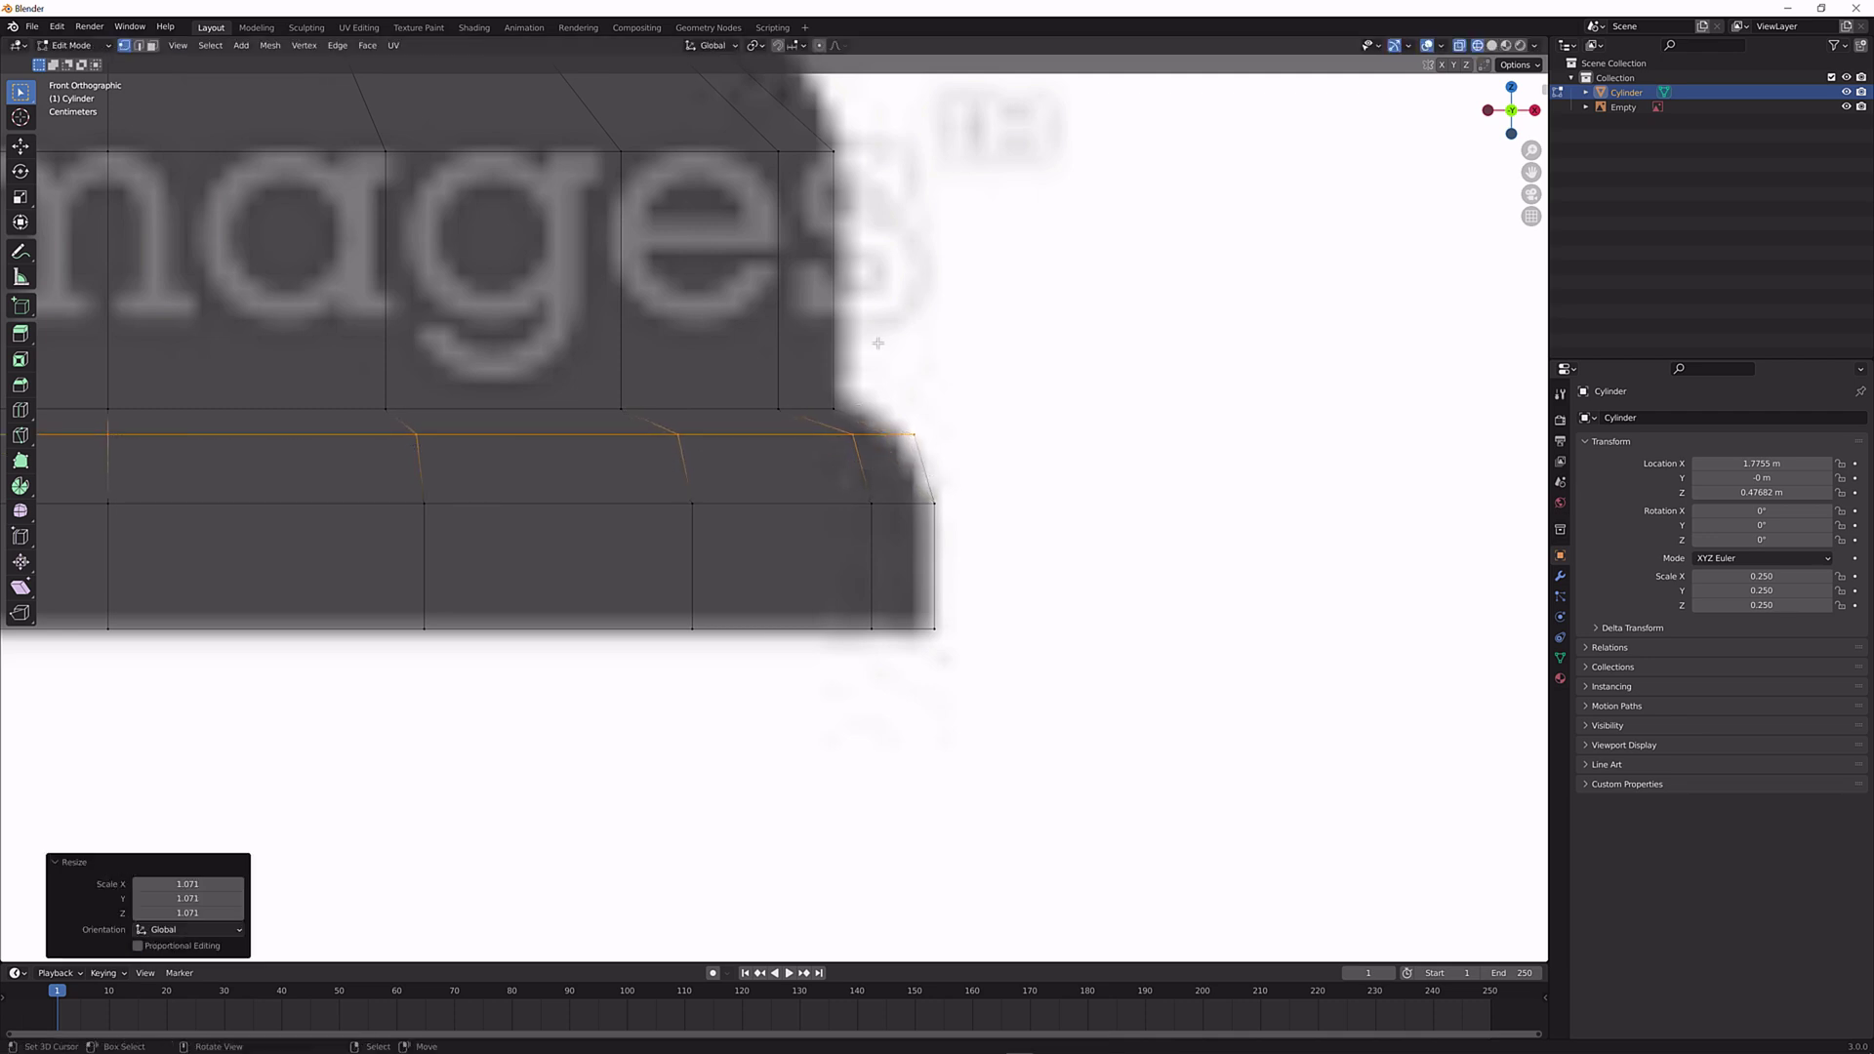
Cut an edge loop in the second tier's slanted band at a factor of about -0.523 and scale it outward to the silhouette's curve.
{"action": "middle_click_drag", "start_coordinate": [960, 476], "coordinate": [983, 627], "text": "shift"}
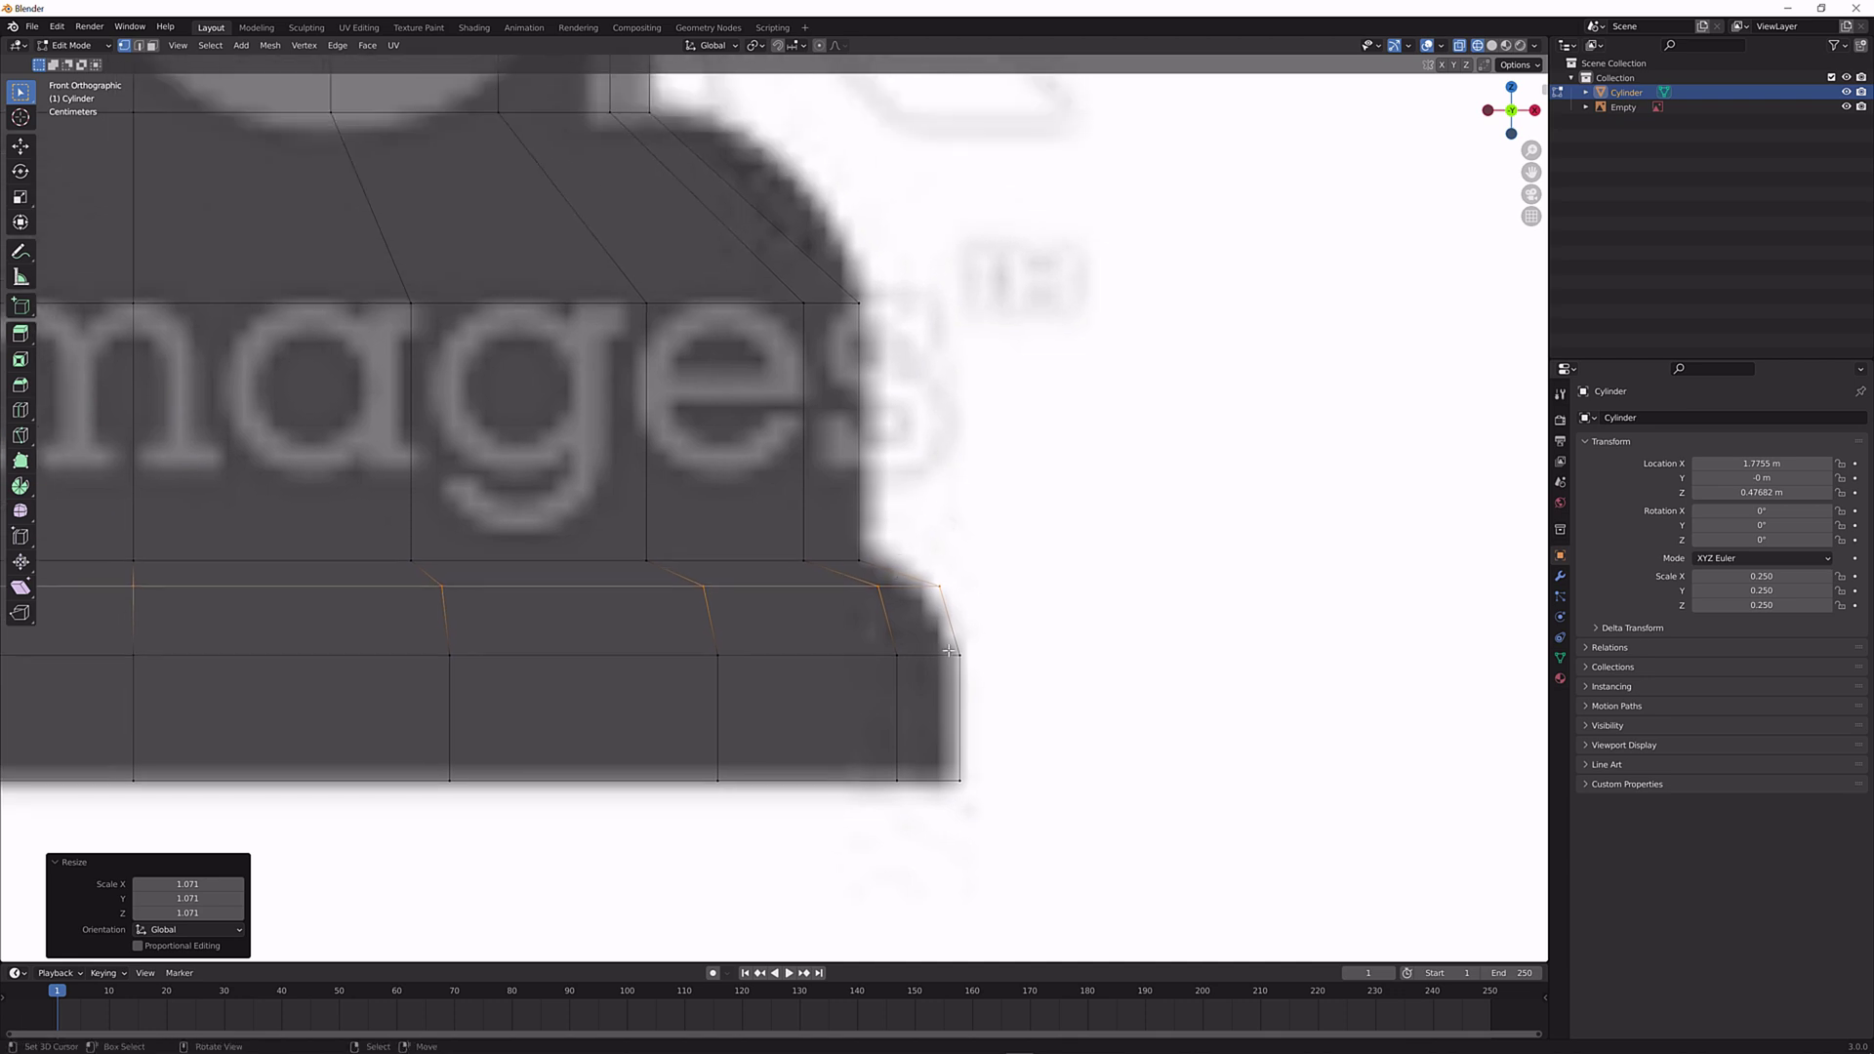
{"action": "scroll", "coordinate": [951, 534], "scroll_direction": "down", "scroll_amount": 1}
{"action": "middle_click_drag", "start_coordinate": [761, 252], "coordinate": [1021, 540], "text": "shift"}
{"action": "middle_click_drag", "start_coordinate": [1250, 703], "coordinate": [1148, 619], "text": "shift"}
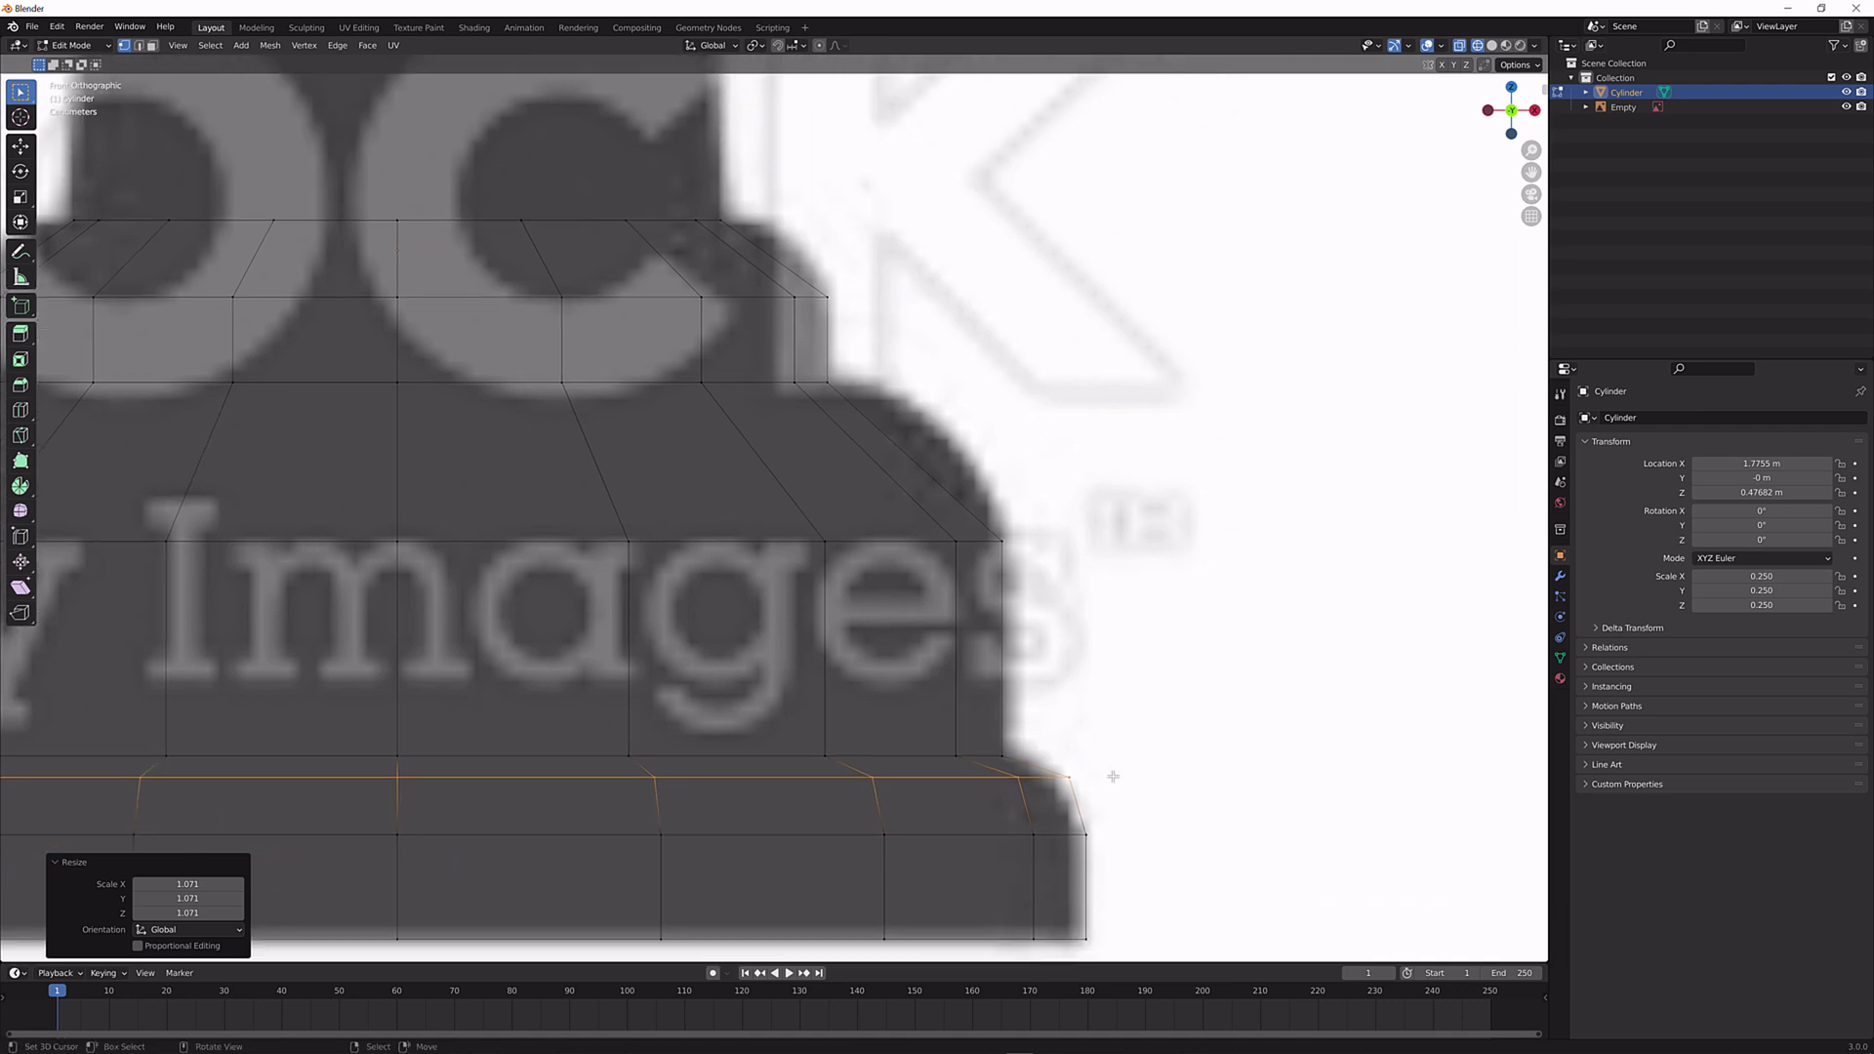
{"action": "middle_click_drag", "start_coordinate": [919, 448], "coordinate": [970, 556], "text": "shift"}
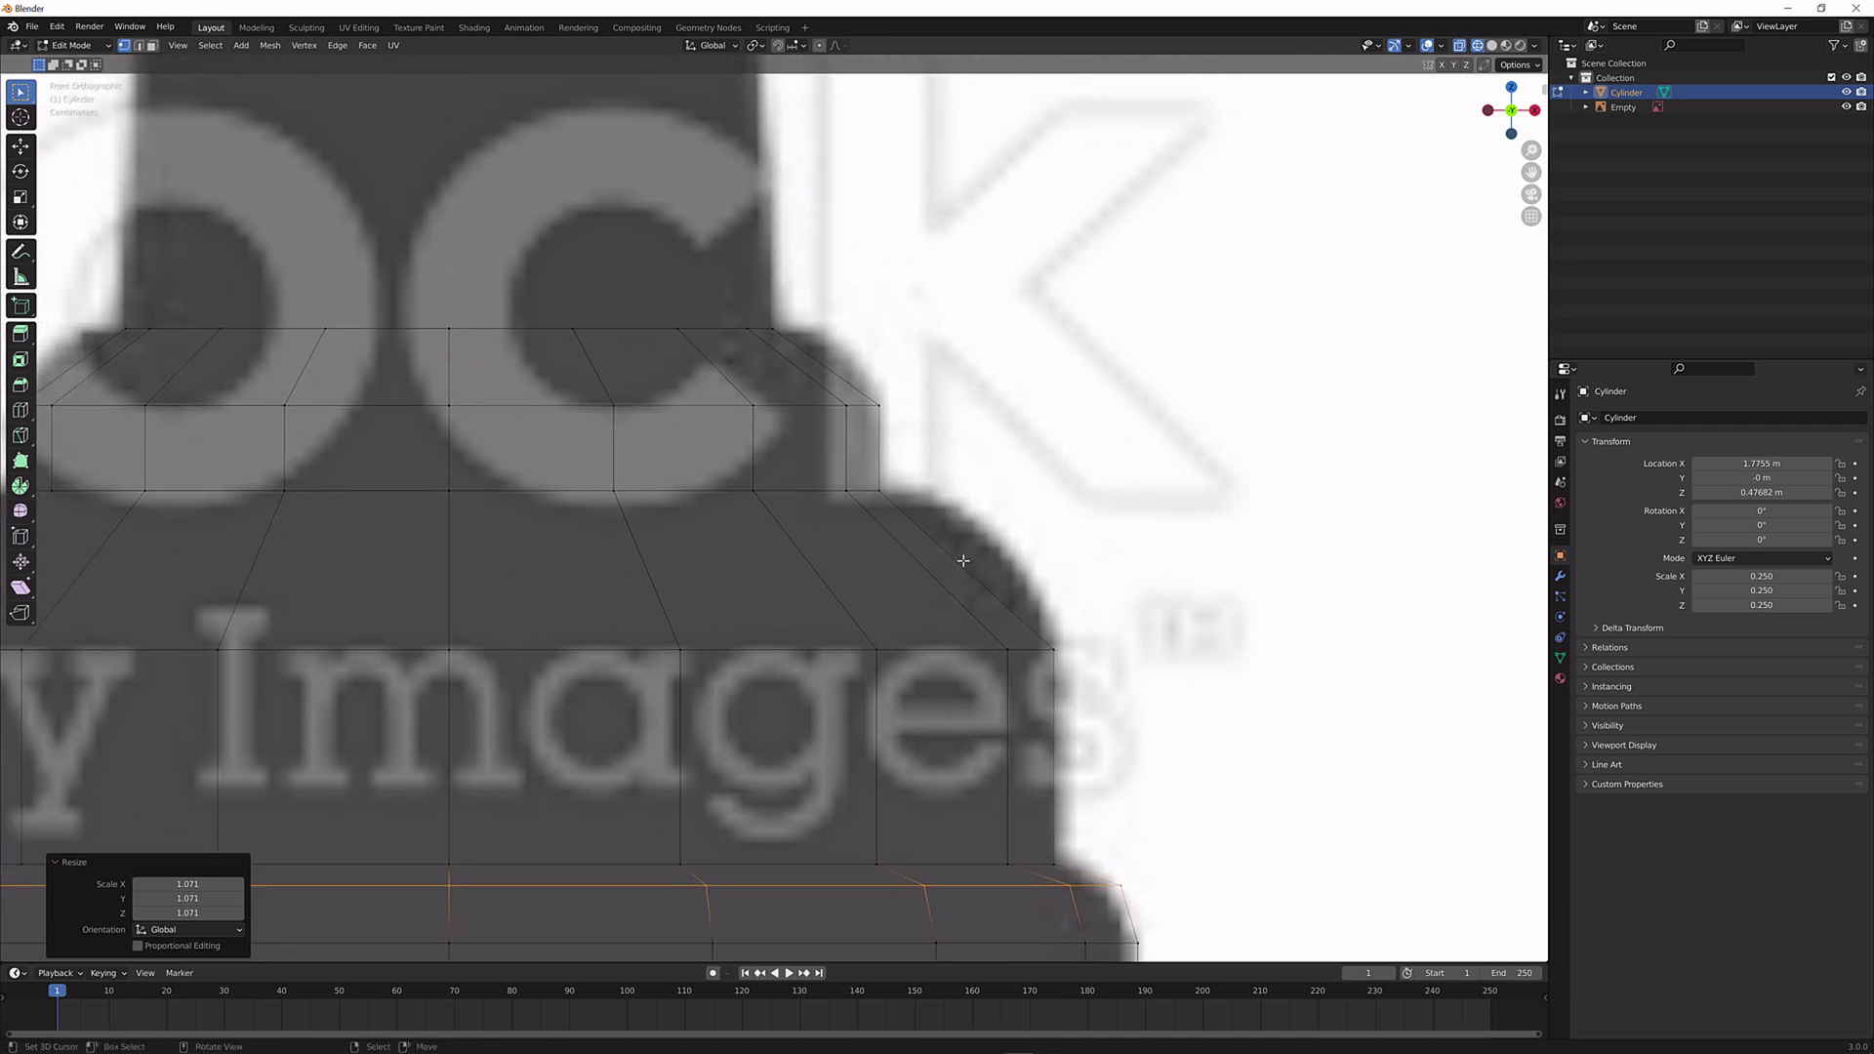
{"action": "key", "text": "ctrl+r"}
{"action": "left_click", "coordinate": [970, 559]}
{"action": "left_click", "coordinate": [945, 501]}
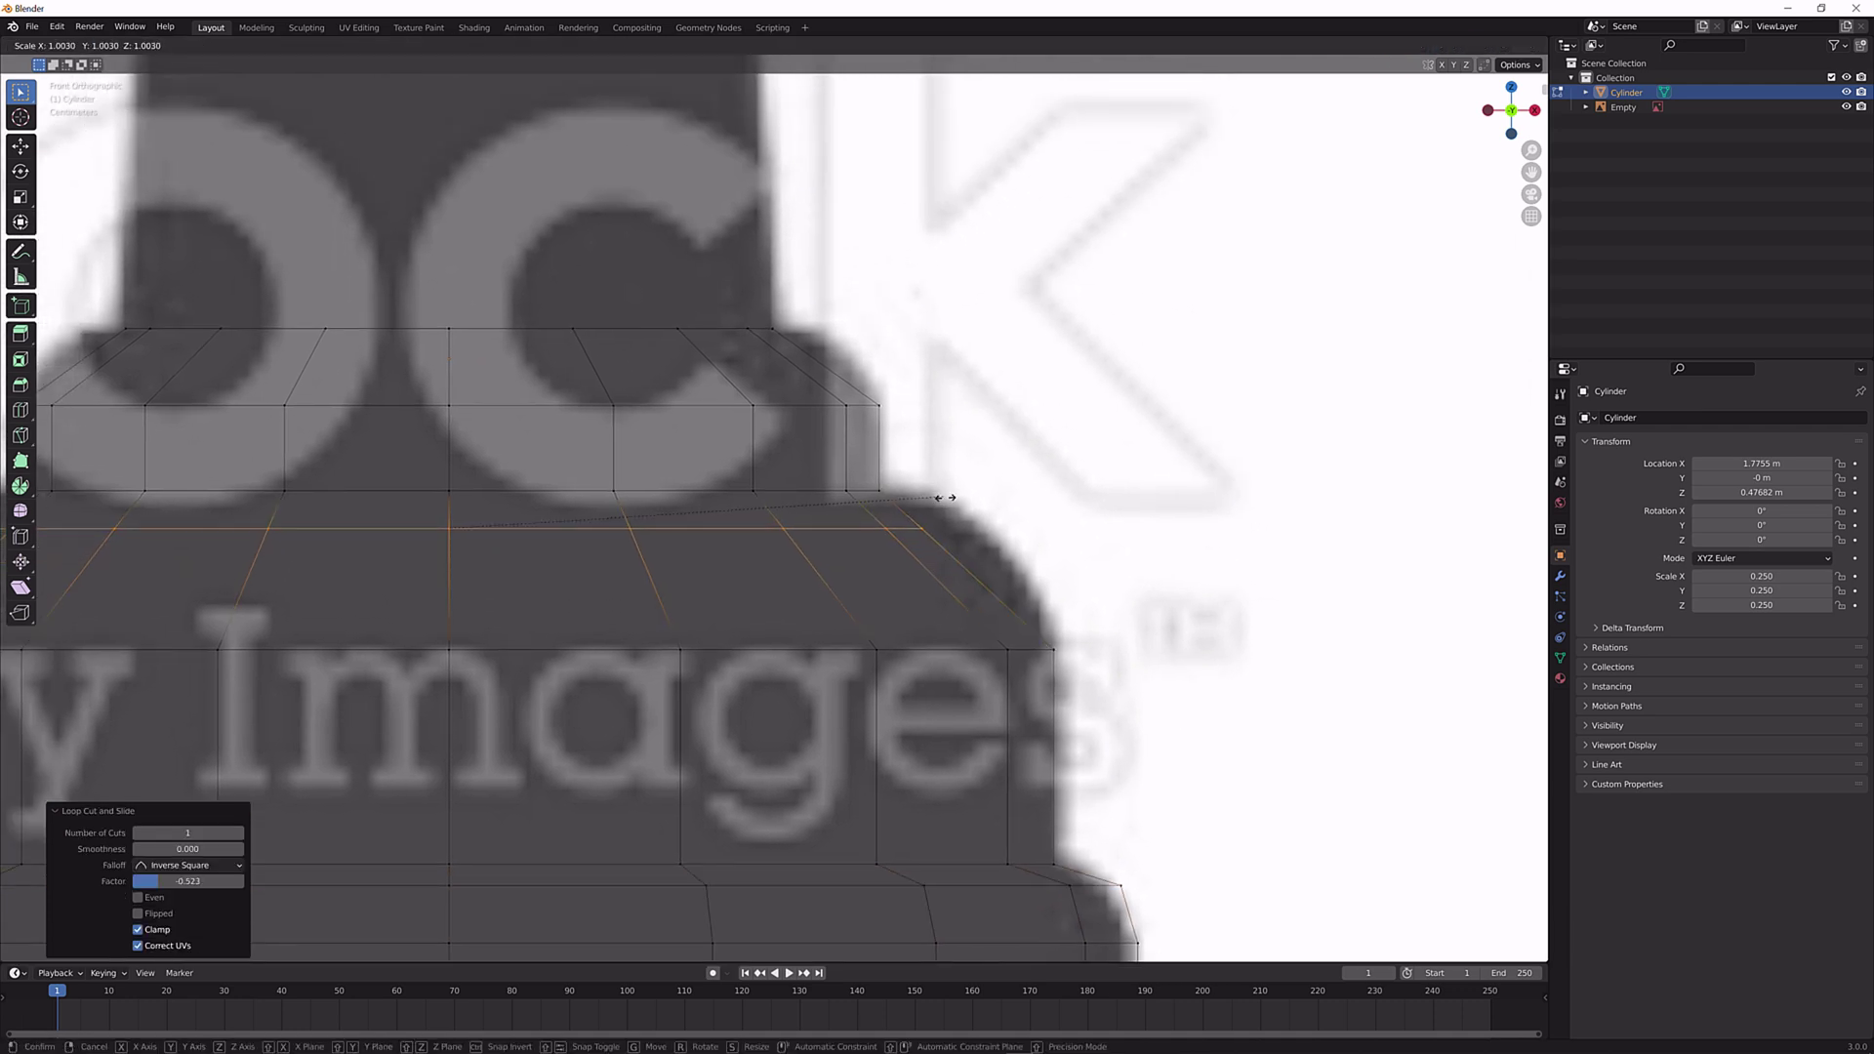
{"action": "key", "text": "s"}
{"action": "left_click", "coordinate": [1032, 497]}
Cut an edge loop in the third tier's slanted band at a factor of about -0.410 and scale it outward to the silhouette's curve.
{"action": "middle_click_drag", "start_coordinate": [916, 469], "coordinate": [1037, 648], "text": "shift"}
{"action": "key", "text": "ctrl+r"}
{"action": "left_click", "coordinate": [958, 532]}
{"action": "left_click", "coordinate": [940, 513]}
{"action": "key", "text": "s"}
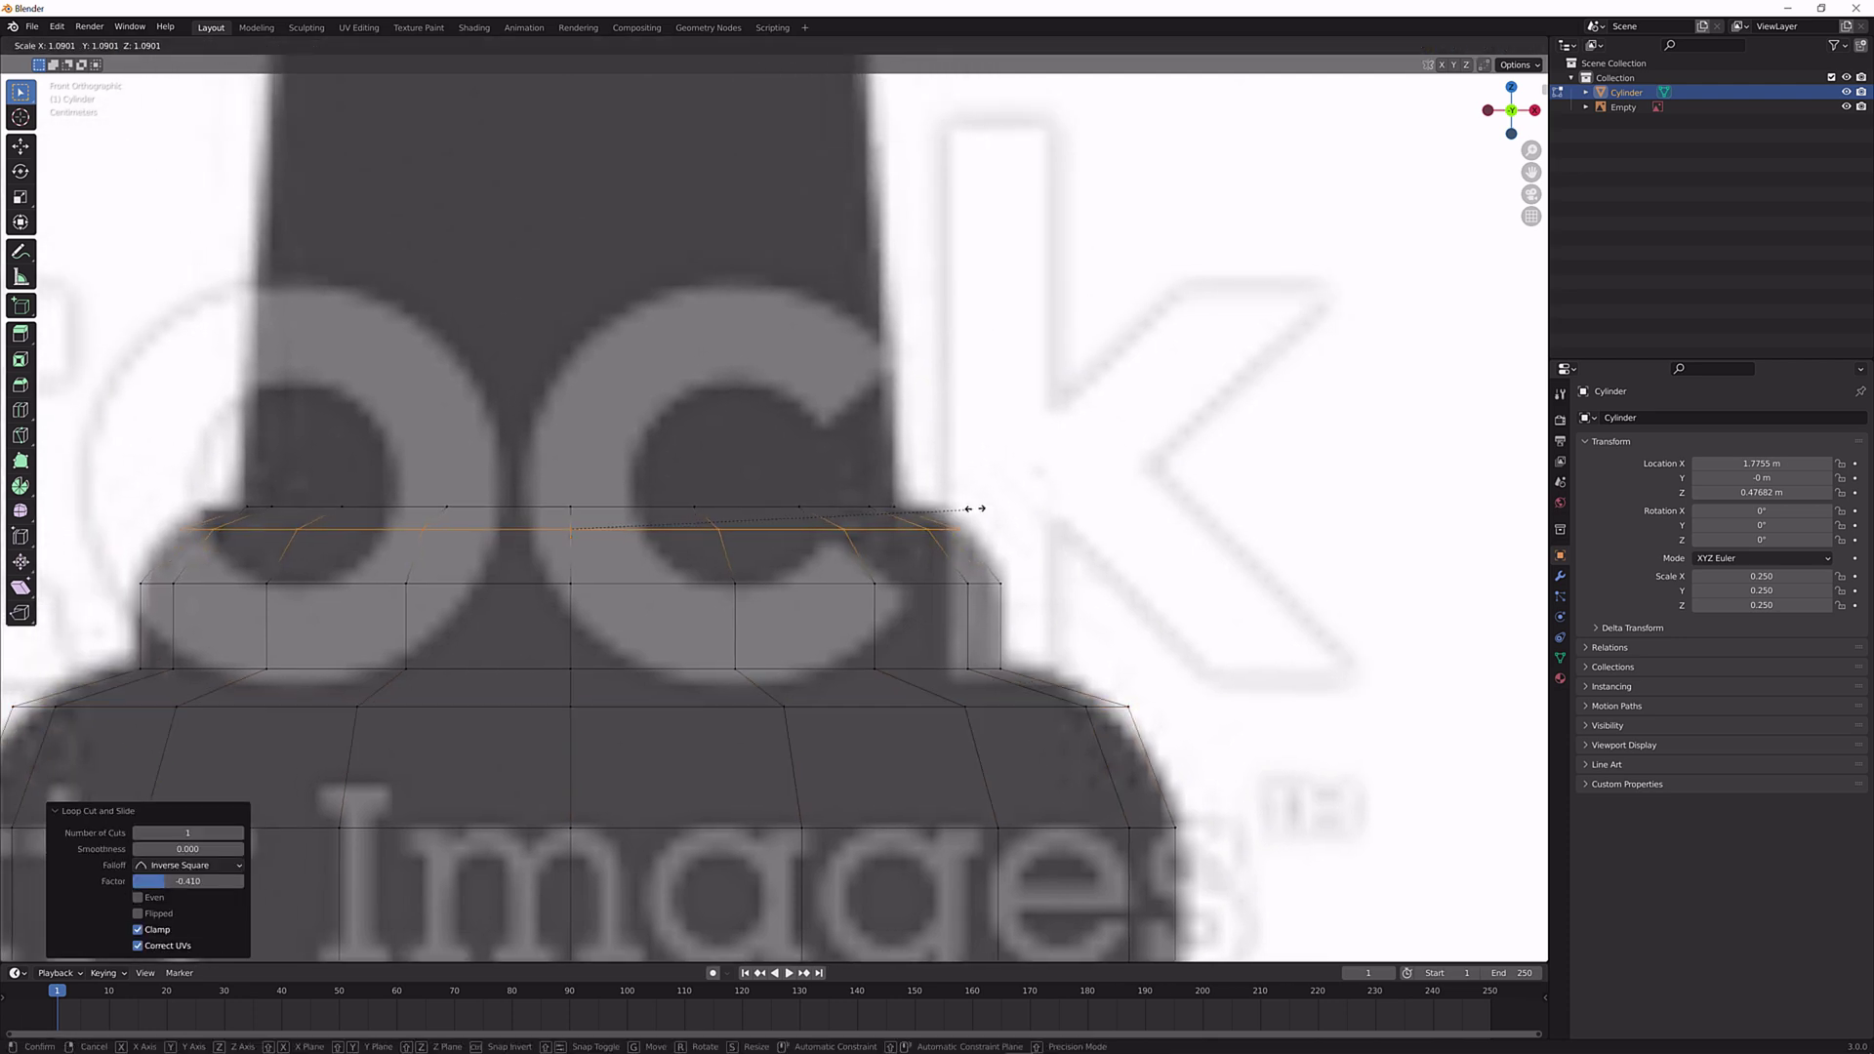
{"action": "left_click", "coordinate": [1002, 506]}
Return to Object Mode, switch the viewport to solid shading and deselect the pawn base to inspect its shape.
{"action": "key", "text": "Tab"}
{"action": "scroll", "coordinate": [966, 576], "scroll_direction": "down", "scroll_amount": 4}
{"action": "middle_click_drag", "start_coordinate": [945, 674], "coordinate": [933, 489], "text": "shift"}
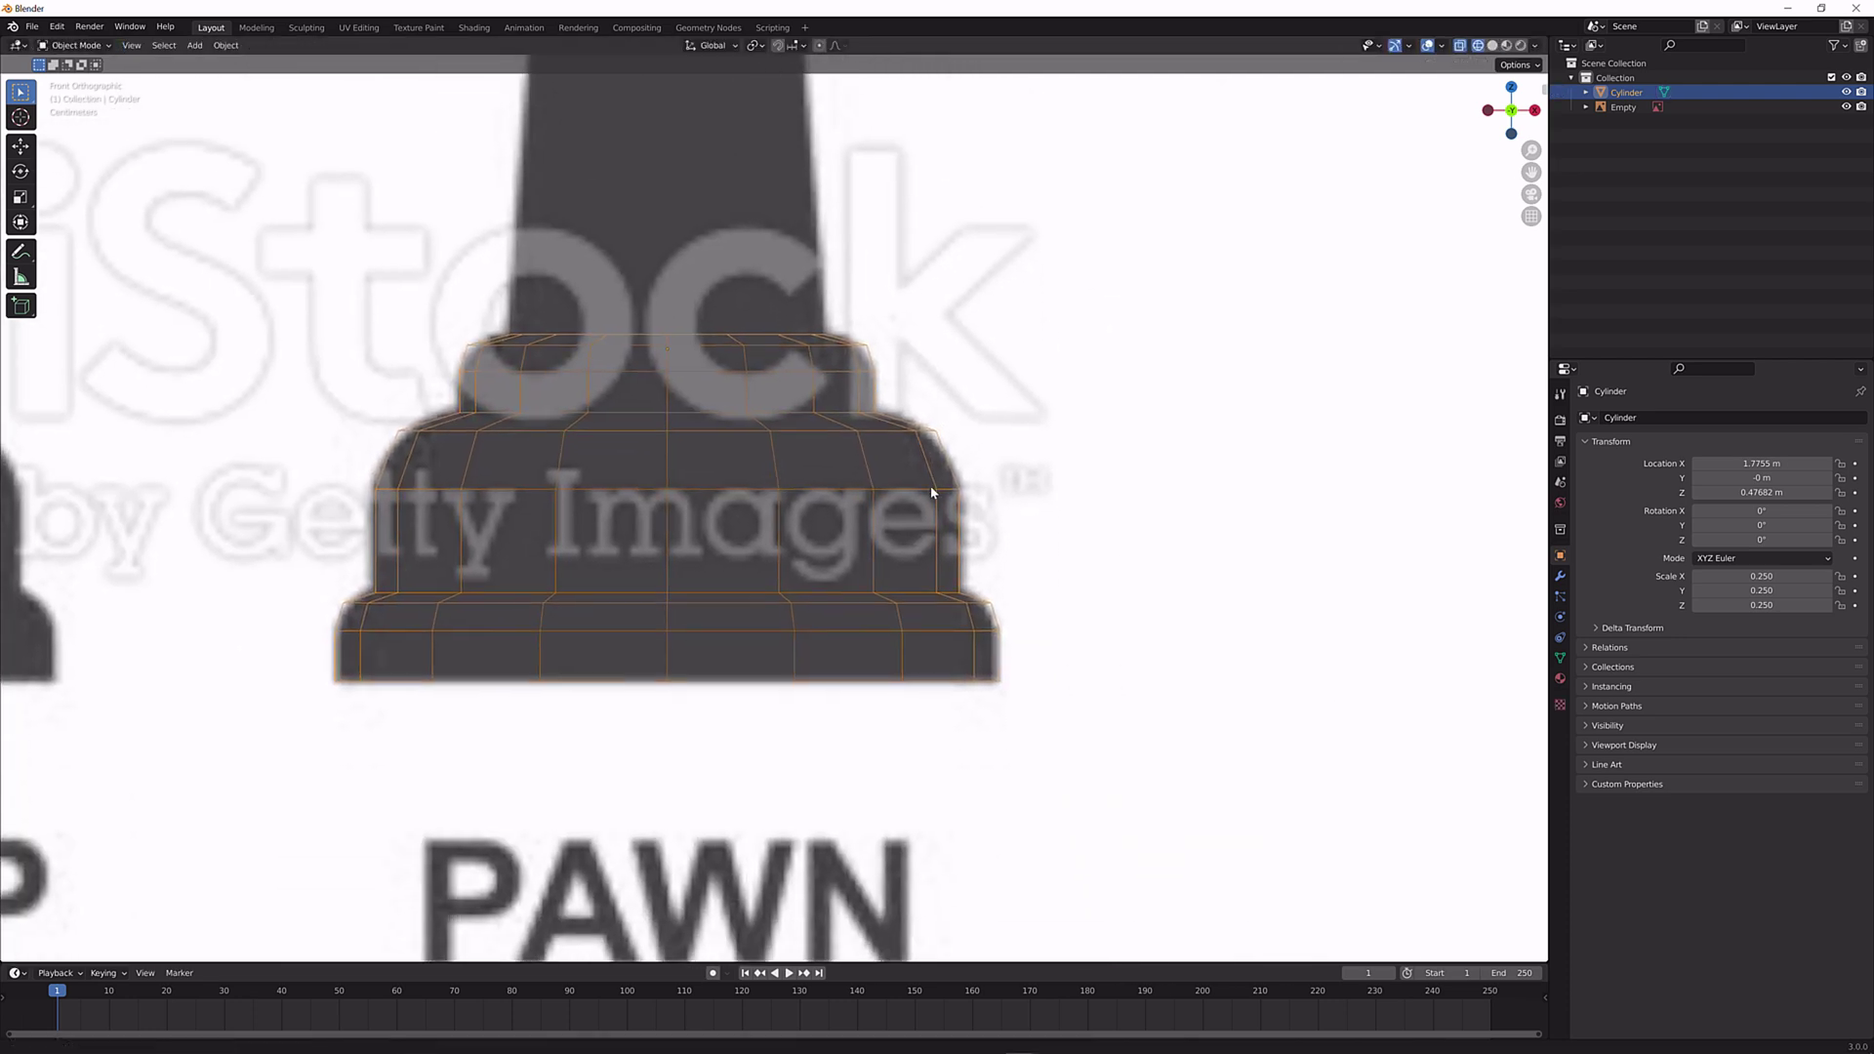
{"action": "left_click", "coordinate": [1491, 45]}
{"action": "scroll", "coordinate": [859, 576], "scroll_direction": "down", "scroll_amount": 2}
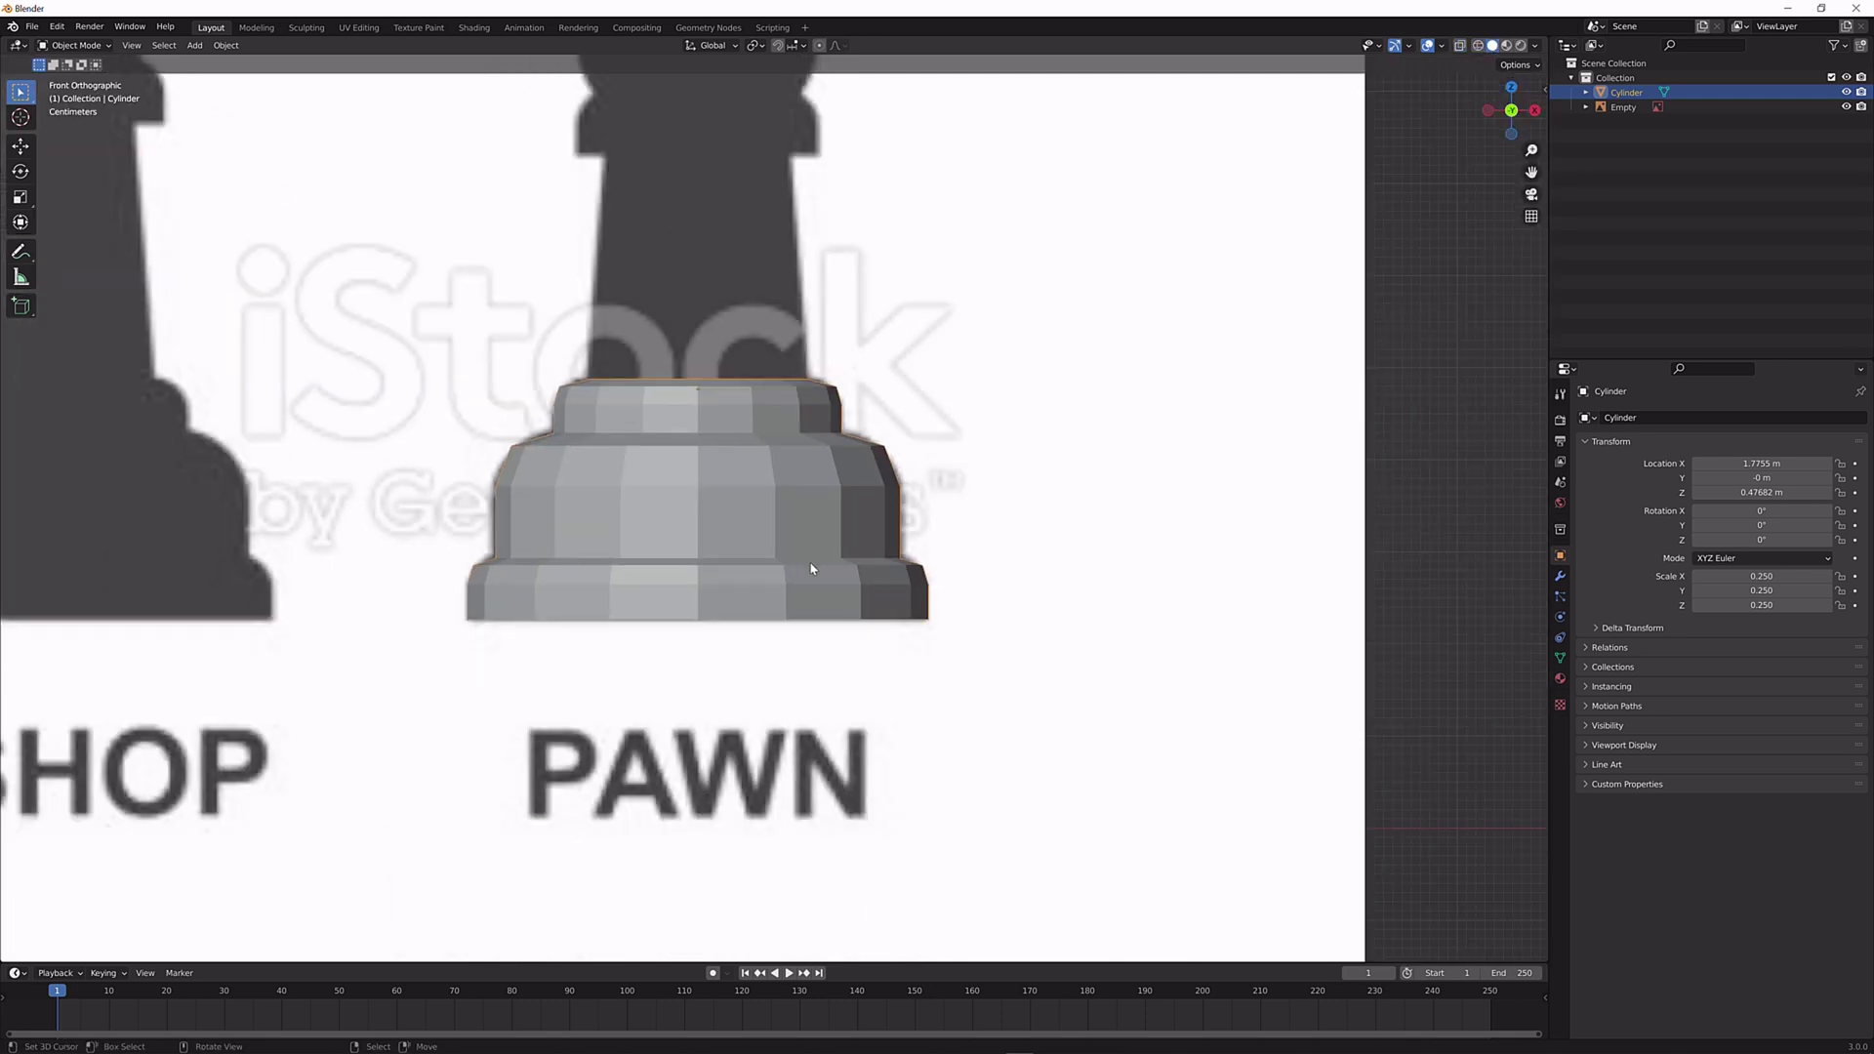
{"action": "left_click", "coordinate": [1403, 461]}
{"action": "middle_click_drag", "start_coordinate": [845, 531], "coordinate": [752, 551]}
Add a Subdivision Surface modifier to the cylinder and set its viewport level to 2.
{"action": "left_click", "coordinate": [1560, 576]}
{"action": "left_click", "coordinate": [1635, 428]}
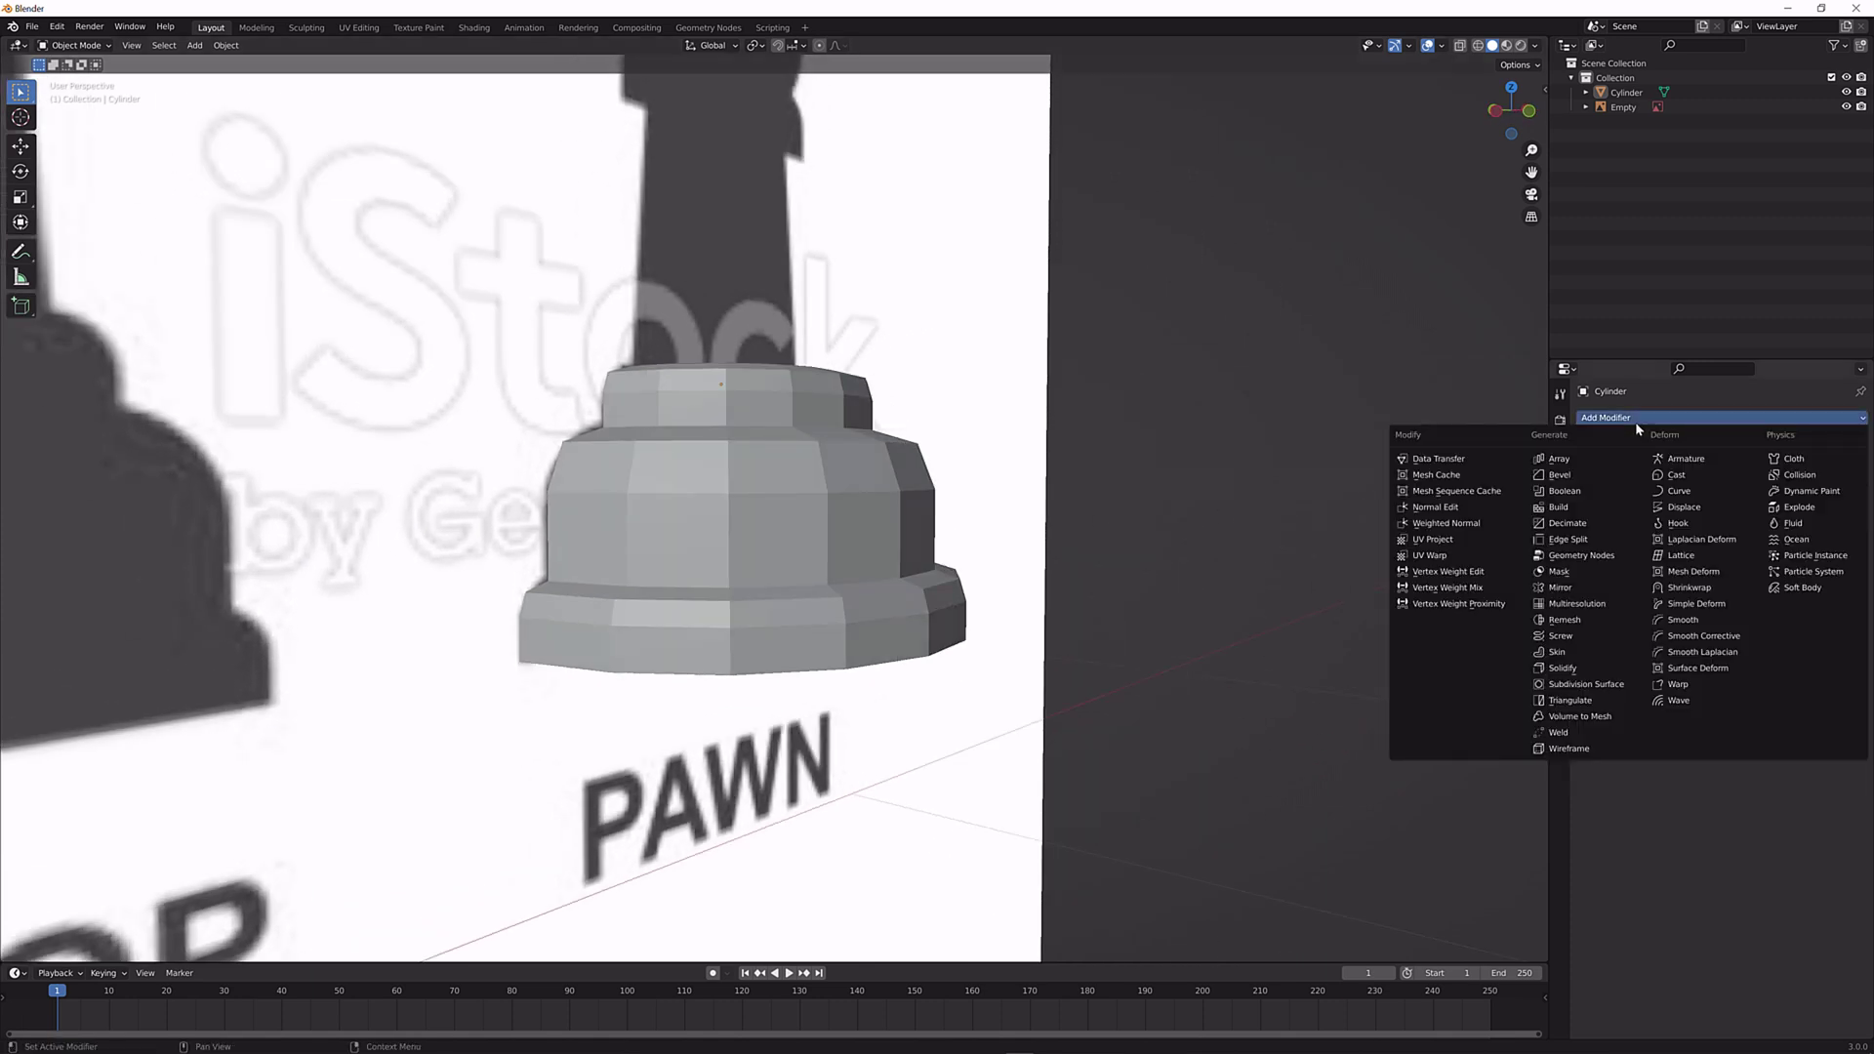
{"action": "left_click", "coordinate": [1635, 684]}
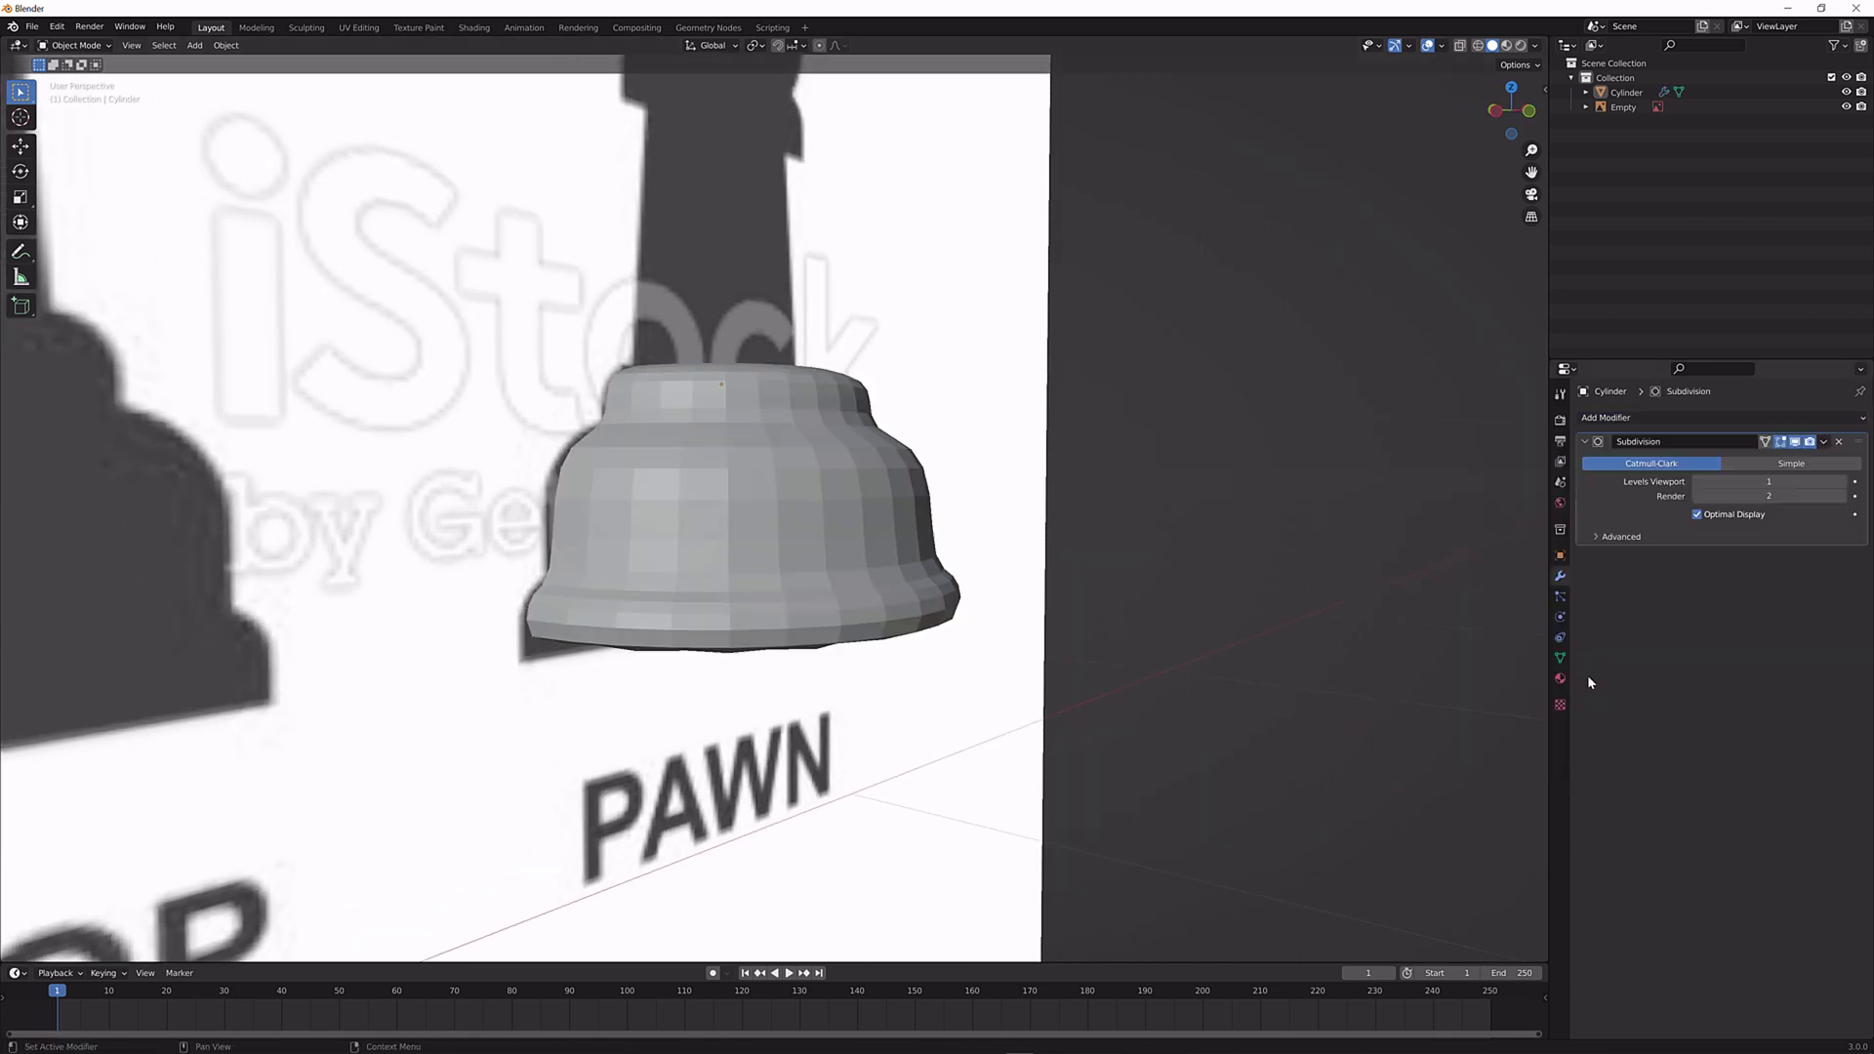
{"action": "left_click", "coordinate": [1841, 481]}
In Edit Mode, inset the pawn's bottom face twice to tighten its rim, and return to Object Mode.
{"action": "middle_click_drag", "start_coordinate": [1241, 505], "coordinate": [836, 459]}
{"action": "left_click", "coordinate": [756, 431]}
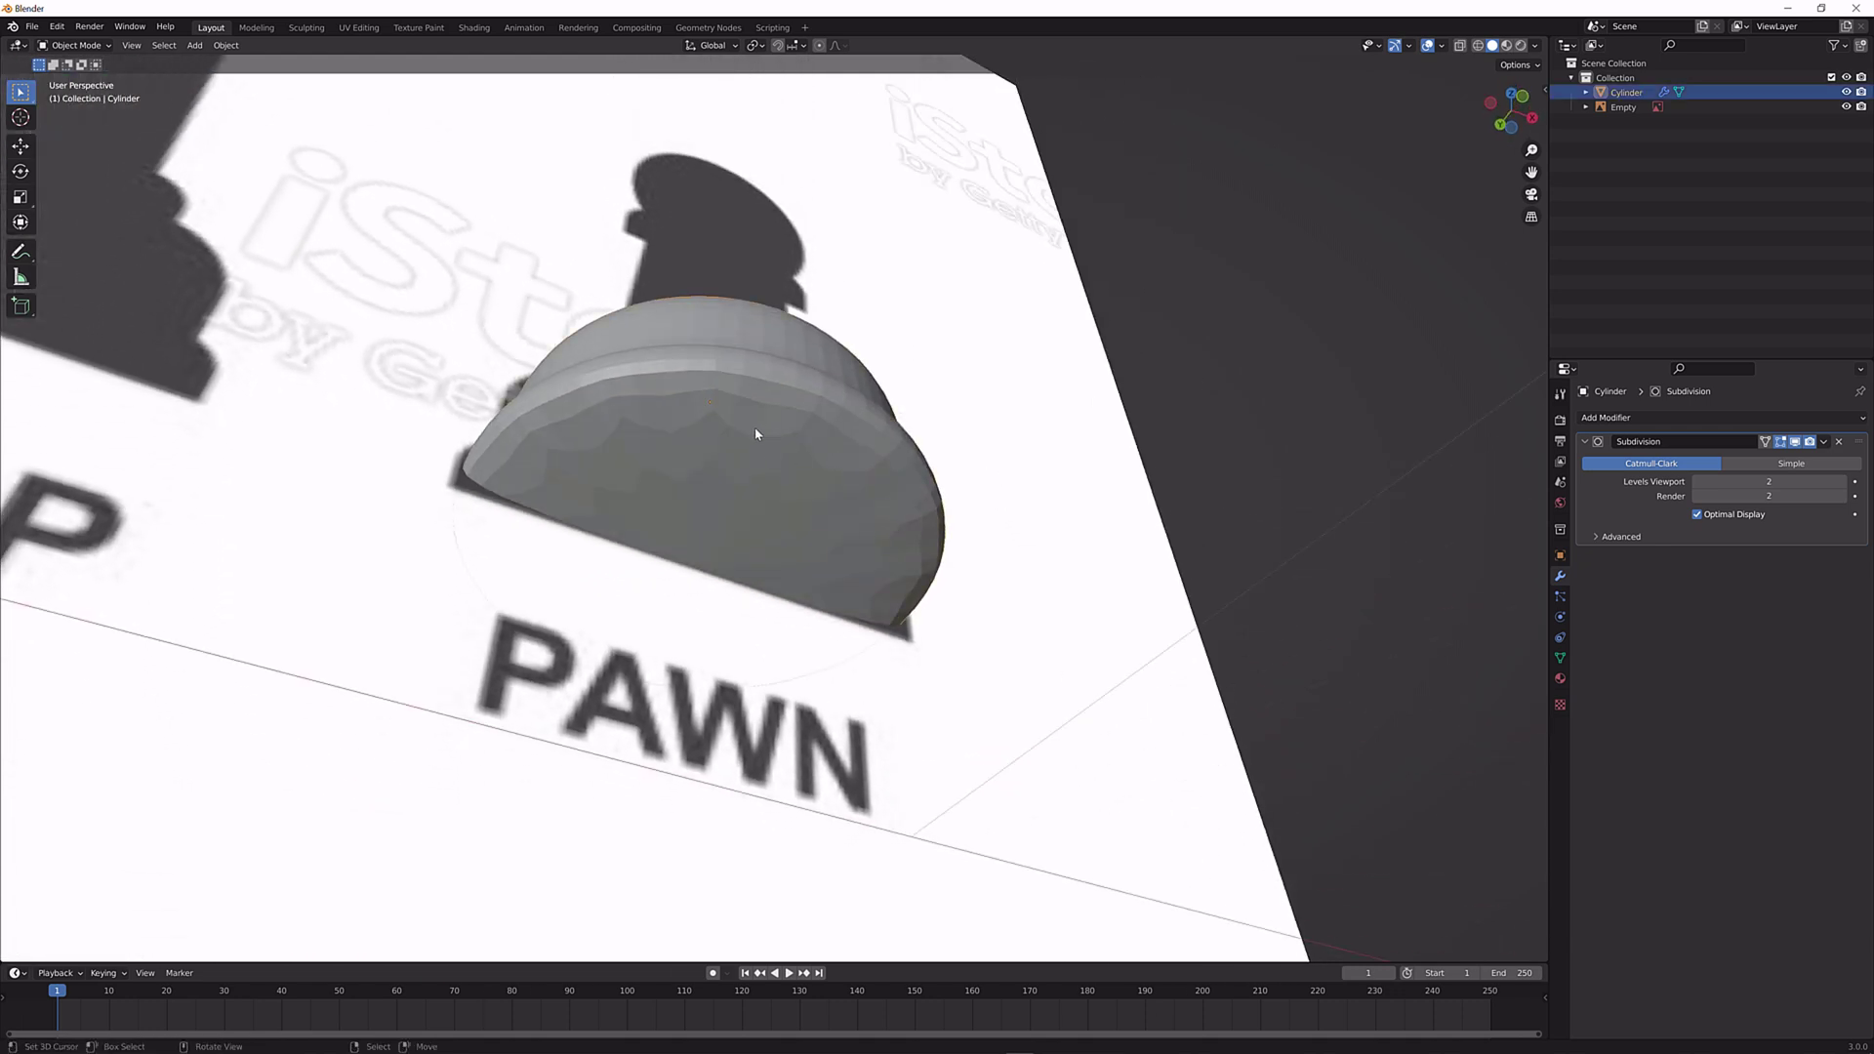
{"action": "key", "text": "Tab"}
{"action": "left_click", "coordinate": [827, 443], "text": "alt"}
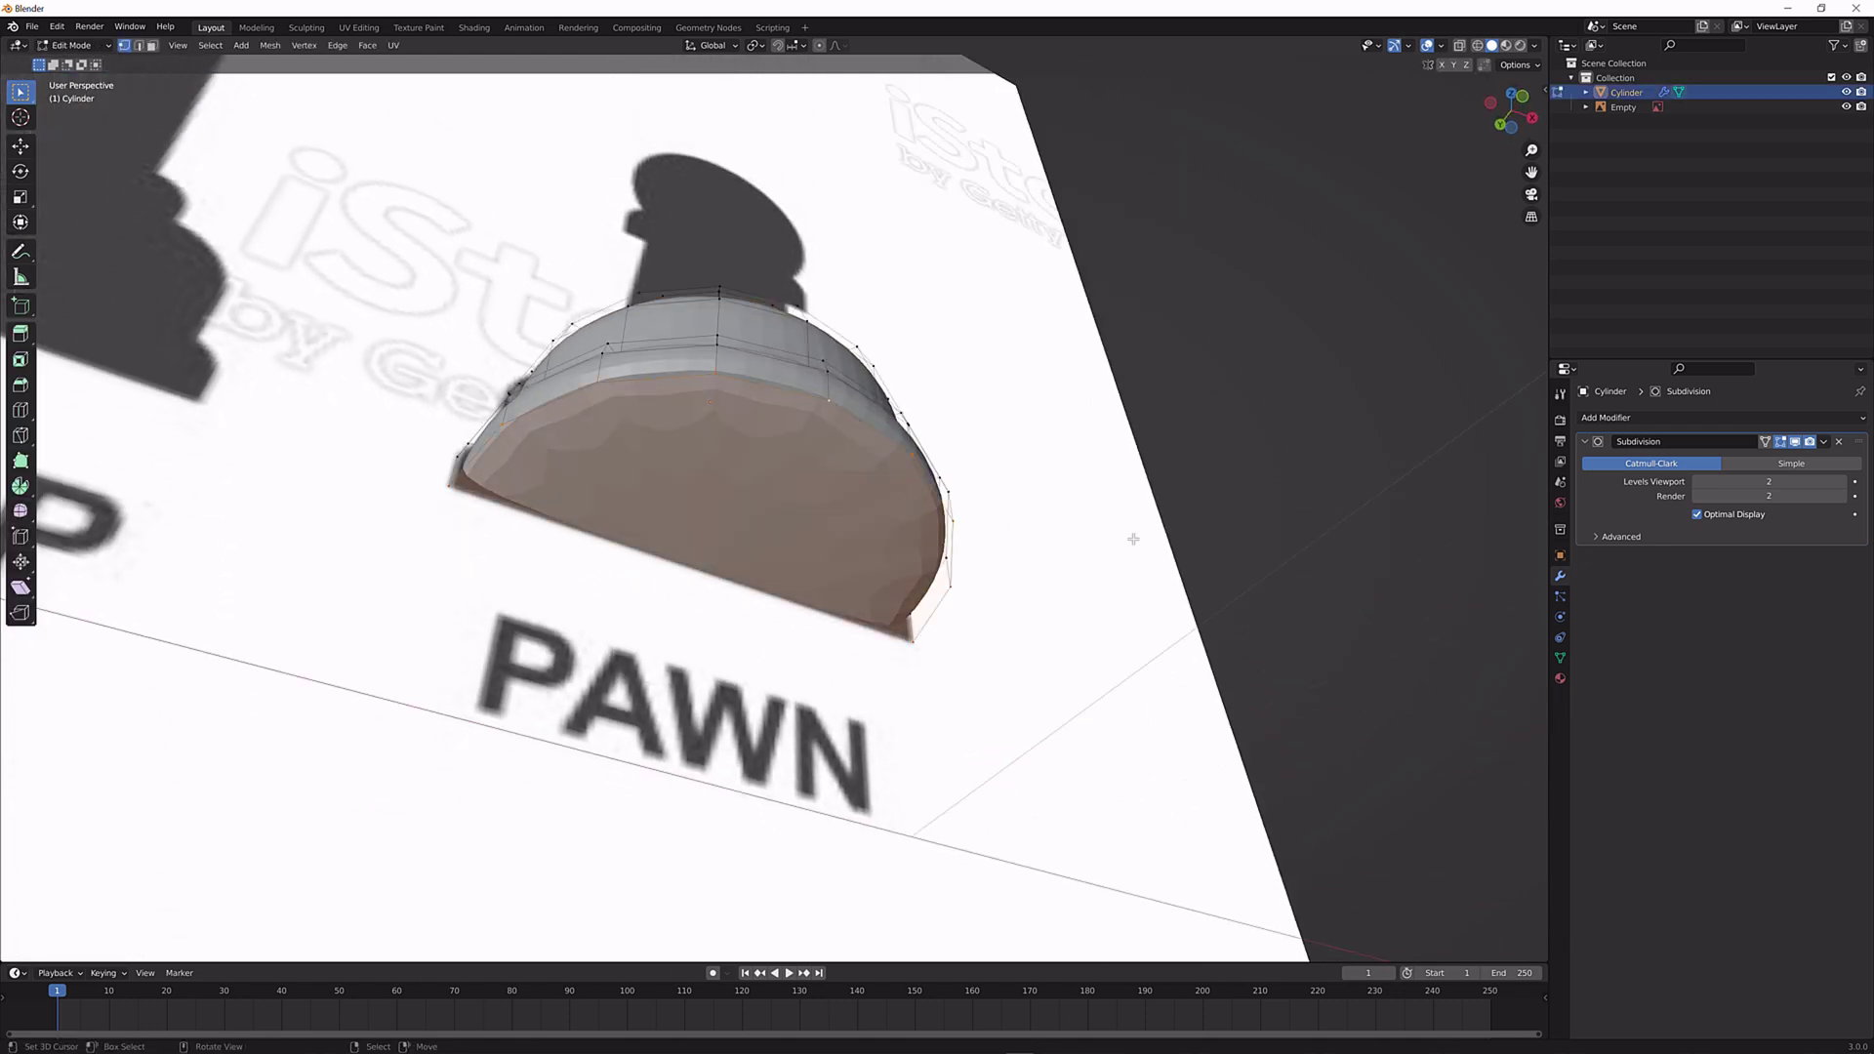
{"action": "key", "text": "i"}
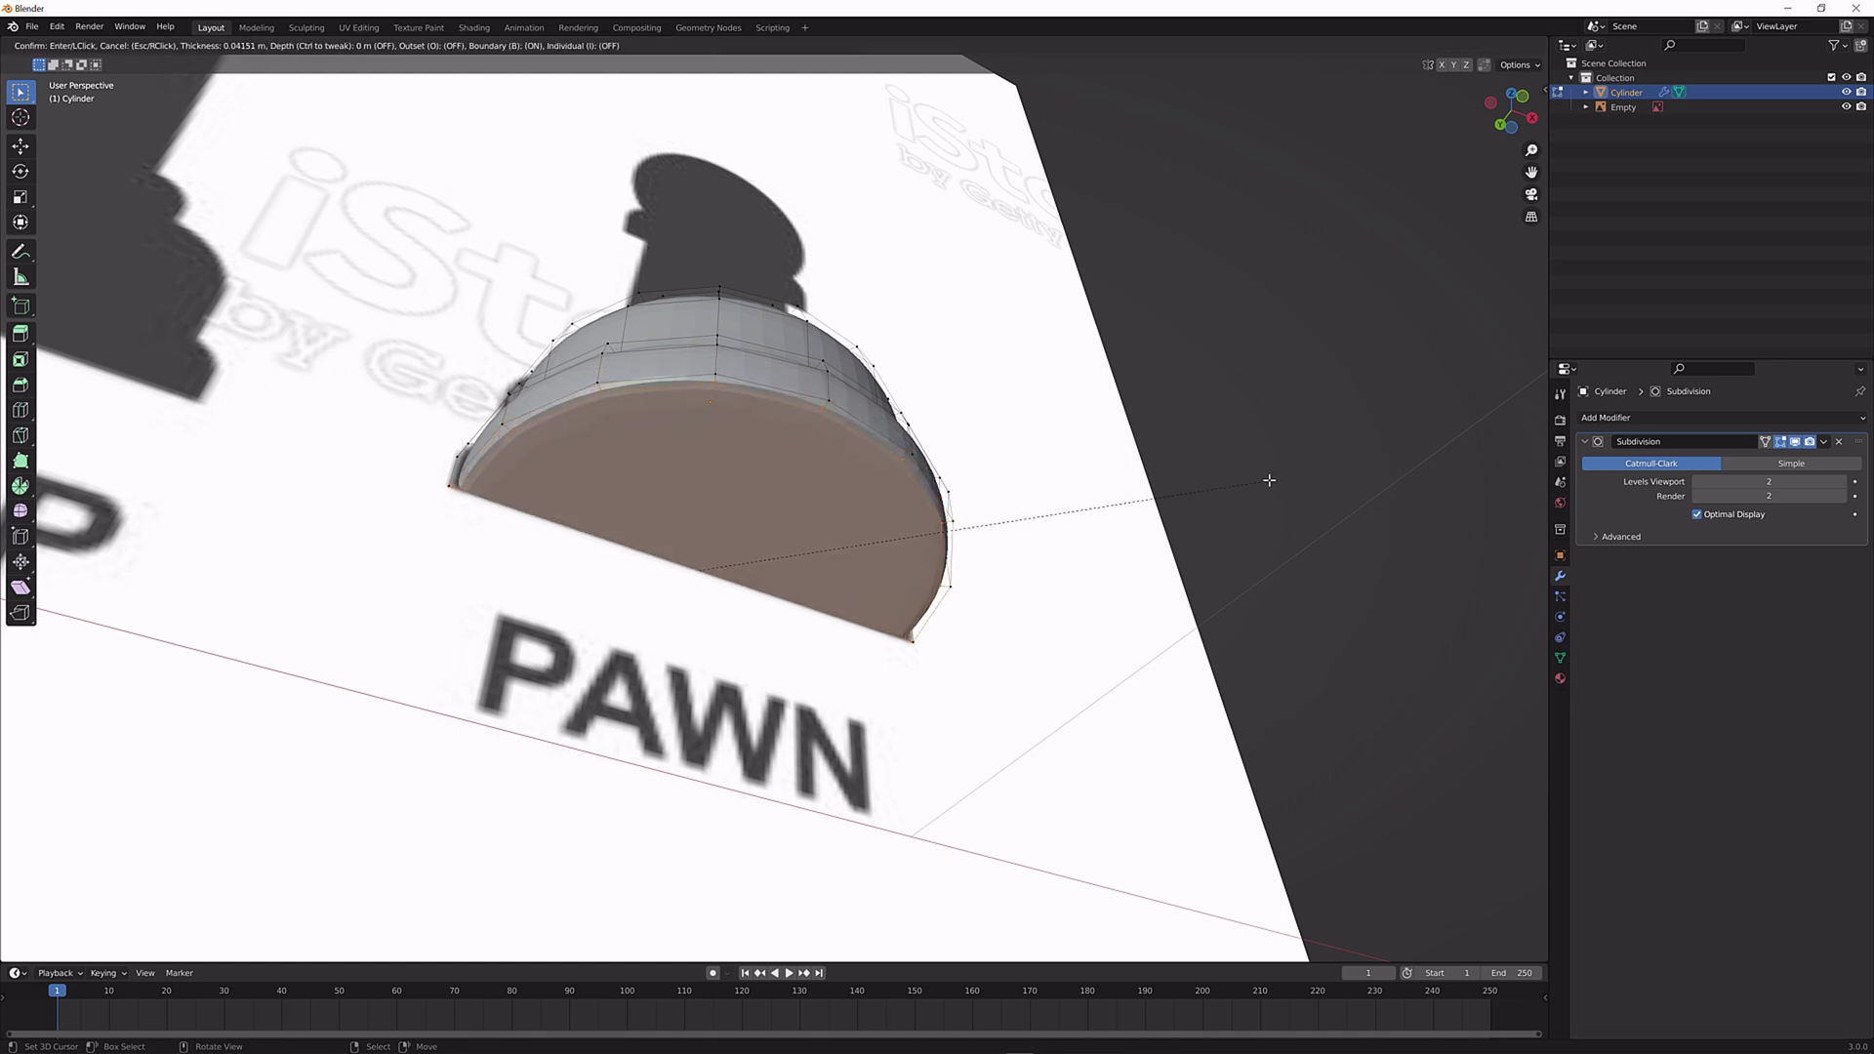
{"action": "left_click", "coordinate": [1254, 486]}
{"action": "key", "text": "i"}
{"action": "left_click", "coordinate": [1230, 493]}
{"action": "key", "text": "Tab"}
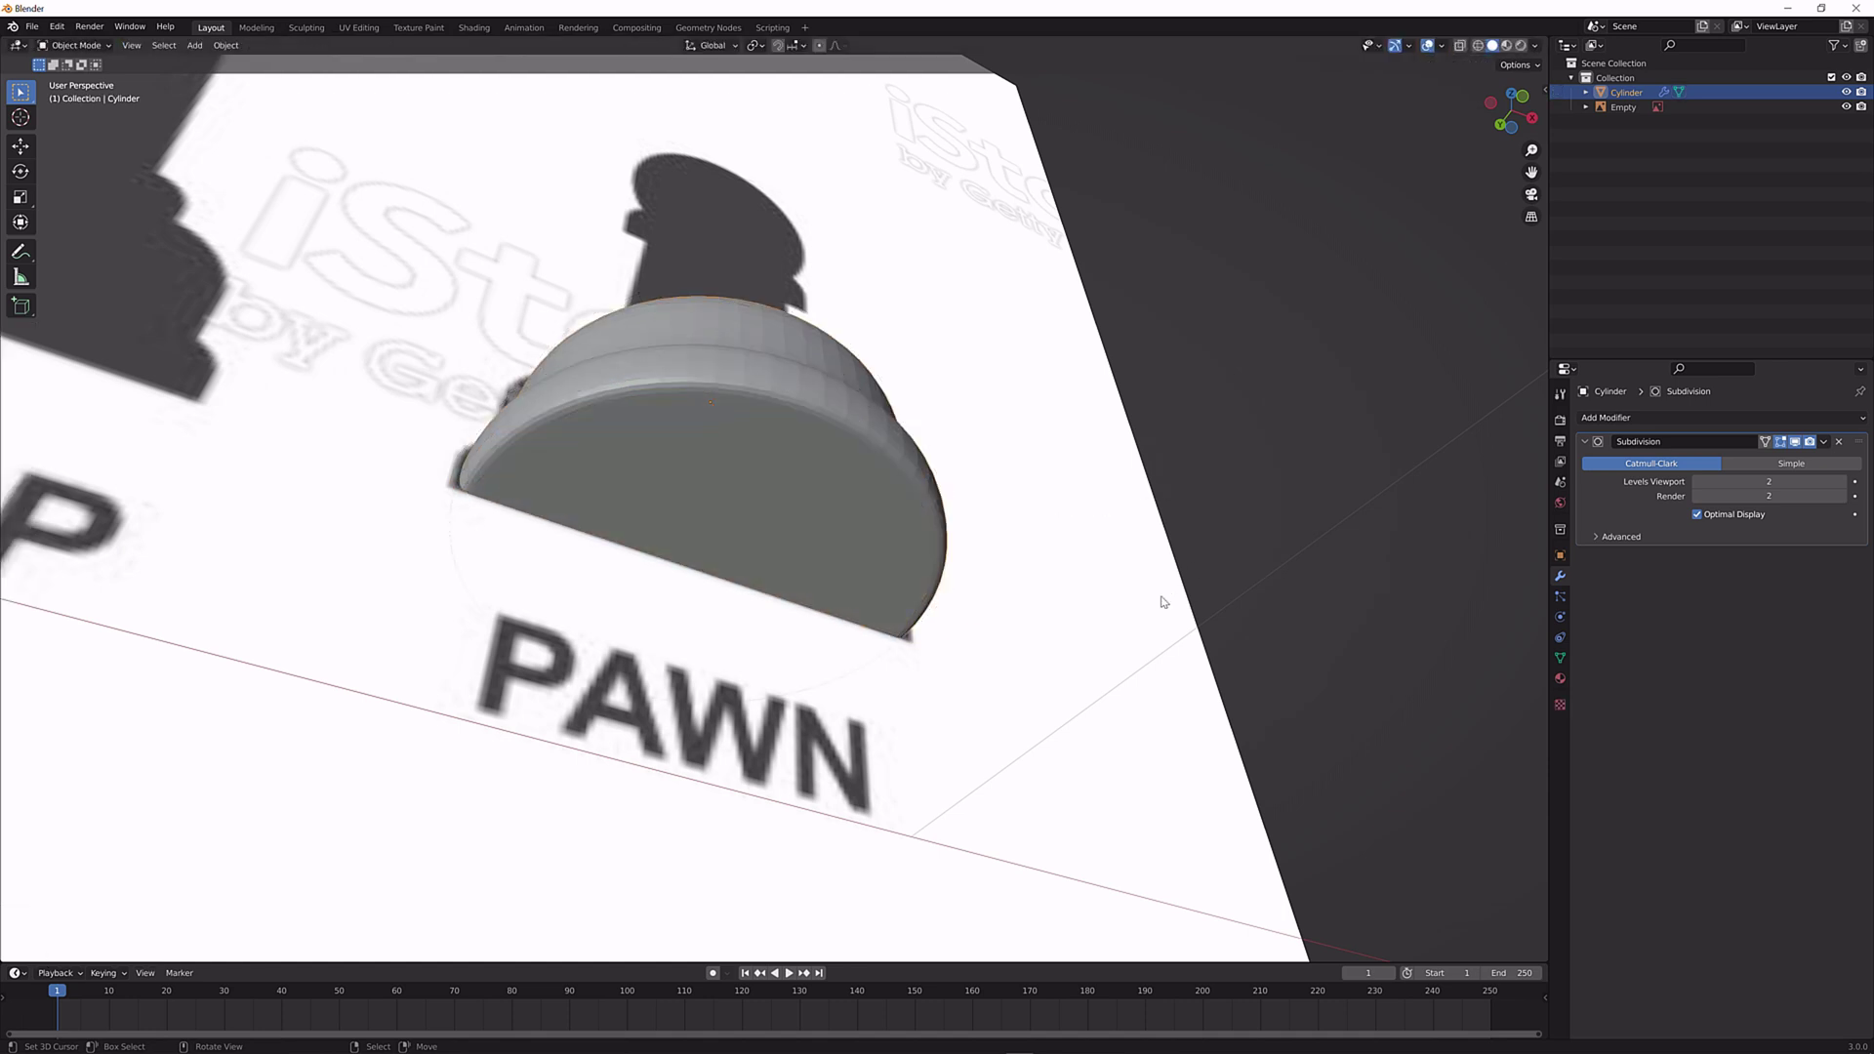
Apply smooth shading to the pawn base.
{"action": "scroll", "coordinate": [1110, 583], "scroll_direction": "down", "scroll_amount": 1}
{"action": "mouse_move", "coordinate": [1097, 569]}
{"action": "middle_mouse_down"}
{"action": "mouse_move", "coordinate": [1055, 588]}
{"action": "mouse_move", "coordinate": [1120, 556]}
{"action": "middle_mouse_up"}
{"action": "middle_click_drag", "start_coordinate": [978, 492], "coordinate": [943, 576]}
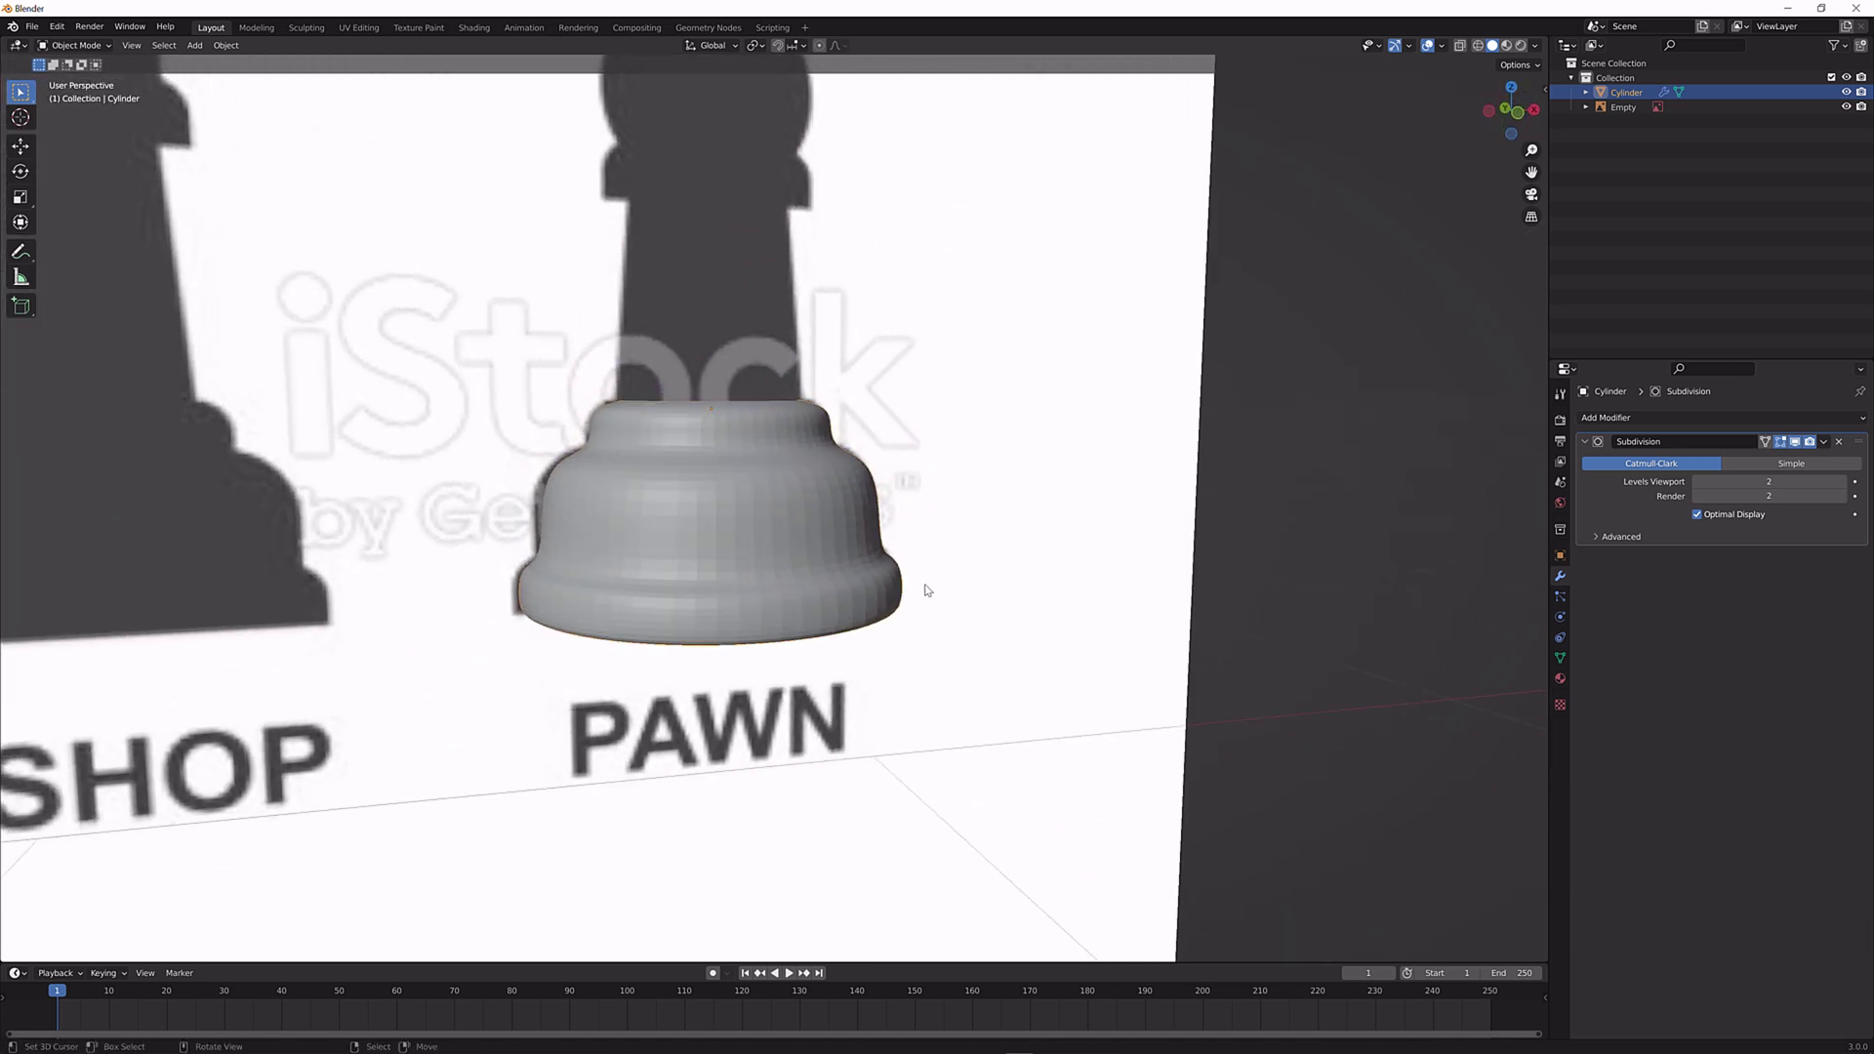
{"action": "right_click", "coordinate": [908, 582]}
{"action": "key", "text": "Escape"}
In Edit Mode, cut a centred edge loop around the lowest ledge and bevel it out to the ledge's upper and lower edges.
{"action": "mouse_move", "coordinate": [890, 561]}
{"action": "middle_mouse_down"}
{"action": "mouse_move", "coordinate": [966, 571]}
{"action": "mouse_move", "coordinate": [886, 558]}
{"action": "middle_mouse_up"}
{"action": "key", "text": "KP_1"}
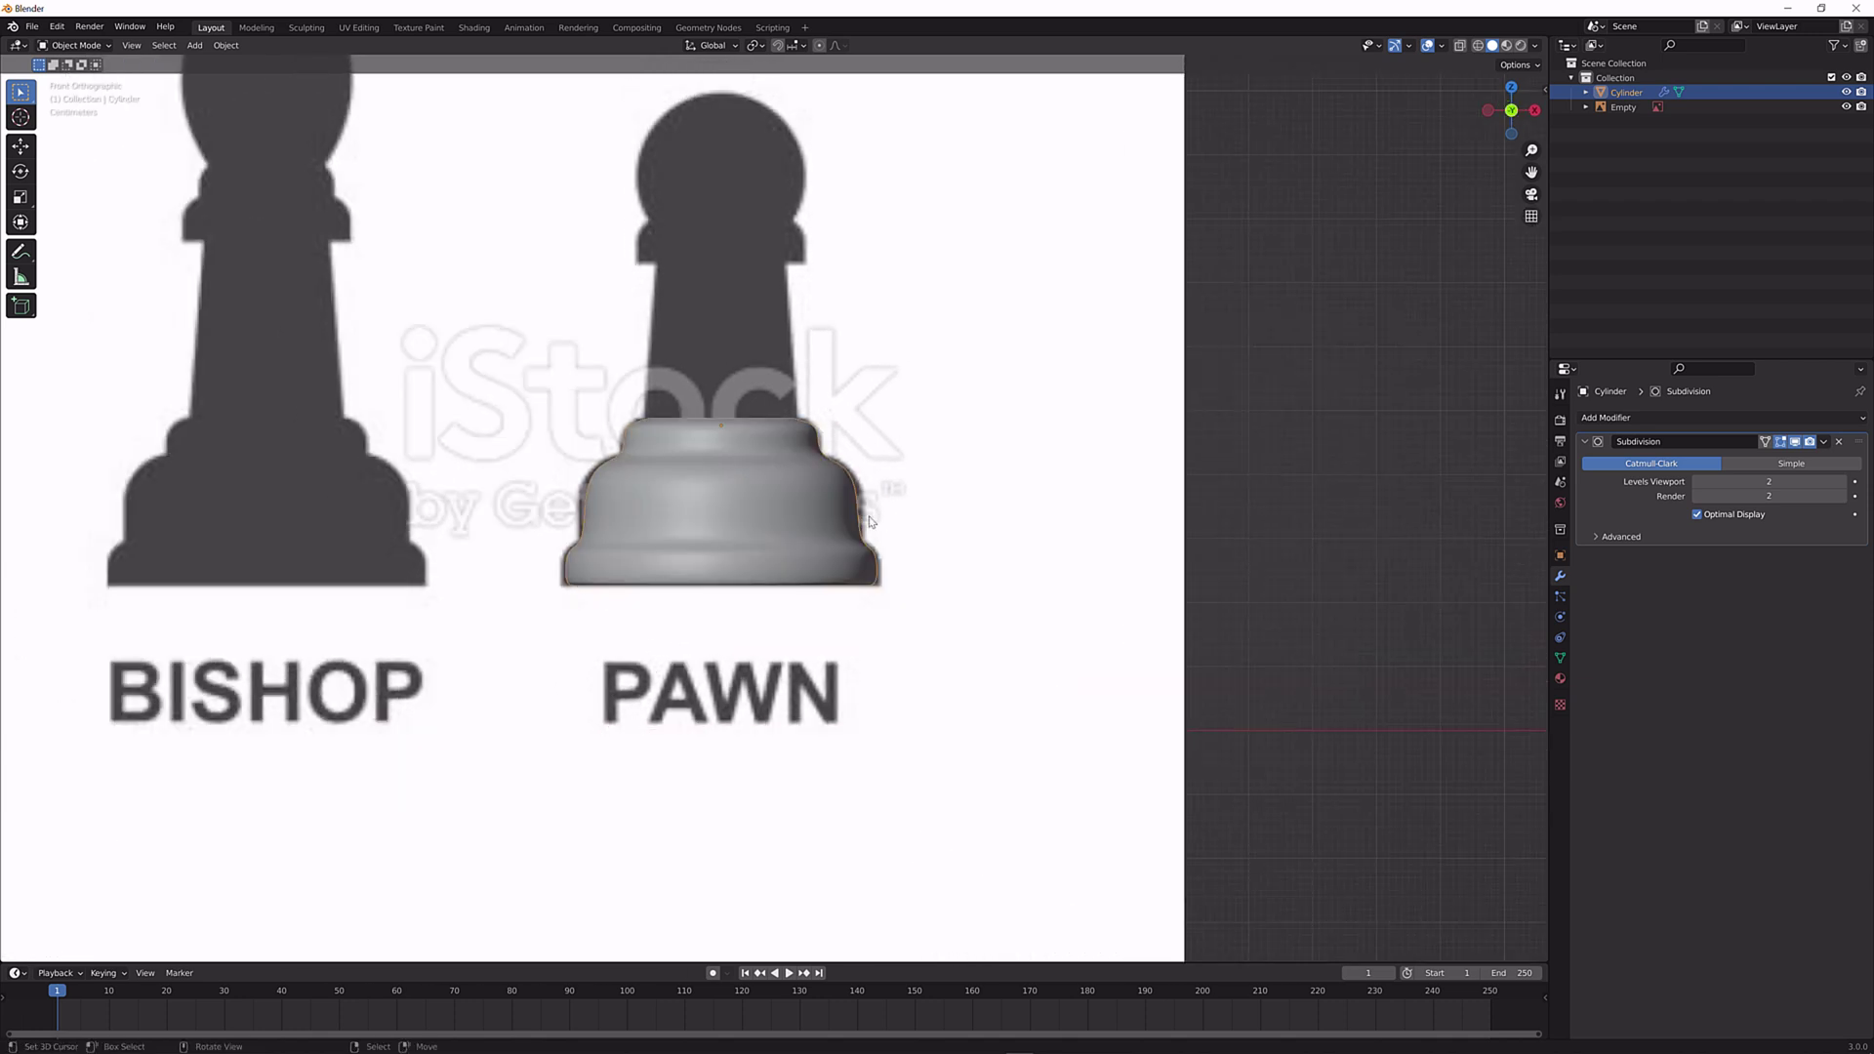
{"action": "key", "text": "Tab"}
{"action": "scroll", "coordinate": [907, 592], "scroll_direction": "up", "scroll_amount": 5}
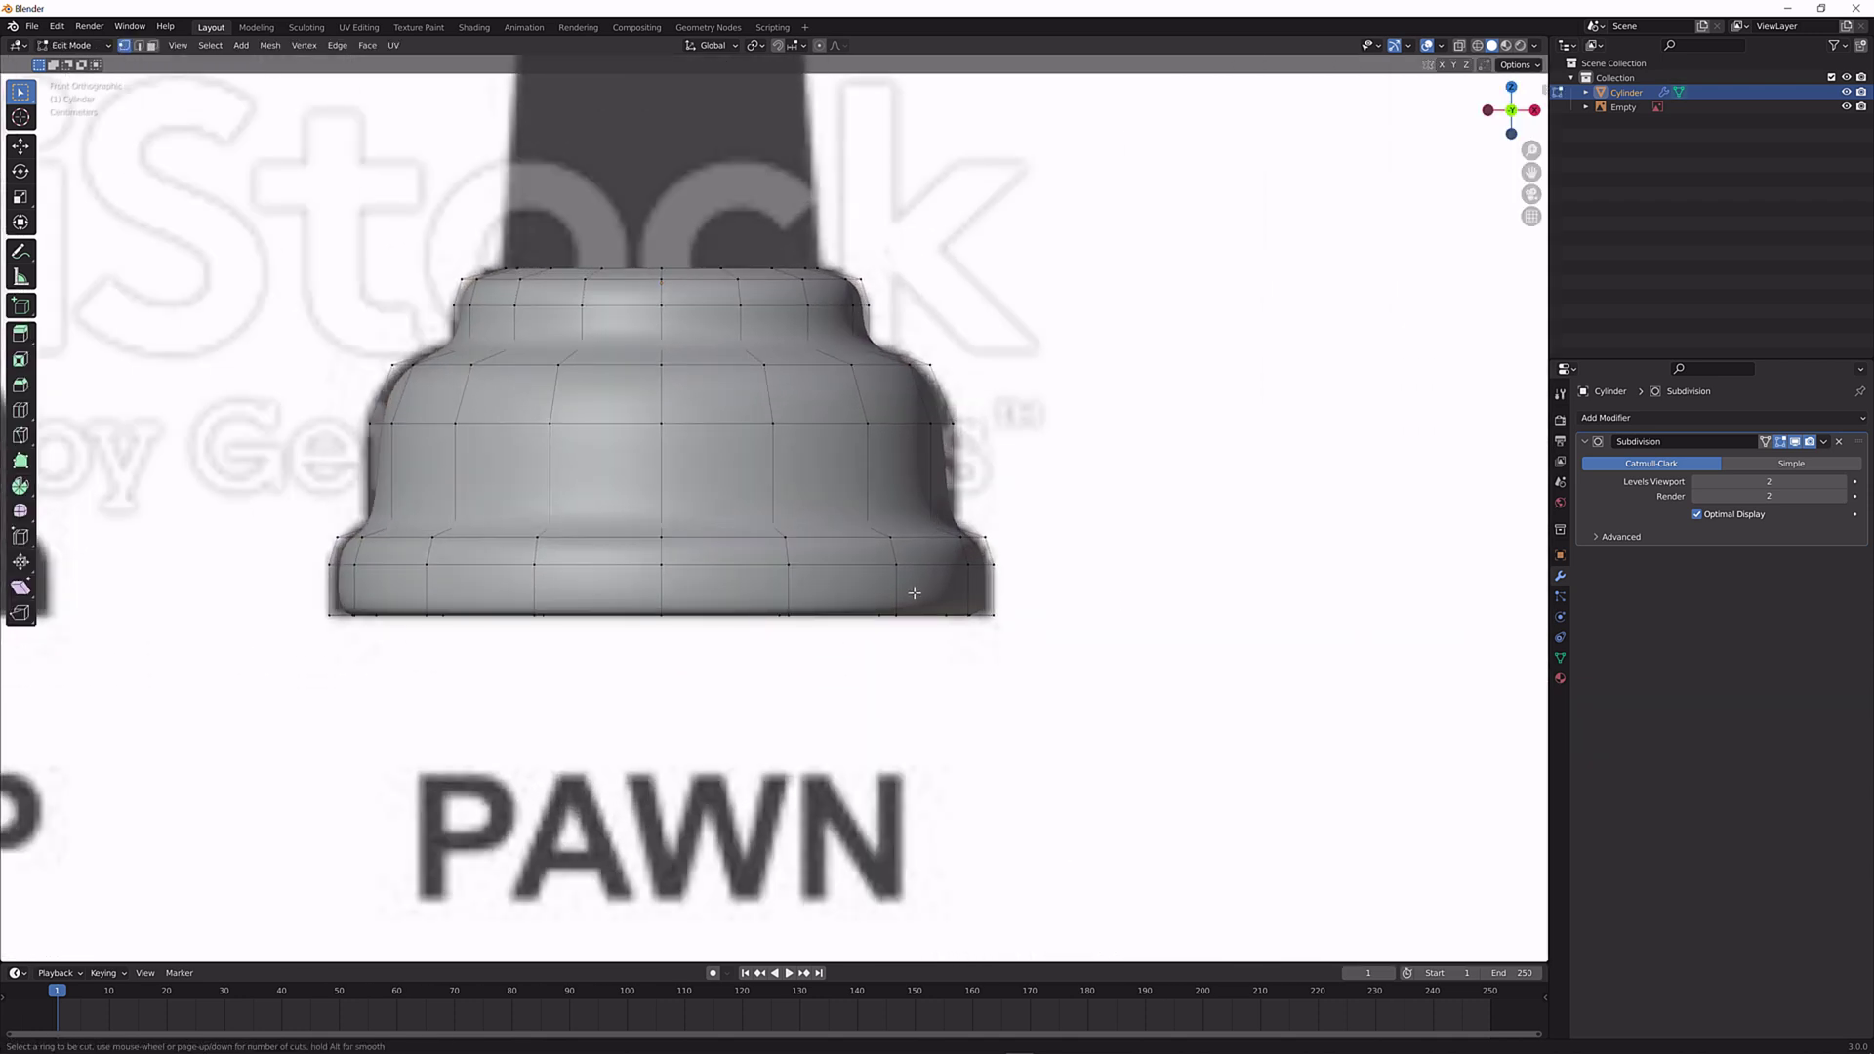
{"action": "key", "text": "ctrl+r"}
{"action": "left_click", "coordinate": [907, 593]}
{"action": "right_click", "coordinate": [907, 592]}
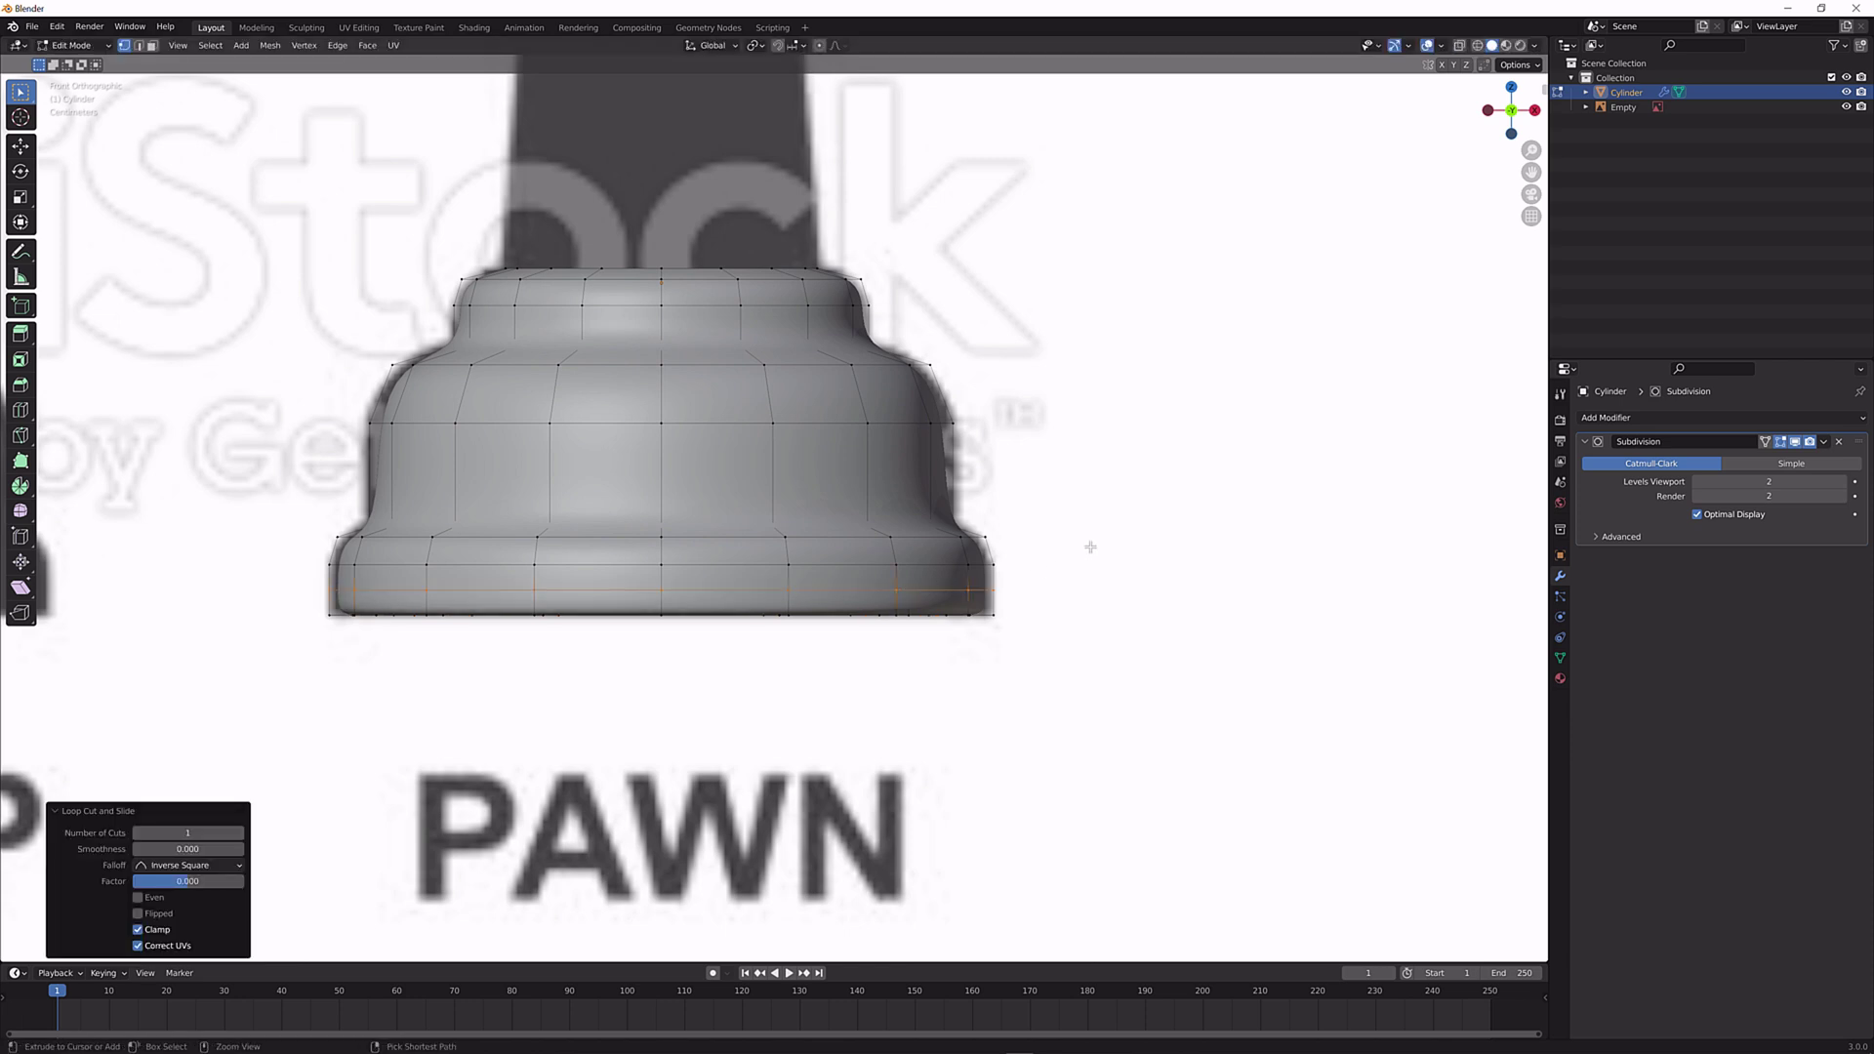
{"action": "key", "text": "ctrl+b"}
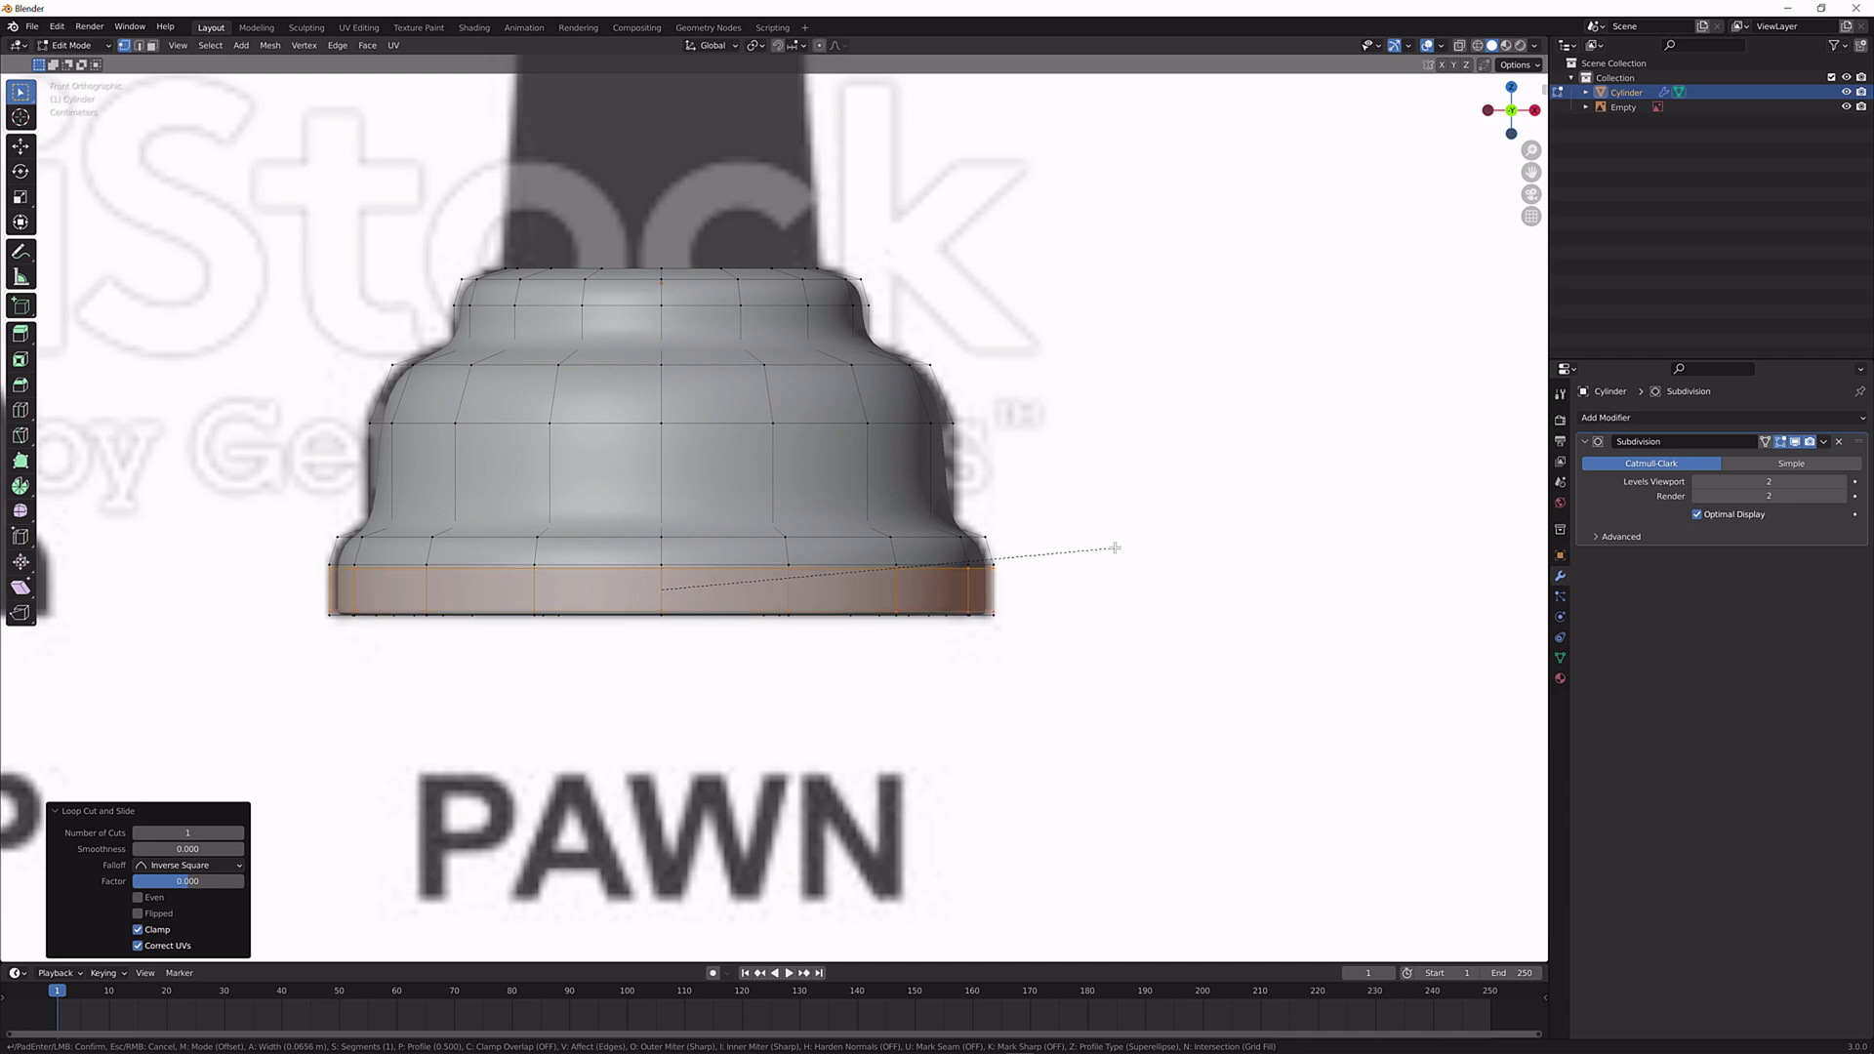
{"action": "left_click", "coordinate": [1115, 547]}
Raise the lower support loop of the lowest ledge about 0.004 m along Z, and return to Object Mode.
{"action": "scroll", "coordinate": [1114, 547], "scroll_direction": "up", "scroll_amount": 2}
{"action": "right_click", "coordinate": [996, 664], "text": "alt"}
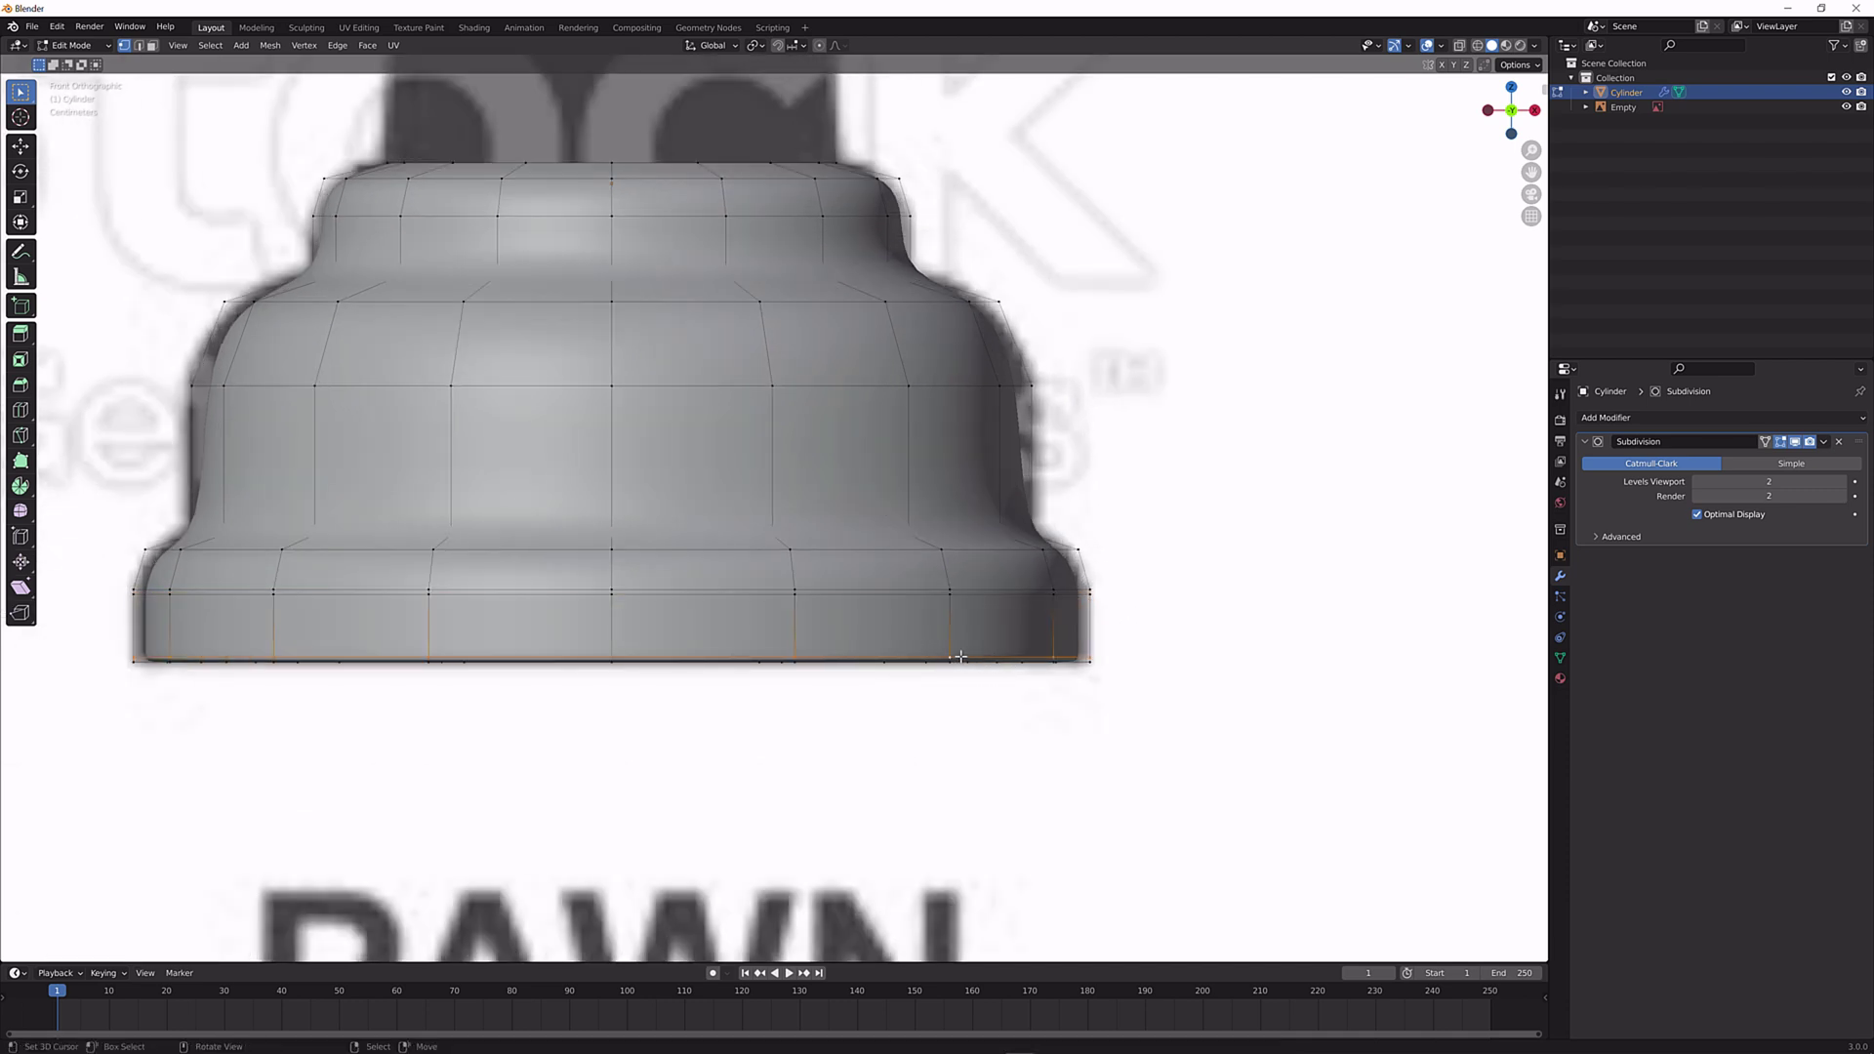
{"action": "key", "text": "g"}
{"action": "key", "text": "z"}
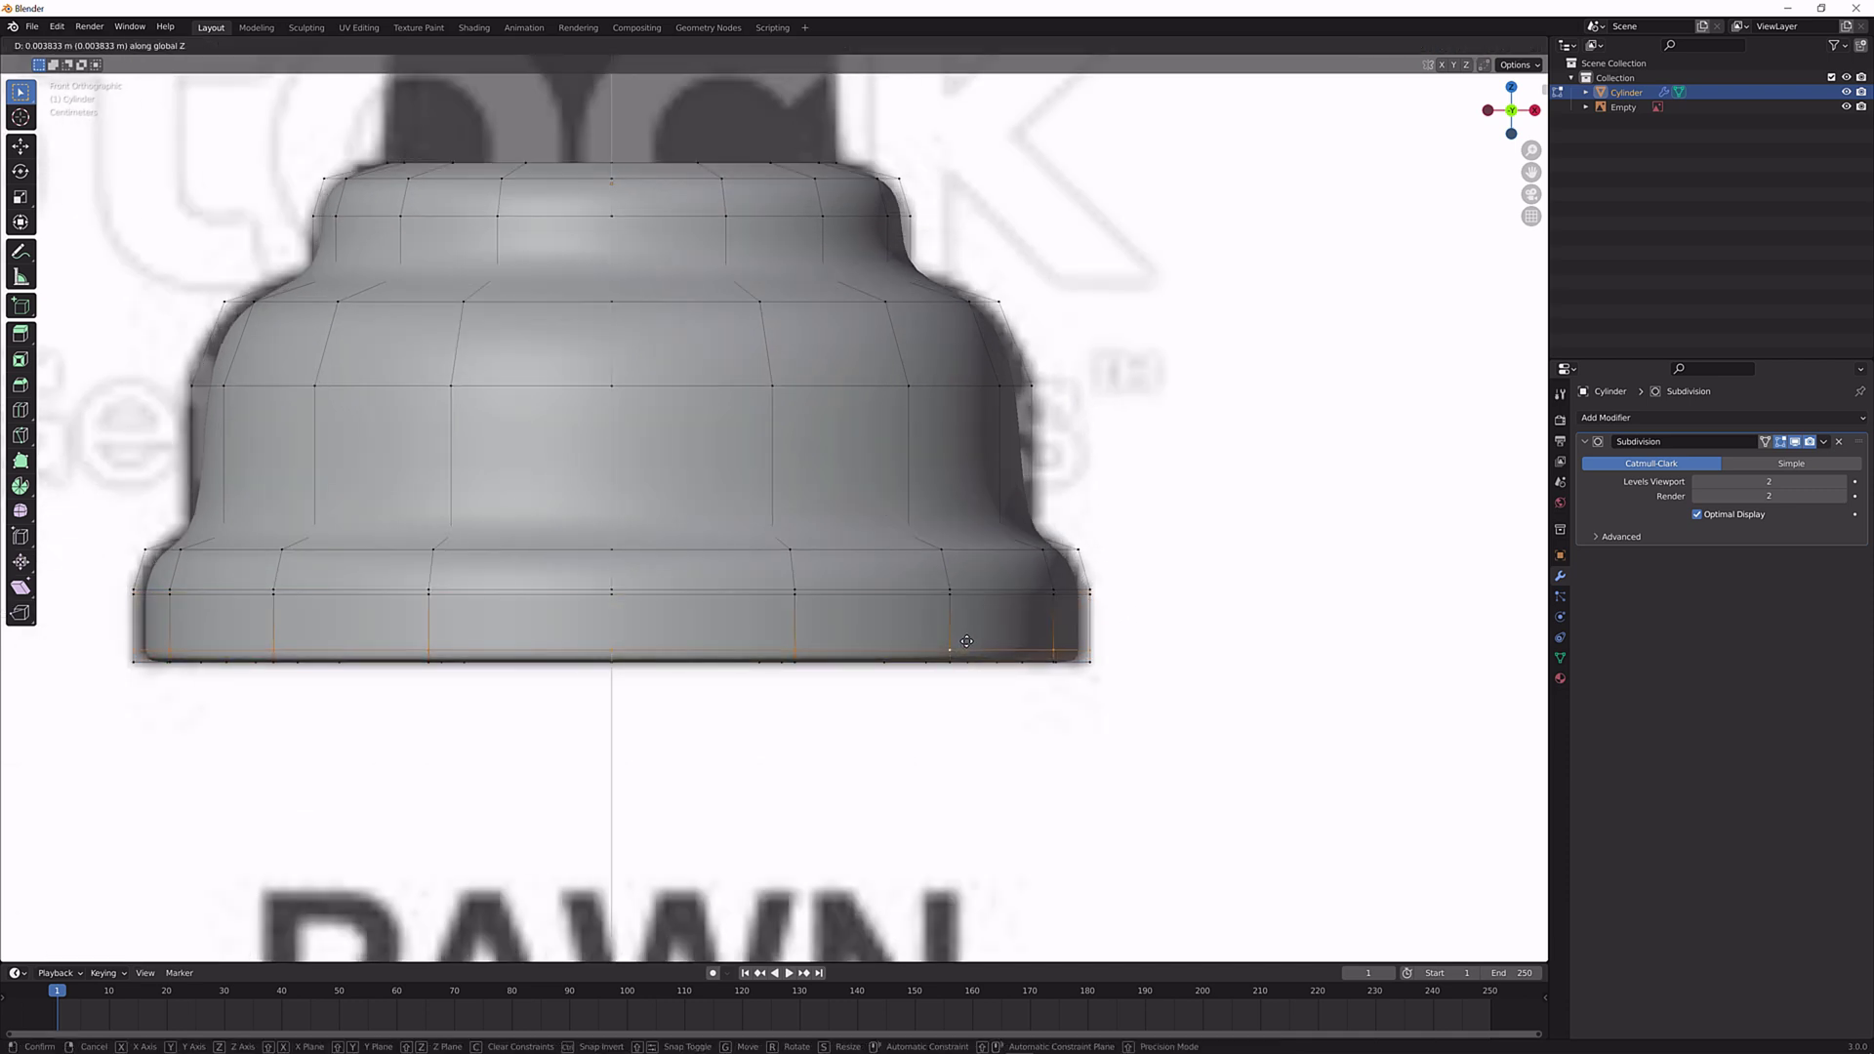
{"action": "left_click", "coordinate": [967, 641]}
{"action": "key", "text": "Tab"}
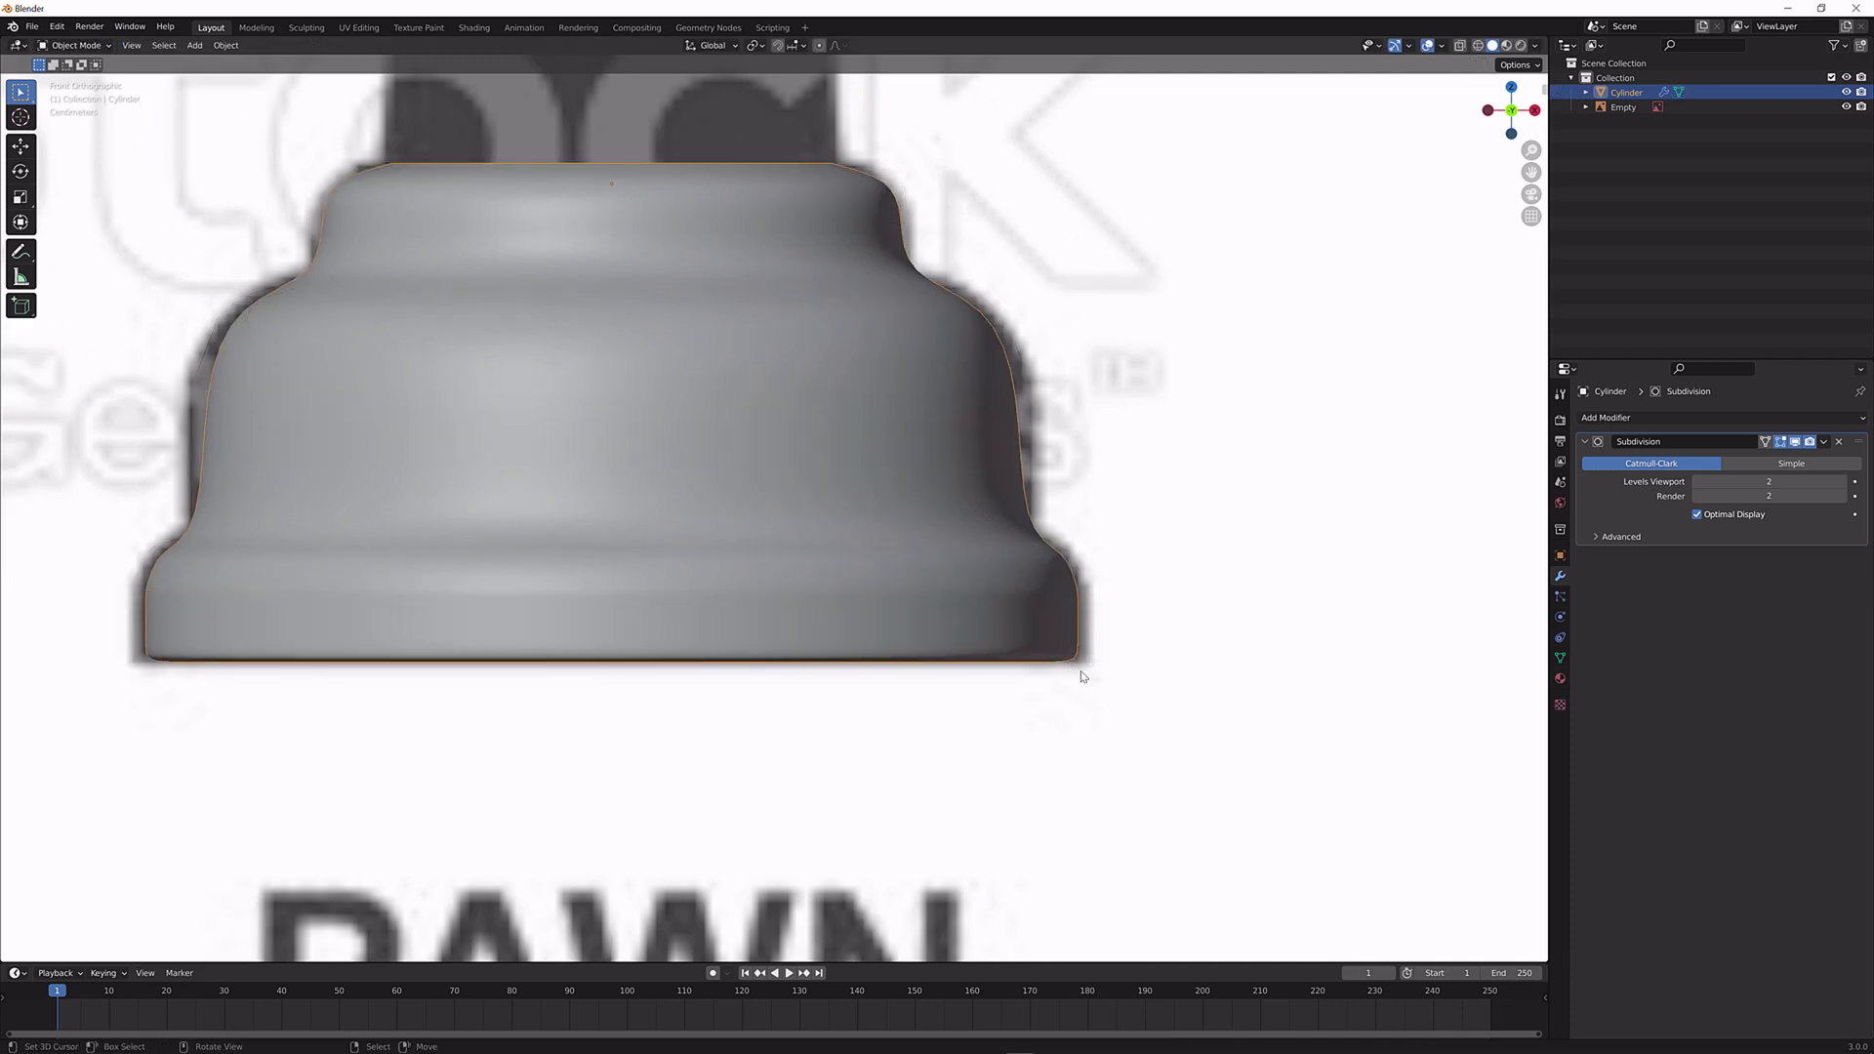
{"action": "middle_click_drag", "start_coordinate": [976, 518], "coordinate": [1082, 595], "text": "shift"}
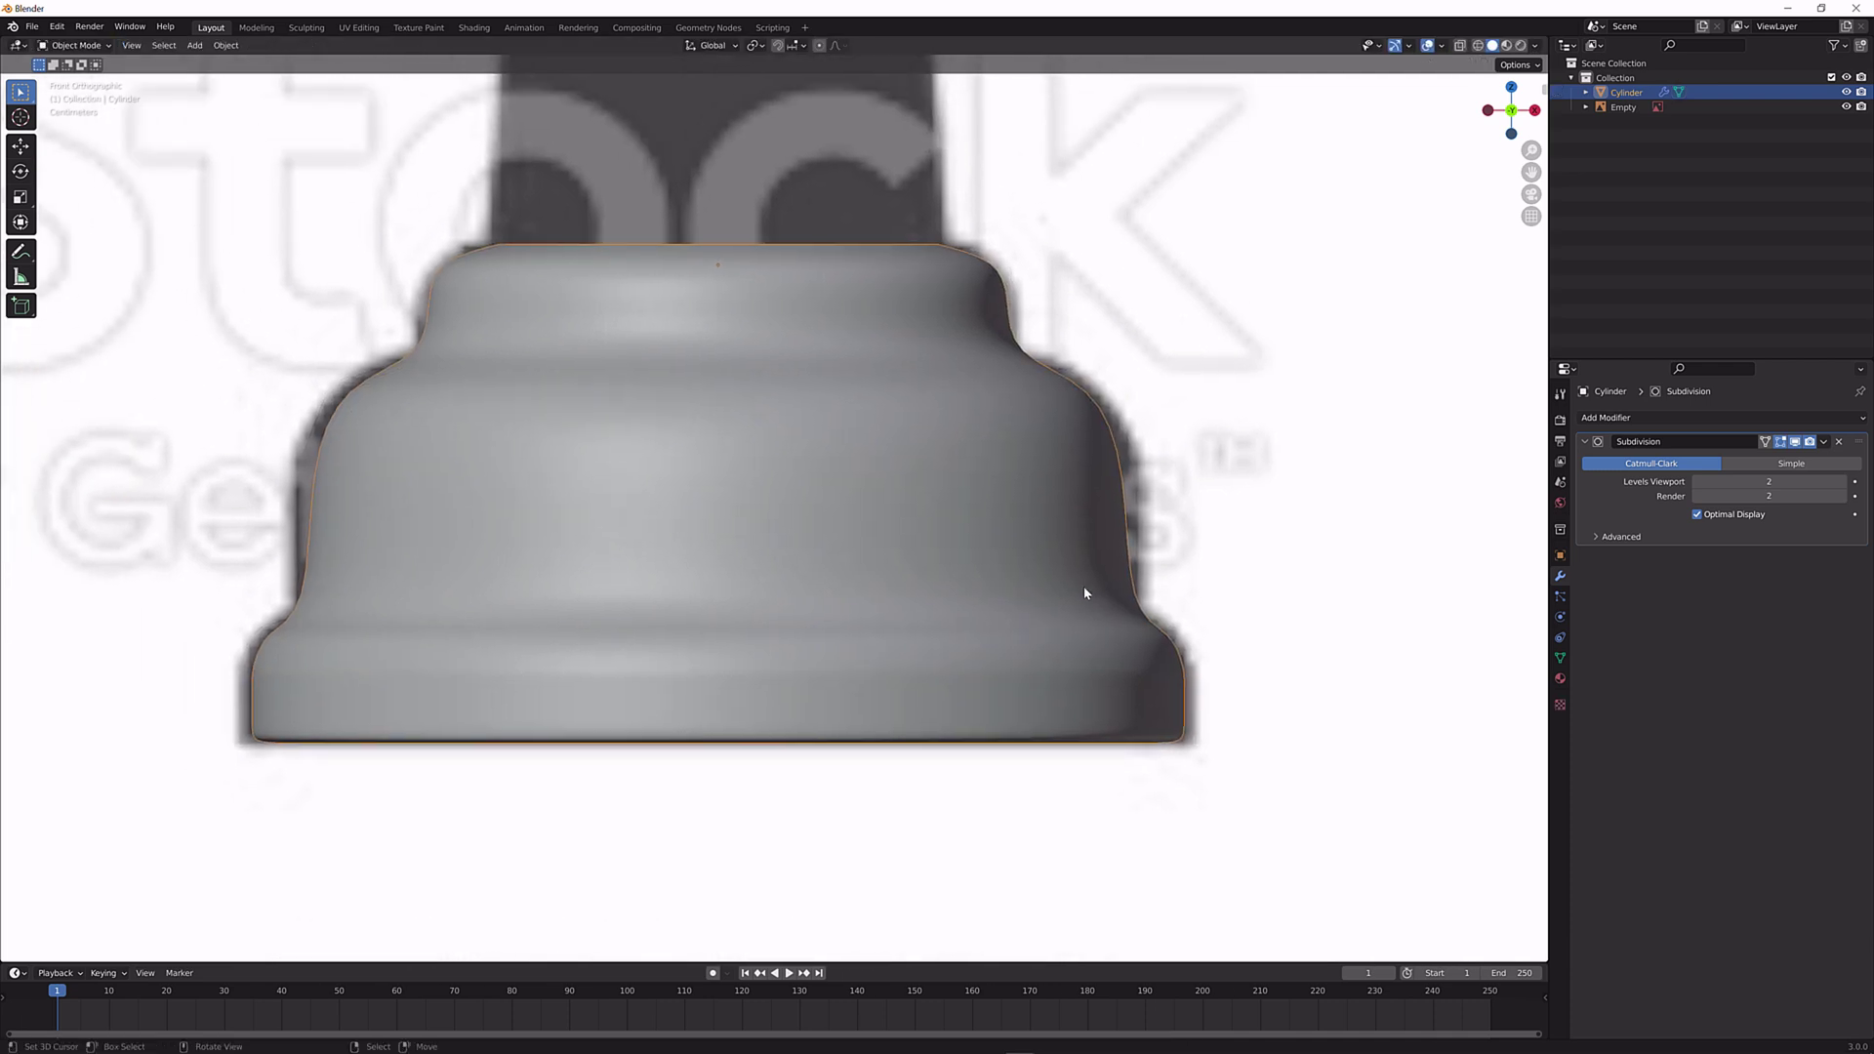
In Edit Mode, cut a centred edge loop around the wide middle tier, bevel it out to the tier's edges, and return to Object Mode.
{"action": "key", "text": "Tab"}
{"action": "key", "text": "ctrl+r"}
{"action": "left_click", "coordinate": [1012, 494]}
{"action": "right_click", "coordinate": [1019, 494]}
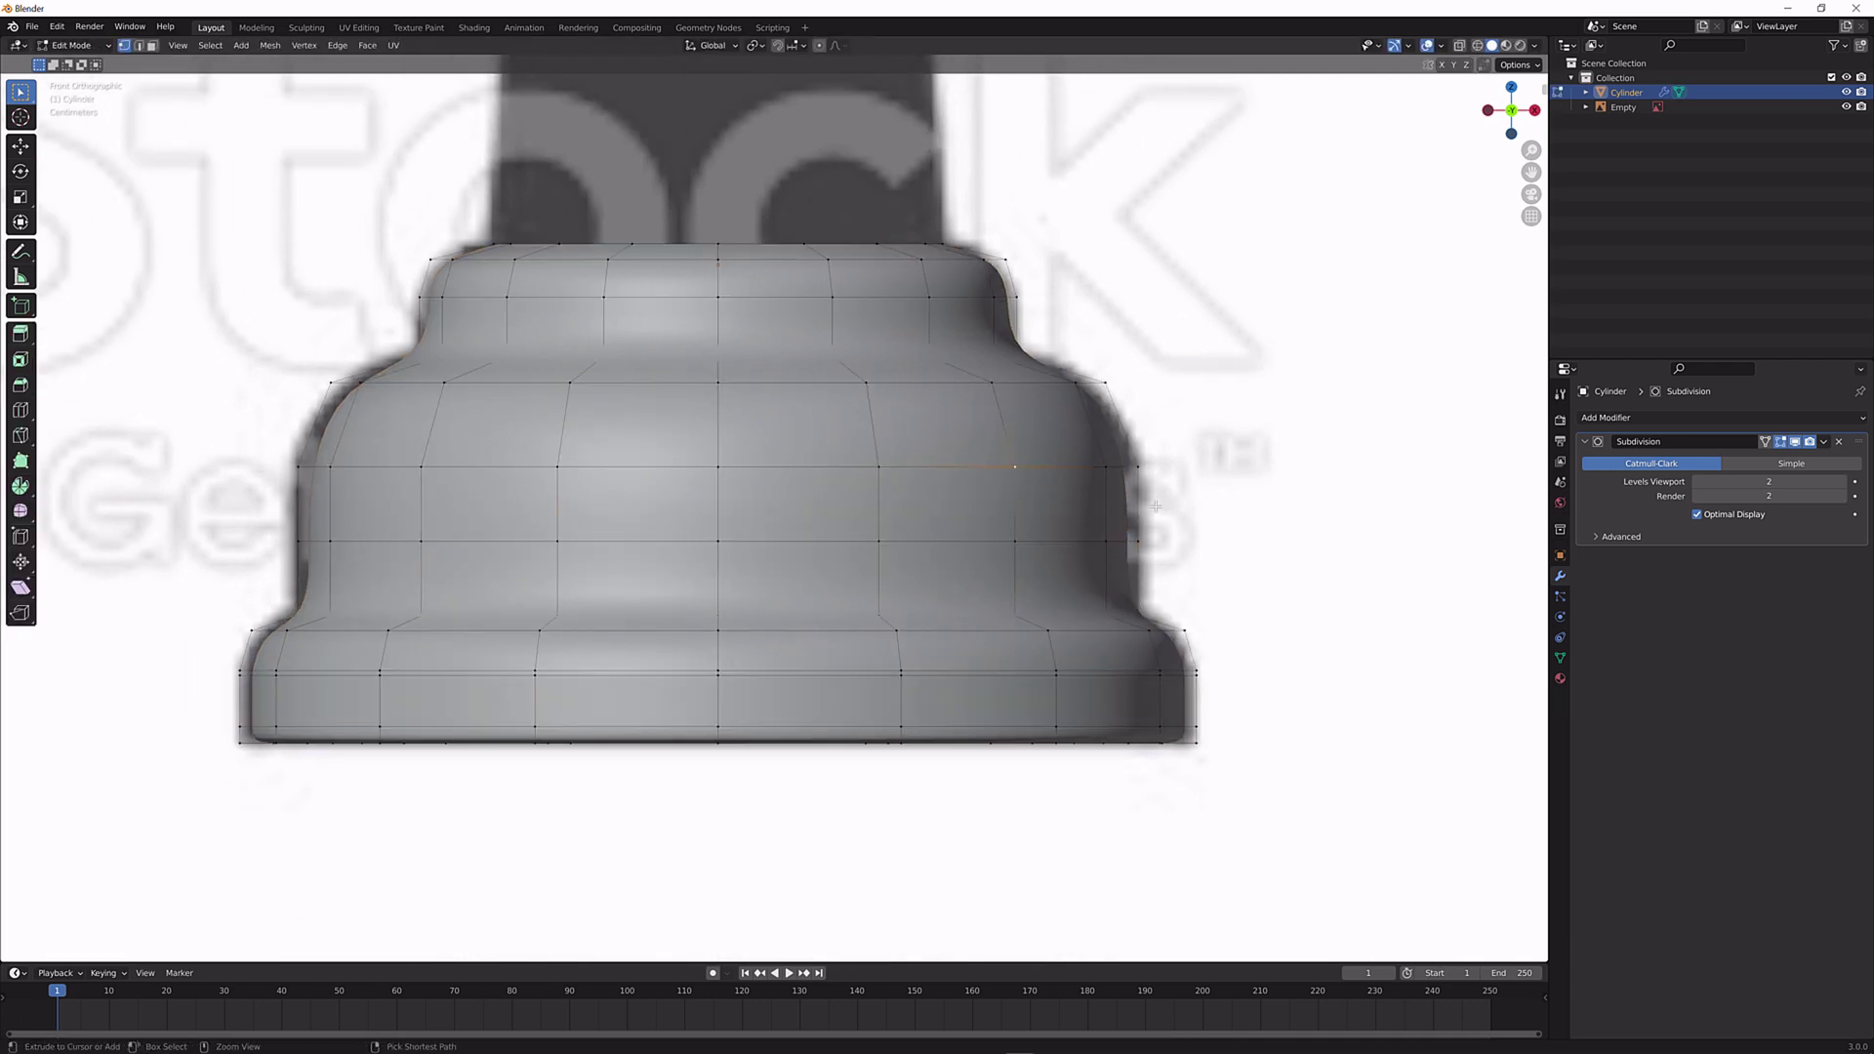
{"action": "left_click", "coordinate": [977, 516], "text": "alt"}
{"action": "key", "text": "ctrl+b"}
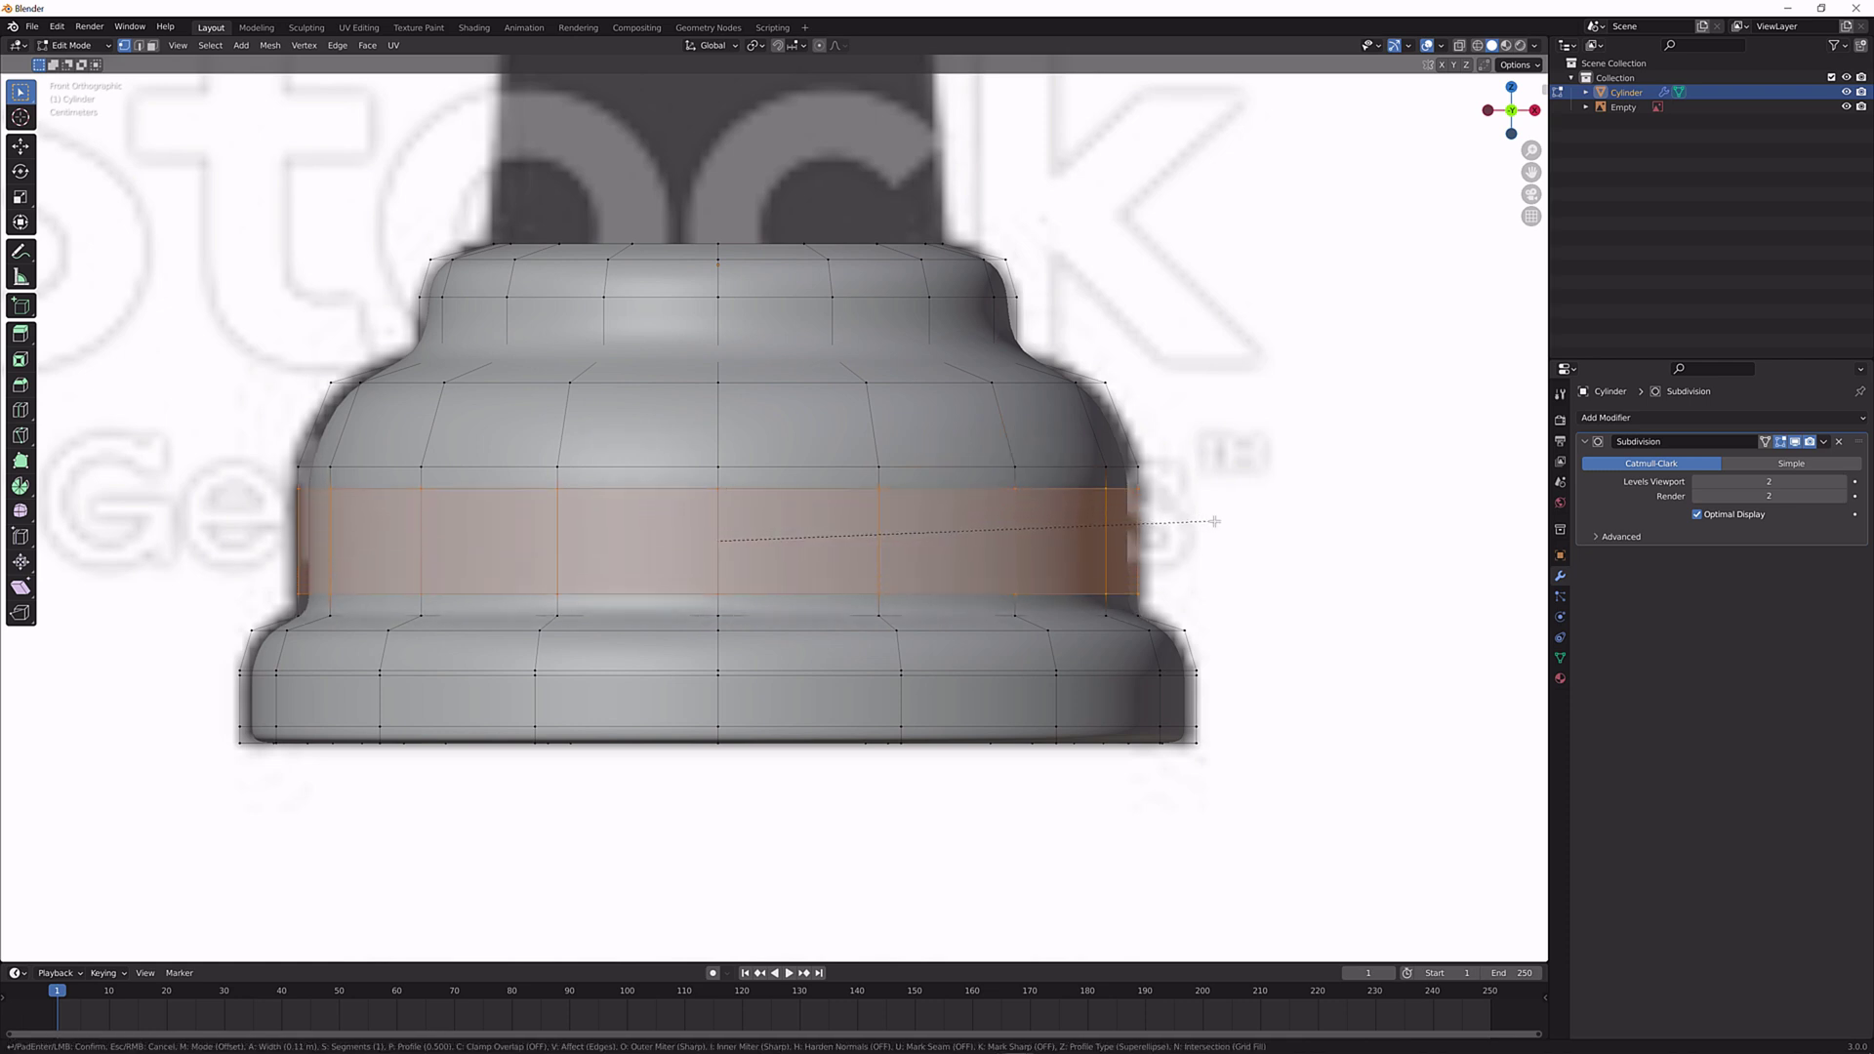
{"action": "left_click", "coordinate": [1218, 523]}
{"action": "key", "text": "Tab"}
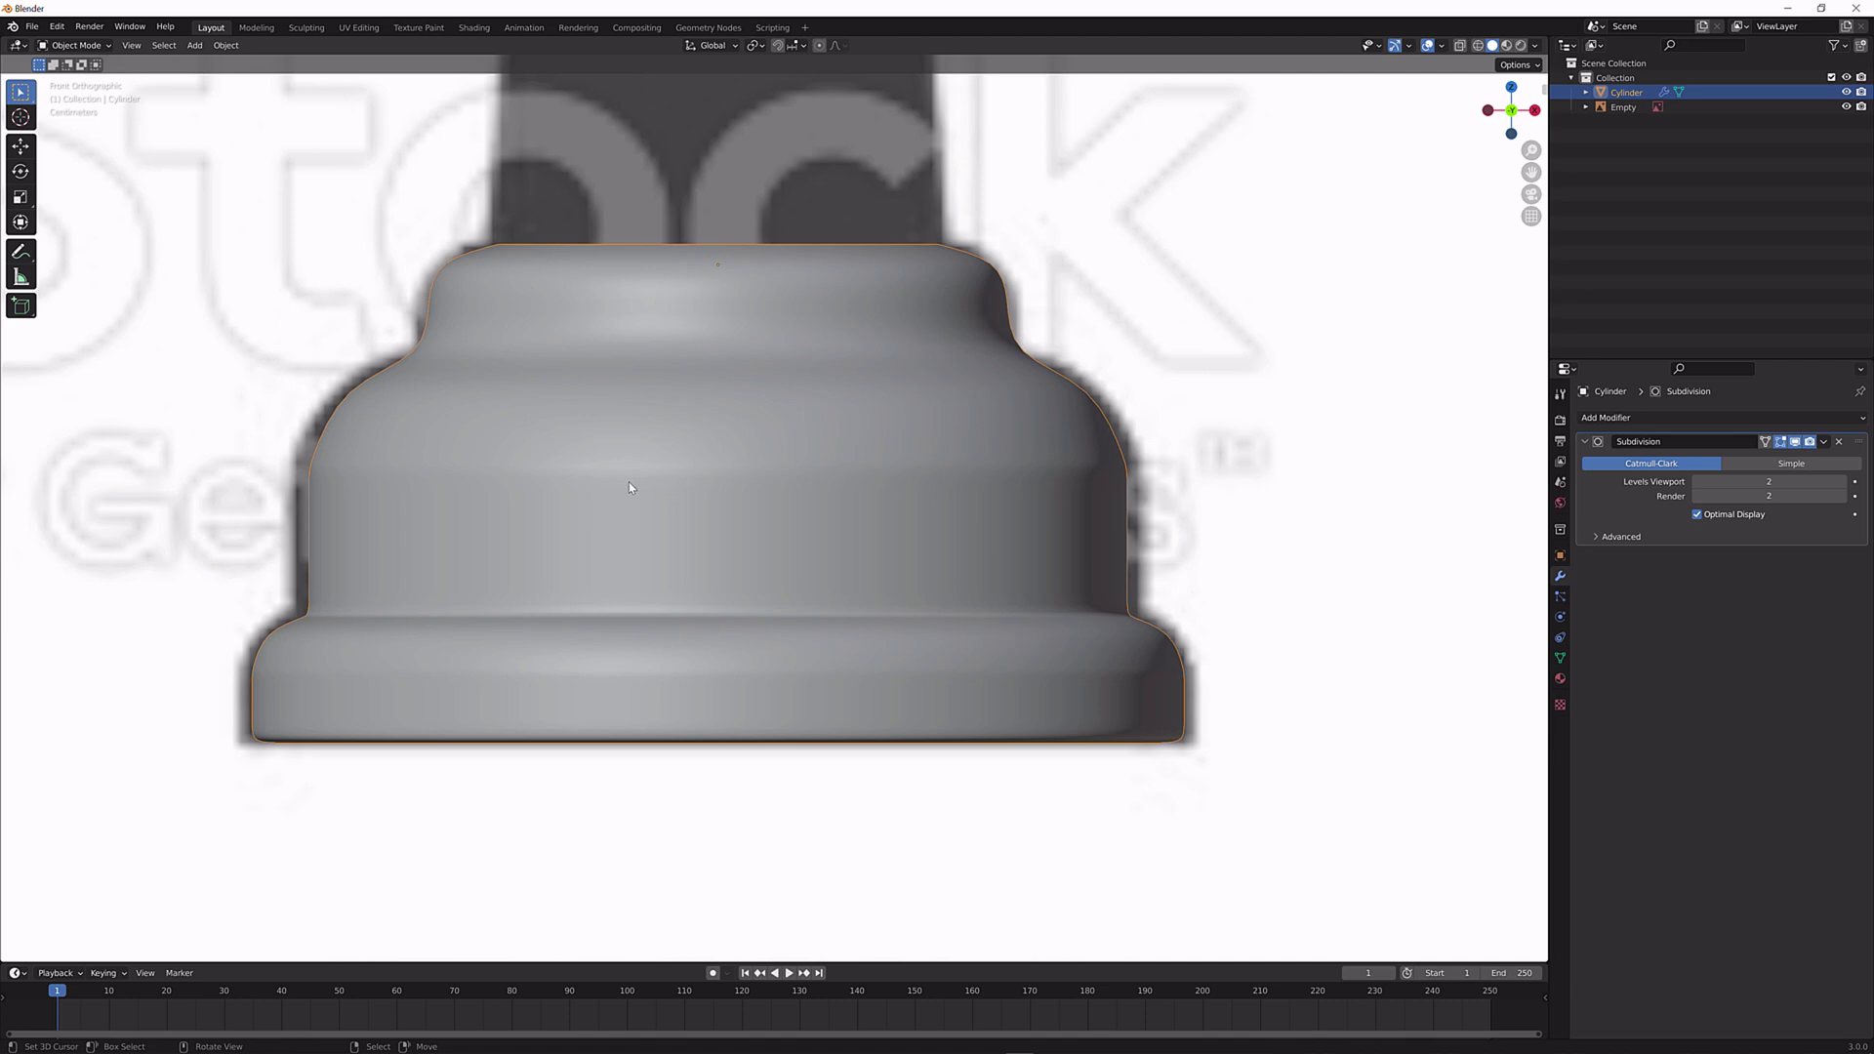
{"action": "middle_click_drag", "start_coordinate": [908, 481], "coordinate": [961, 602], "text": "shift"}
In Edit Mode, cut a centred edge loop around the top tier, bevel it across the vertical wall, and return to Object Mode.
{"action": "key", "text": "Tab"}
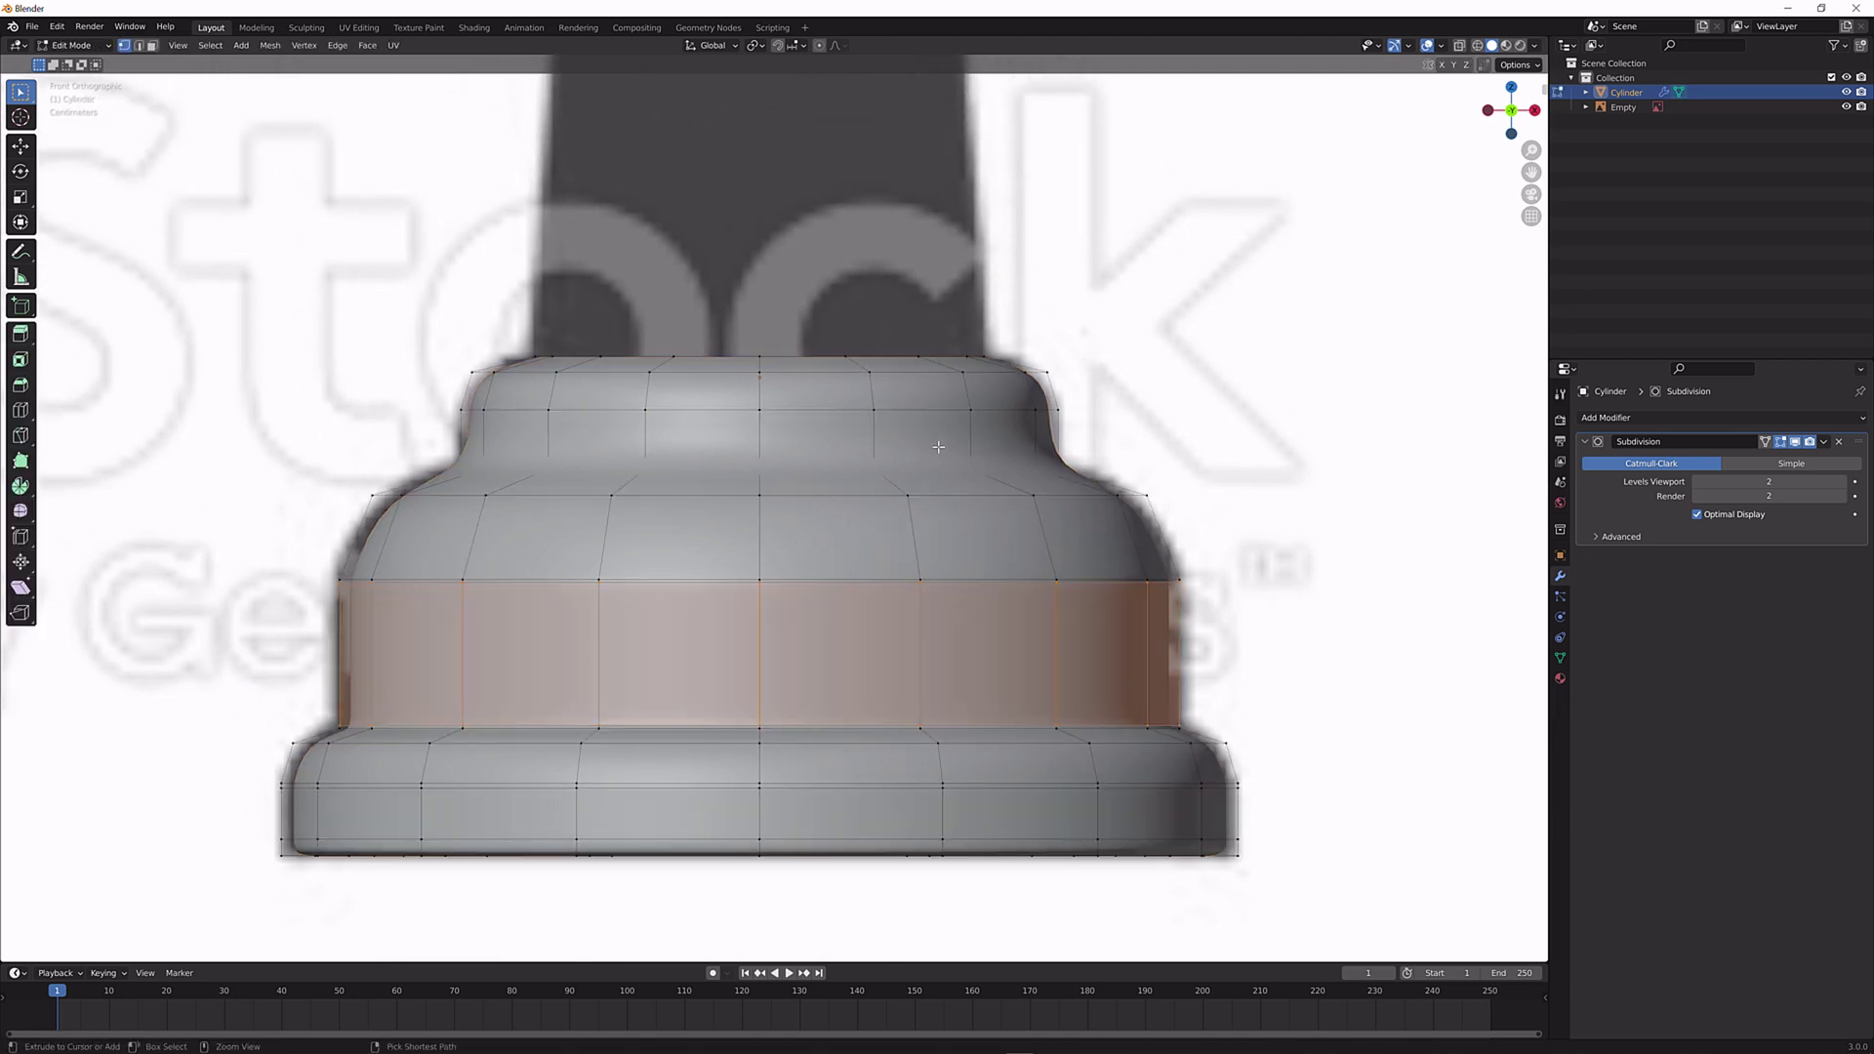
{"action": "left_click", "coordinate": [932, 440], "text": "alt"}
{"action": "key", "text": "ctrl+b"}
{"action": "right_click", "coordinate": [1204, 423]}
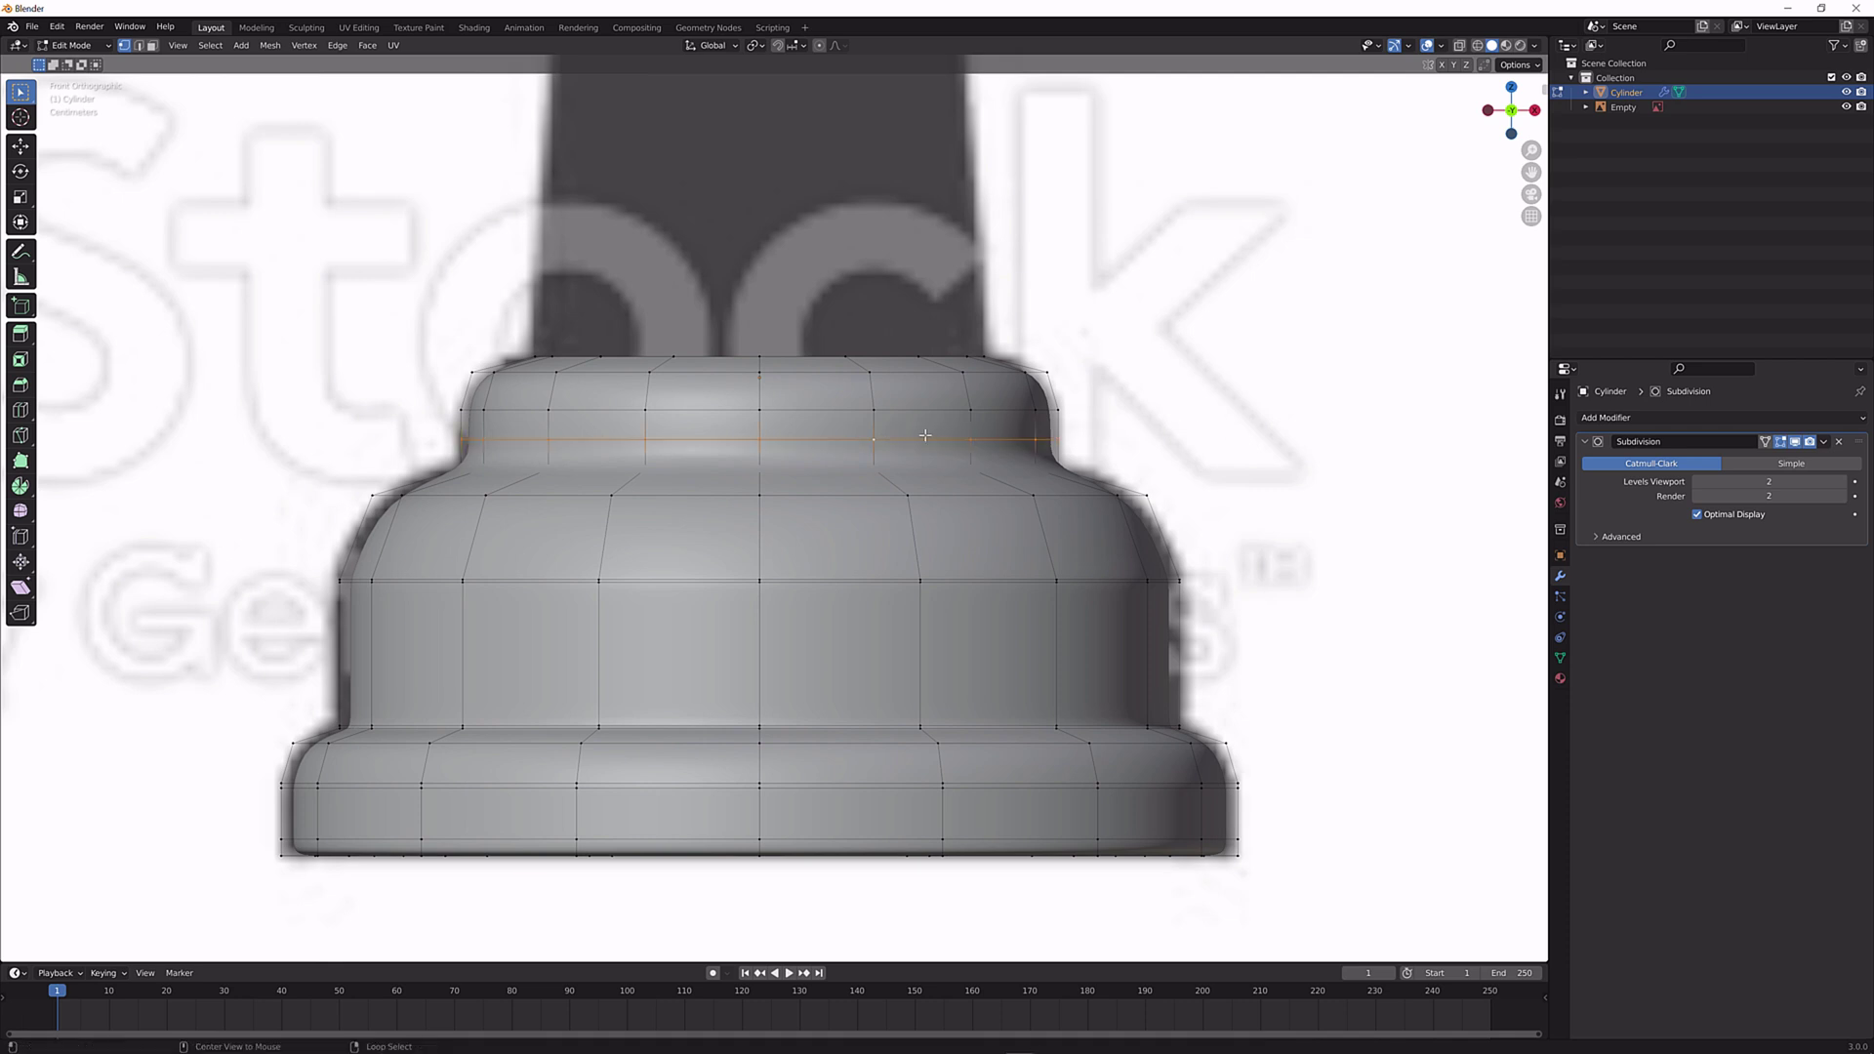
{"action": "key", "text": "ctrl+b"}
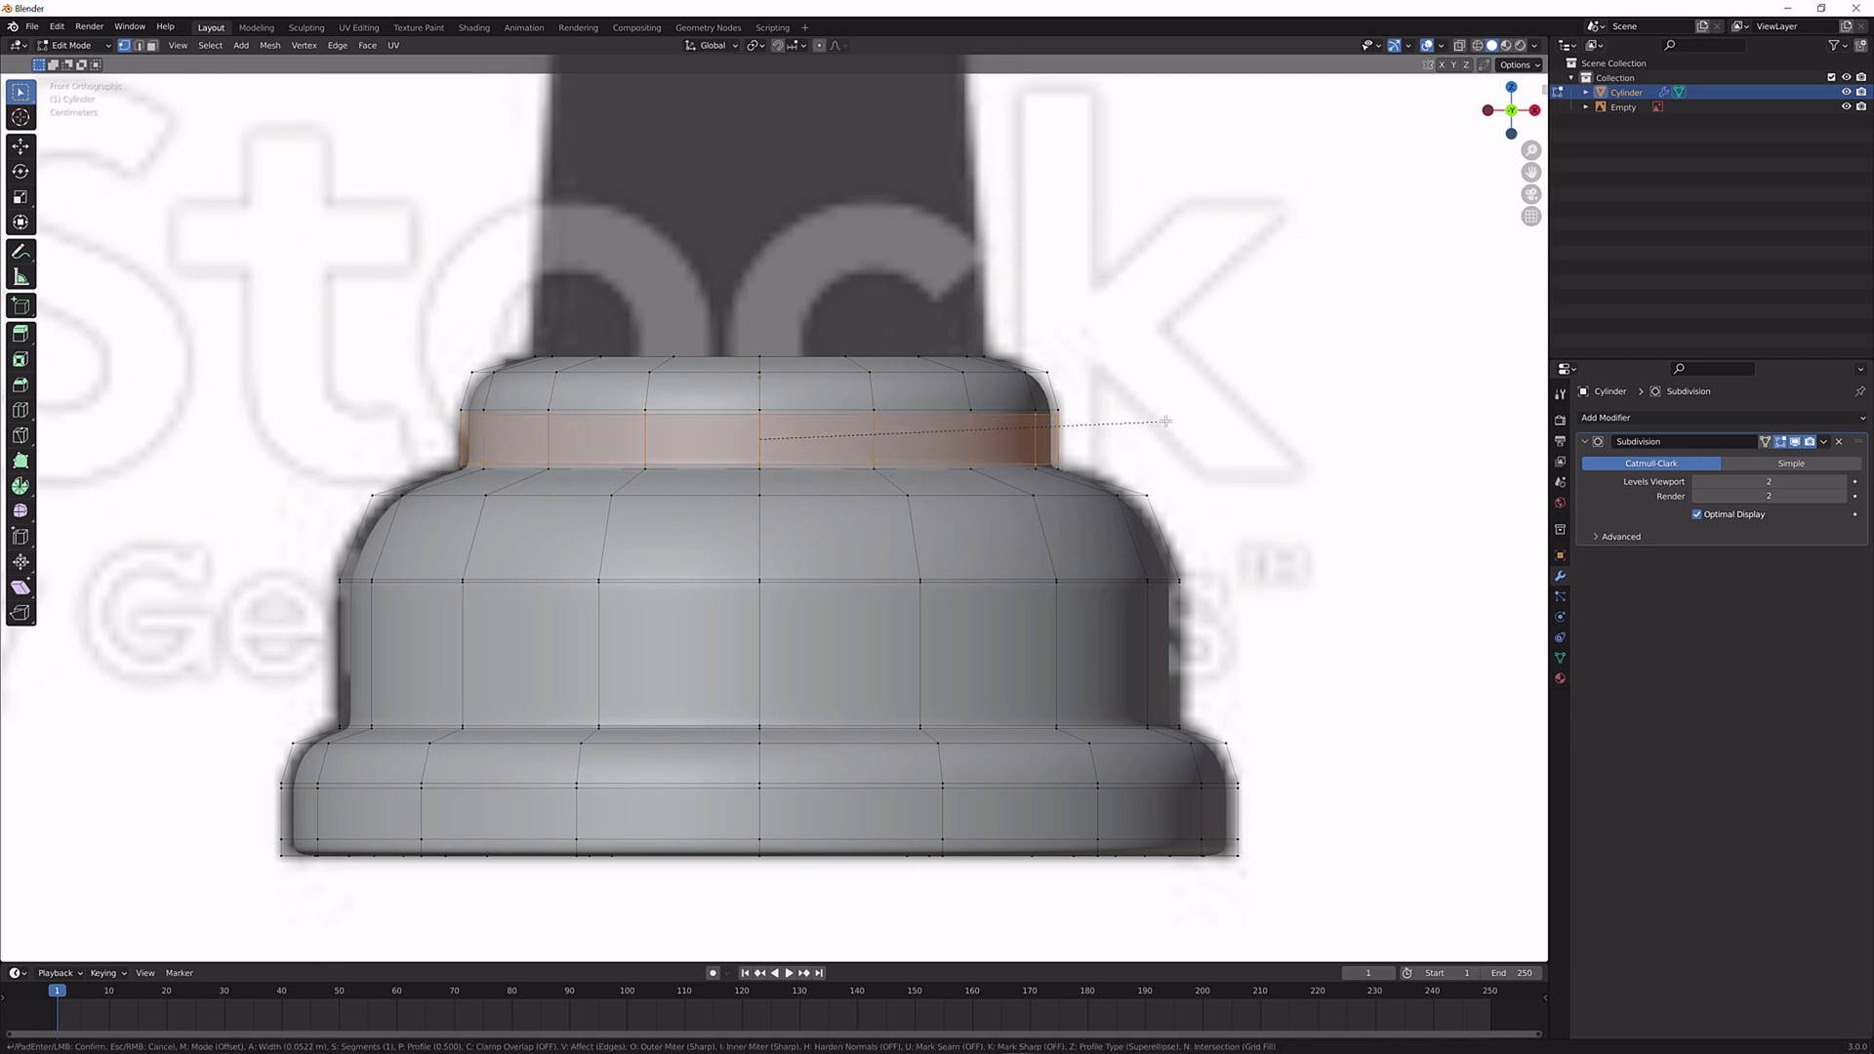
{"action": "left_click", "coordinate": [1169, 422]}
{"action": "key", "text": "Tab"}
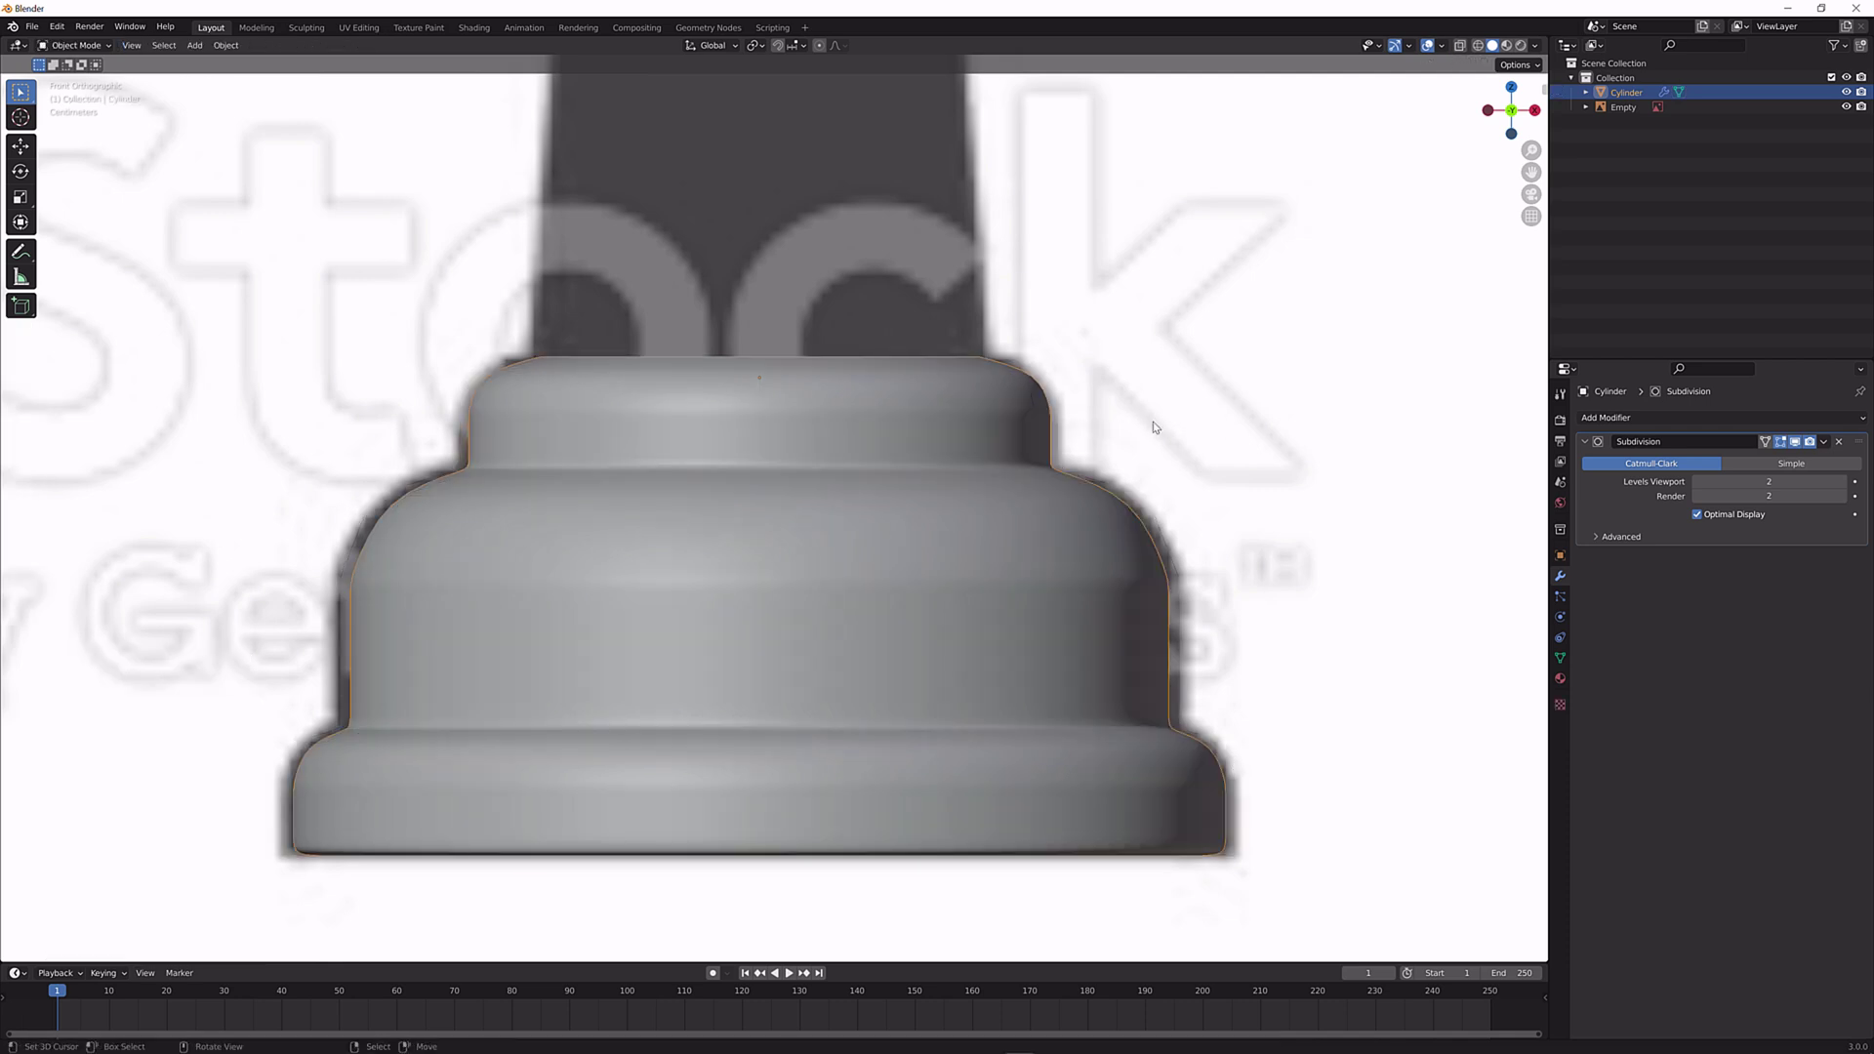
In Edit Mode, scale the middle tier's upper shoulder loop by about 1.036 to match the silhouette.
{"action": "scroll", "coordinate": [1154, 390], "scroll_direction": "down", "scroll_amount": 5}
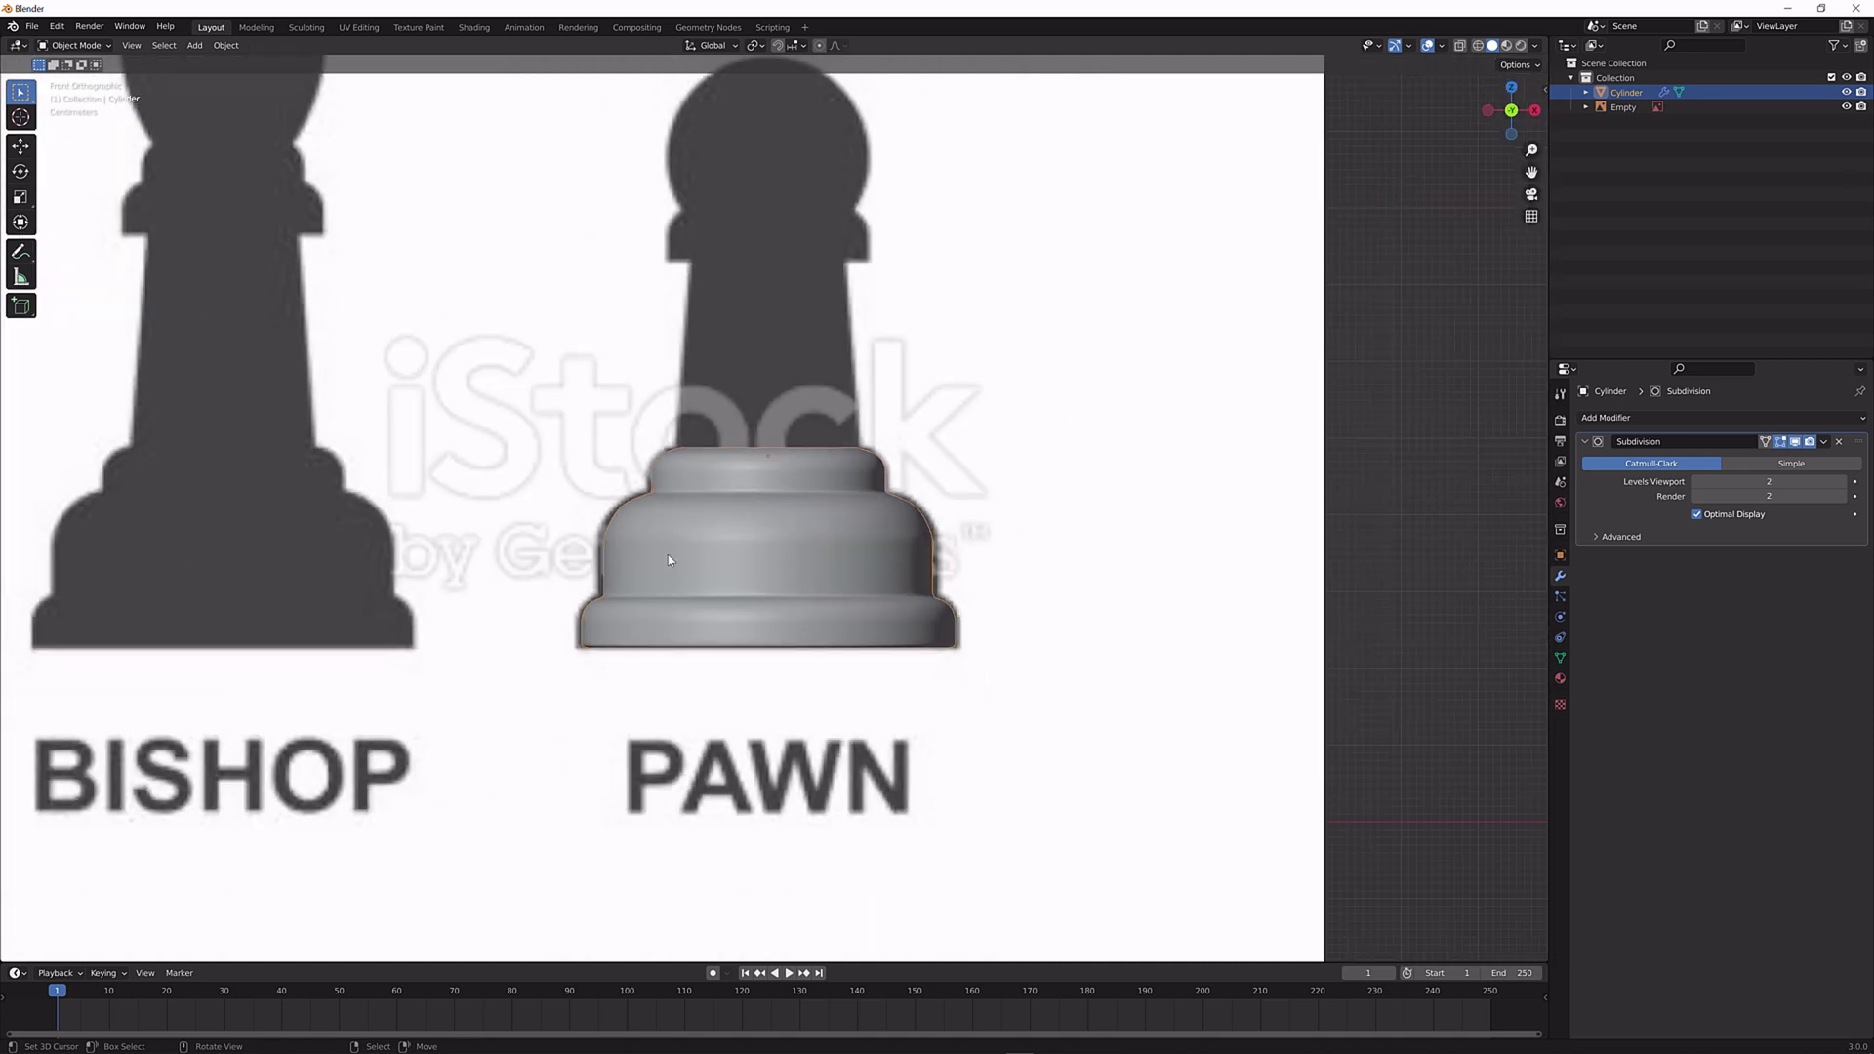
{"action": "scroll", "coordinate": [946, 483], "scroll_direction": "down", "scroll_amount": 3}
{"action": "scroll", "coordinate": [954, 419], "scroll_direction": "up", "scroll_amount": 6}
{"action": "key", "text": "Tab"}
{"action": "scroll", "coordinate": [996, 526], "scroll_direction": "up", "scroll_amount": 1}
{"action": "left_click", "coordinate": [1015, 497], "text": "alt"}
{"action": "key", "text": "s"}
{"action": "left_click", "coordinate": [1167, 476]}
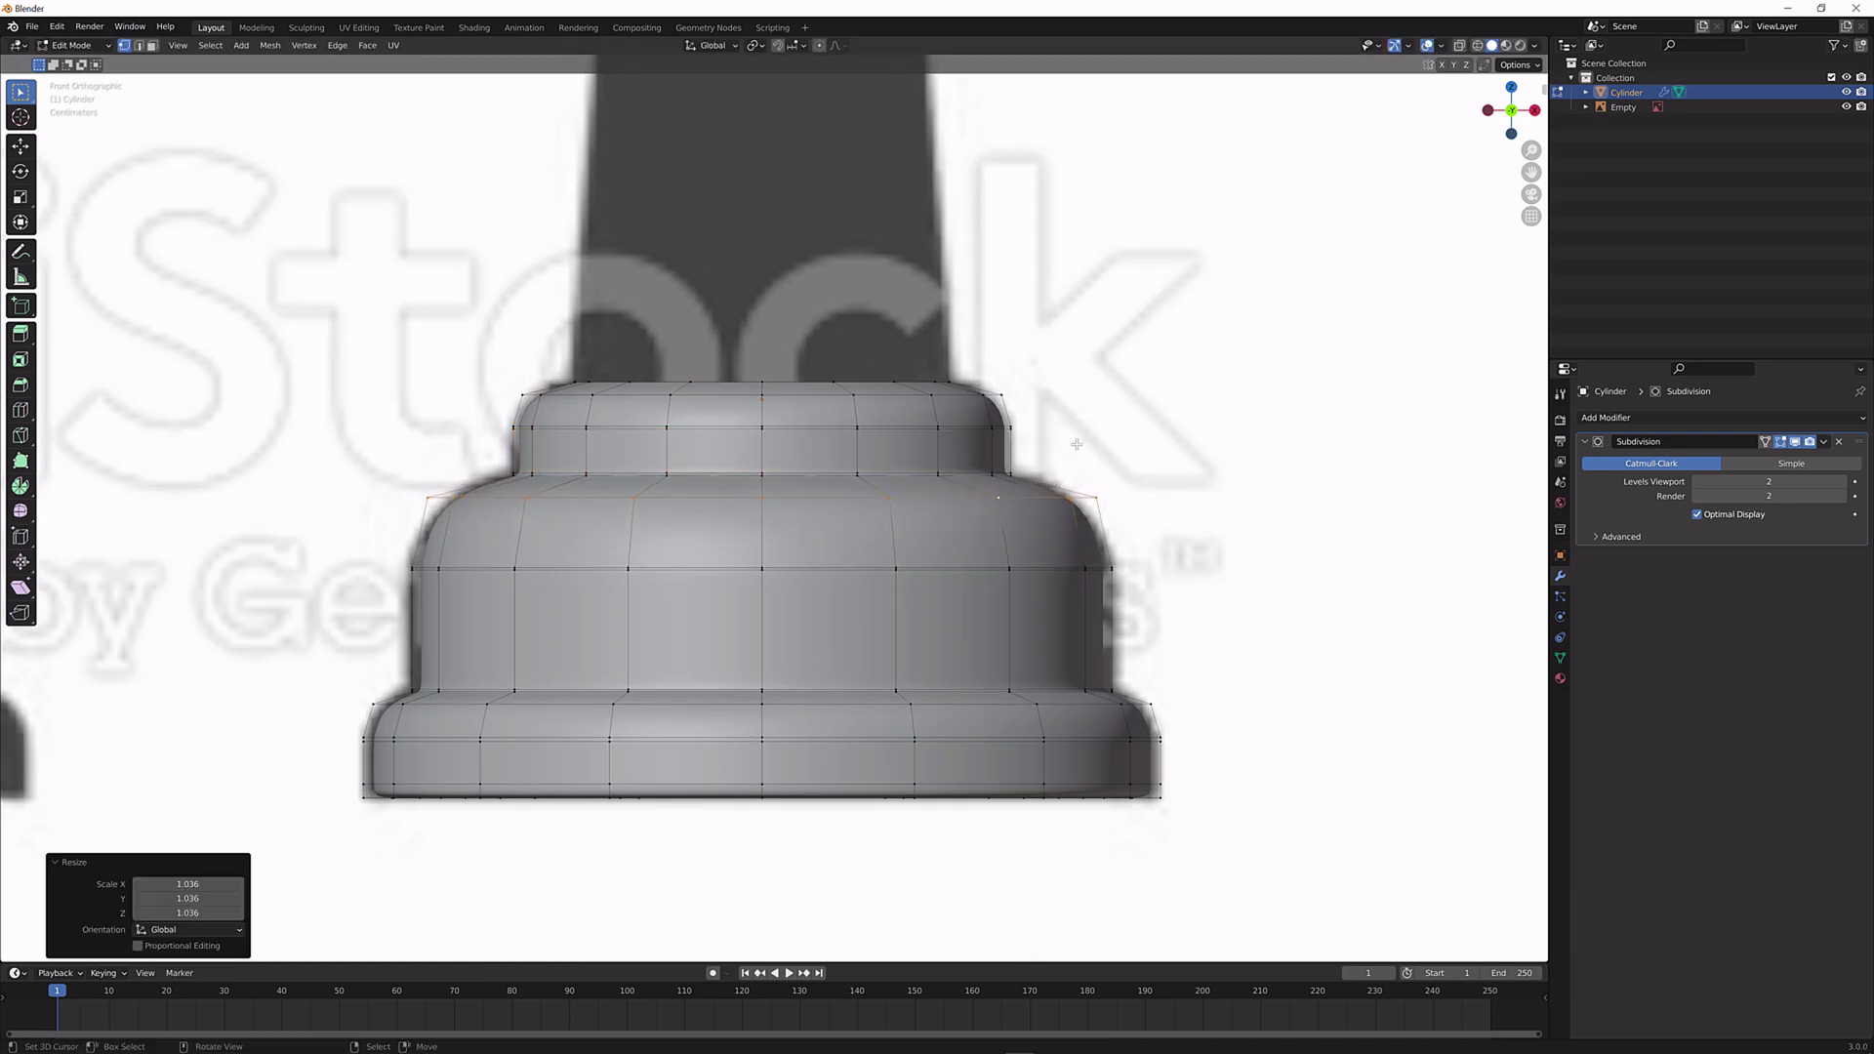
Scale up the top tier's upper shoulder loop to match the silhouette, and return to Object Mode.
{"action": "left_click", "coordinate": [962, 396], "text": "alt"}
{"action": "key", "text": "s"}
{"action": "left_click", "coordinate": [1072, 399]}
{"action": "middle_click_drag", "start_coordinate": [1110, 723], "coordinate": [1003, 590], "text": "shift"}
{"action": "key", "text": "Tab"}
{"action": "scroll", "coordinate": [1079, 556], "scroll_direction": "down", "scroll_amount": 2}
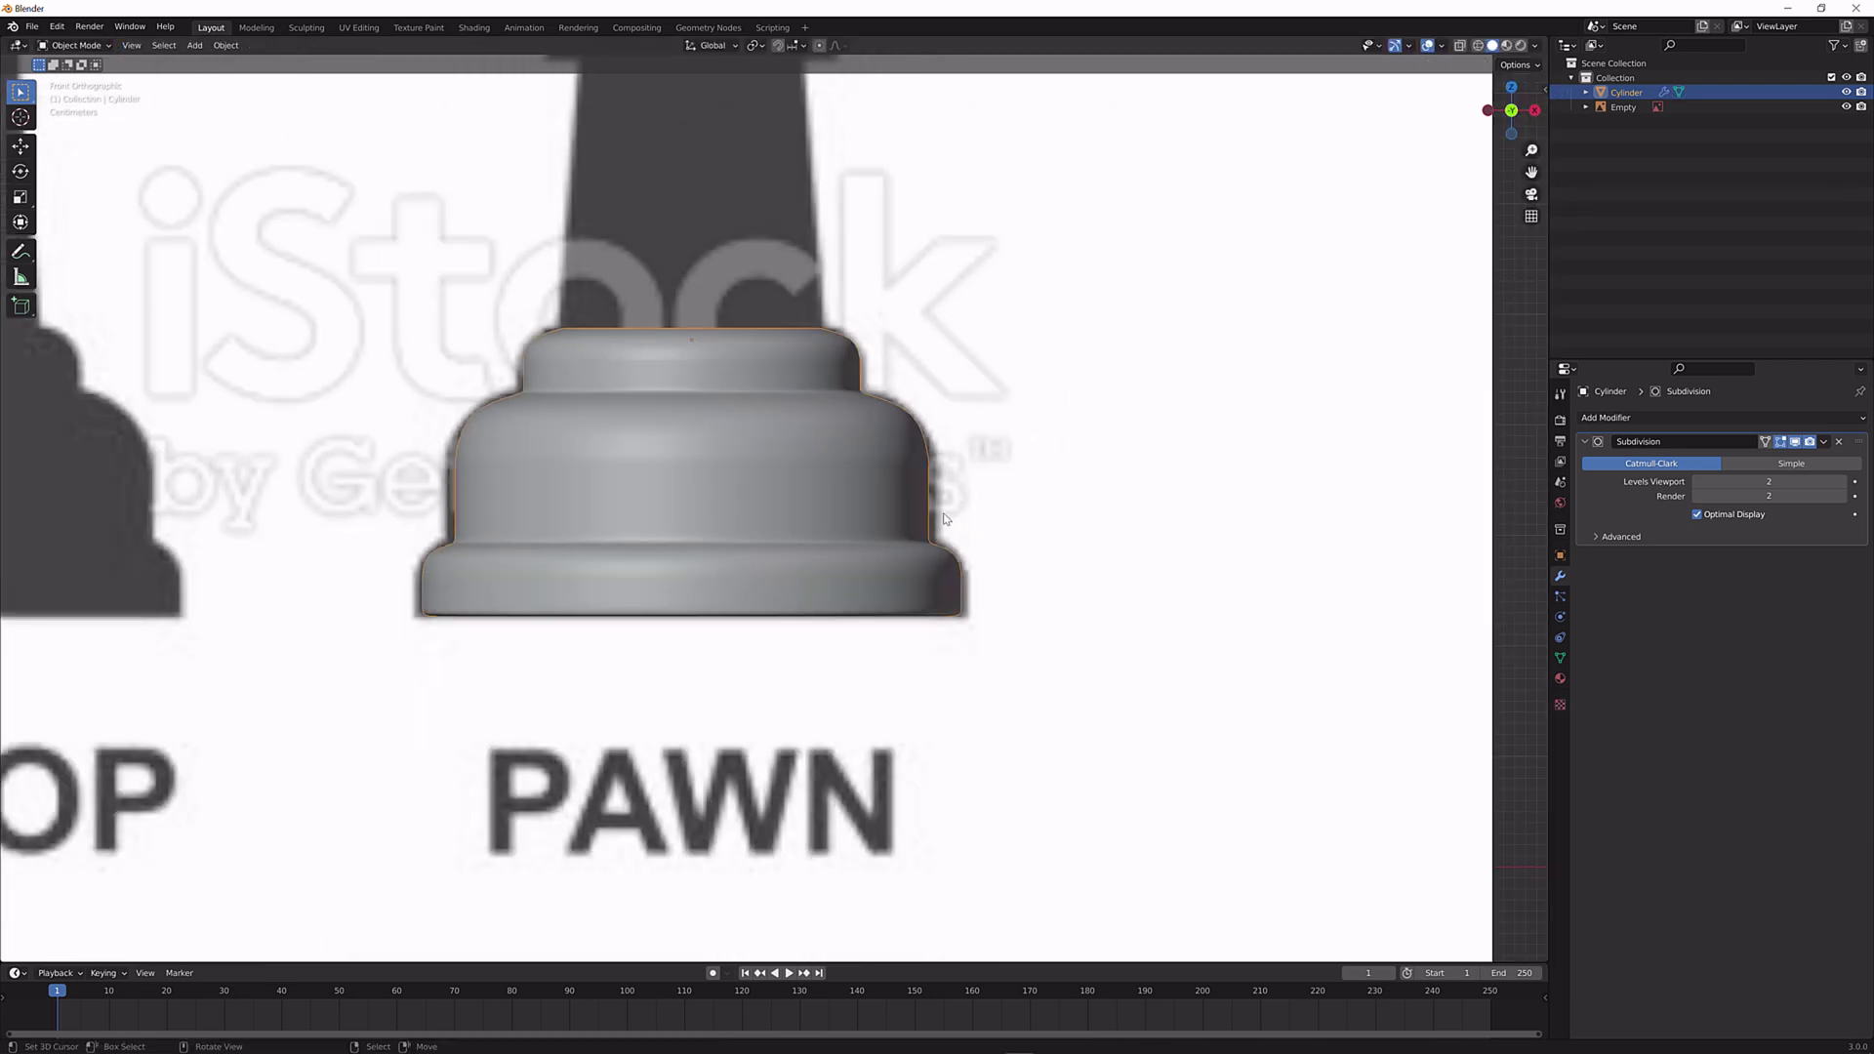
Duplicate the pawn base and move the copy about 1.02 m along X, clear of the reference image.
{"action": "scroll", "coordinate": [927, 517], "scroll_direction": "down", "scroll_amount": 4}
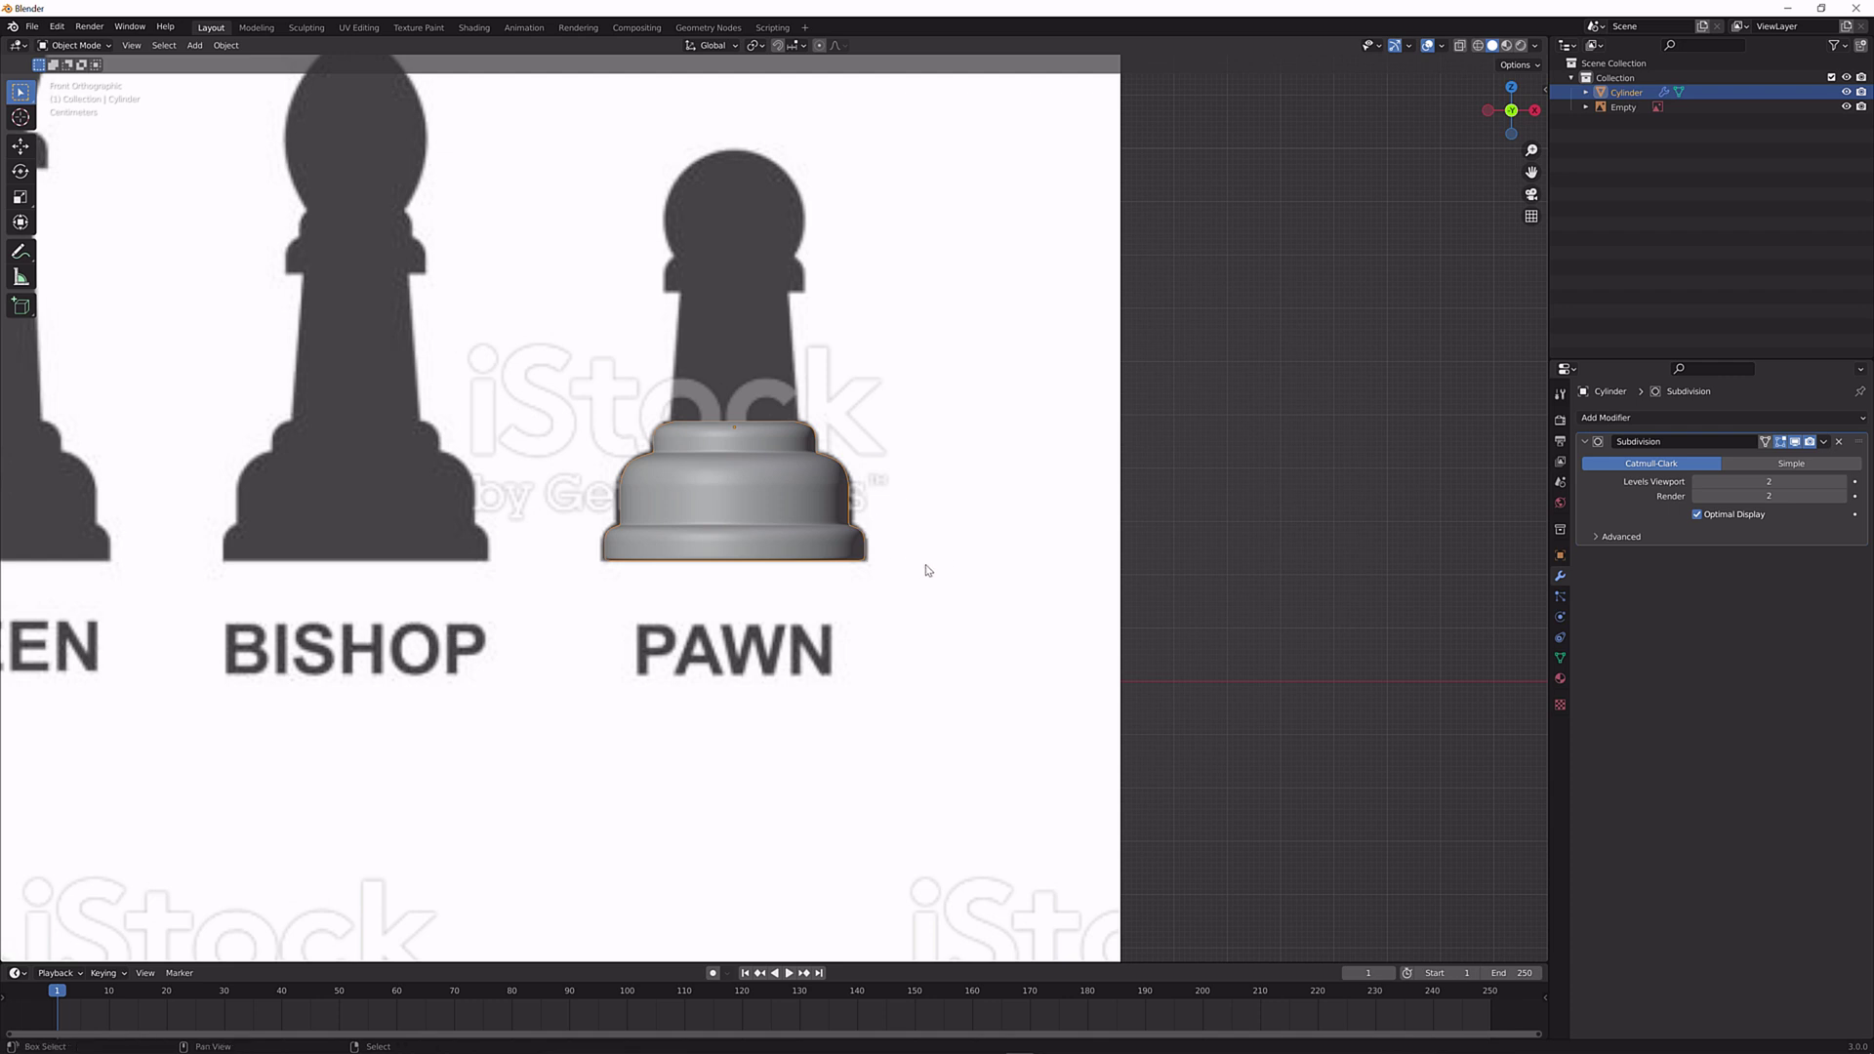
{"action": "key", "text": "shift+d"}
{"action": "right_click", "coordinate": [981, 503]}
{"action": "key", "text": "g"}
{"action": "key", "text": "x"}
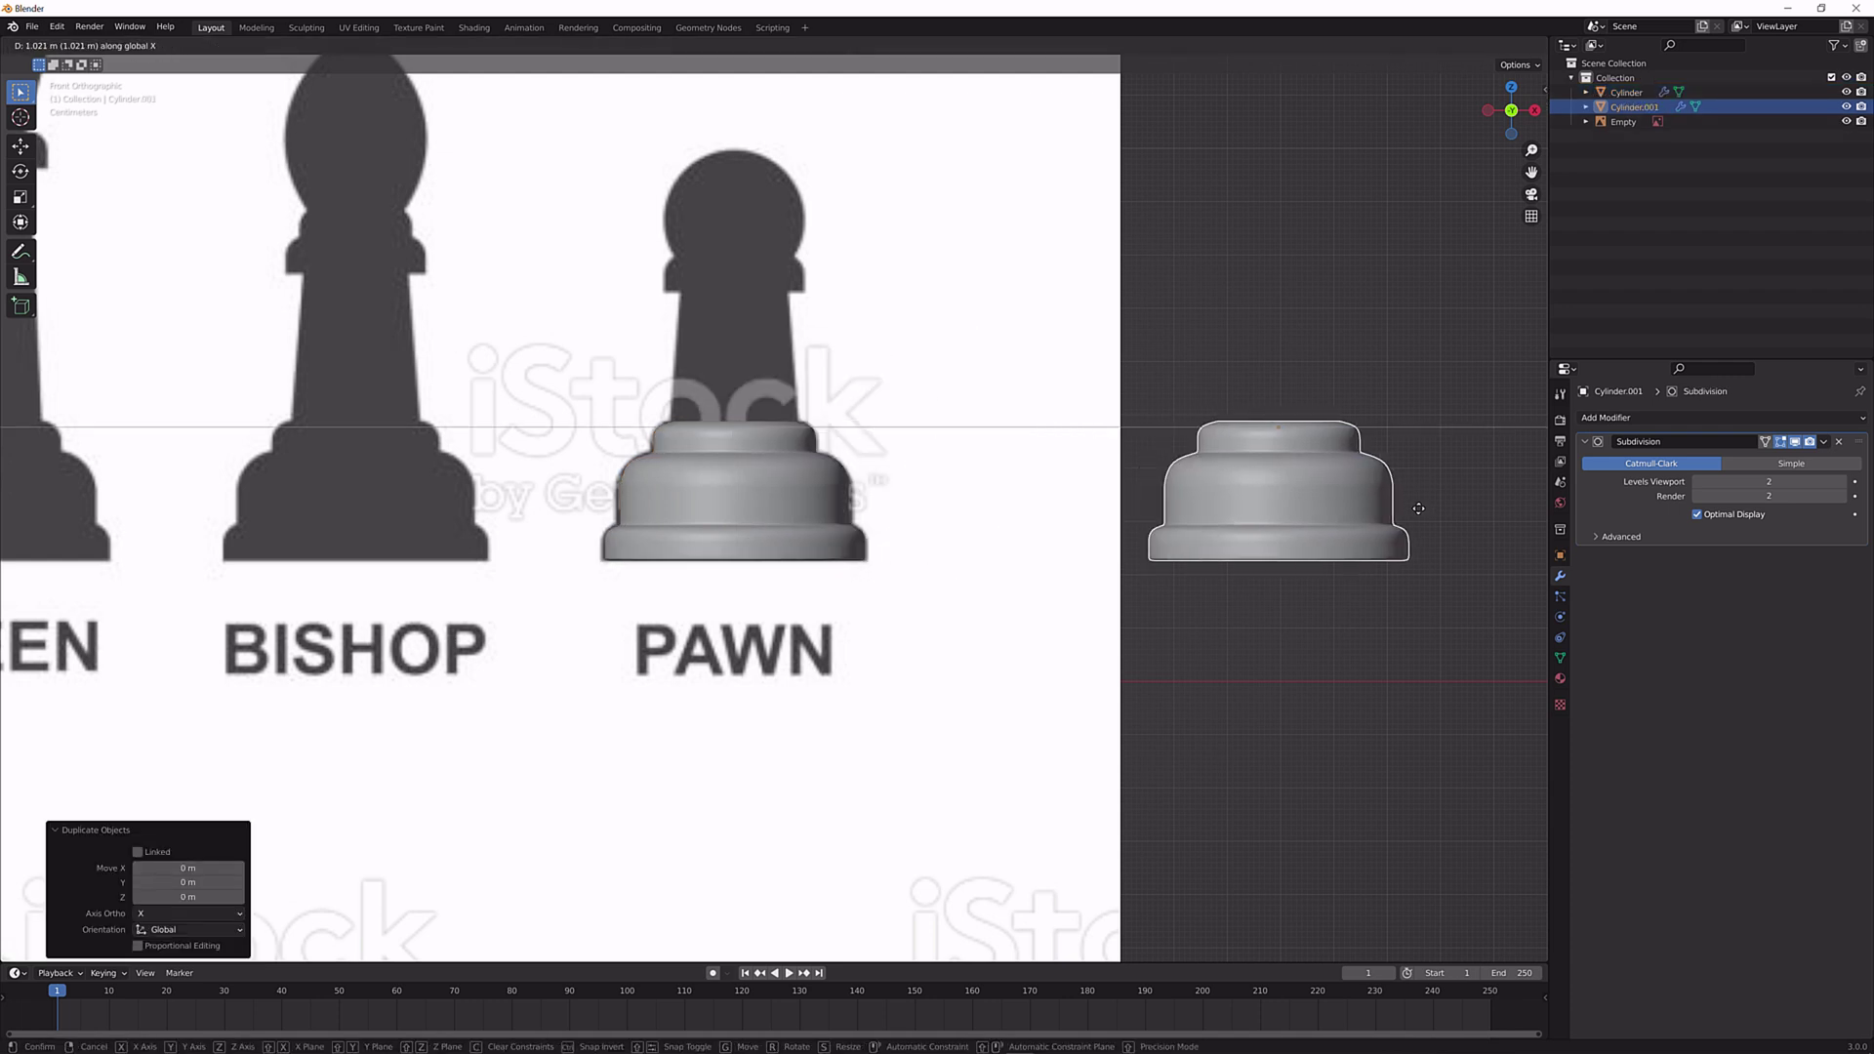
{"action": "left_click", "coordinate": [1418, 508]}
{"action": "scroll", "coordinate": [607, 557], "scroll_direction": "down", "scroll_amount": 2}
{"action": "key", "text": "g"}
{"action": "key", "text": "x"}
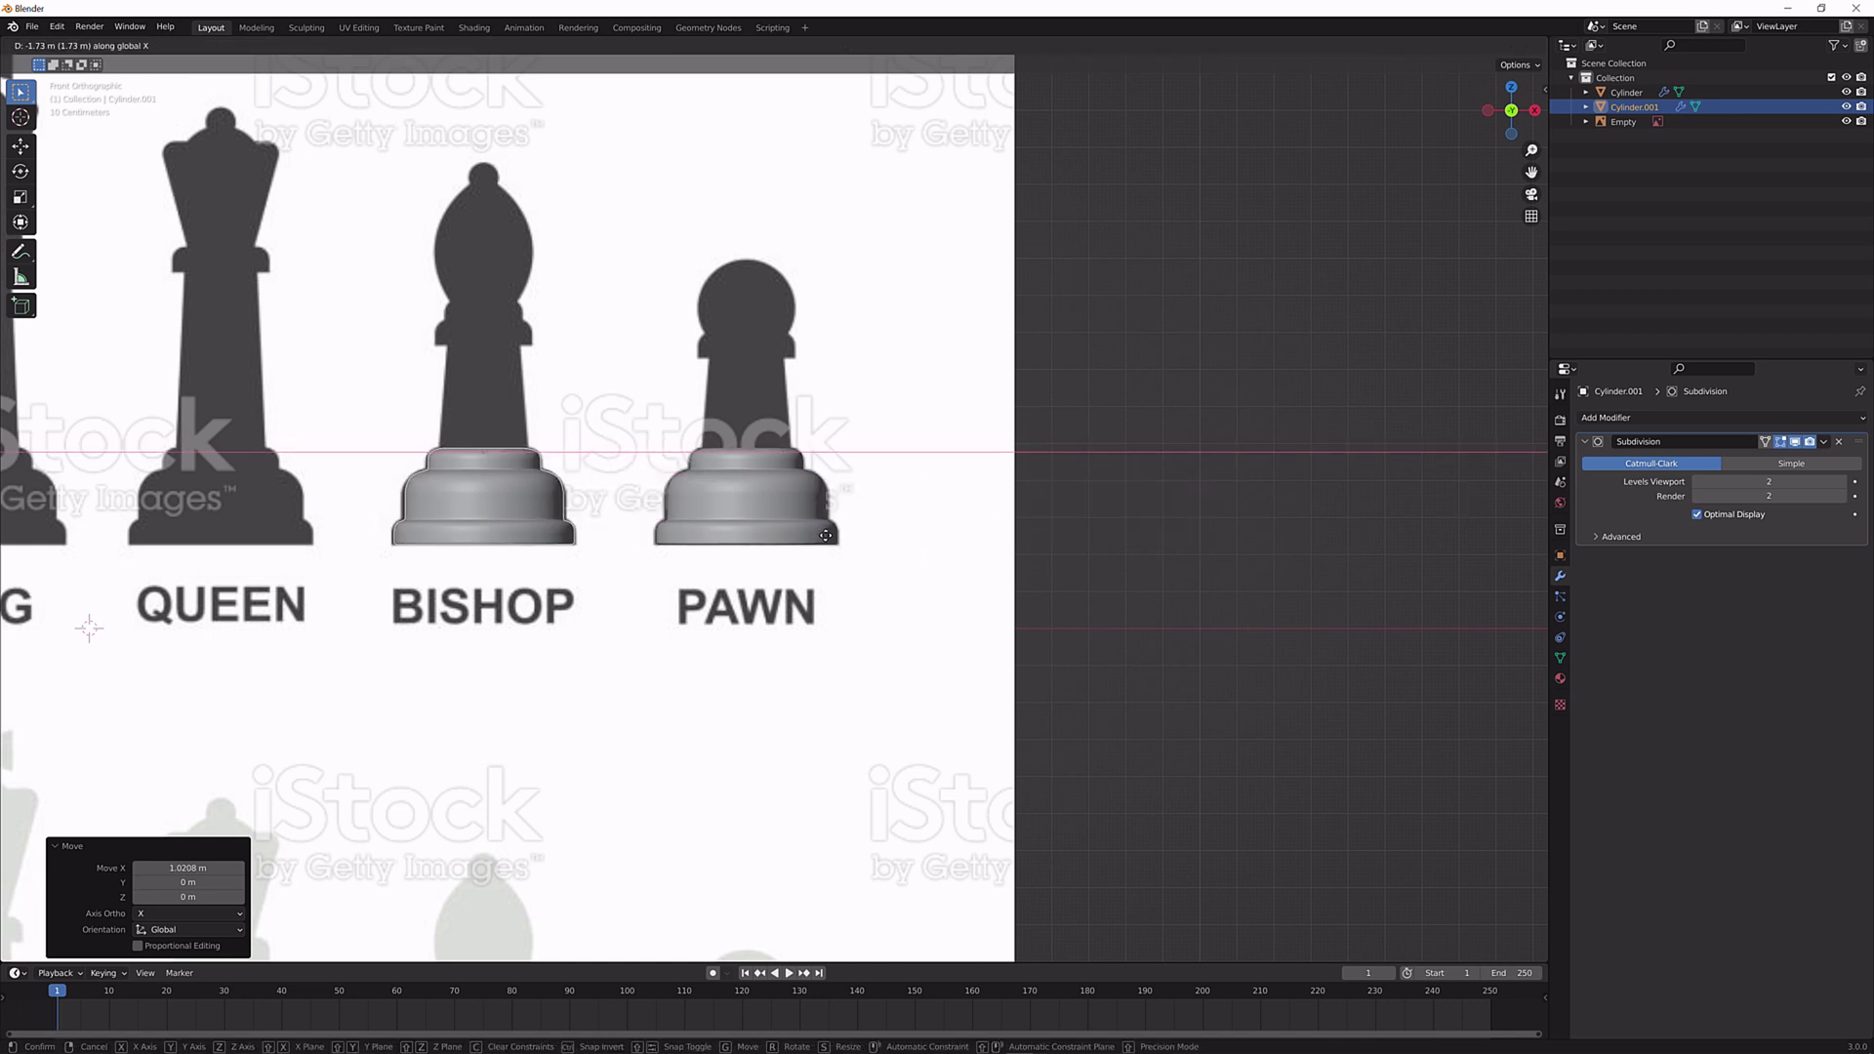
{"action": "right_click", "coordinate": [823, 535]}
Select the original pawn base, enter Edit Mode and turn off the Subdivision modifier's viewport display.
{"action": "scroll", "coordinate": [838, 547], "scroll_direction": "up", "scroll_amount": 5}
{"action": "left_click", "coordinate": [843, 546]}
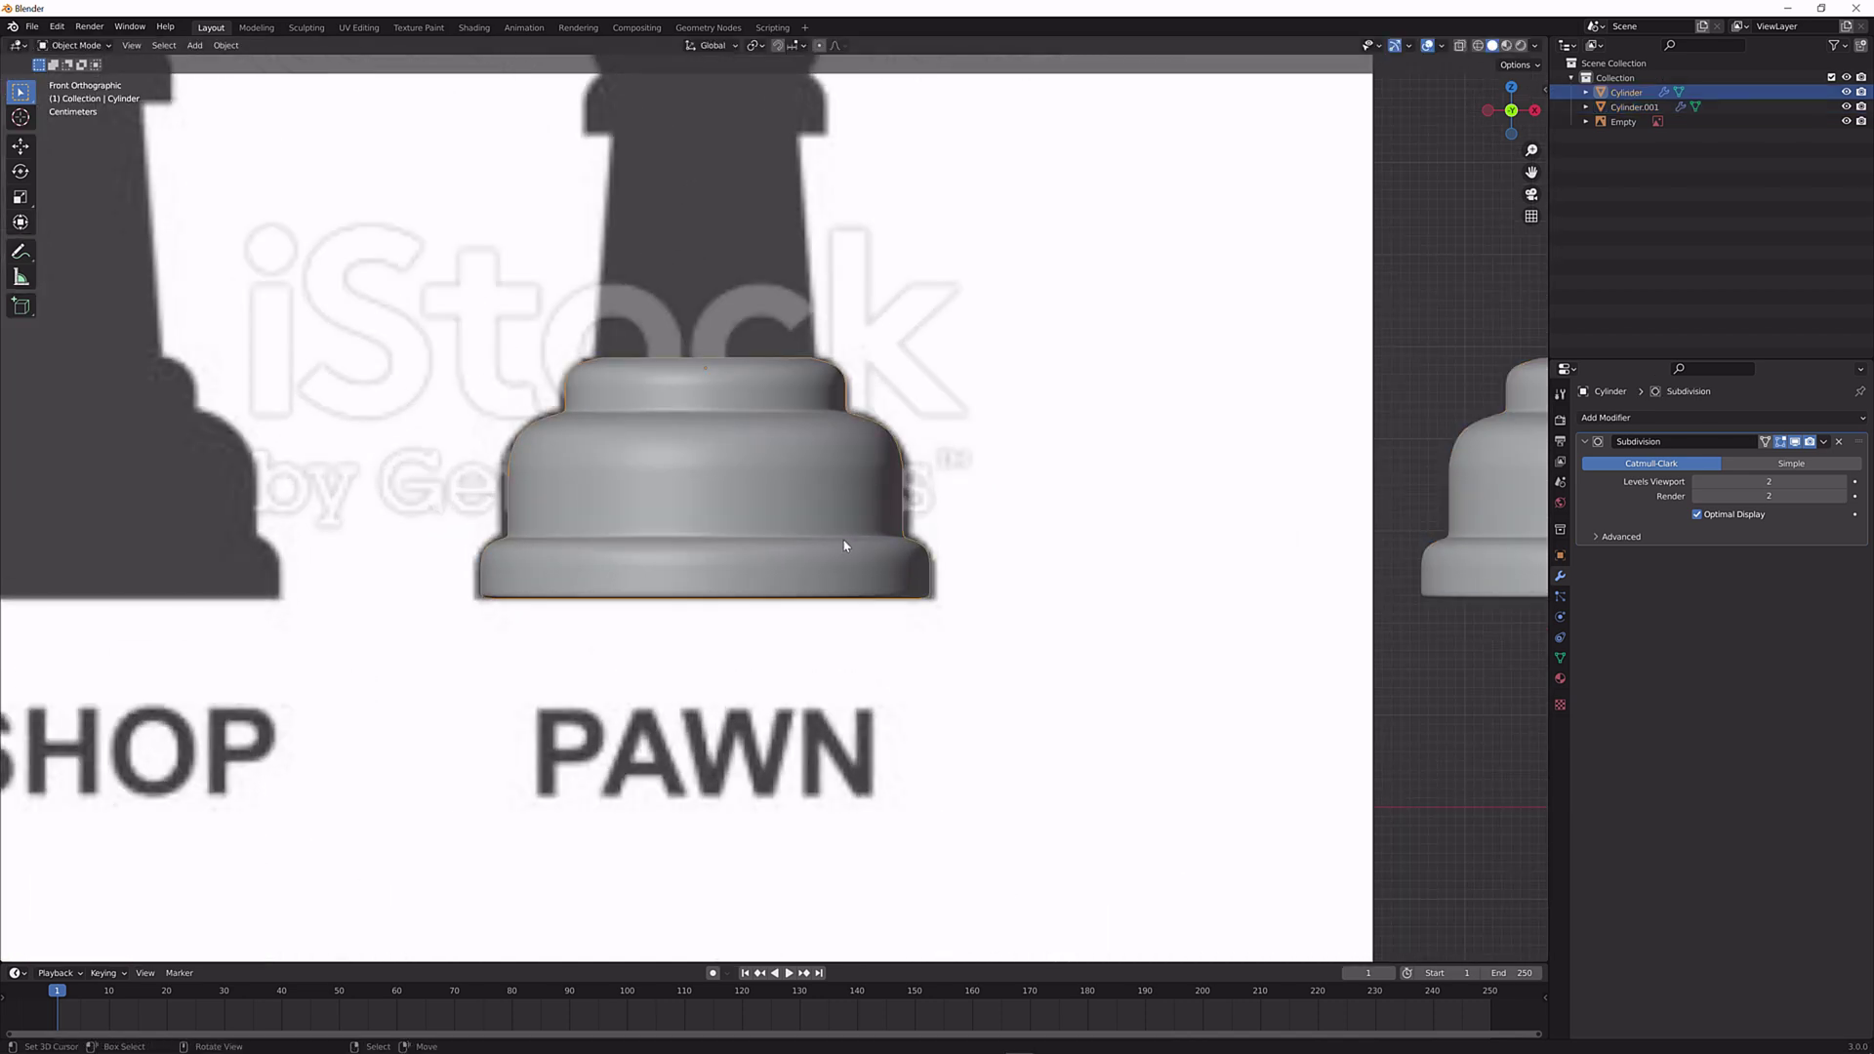
{"action": "middle_click_drag", "start_coordinate": [920, 419], "coordinate": [958, 590], "text": "shift"}
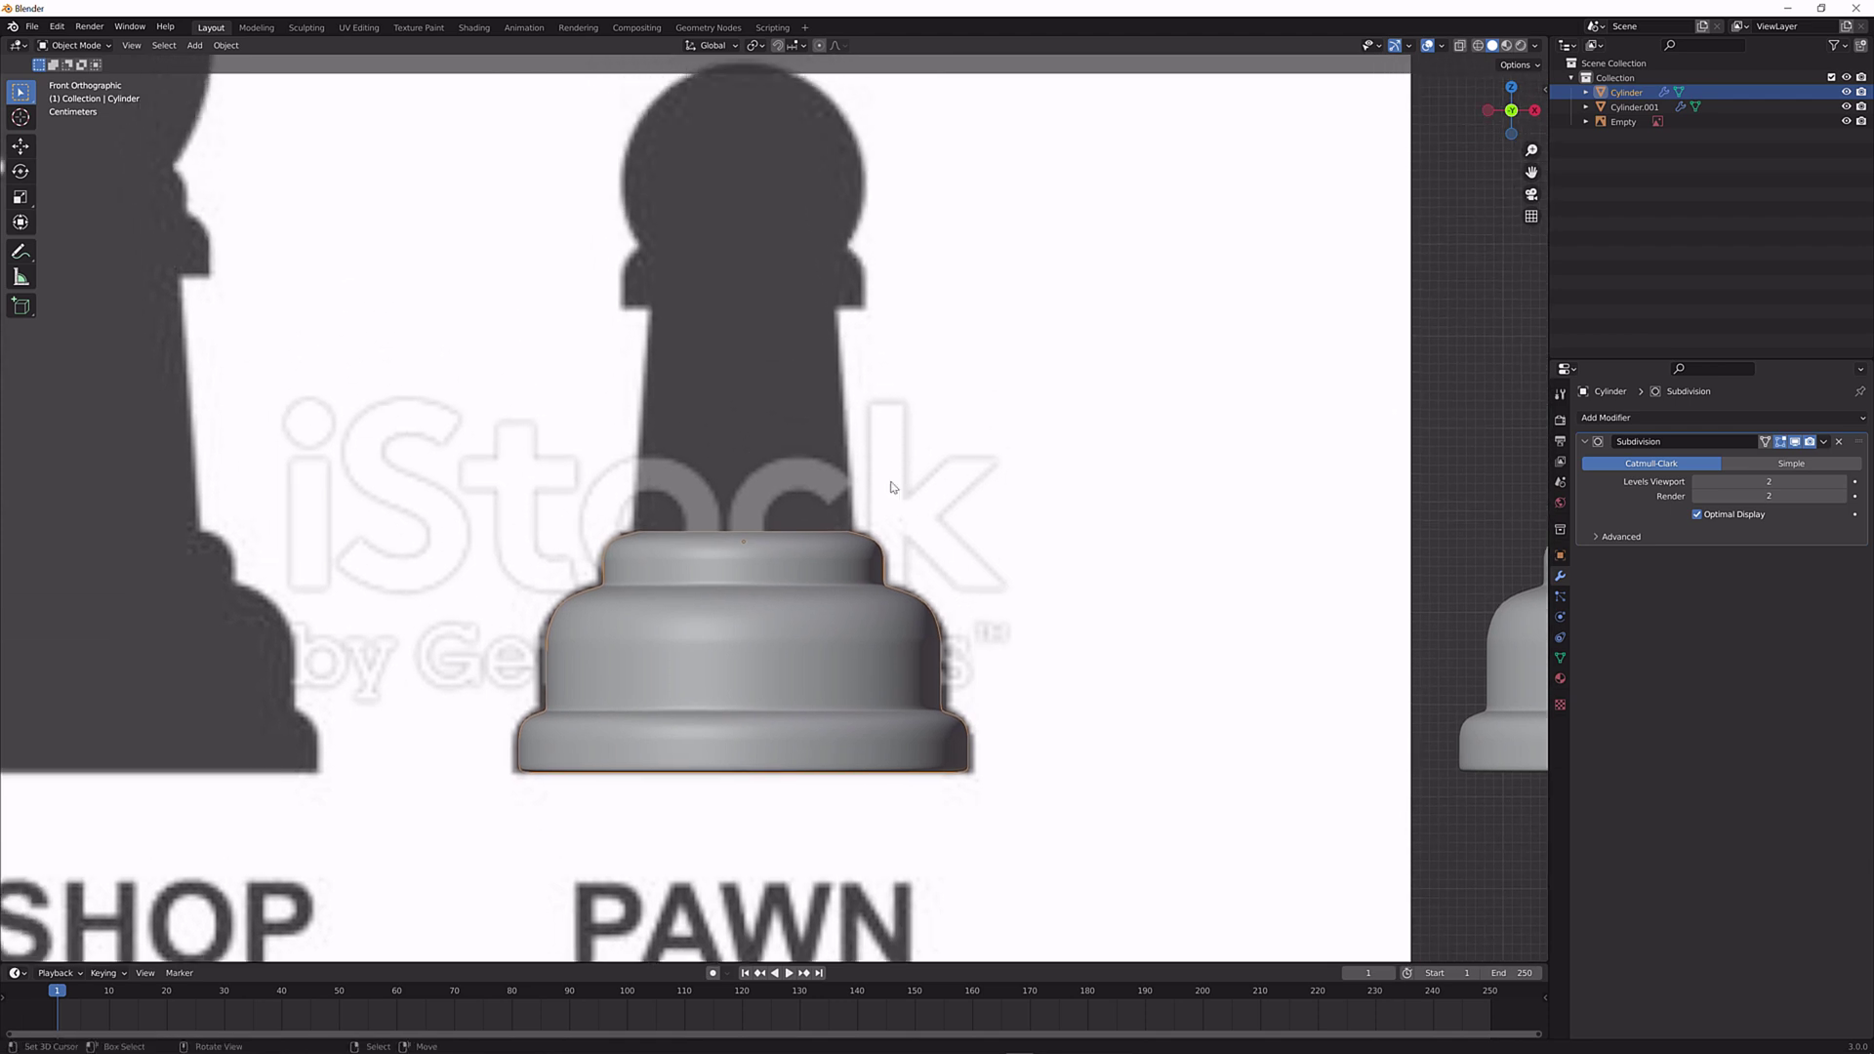
{"action": "scroll", "coordinate": [891, 486], "scroll_direction": "down", "scroll_amount": 3}
{"action": "scroll", "coordinate": [884, 493], "scroll_direction": "down", "scroll_amount": 4}
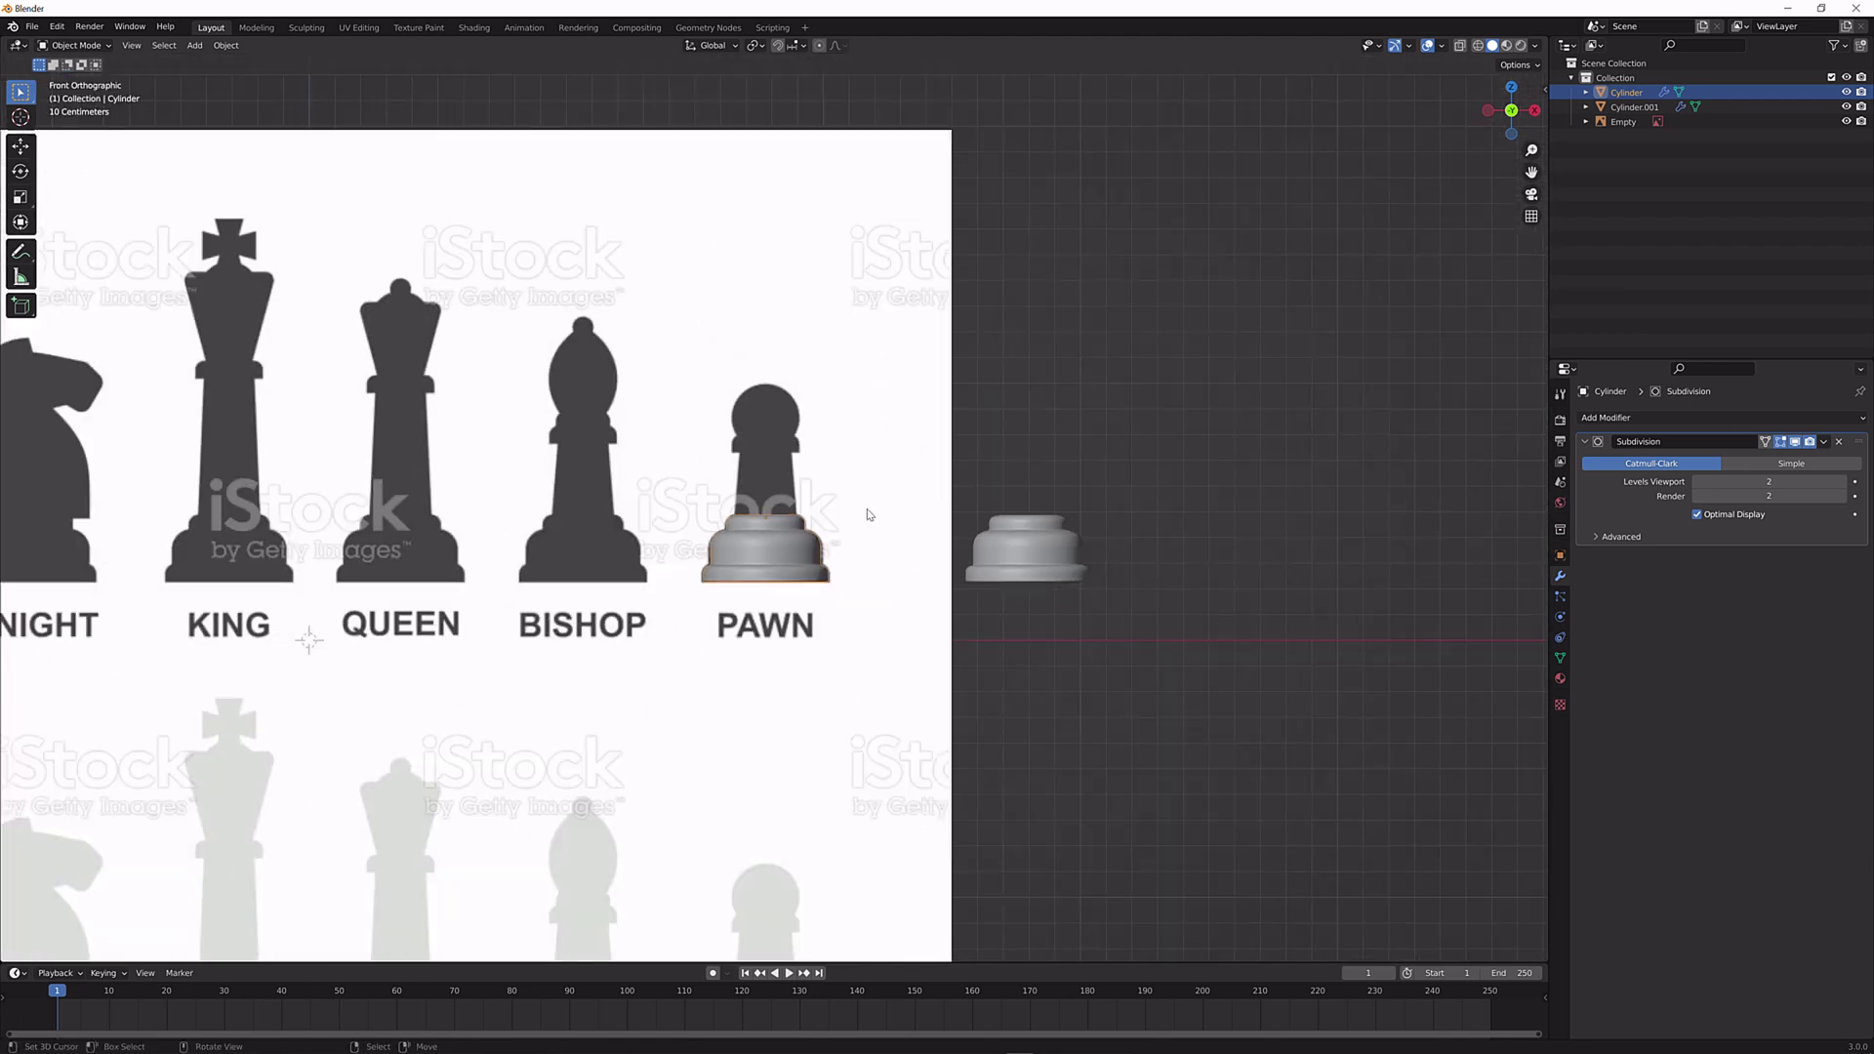
{"action": "middle_click_drag", "start_coordinate": [863, 516], "coordinate": [1043, 495], "text": "shift"}
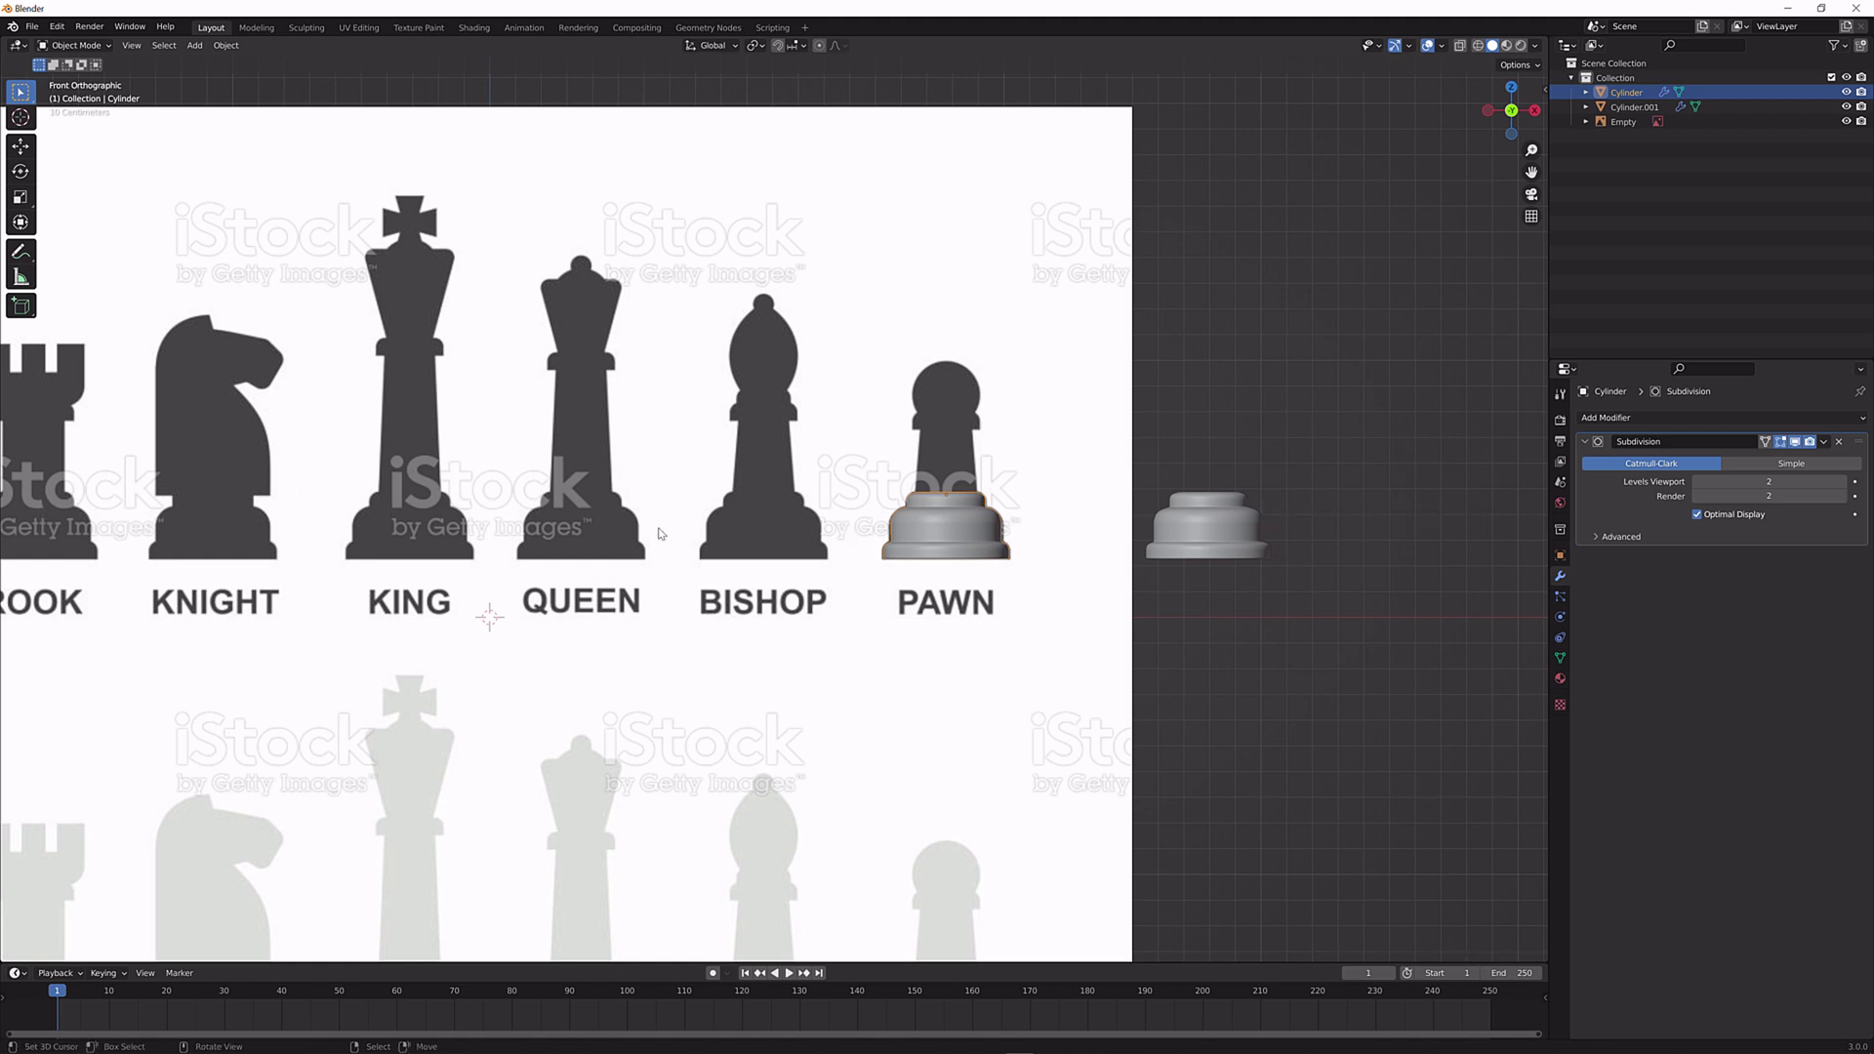
{"action": "scroll", "coordinate": [494, 536], "scroll_direction": "up", "scroll_amount": 7}
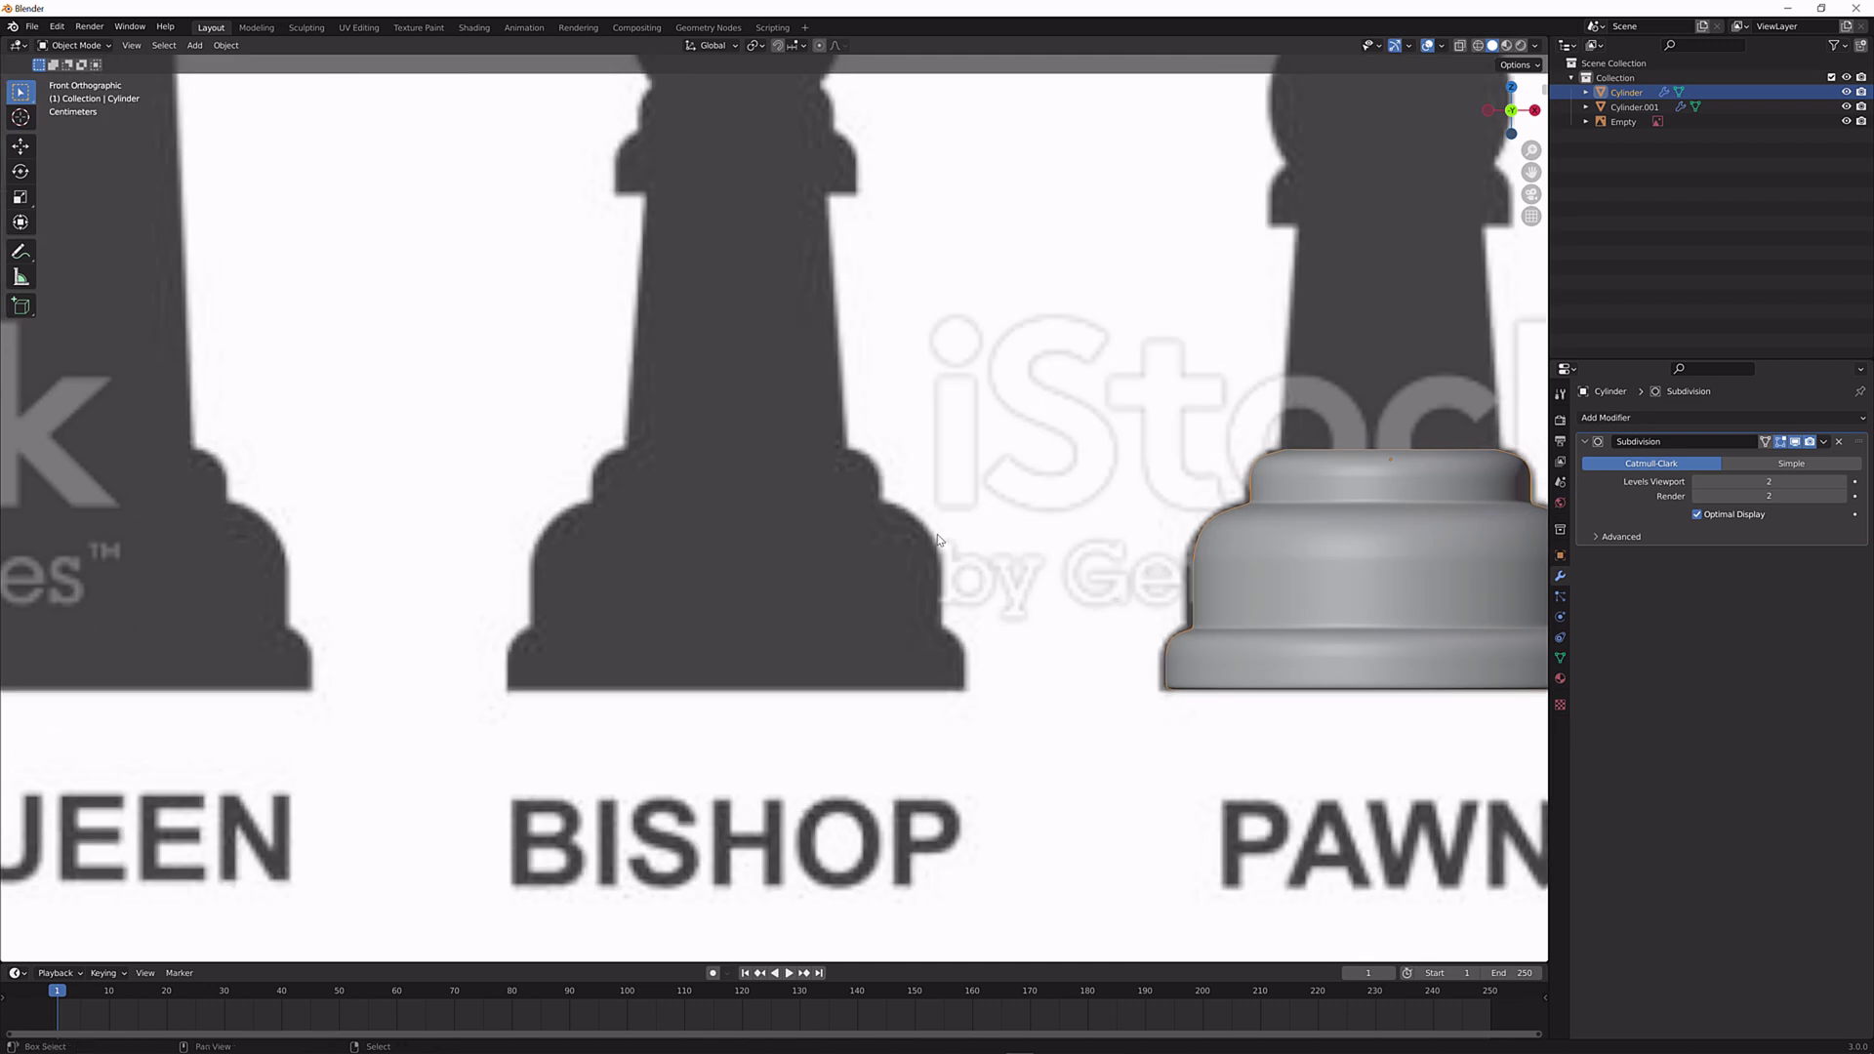
{"action": "middle_click_drag", "start_coordinate": [1065, 529], "coordinate": [473, 562], "text": "shift"}
{"action": "middle_click_drag", "start_coordinate": [836, 506], "coordinate": [830, 557]}
{"action": "key", "text": "Tab"}
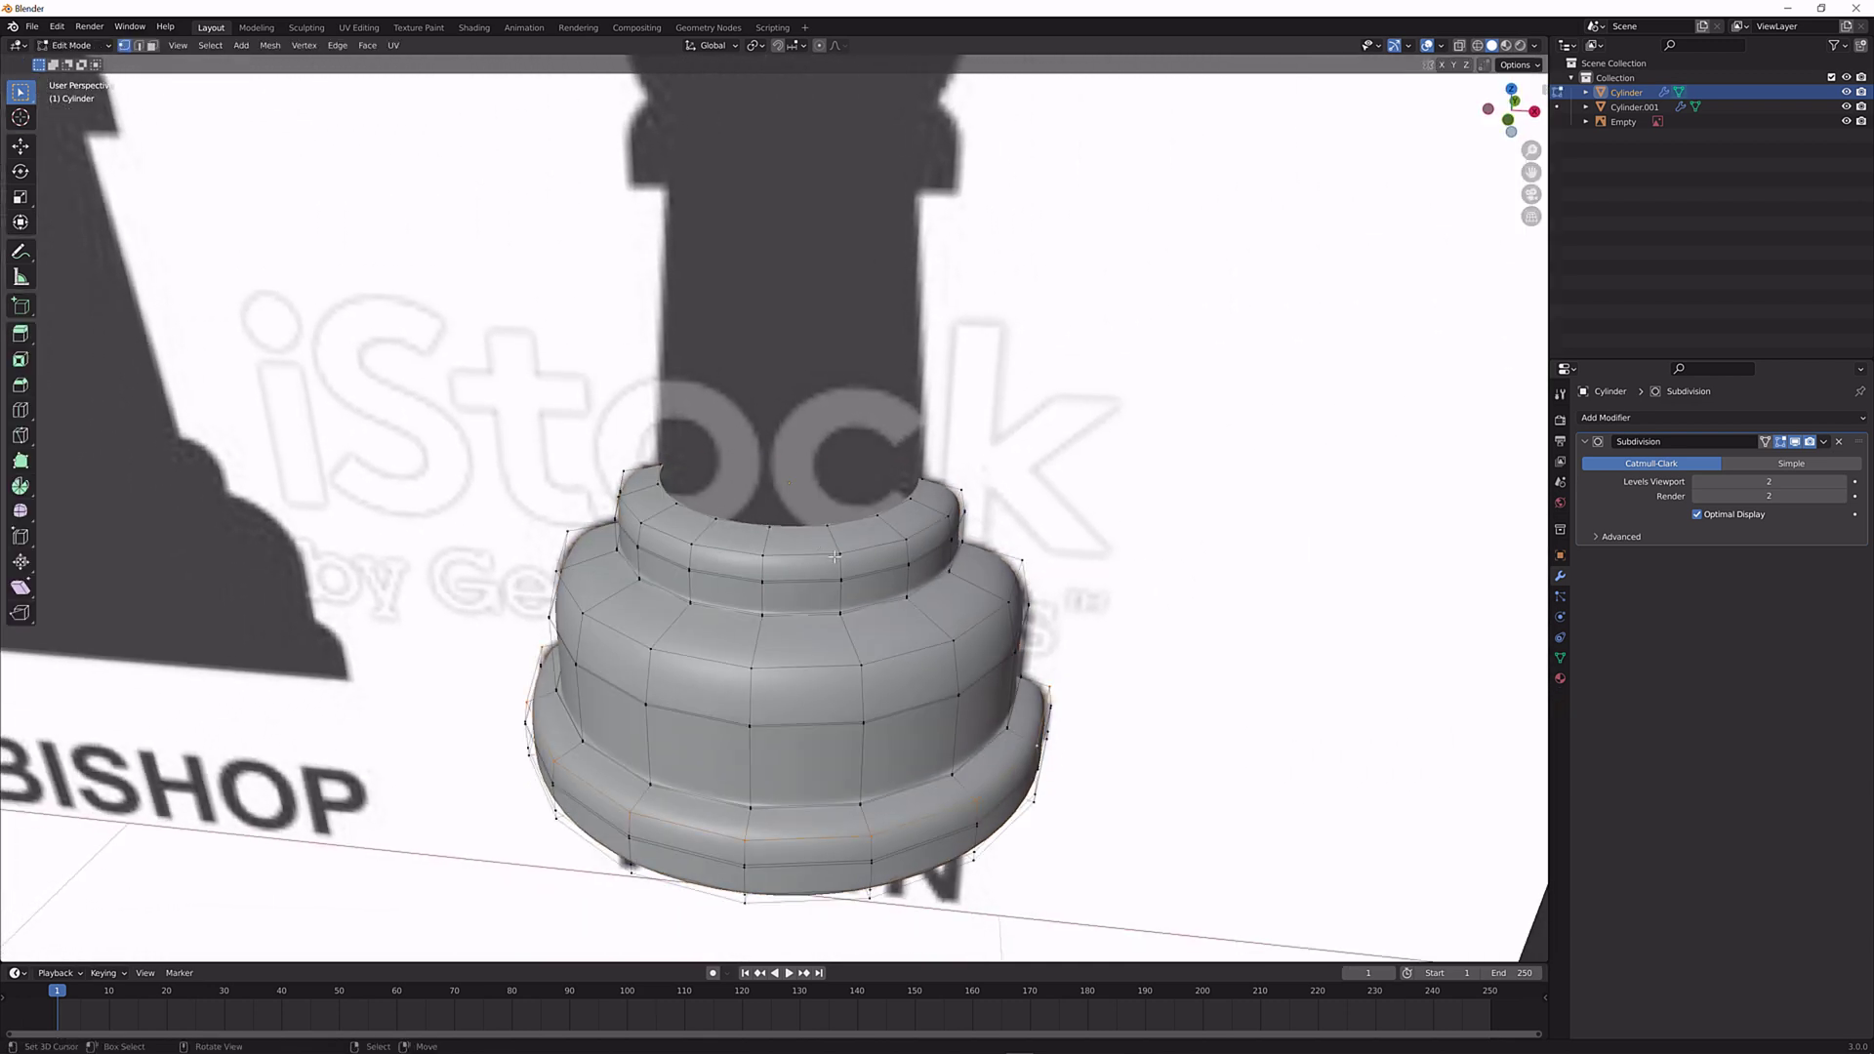
{"action": "left_click", "coordinate": [1796, 444]}
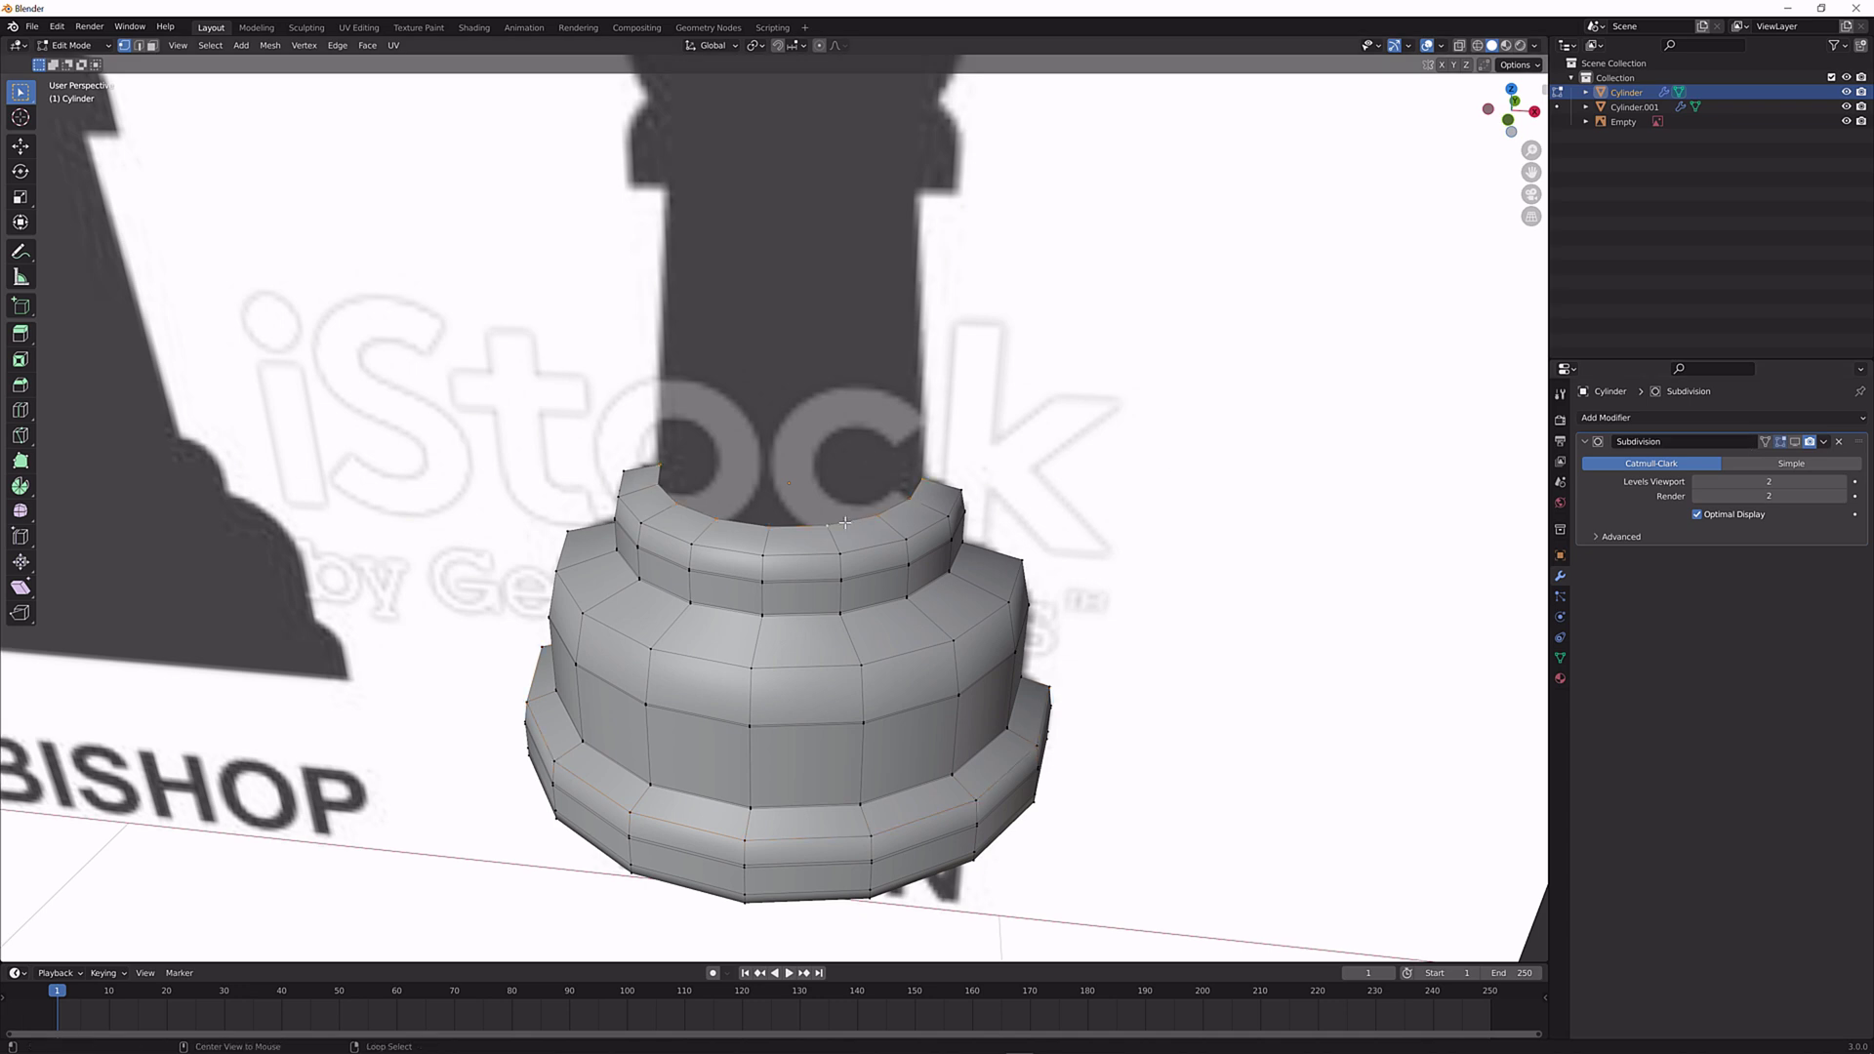
Extrude the open top rim about 0.245 m along Z to the collar's underside and scale it to about 0.84 for a tapered stem.
{"action": "key", "text": "KP_1"}
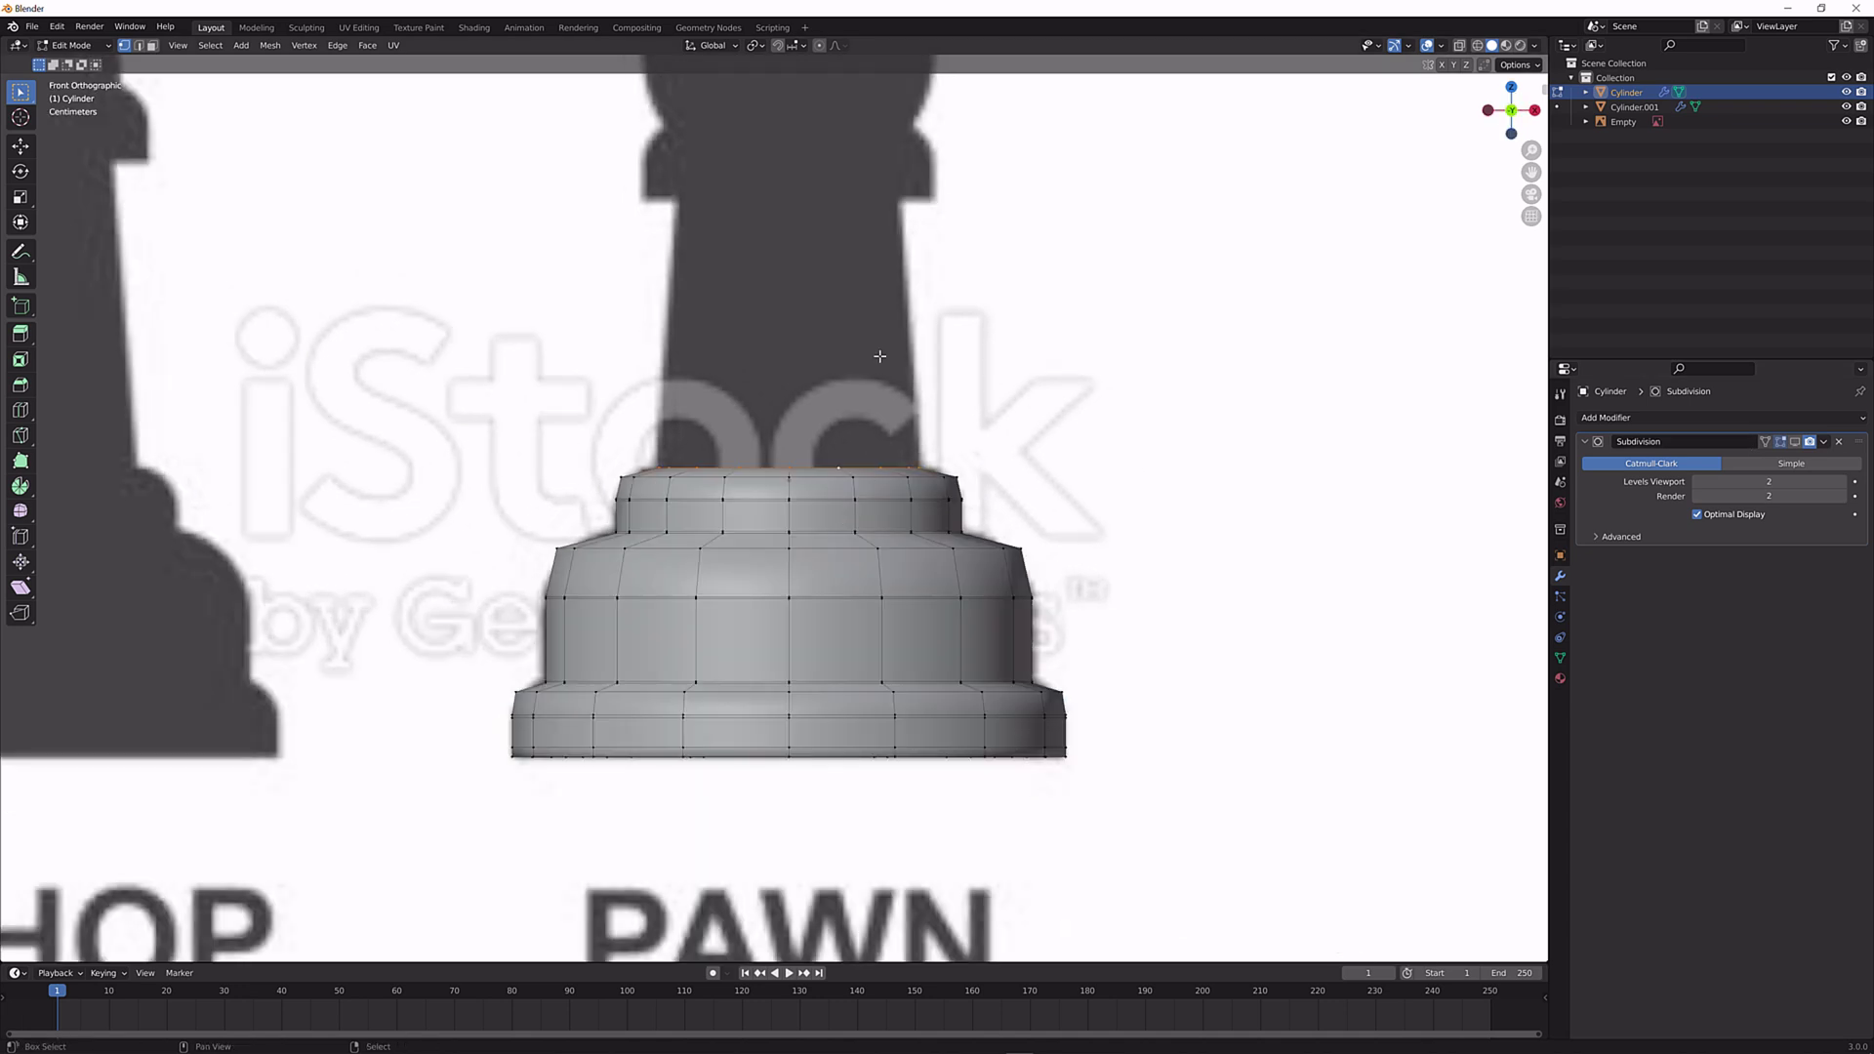
{"action": "scroll", "coordinate": [858, 536], "scroll_direction": "up", "scroll_amount": 5, "text": "shift"}
{"action": "key", "text": "e"}
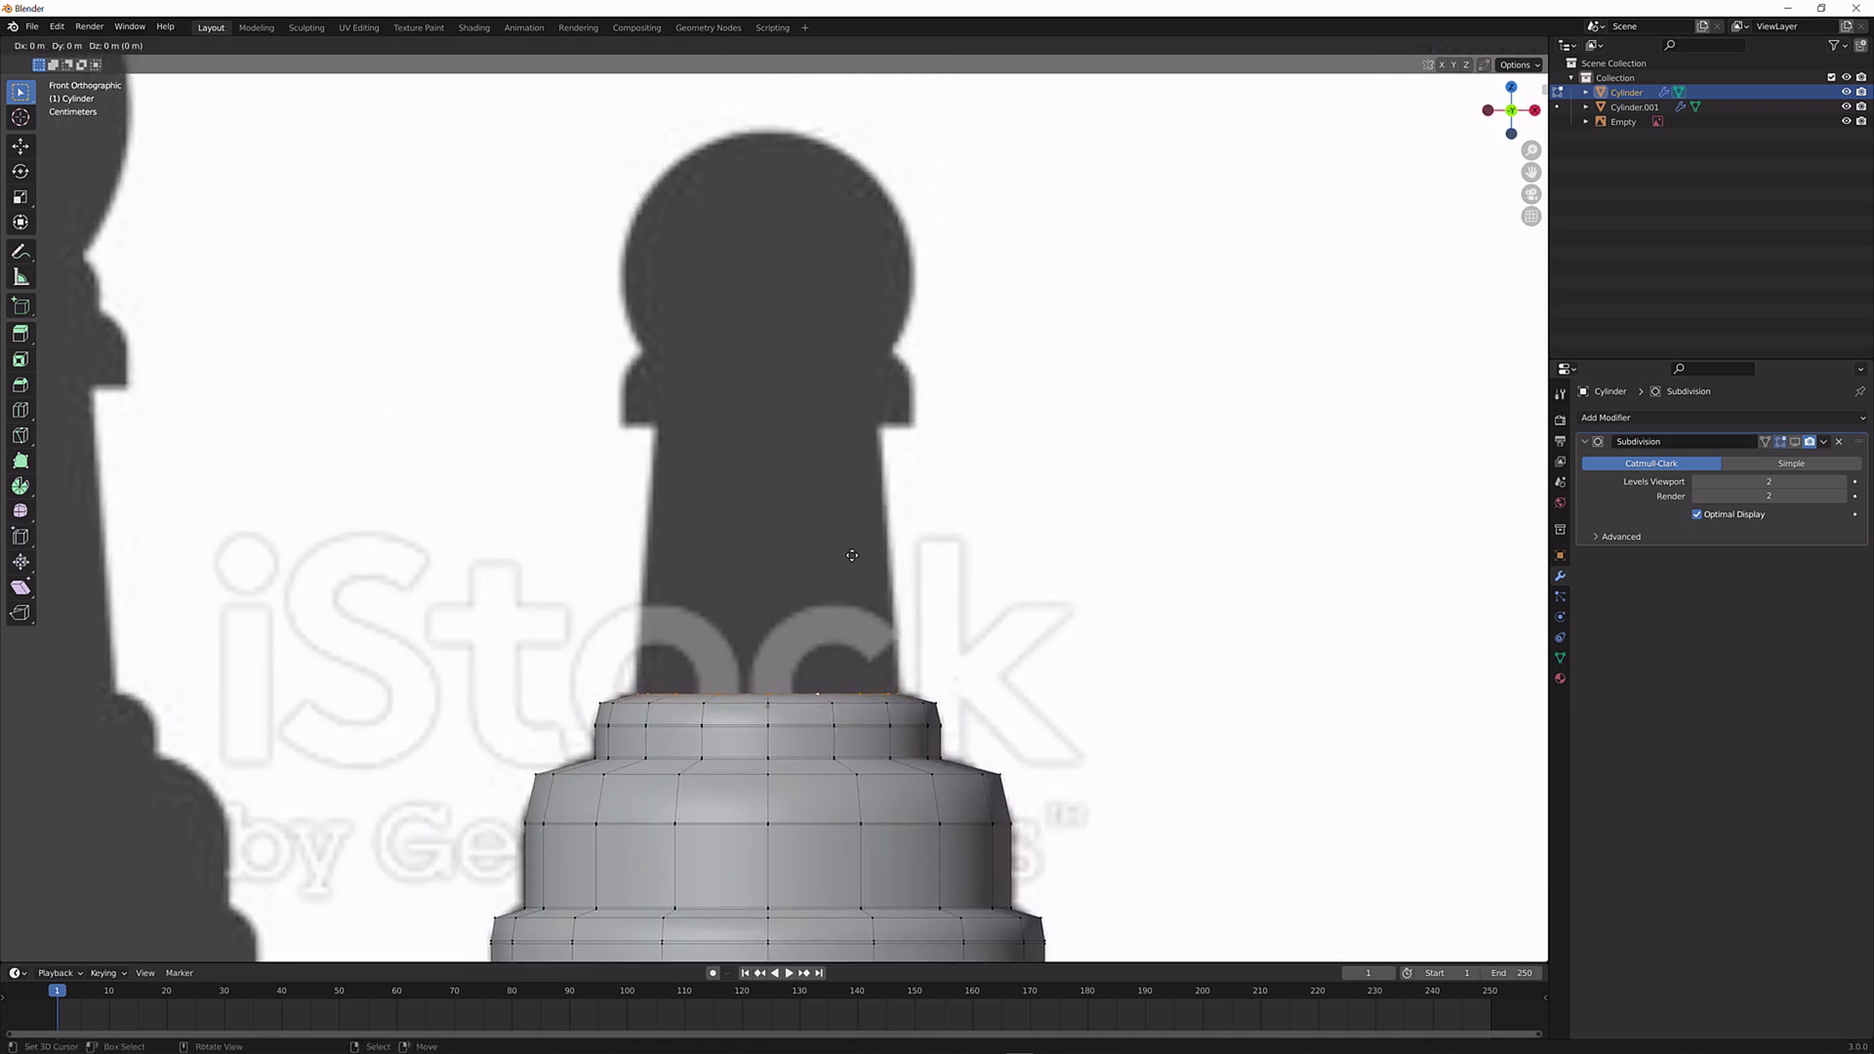
{"action": "key", "text": "z"}
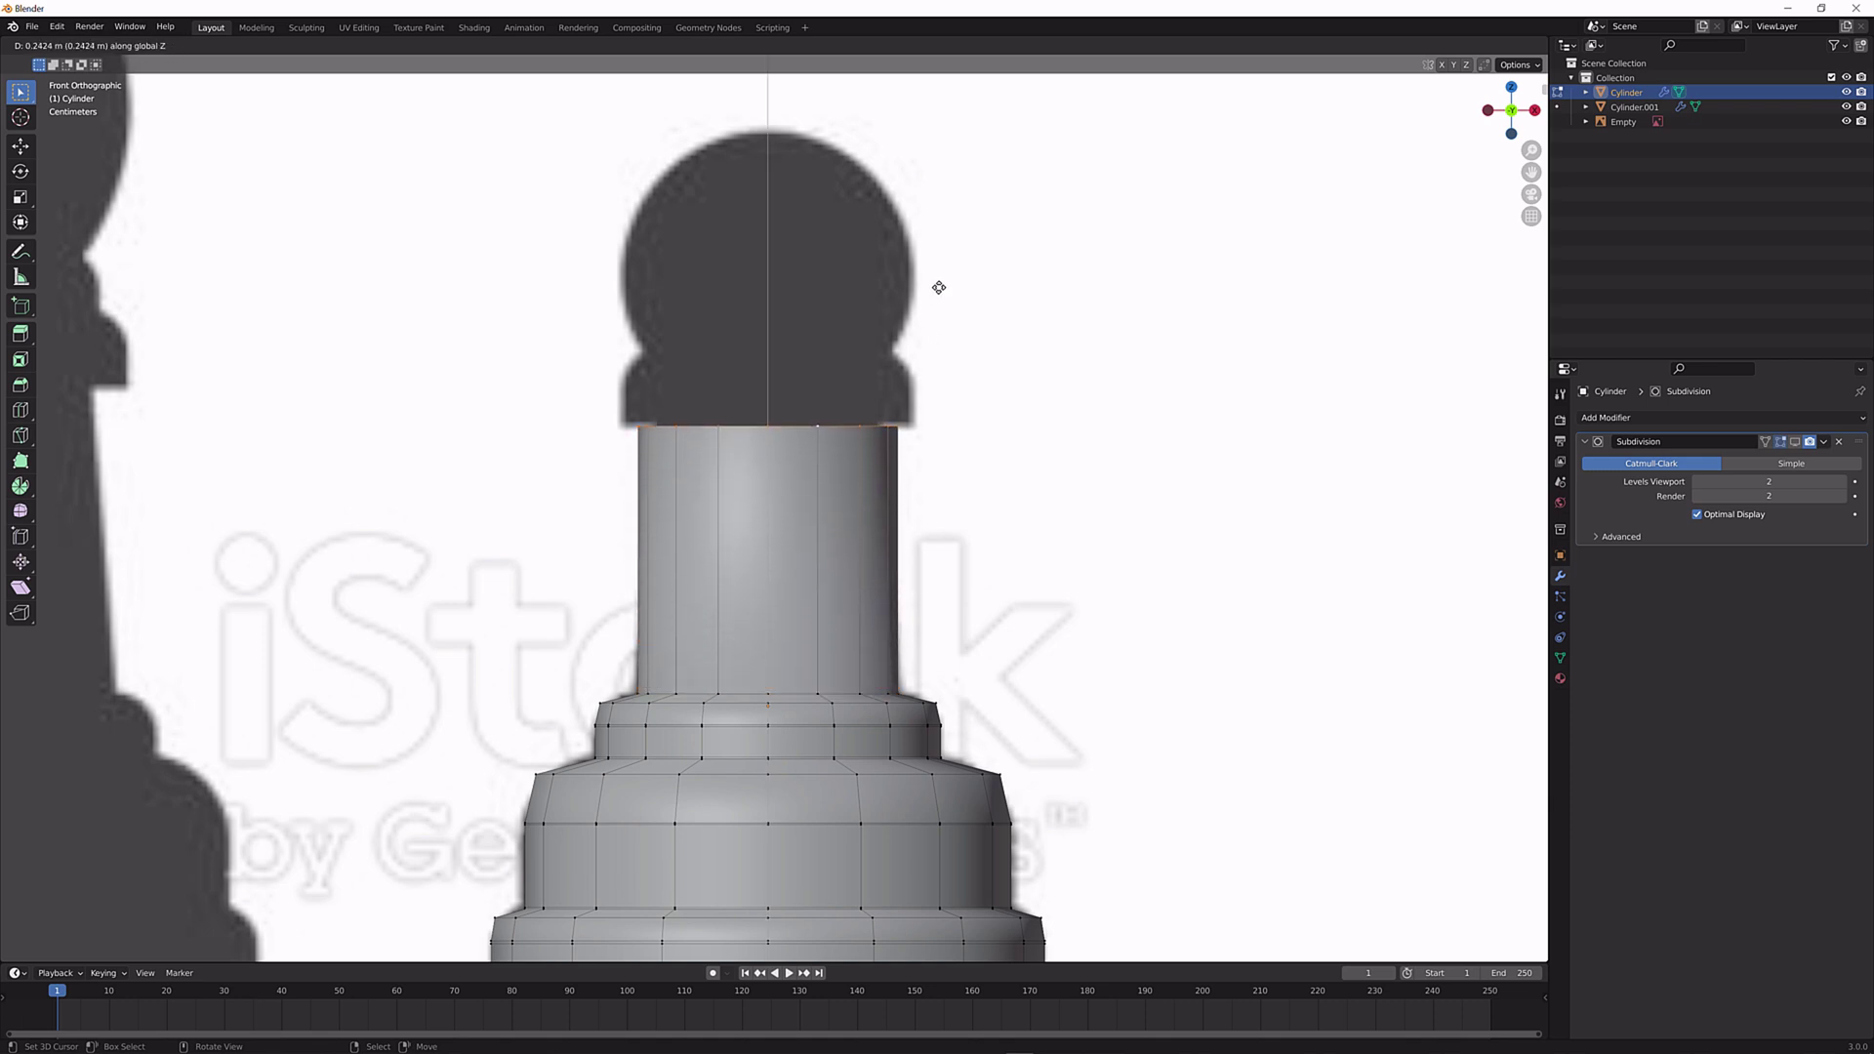
{"action": "left_click", "coordinate": [937, 289]}
{"action": "scroll", "coordinate": [942, 293], "scroll_direction": "up", "scroll_amount": 4}
{"action": "scroll", "coordinate": [923, 455], "scroll_direction": "up", "scroll_amount": 2}
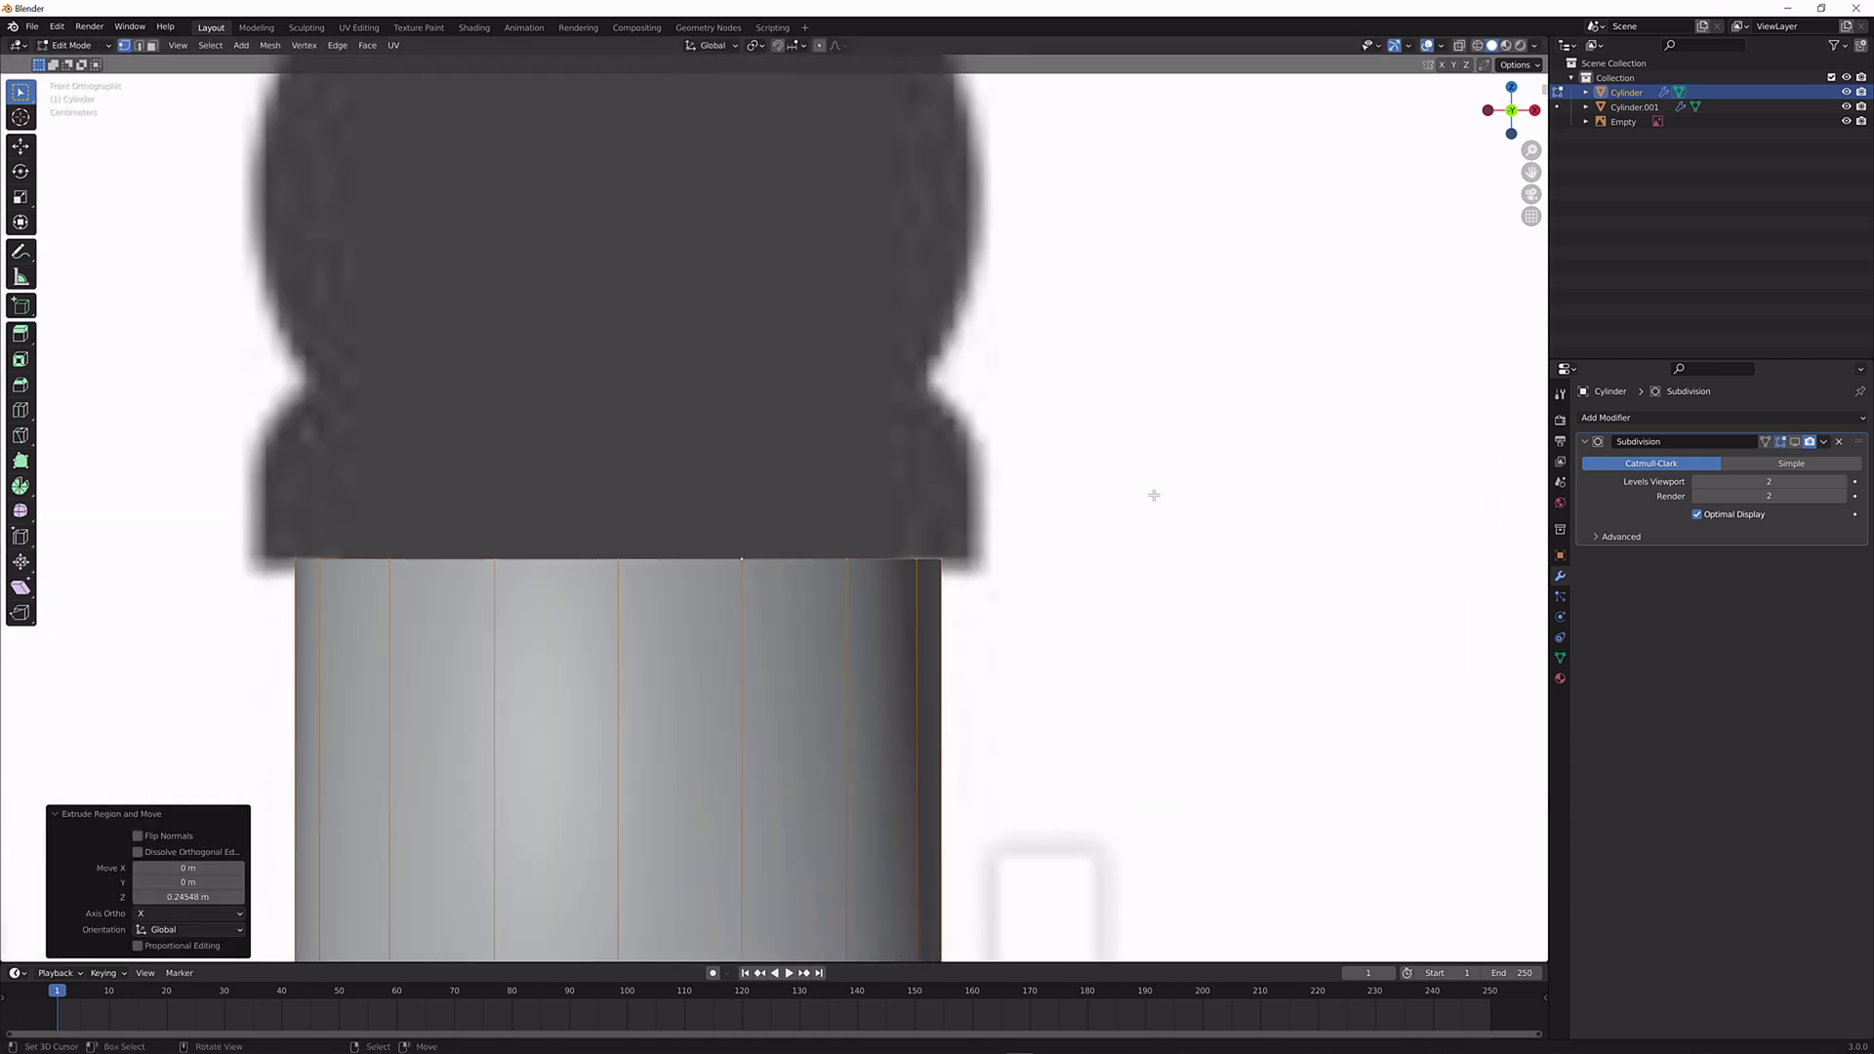
{"action": "key", "text": "s"}
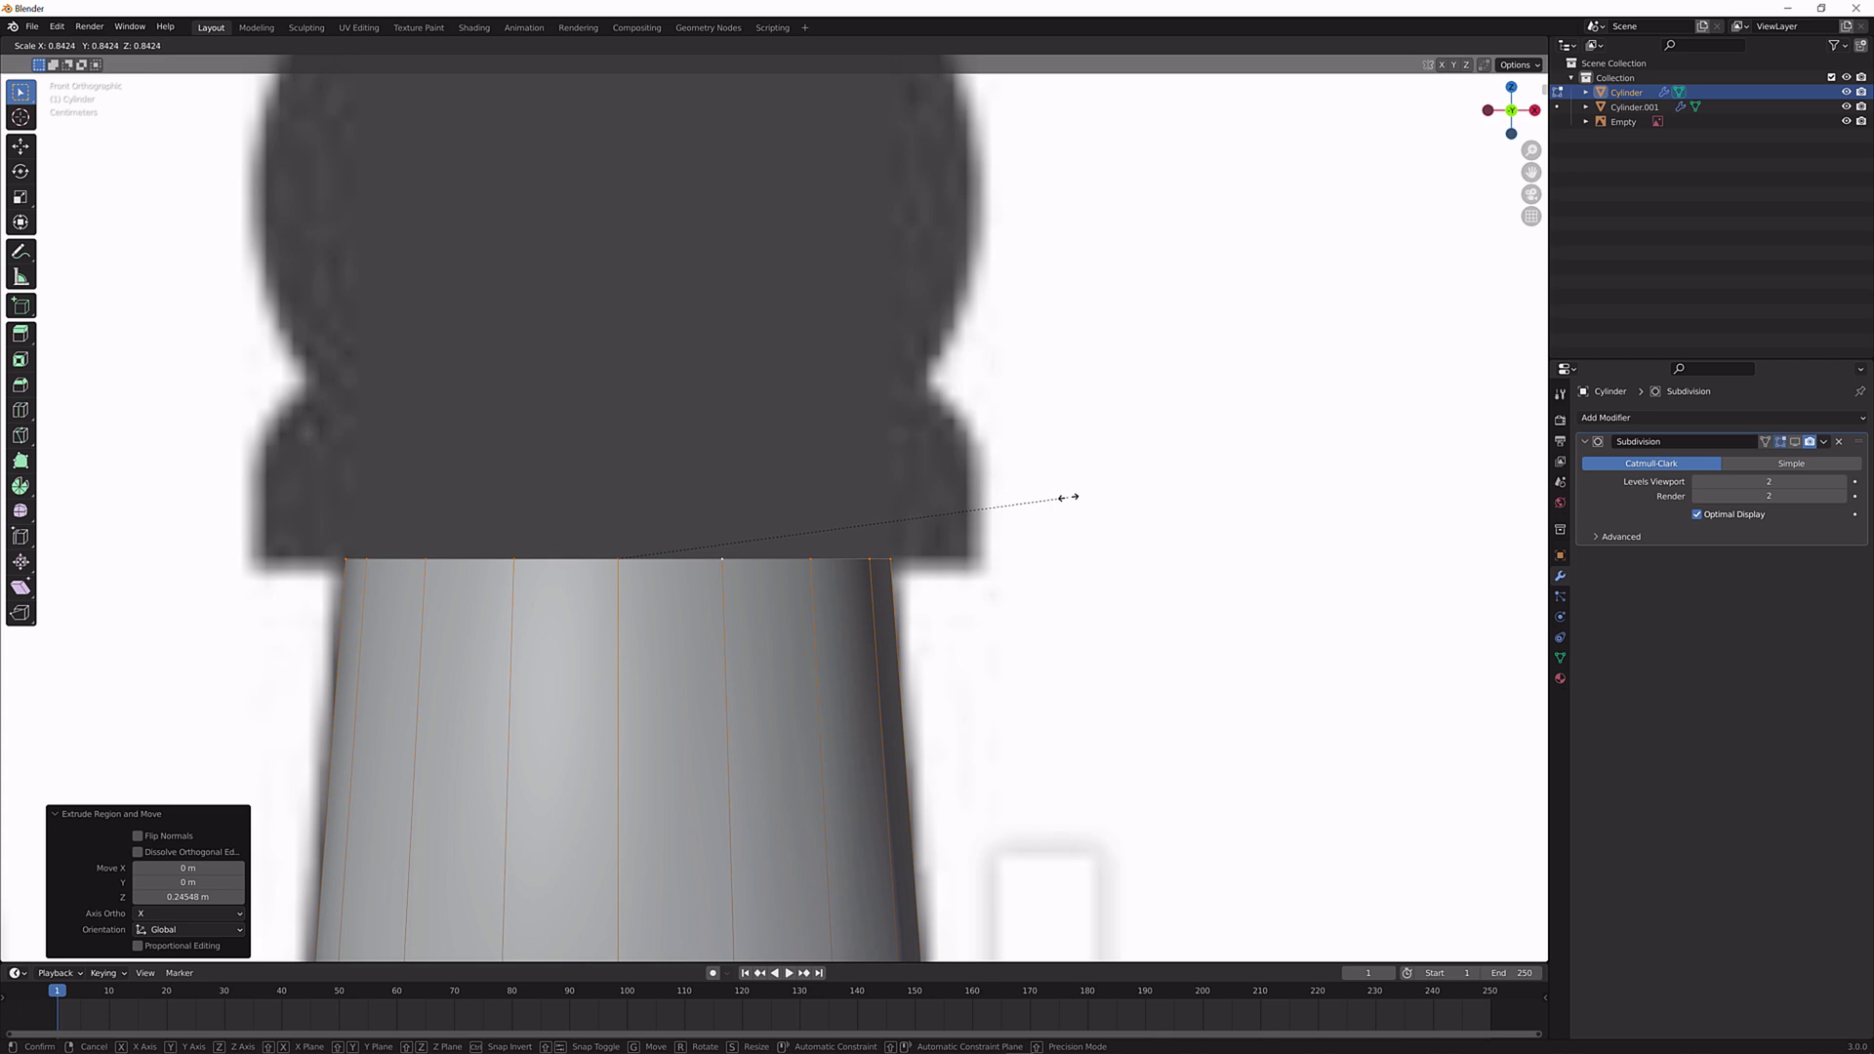
{"action": "left_click", "coordinate": [1069, 498]}
Extrude the stem's top edge outward at scale 1.287, and extrude it up about 0.046 m along Z to form the collar wall.
{"action": "key", "text": "s"}
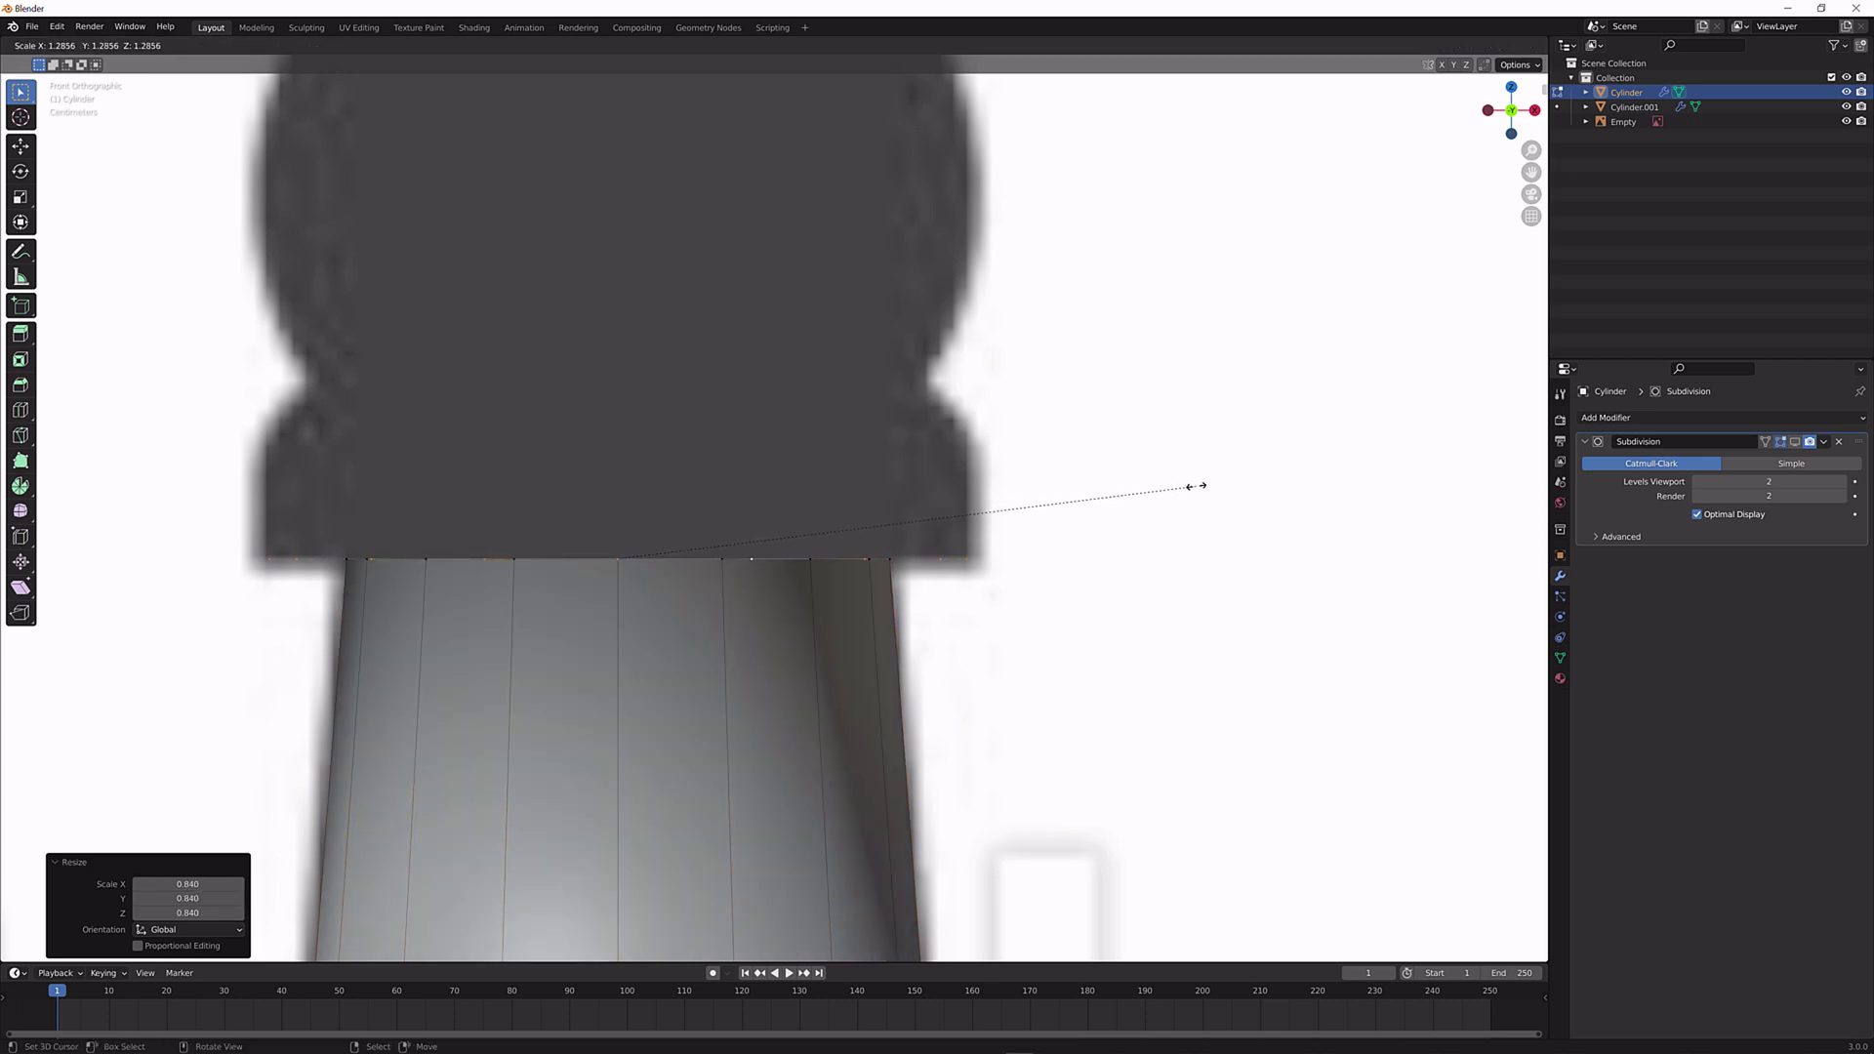
{"action": "left_click", "coordinate": [1196, 486]}
{"action": "key", "text": "e"}
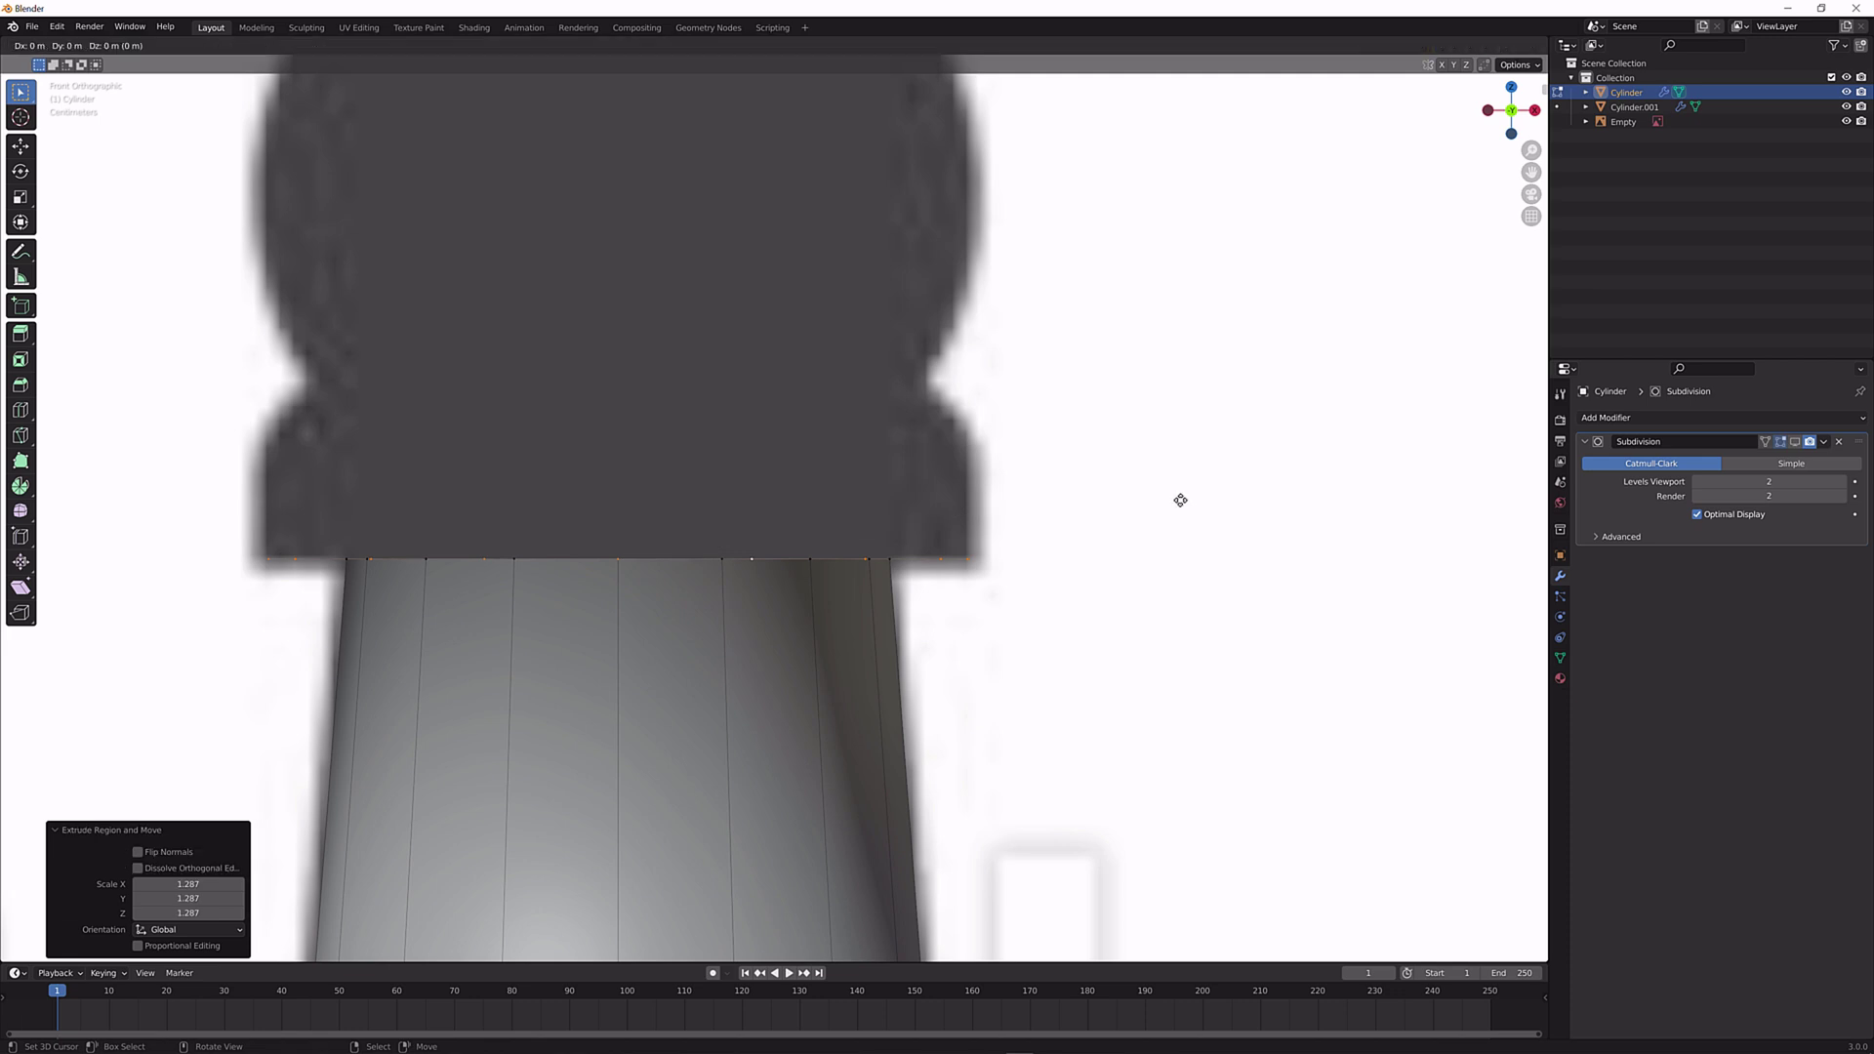
{"action": "key", "text": "z"}
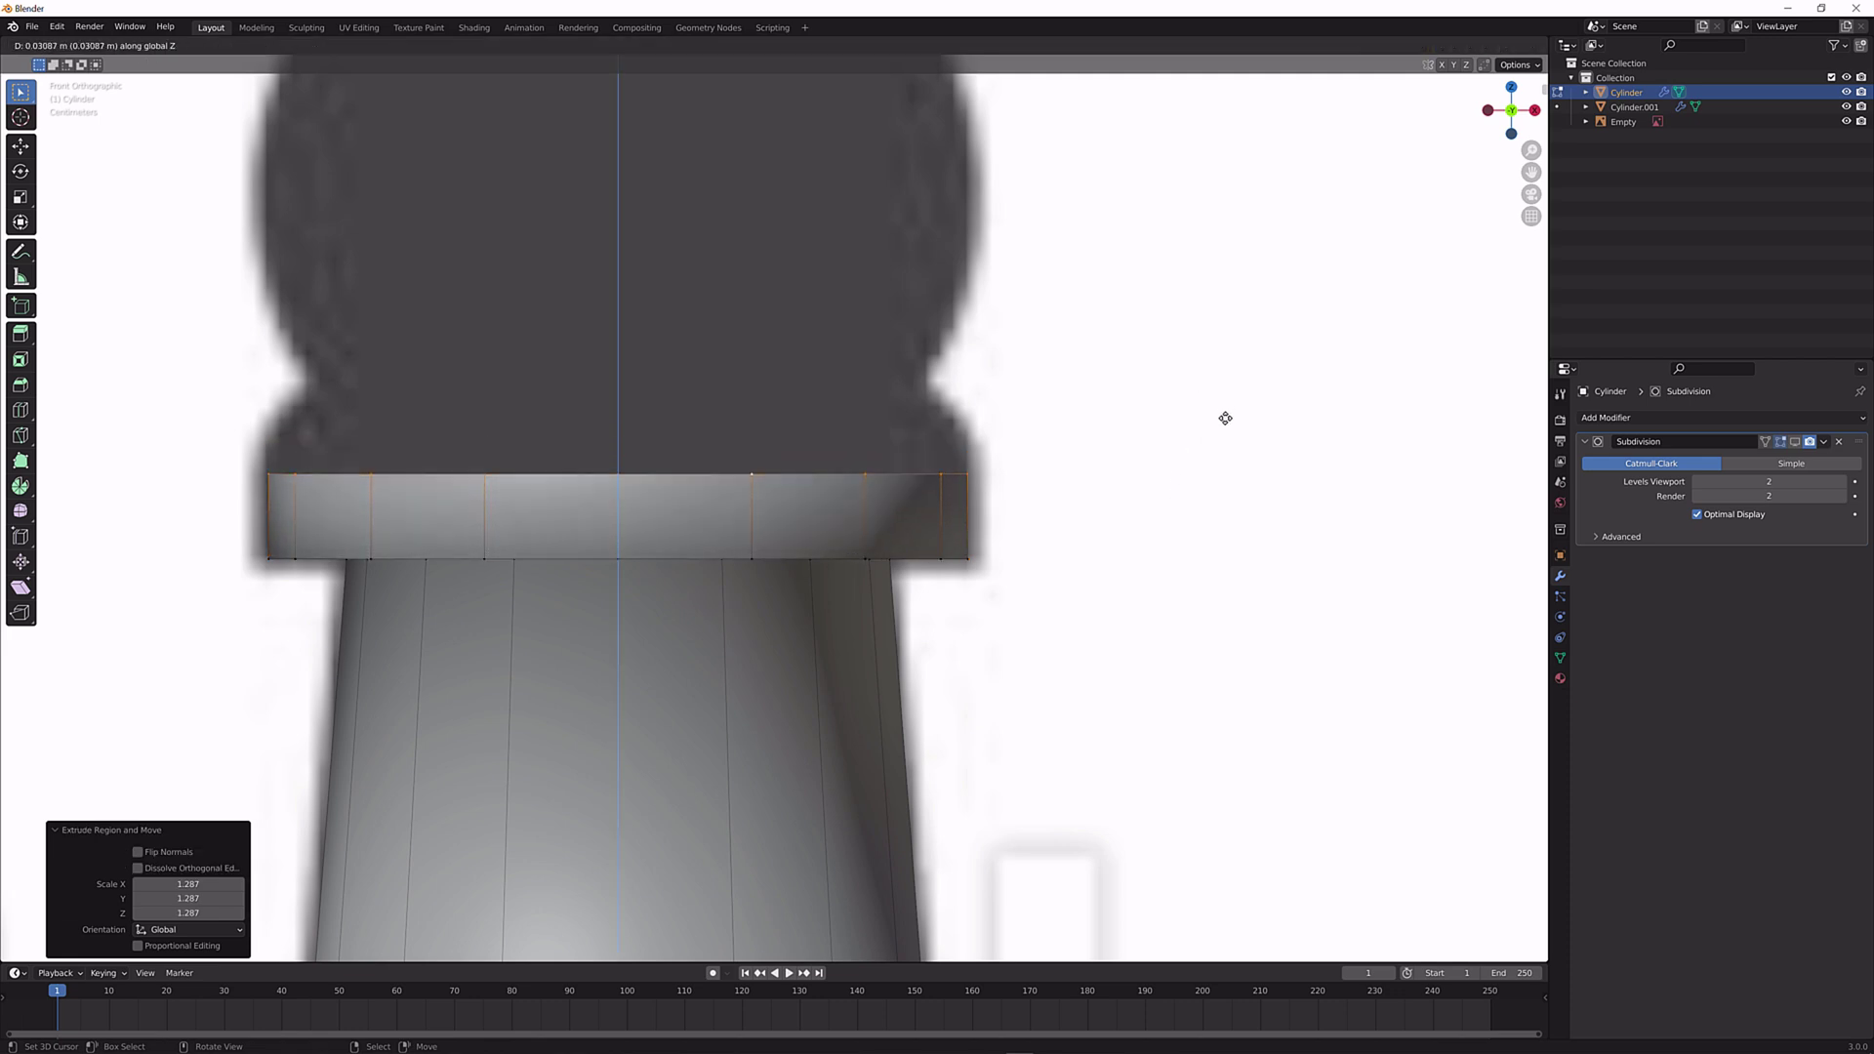
{"action": "left_click", "coordinate": [1237, 376]}
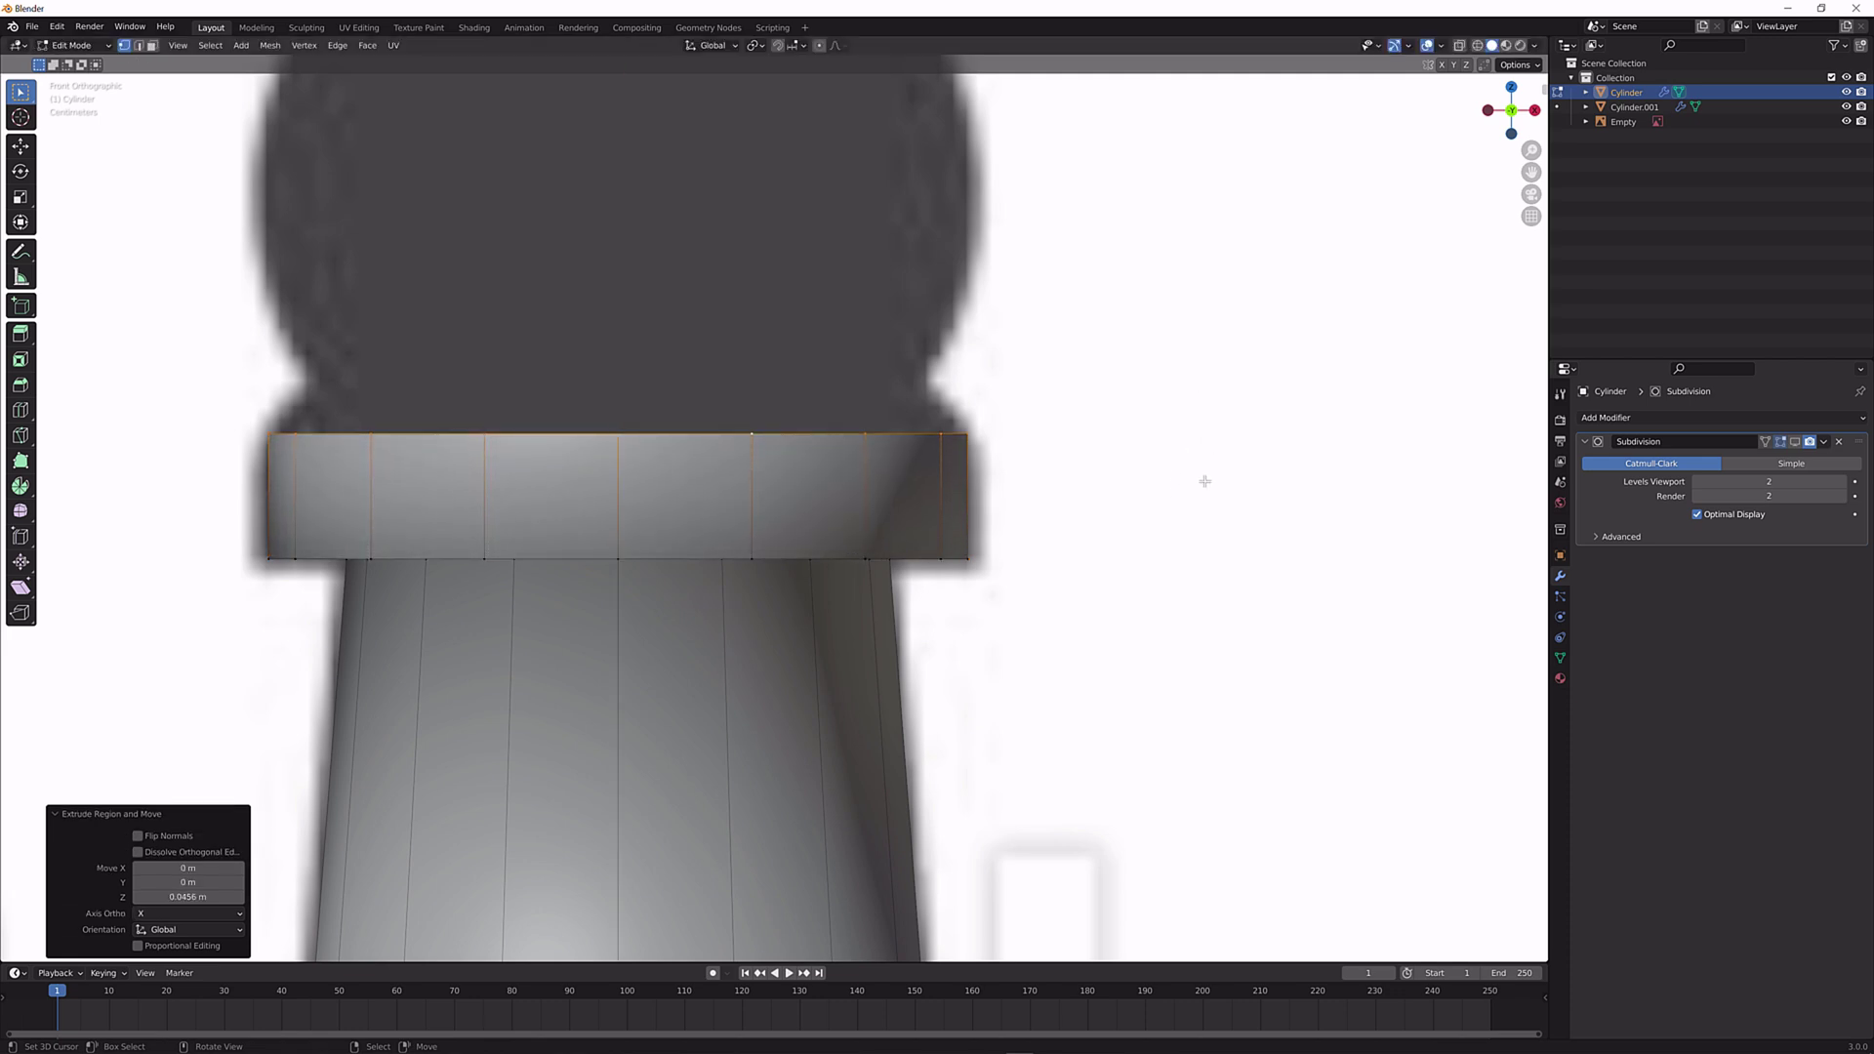
Extrude the collar's top edge up along Z to the base of the head and scale it to about 0.86.
{"action": "key", "text": "e"}
{"action": "key", "text": "z"}
{"action": "left_click", "coordinate": [1227, 433]}
{"action": "key", "text": "s"}
{"action": "left_click", "coordinate": [1192, 425]}
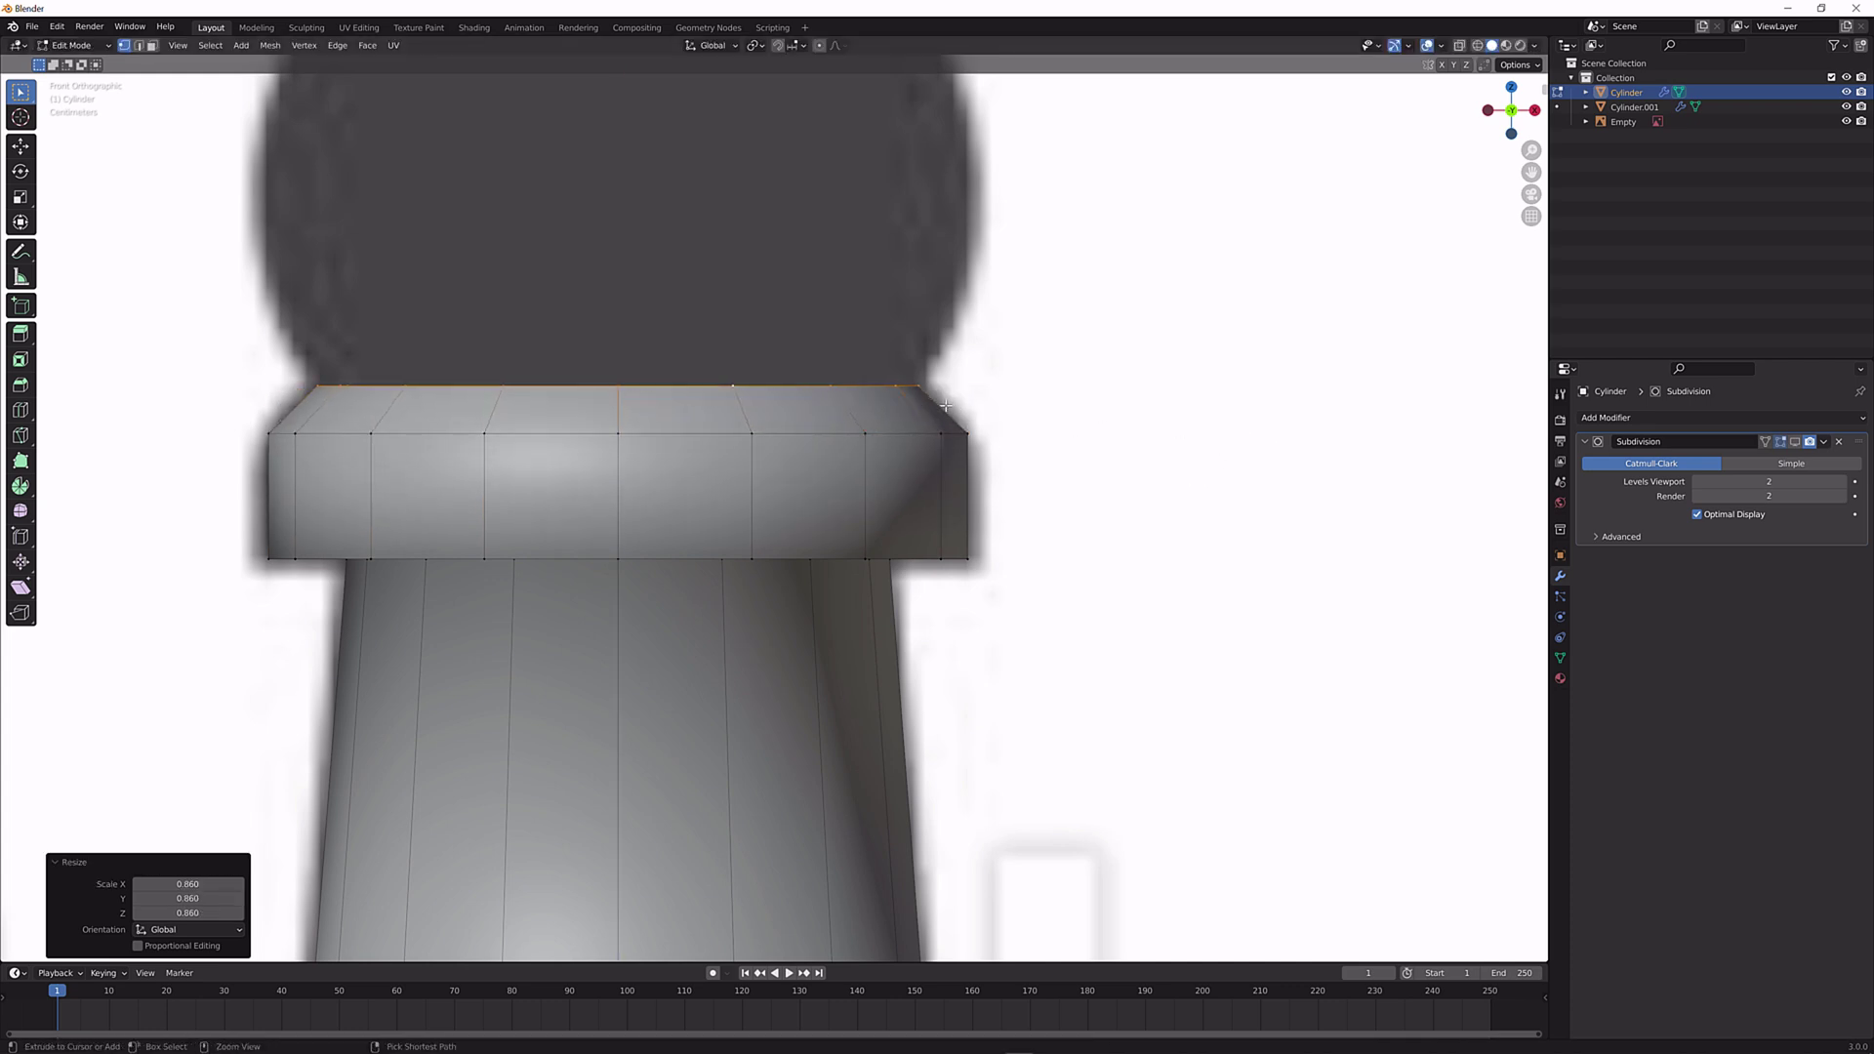
Add an edge loop near the top of the collar's slope and scale it by 1.063 to round the shoulder.
{"action": "key", "text": "s"}
{"action": "left_click", "coordinate": [965, 374]}
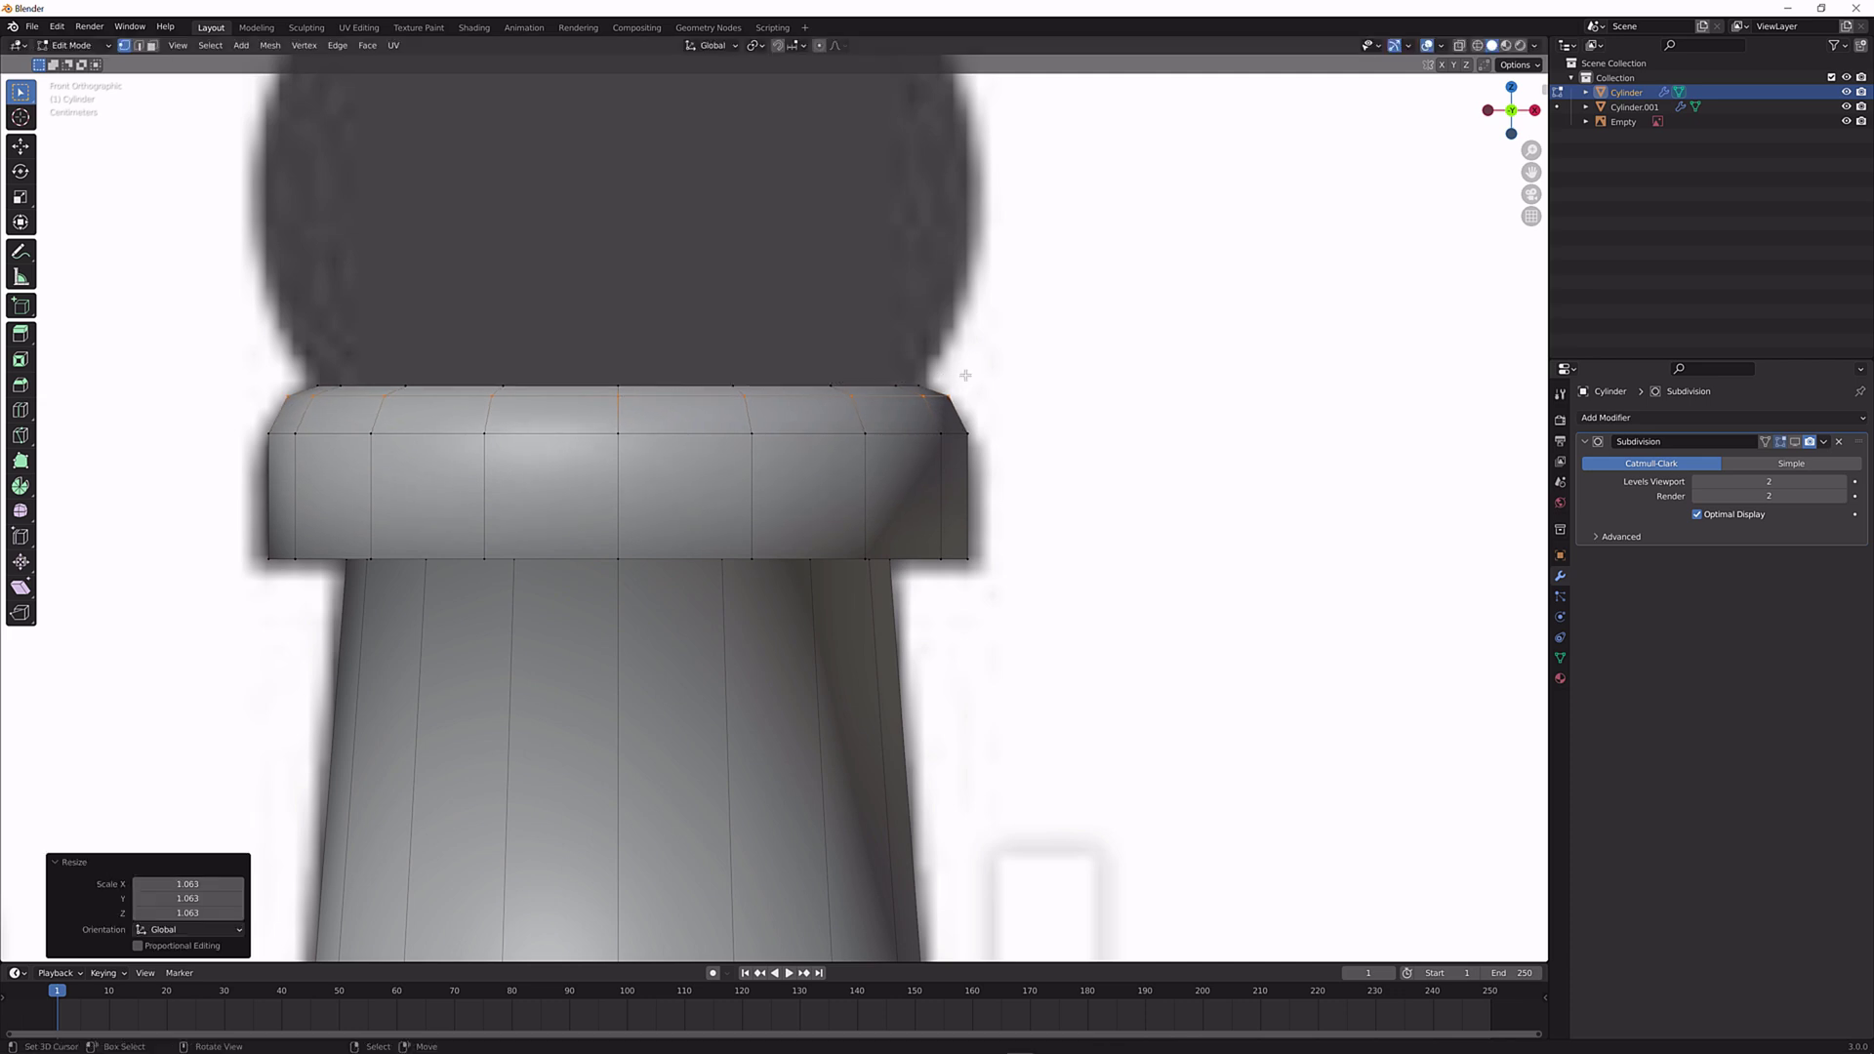
{"action": "scroll", "coordinate": [965, 374], "scroll_direction": "down", "scroll_amount": 5}
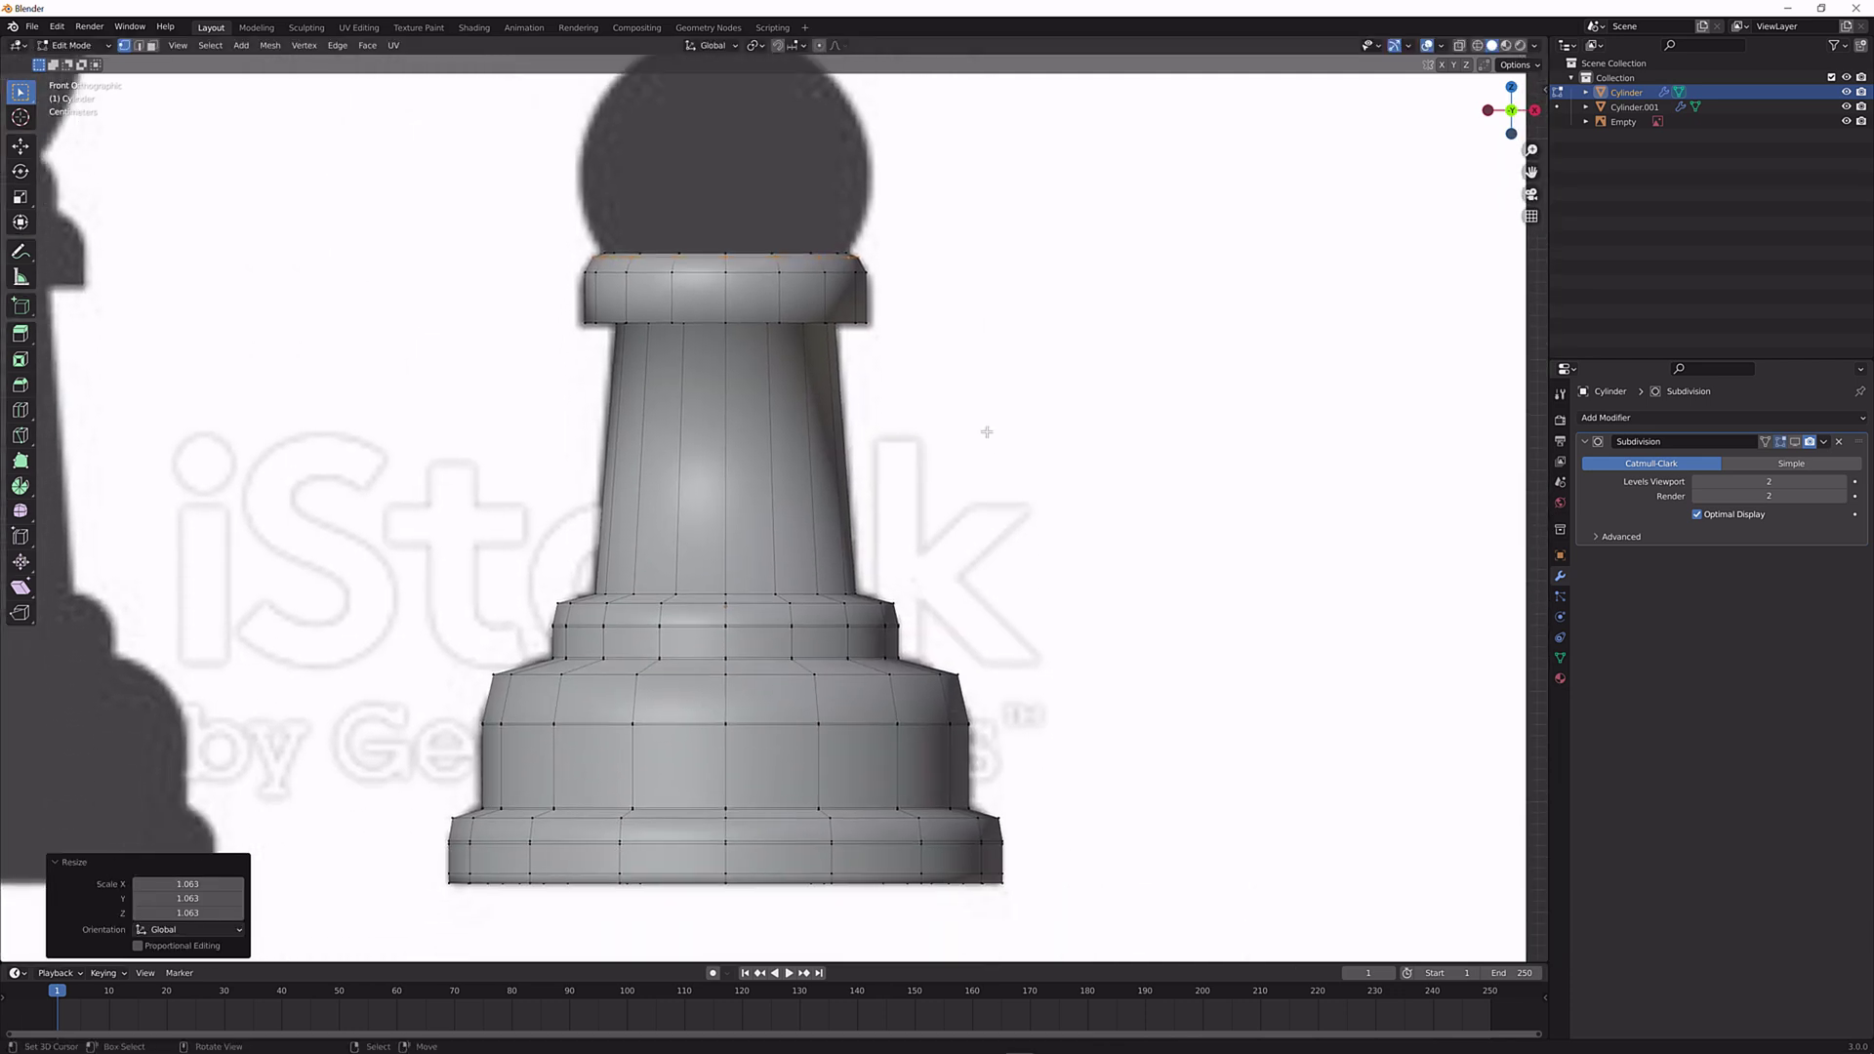
Try to start the head by extruding the collar's top rim about 0.028 m up along Z and scaling it to about 1.13.
{"action": "scroll", "coordinate": [986, 431], "scroll_direction": "up", "scroll_amount": 3}
{"action": "middle_click_drag", "start_coordinate": [987, 398], "coordinate": [987, 423], "text": "shift"}
{"action": "middle_click_drag", "start_coordinate": [910, 253], "coordinate": [922, 551], "text": "shift"}
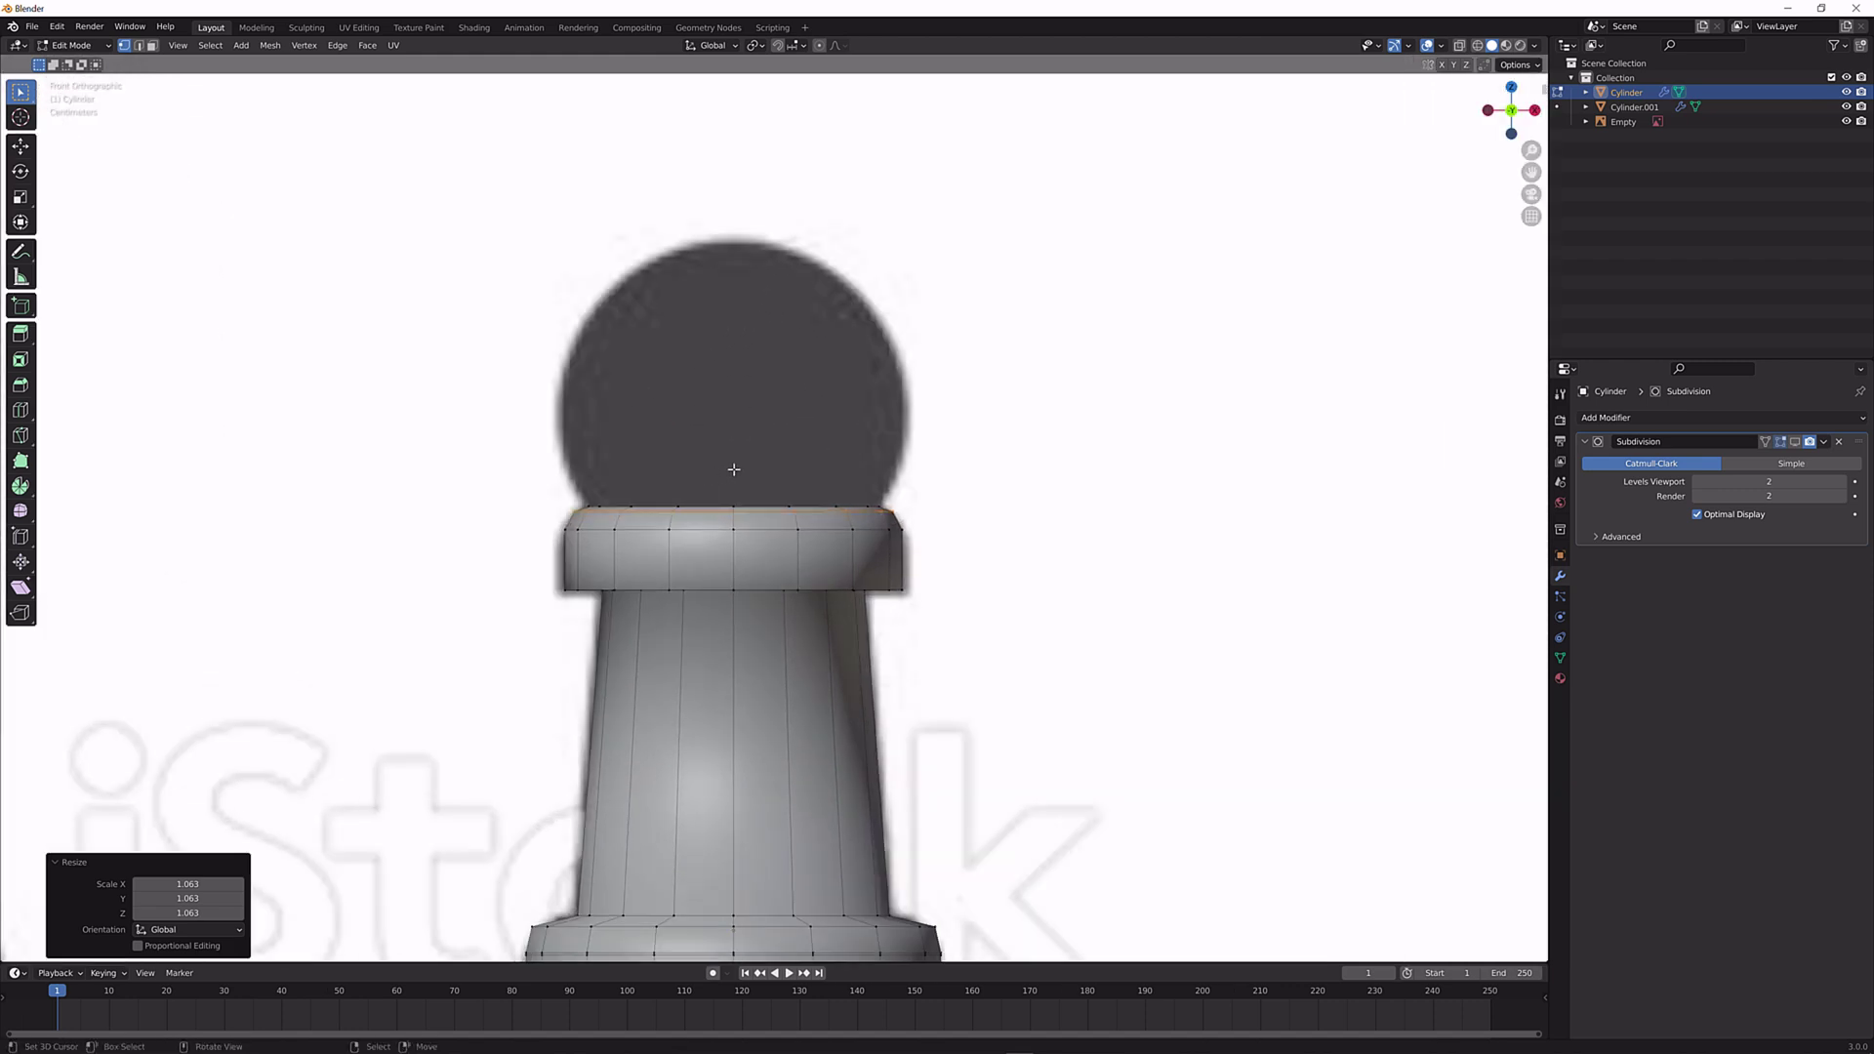
{"action": "scroll", "coordinate": [734, 469], "scroll_direction": "up", "scroll_amount": 3}
{"action": "middle_click_drag", "start_coordinate": [723, 465], "coordinate": [717, 597]}
{"action": "key", "text": "KP_1"}
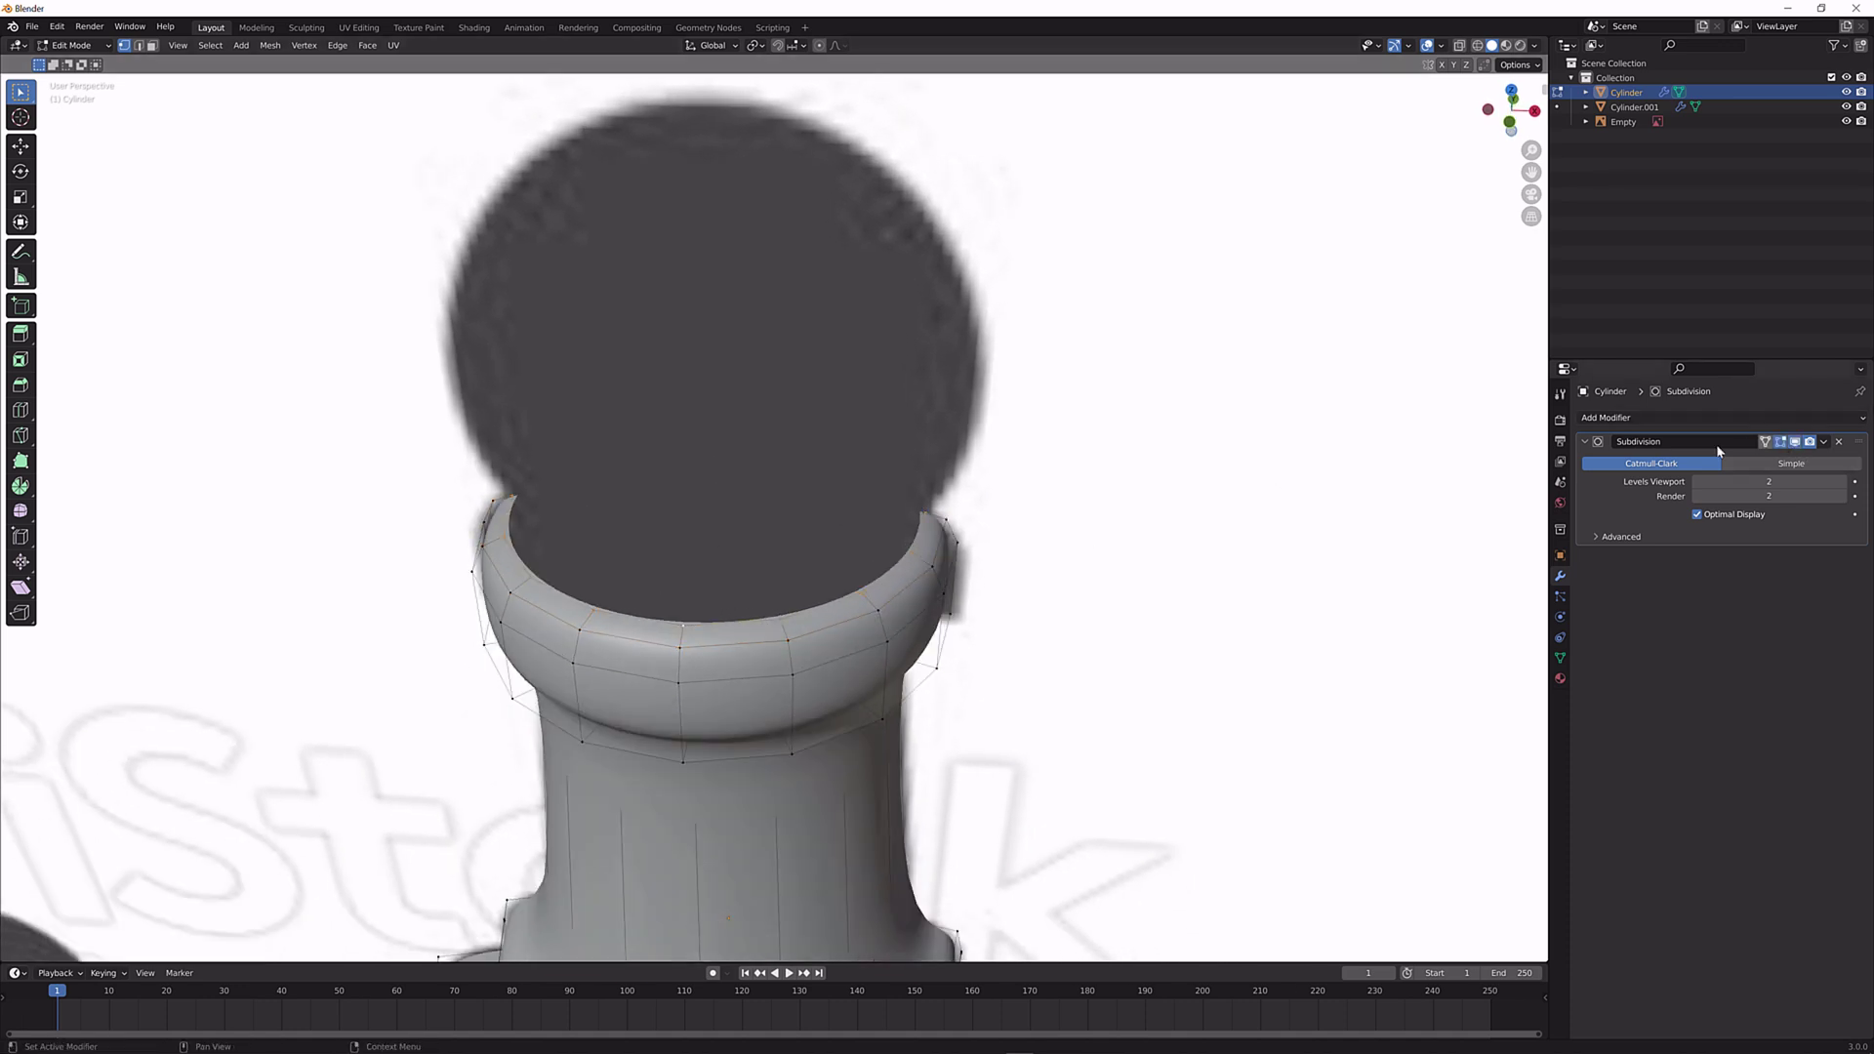
{"action": "key", "text": "e"}
{"action": "left_click", "coordinate": [1038, 410]}
{"action": "key", "text": "s"}
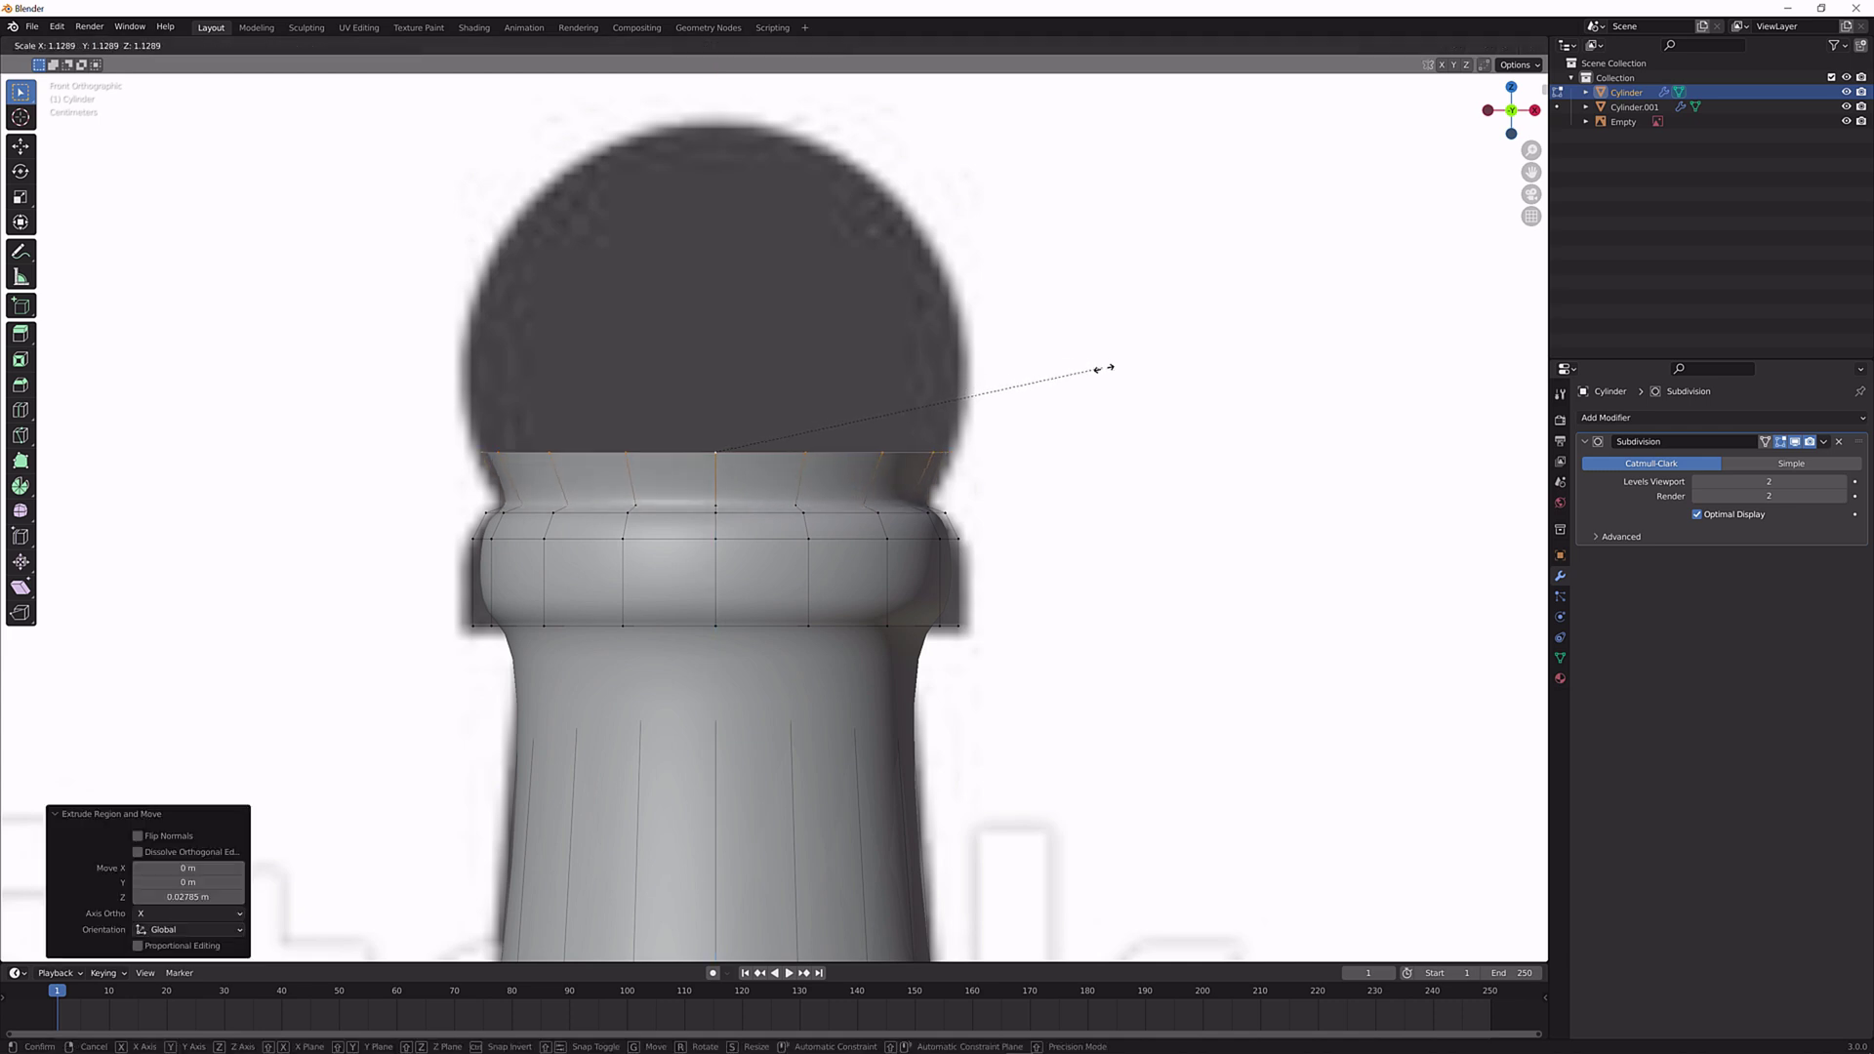
{"action": "left_click", "coordinate": [1103, 369]}
Try extruding two more head segments upward, the upper about 0.05 m high, scaling each ring to follow the round silhouette.
{"action": "key", "text": "e"}
{"action": "left_click", "coordinate": [1115, 280]}
{"action": "key", "text": "s"}
{"action": "left_click", "coordinate": [1124, 278]}
{"action": "key", "text": "e"}
{"action": "left_click", "coordinate": [1164, 187]}
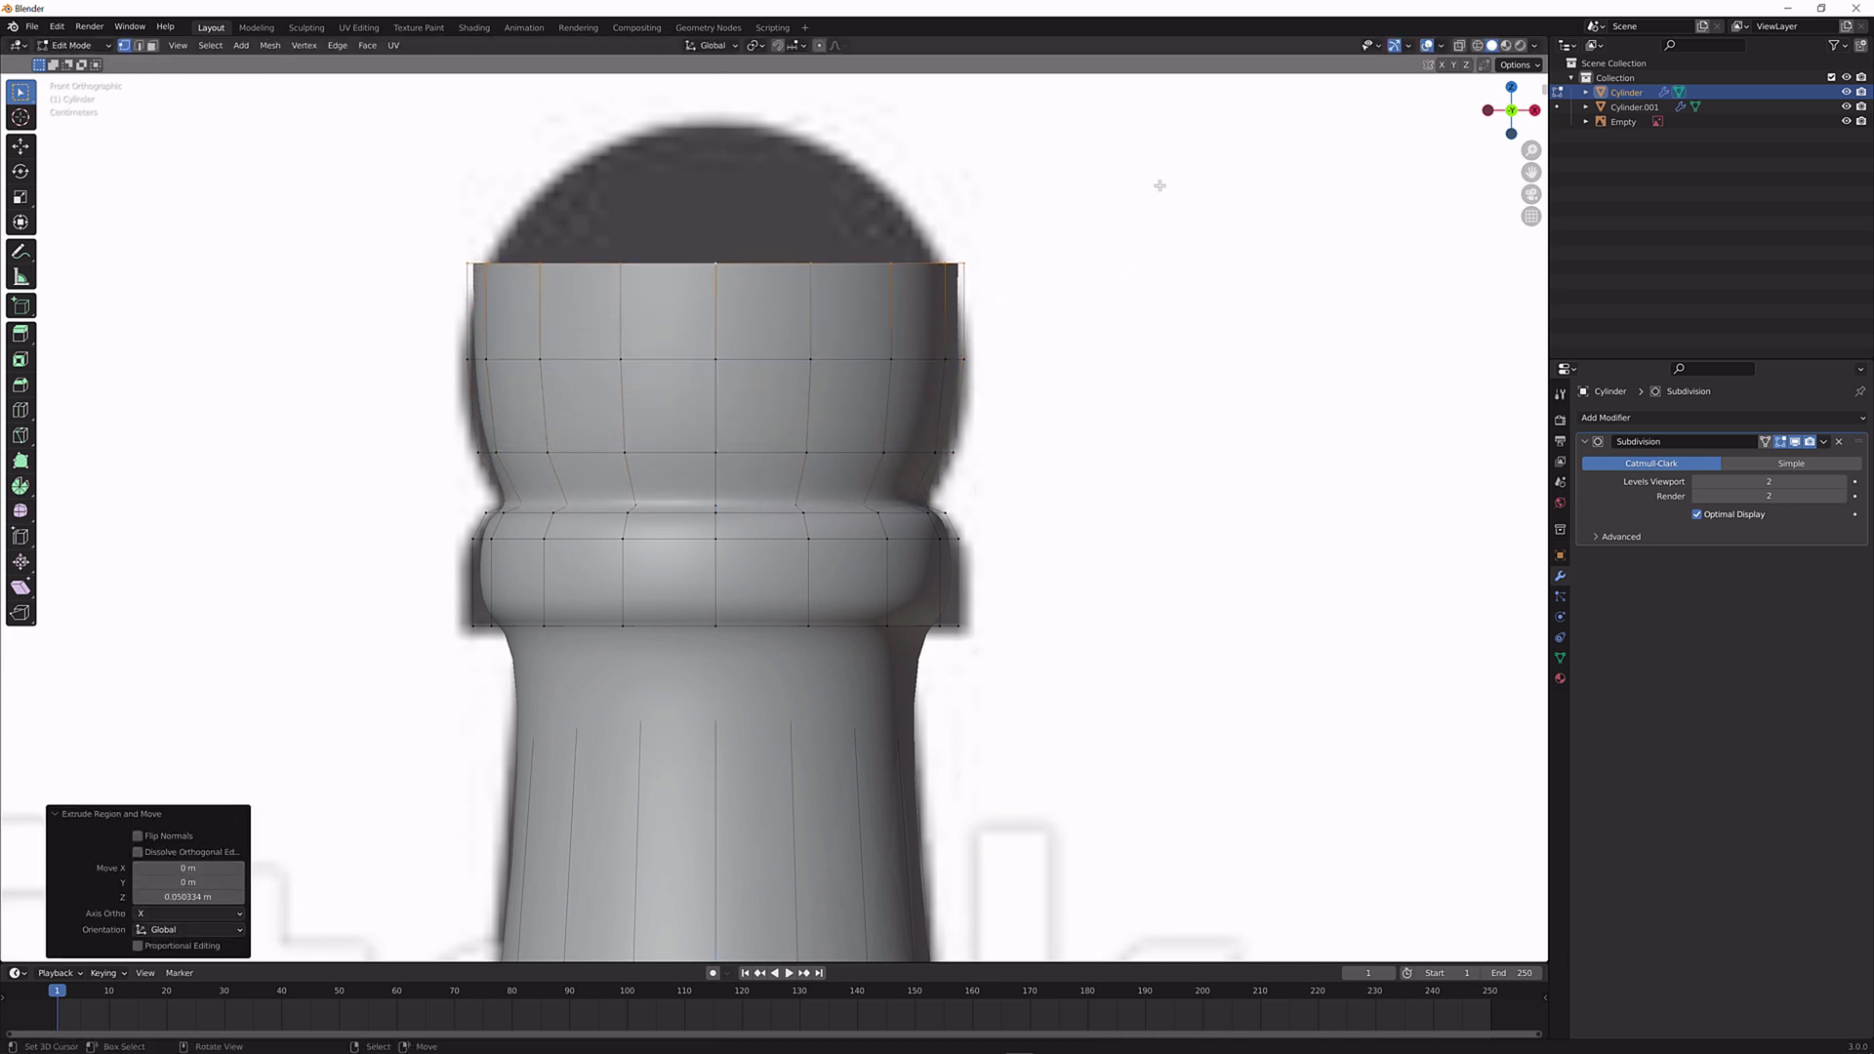
{"action": "key", "text": "s"}
{"action": "left_click", "coordinate": [1117, 201]}
{"action": "key", "text": "Tab"}
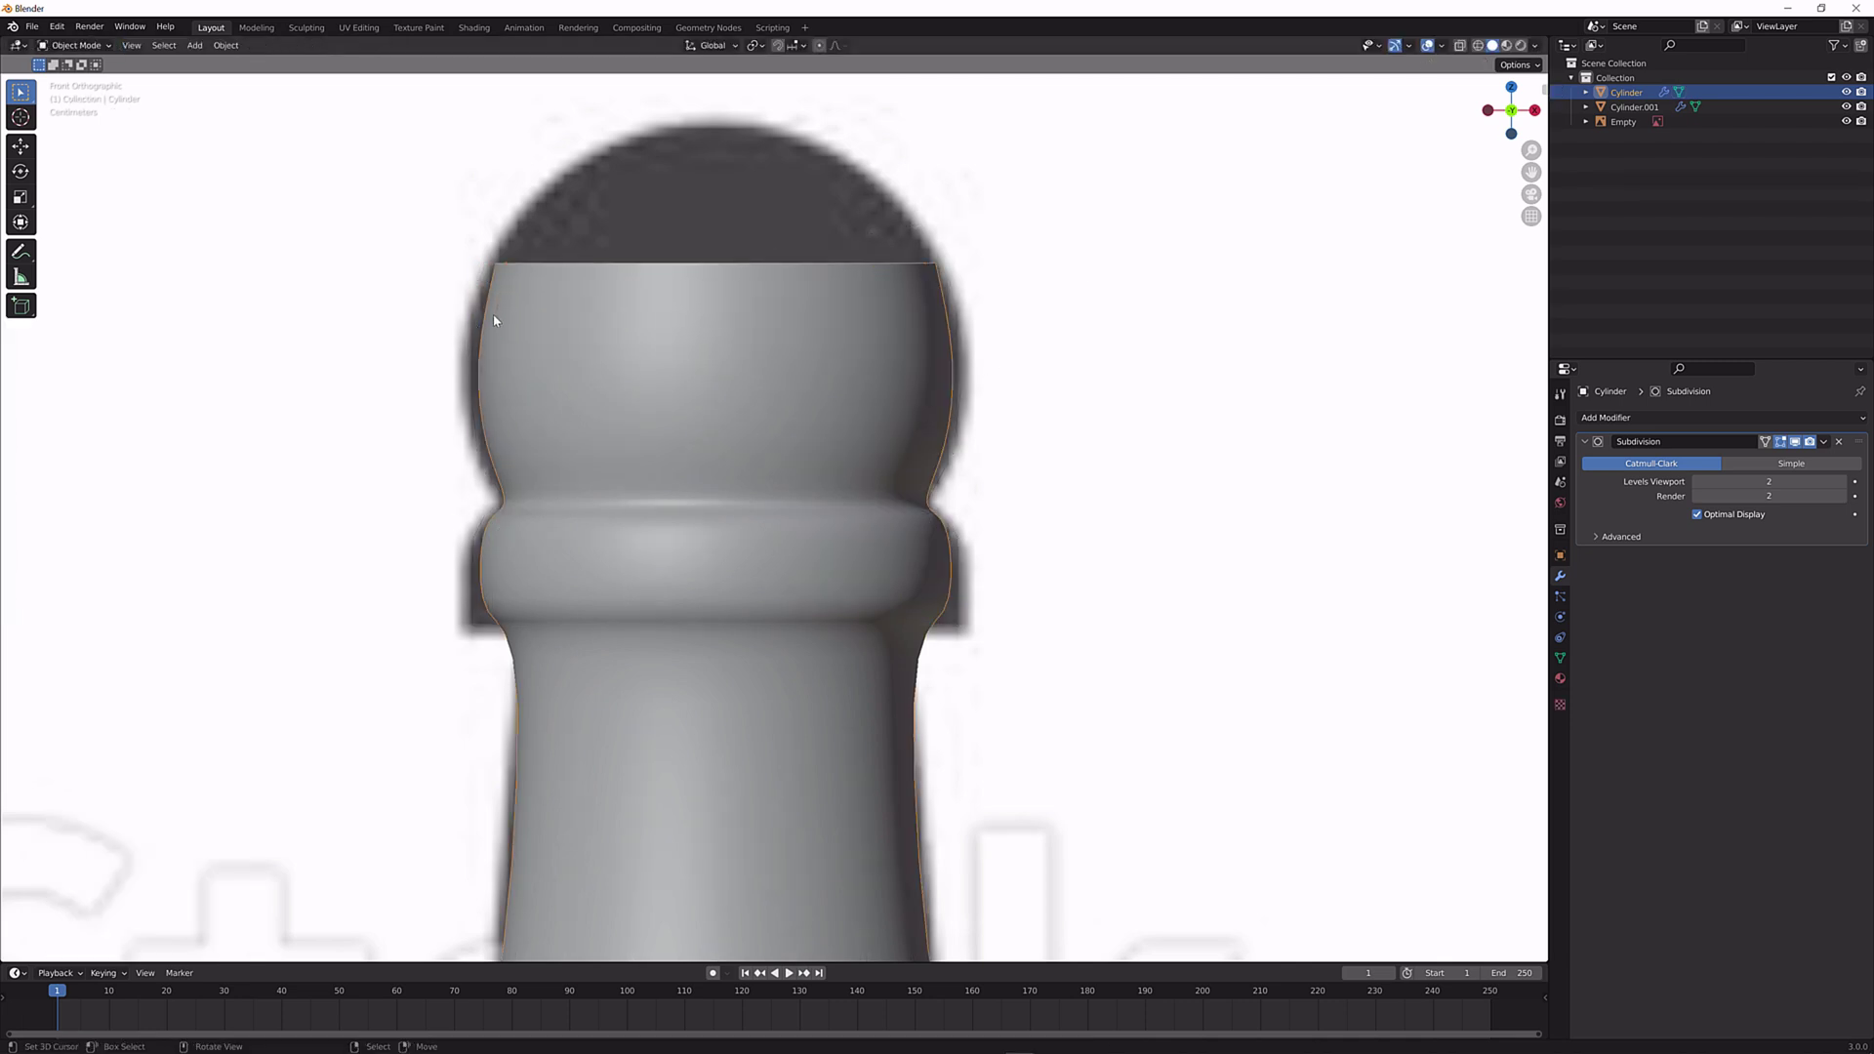
Undo all the head extrusions back to the collar's top rim and turn off the Subdivision modifier's viewport display.
{"action": "key", "text": "Tab"}
{"action": "key", "text": "ctrl+z"}
{"action": "key", "text": "ctrl+z"}
{"action": "key", "text": "ctrl+z"}
{"action": "key", "text": "ctrl+z"}
{"action": "key", "text": "ctrl+z"}
{"action": "key", "text": "ctrl+z"}
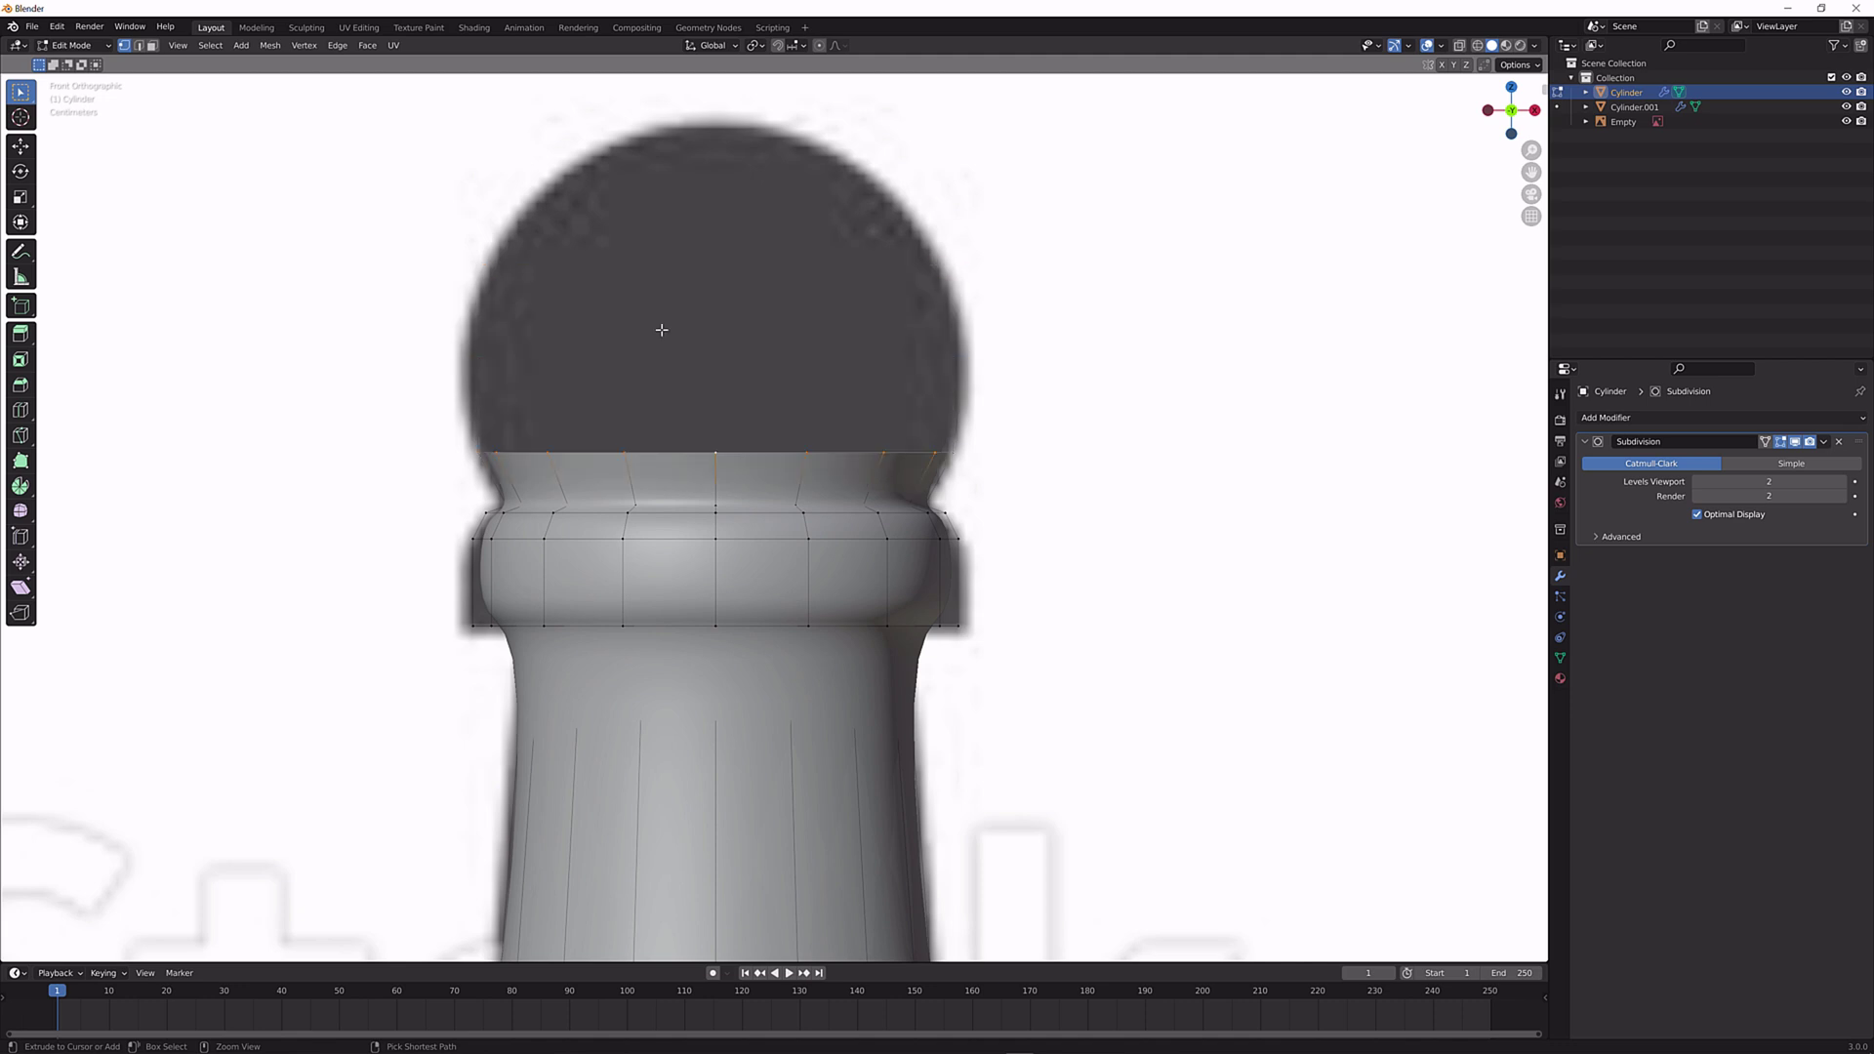
{"action": "key", "text": "ctrl+z"}
{"action": "left_click", "coordinate": [1796, 441]}
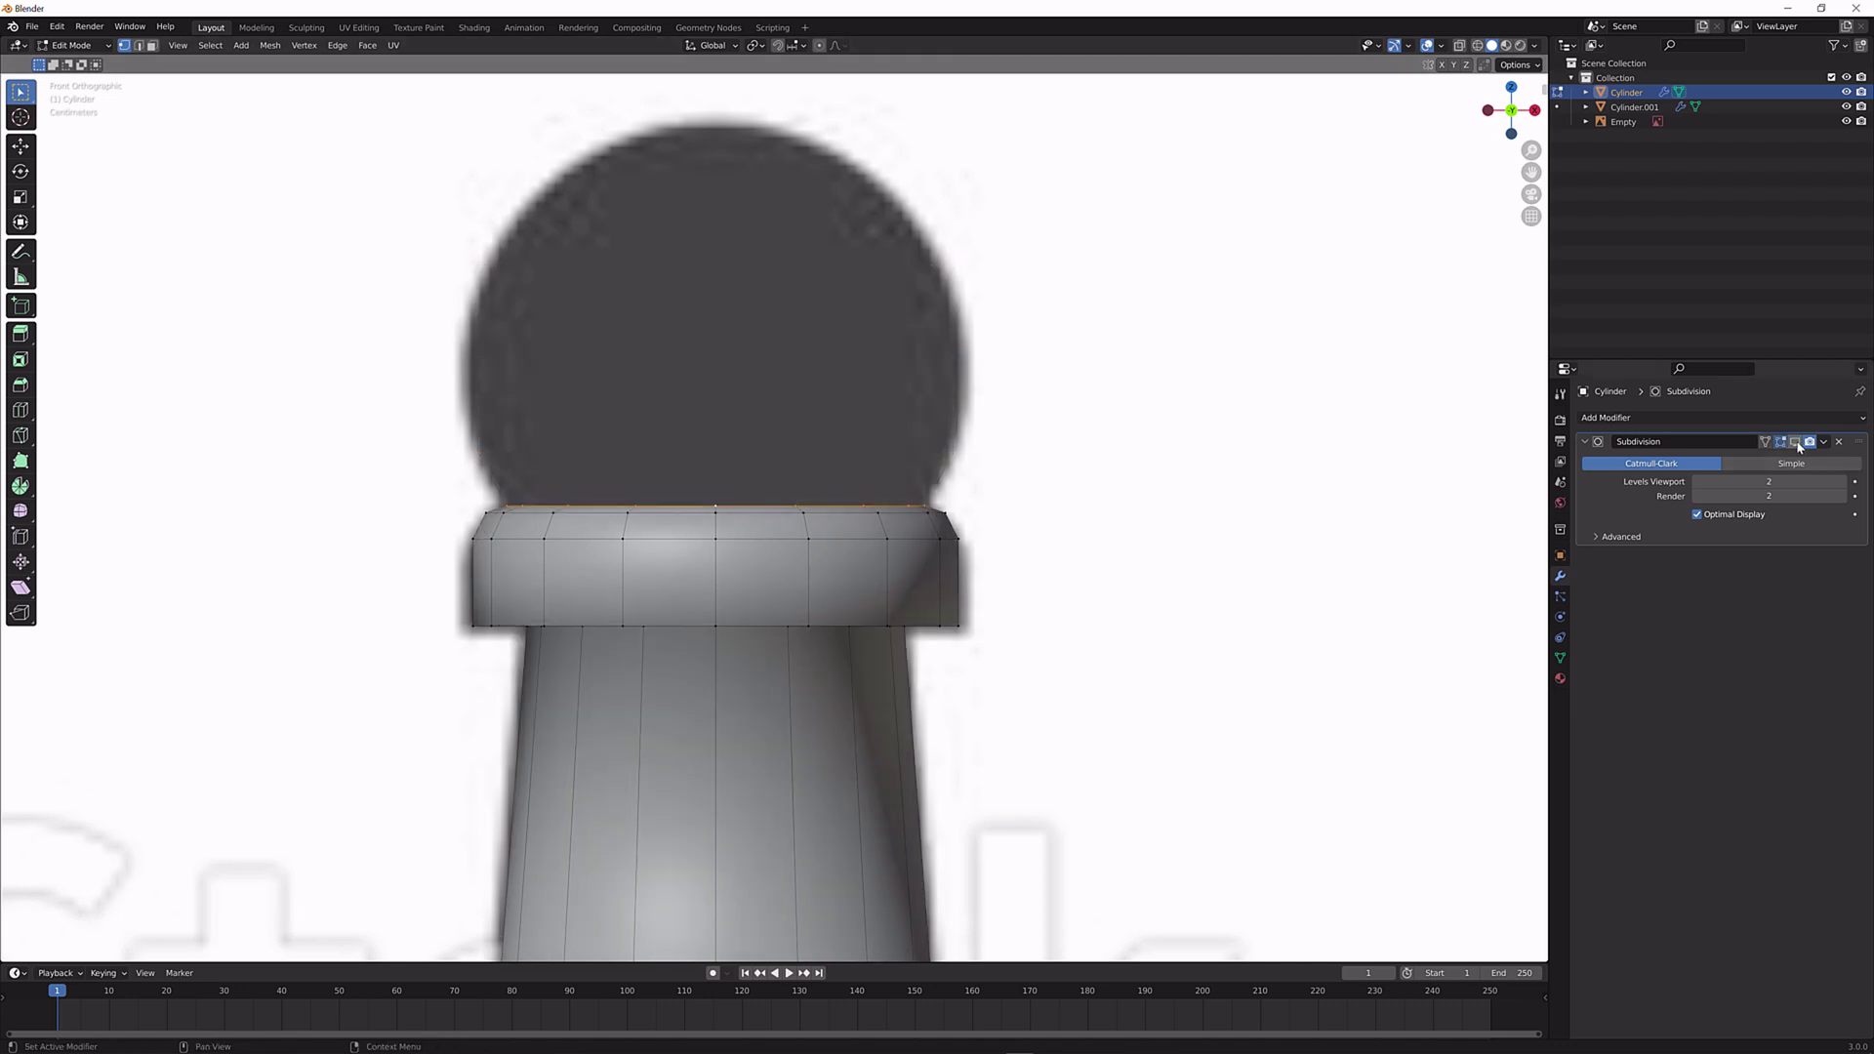
Snap the 3D cursor to the centre of the selected collar rim and return to Object Mode.
{"action": "middle_click_drag", "start_coordinate": [795, 475], "coordinate": [769, 451]}
{"action": "key", "text": "shift+s"}
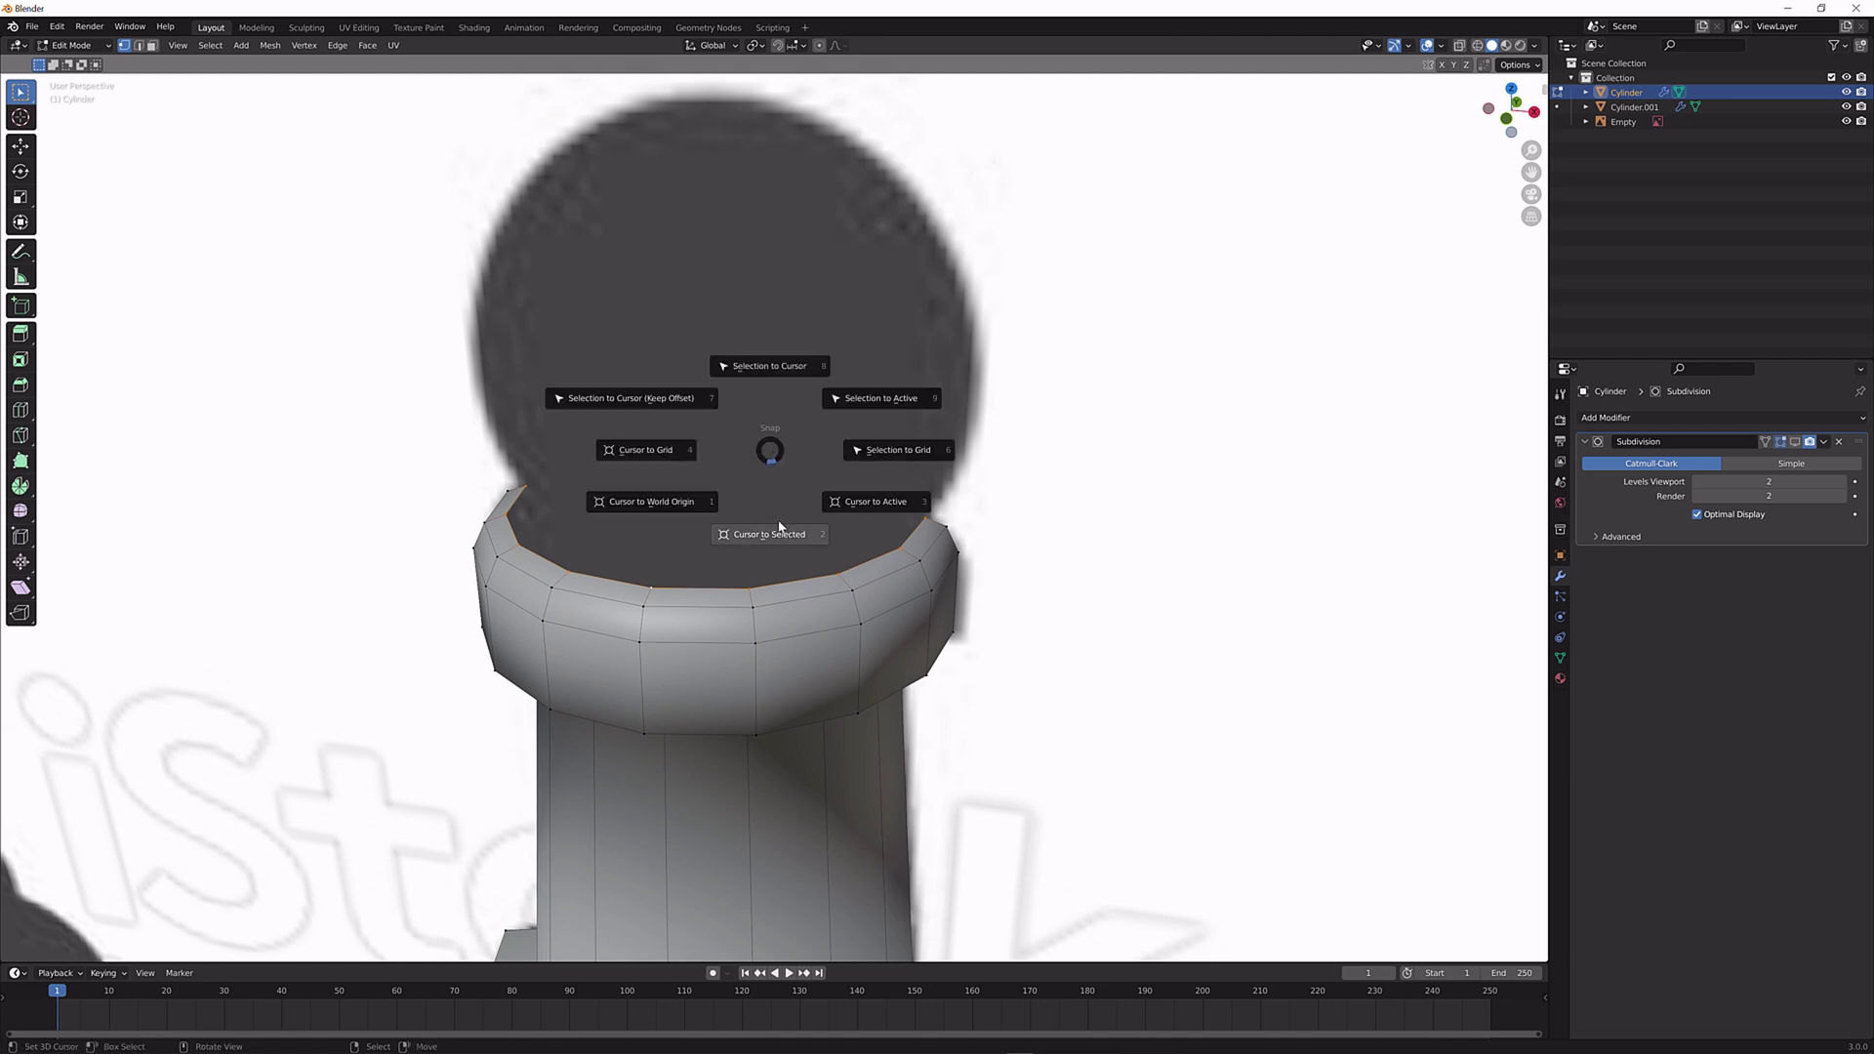
{"action": "left_click", "coordinate": [730, 584]}
{"action": "key", "text": "Tab"}
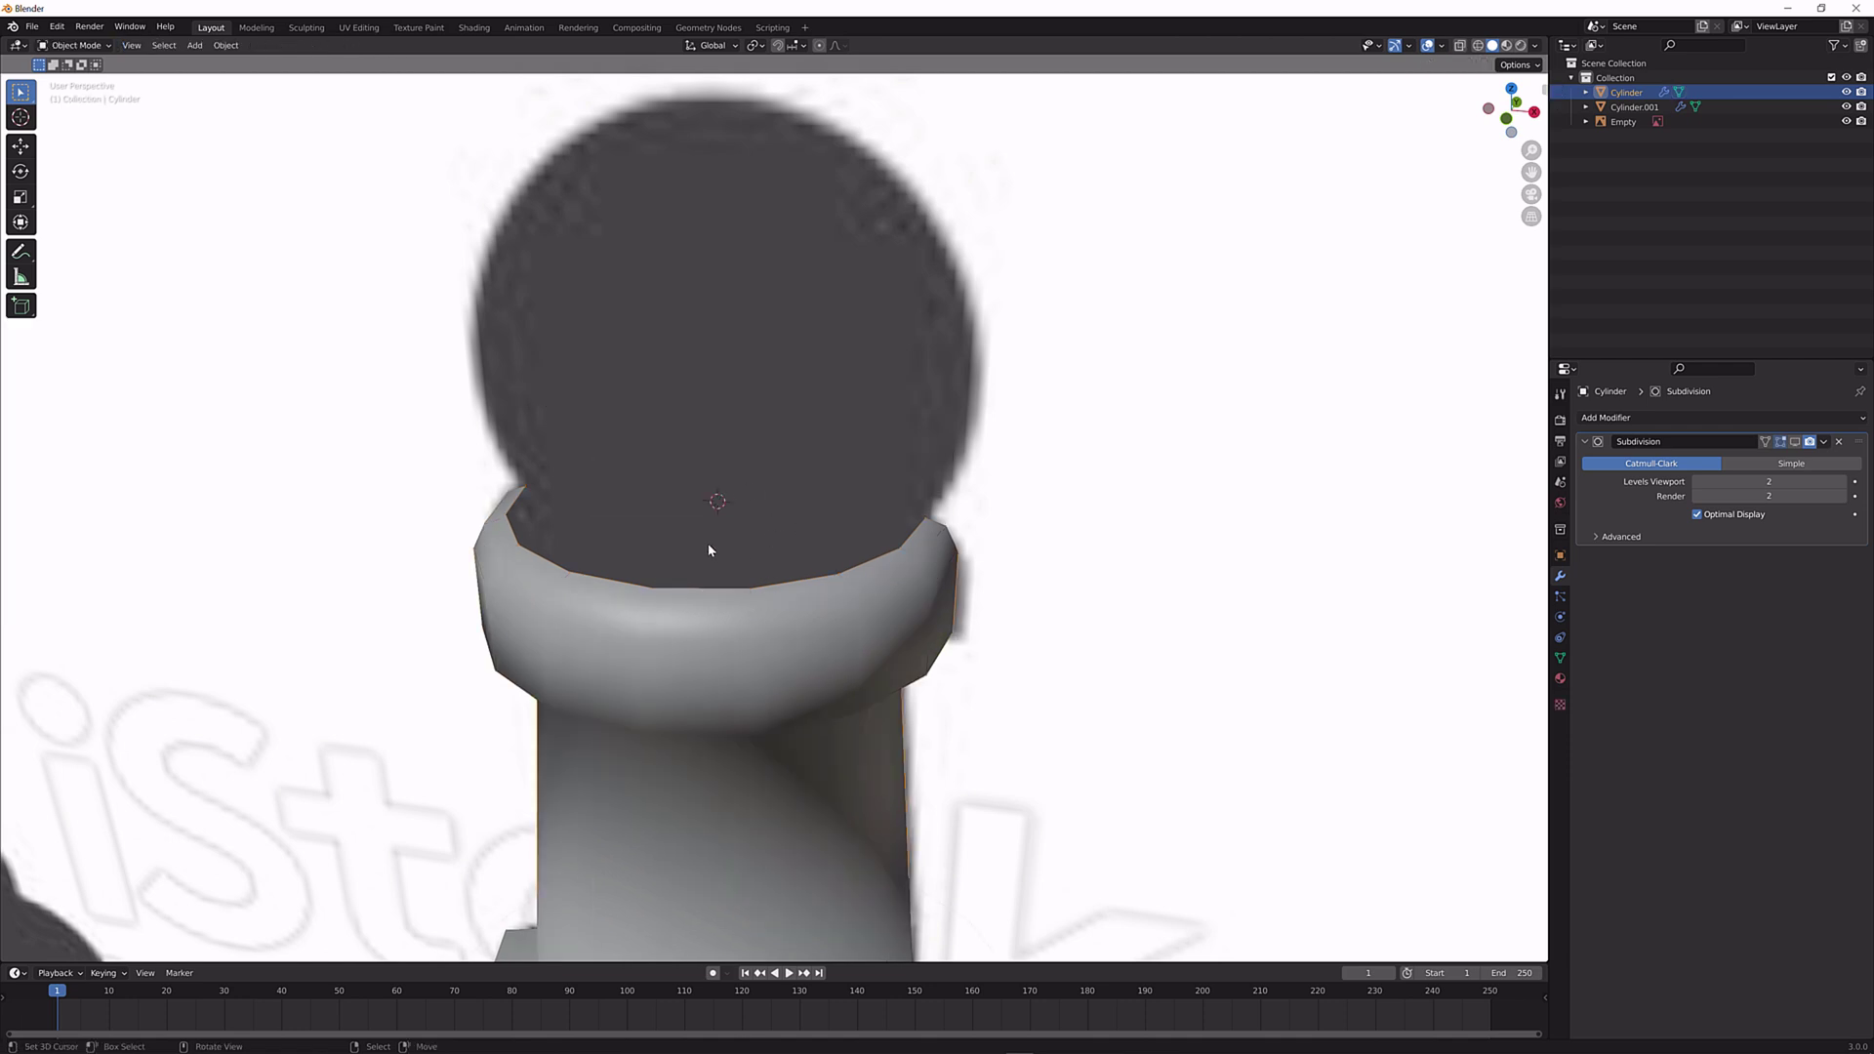
In front view, add a UV sphere at the 3D cursor with 16 segments and 16 rings.
{"action": "middle_click_drag", "start_coordinate": [711, 539], "coordinate": [725, 506]}
{"action": "key", "text": "KP_1"}
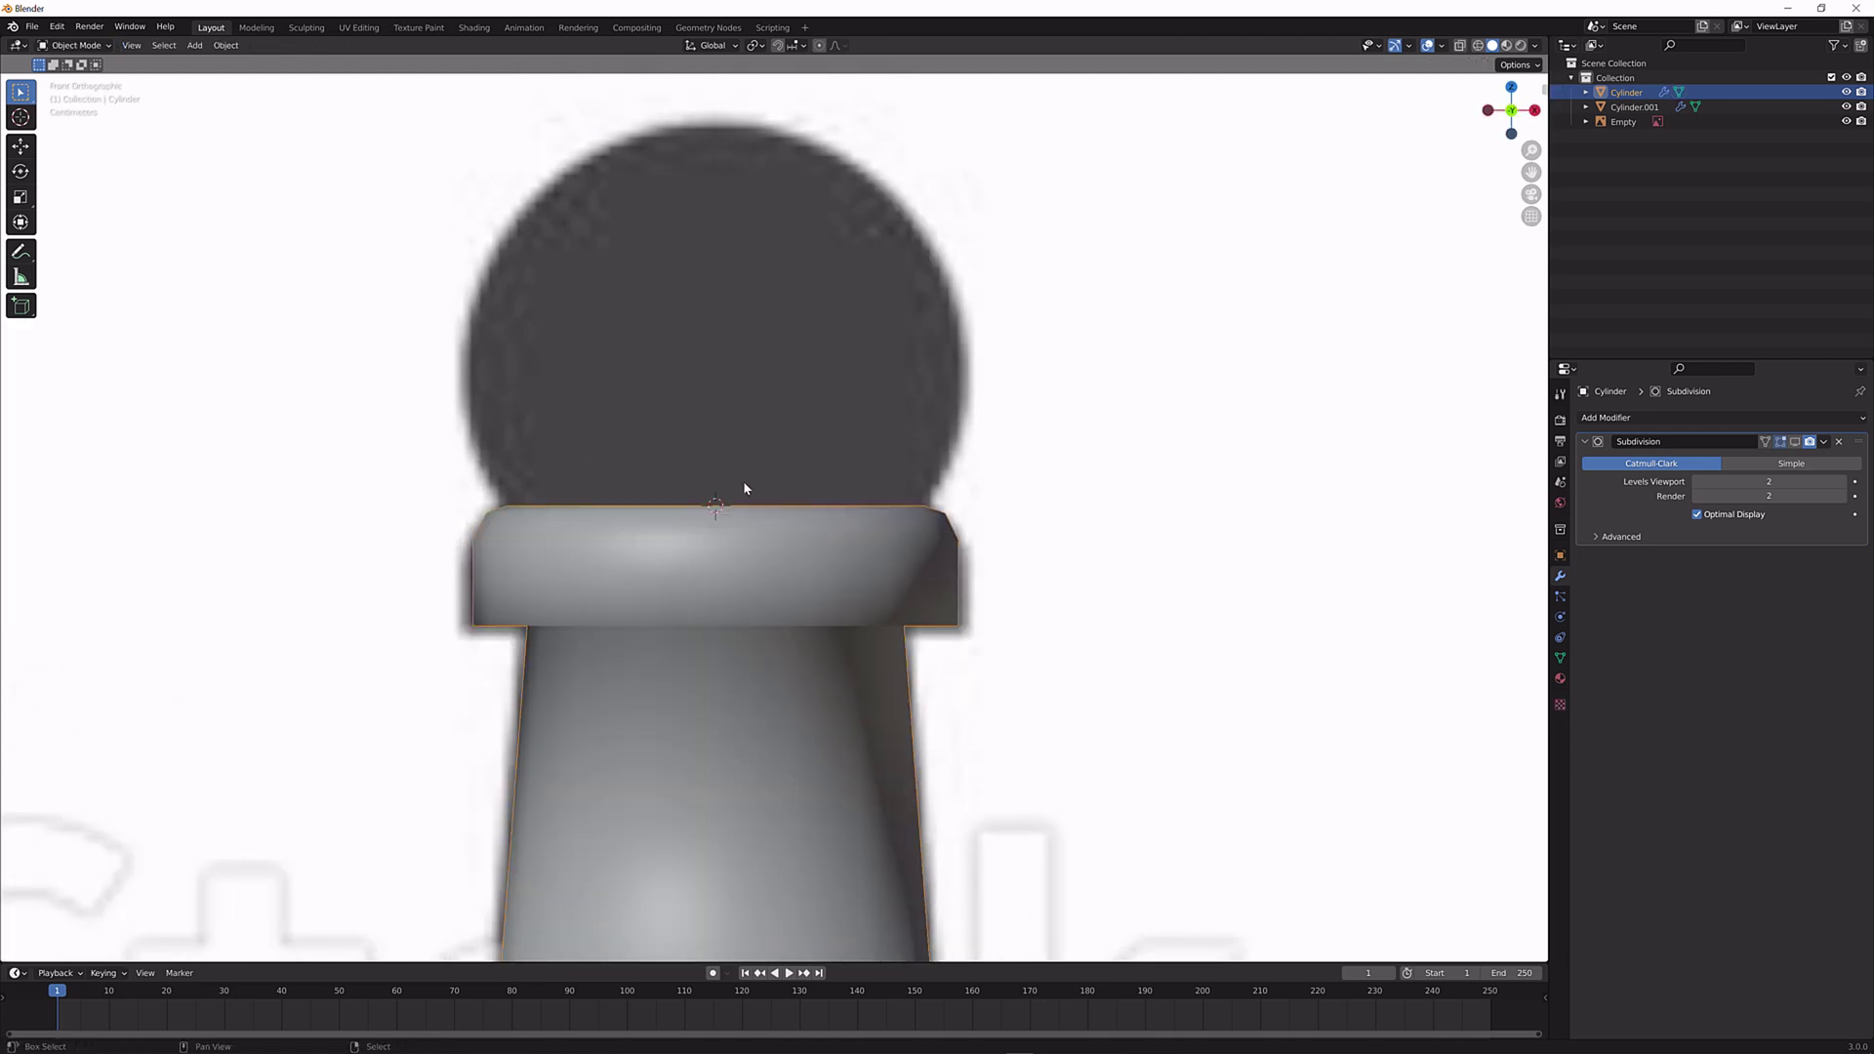
{"action": "key", "text": "shift+a"}
{"action": "mouse_move", "coordinate": [750, 485]}
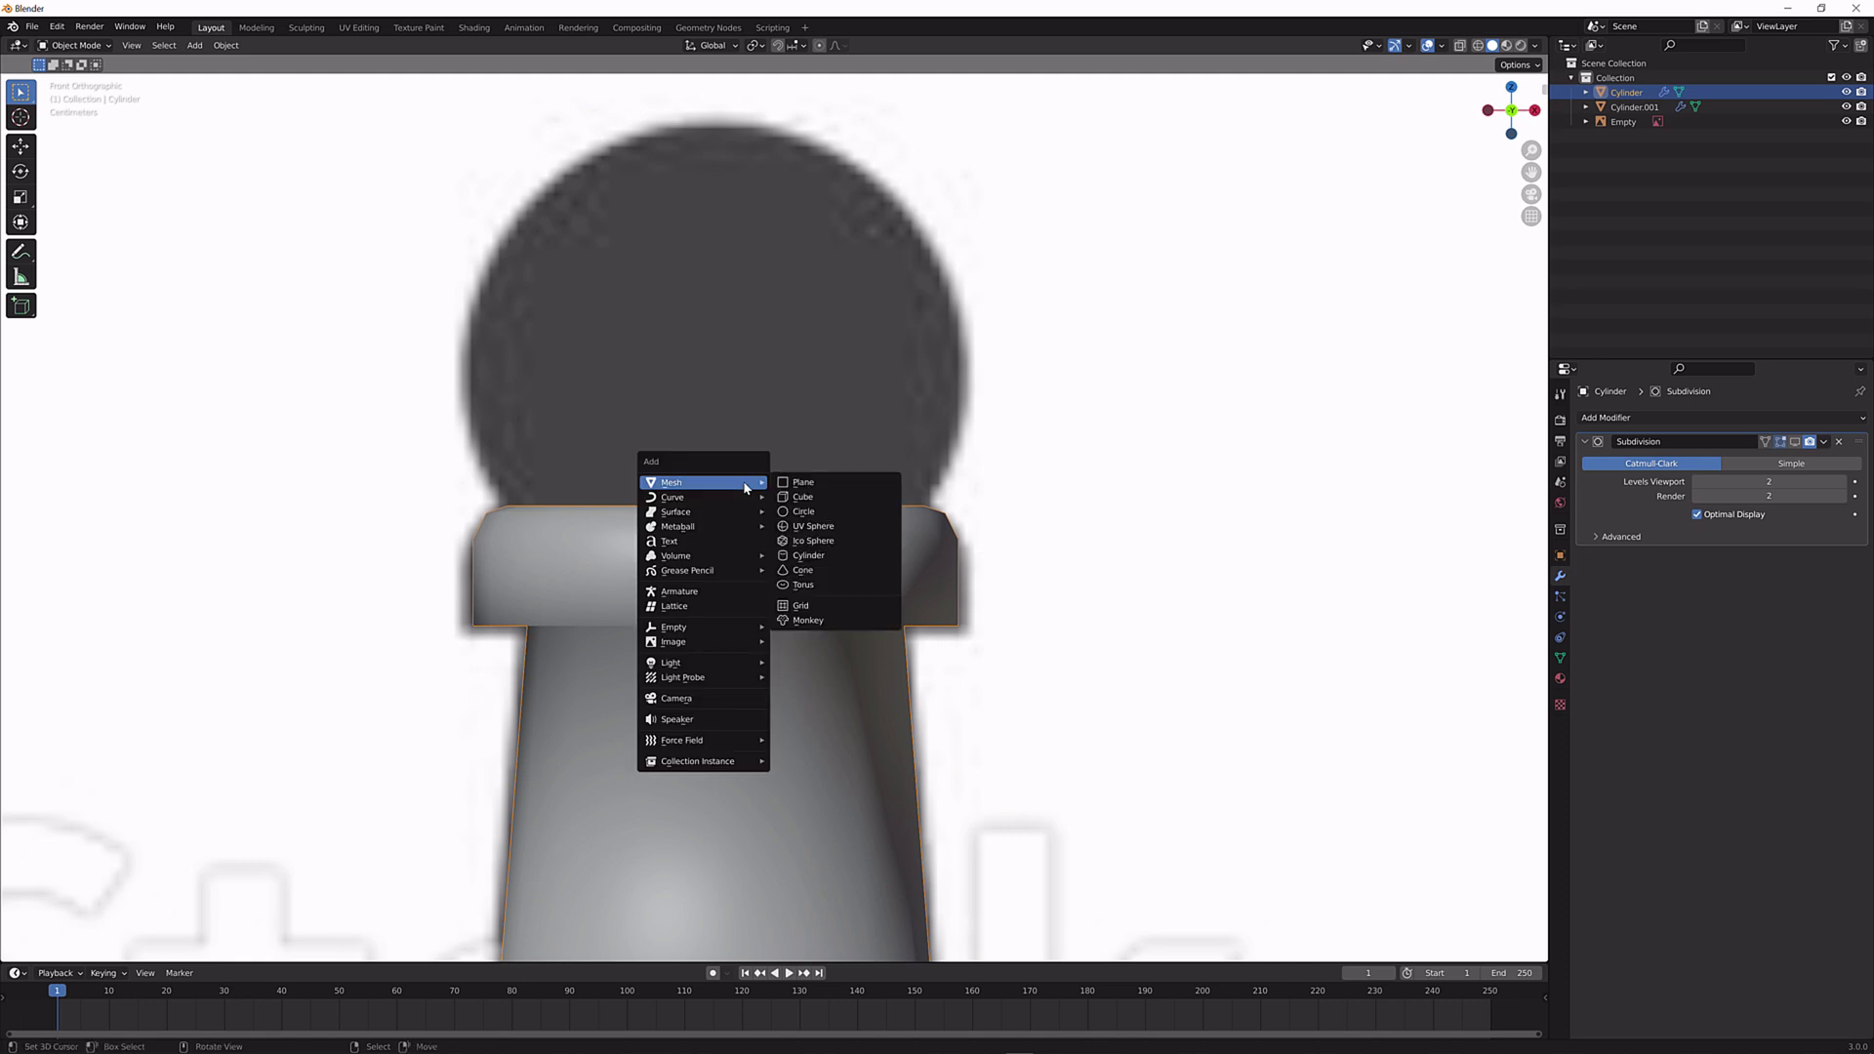
{"action": "left_click", "coordinate": [836, 527]}
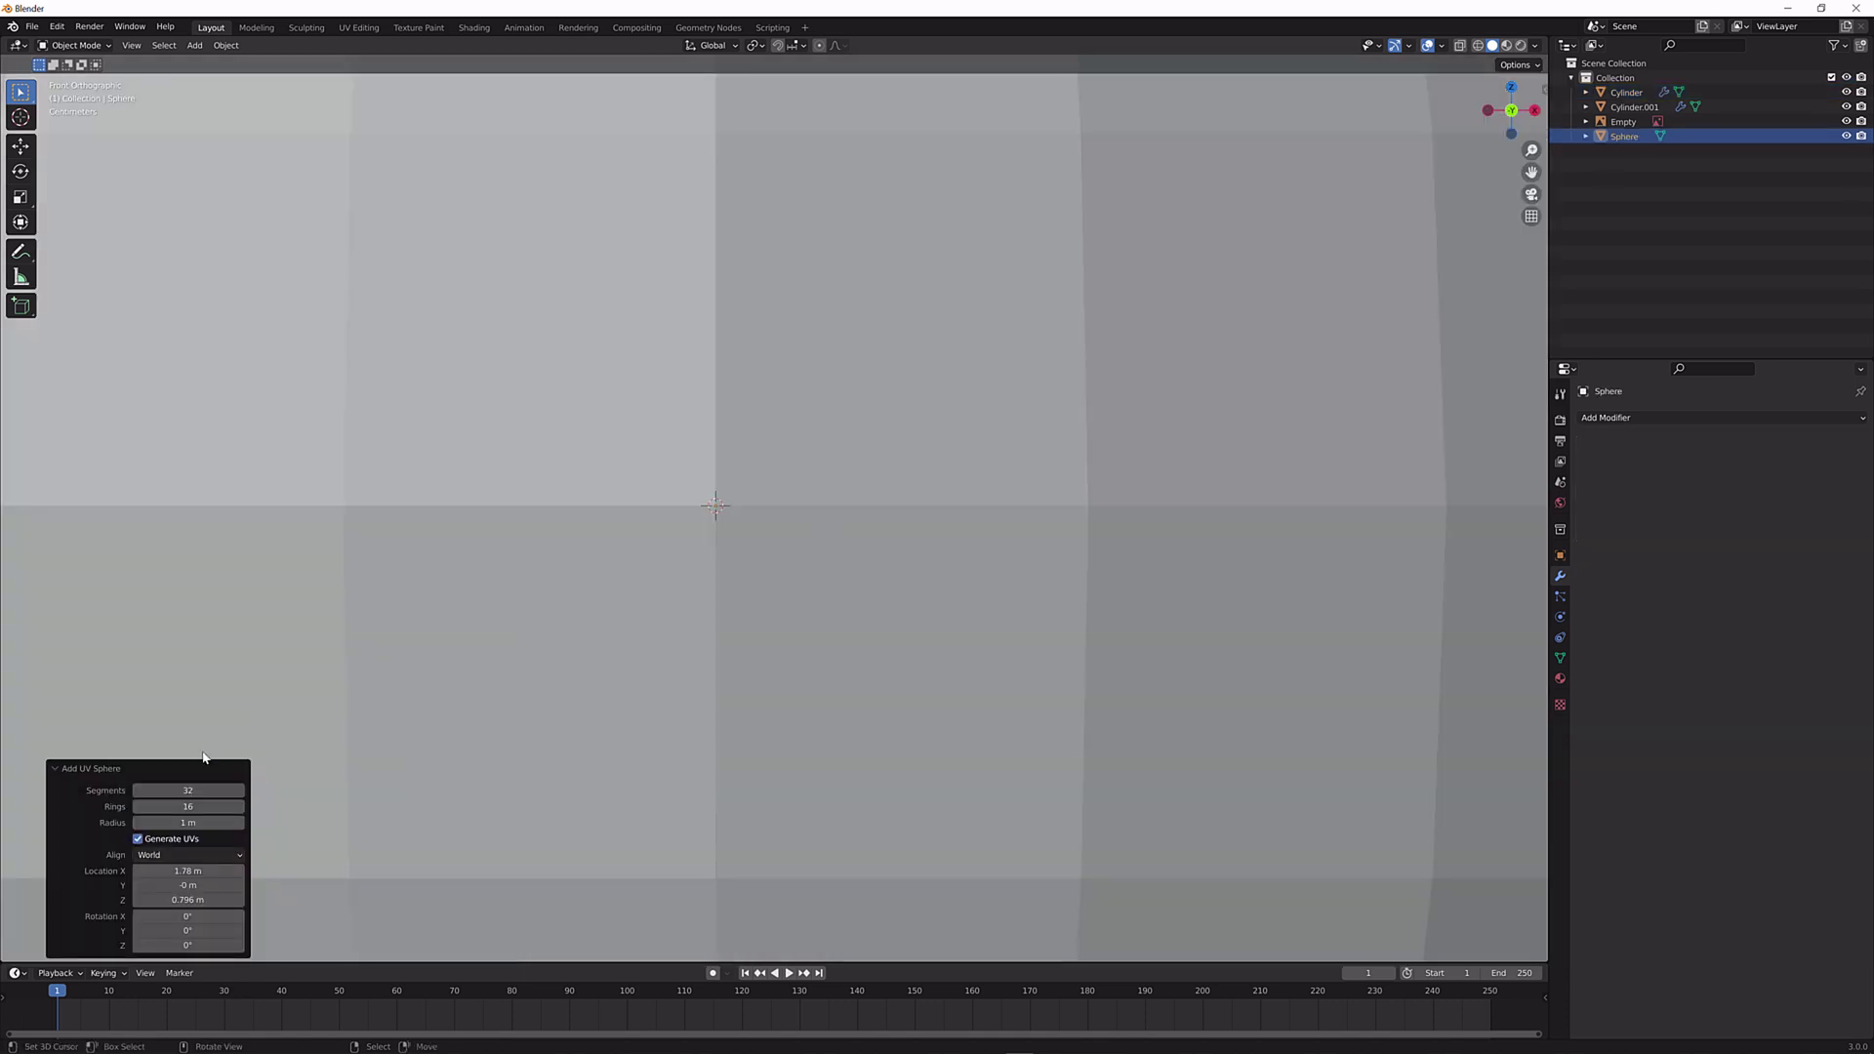
{"action": "left_click", "coordinate": [161, 791]}
{"action": "key", "text": "Return"}
{"action": "scroll", "coordinate": [811, 632], "scroll_direction": "down", "scroll_amount": 6}
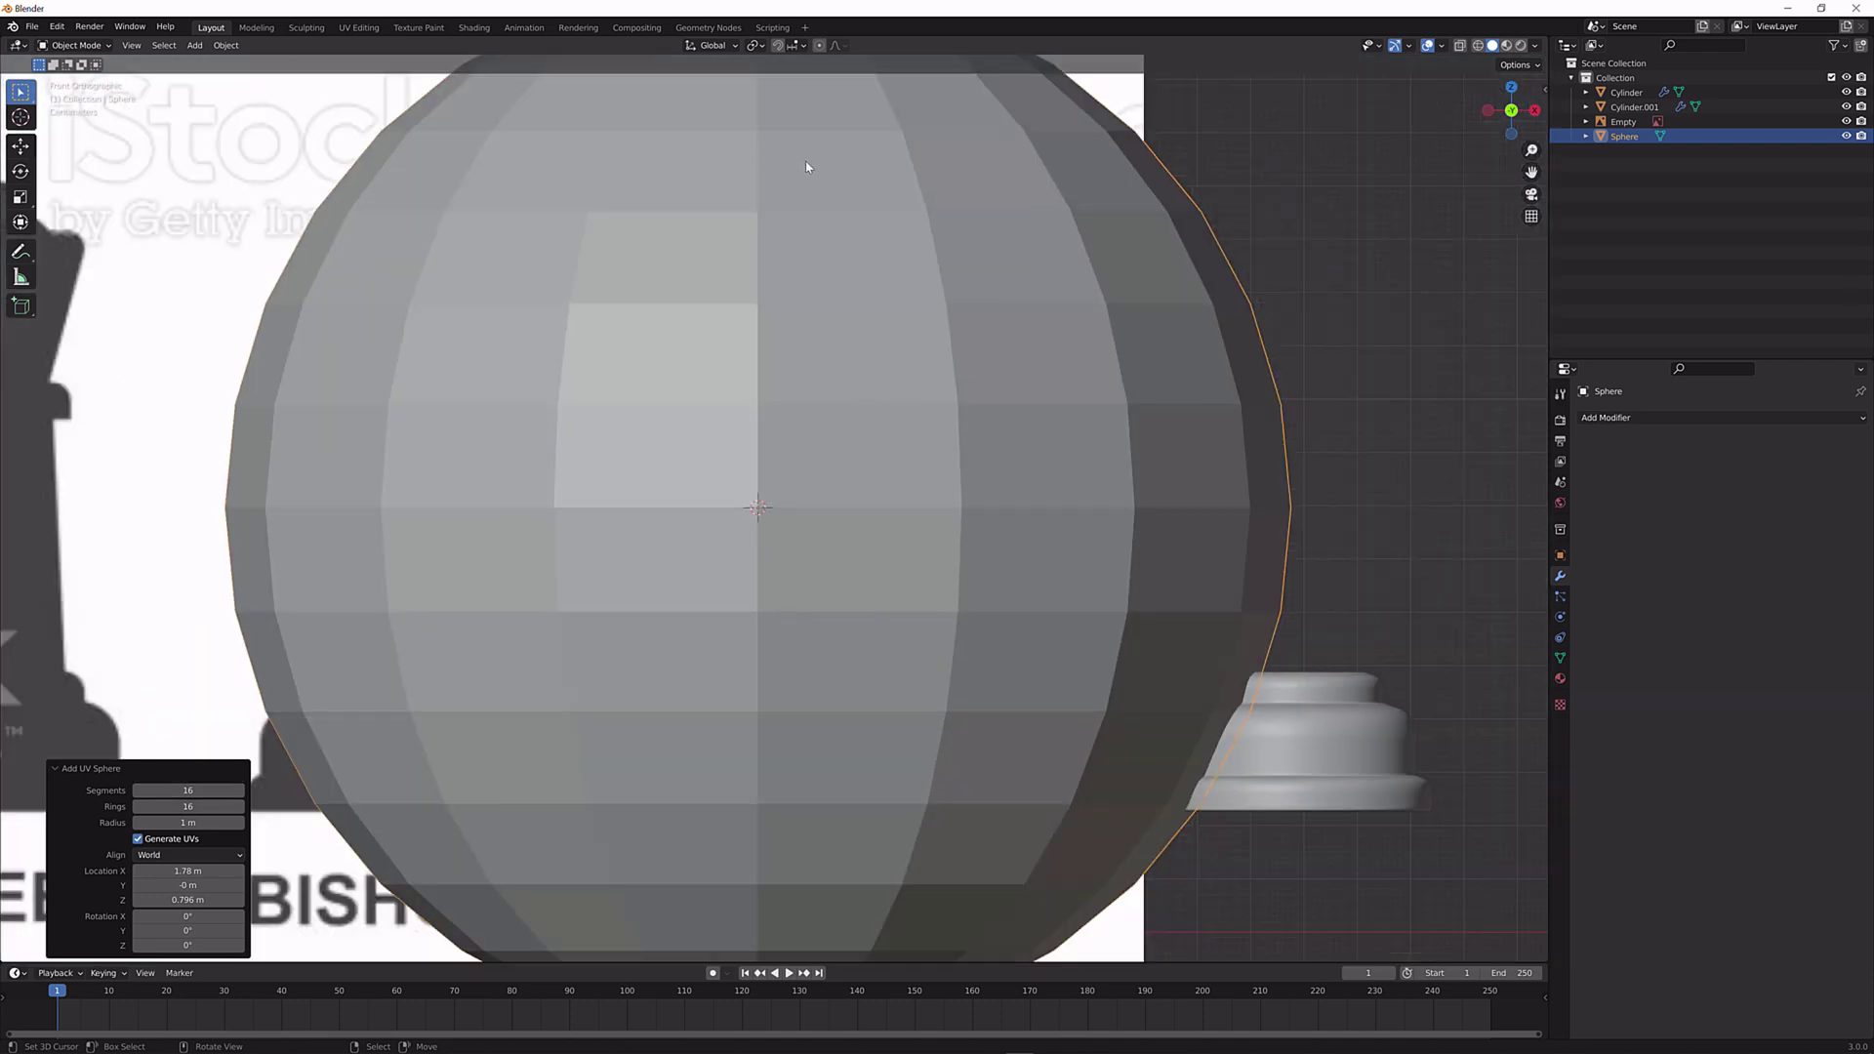
{"action": "scroll", "coordinate": [763, 863], "scroll_direction": "down", "scroll_amount": 1}
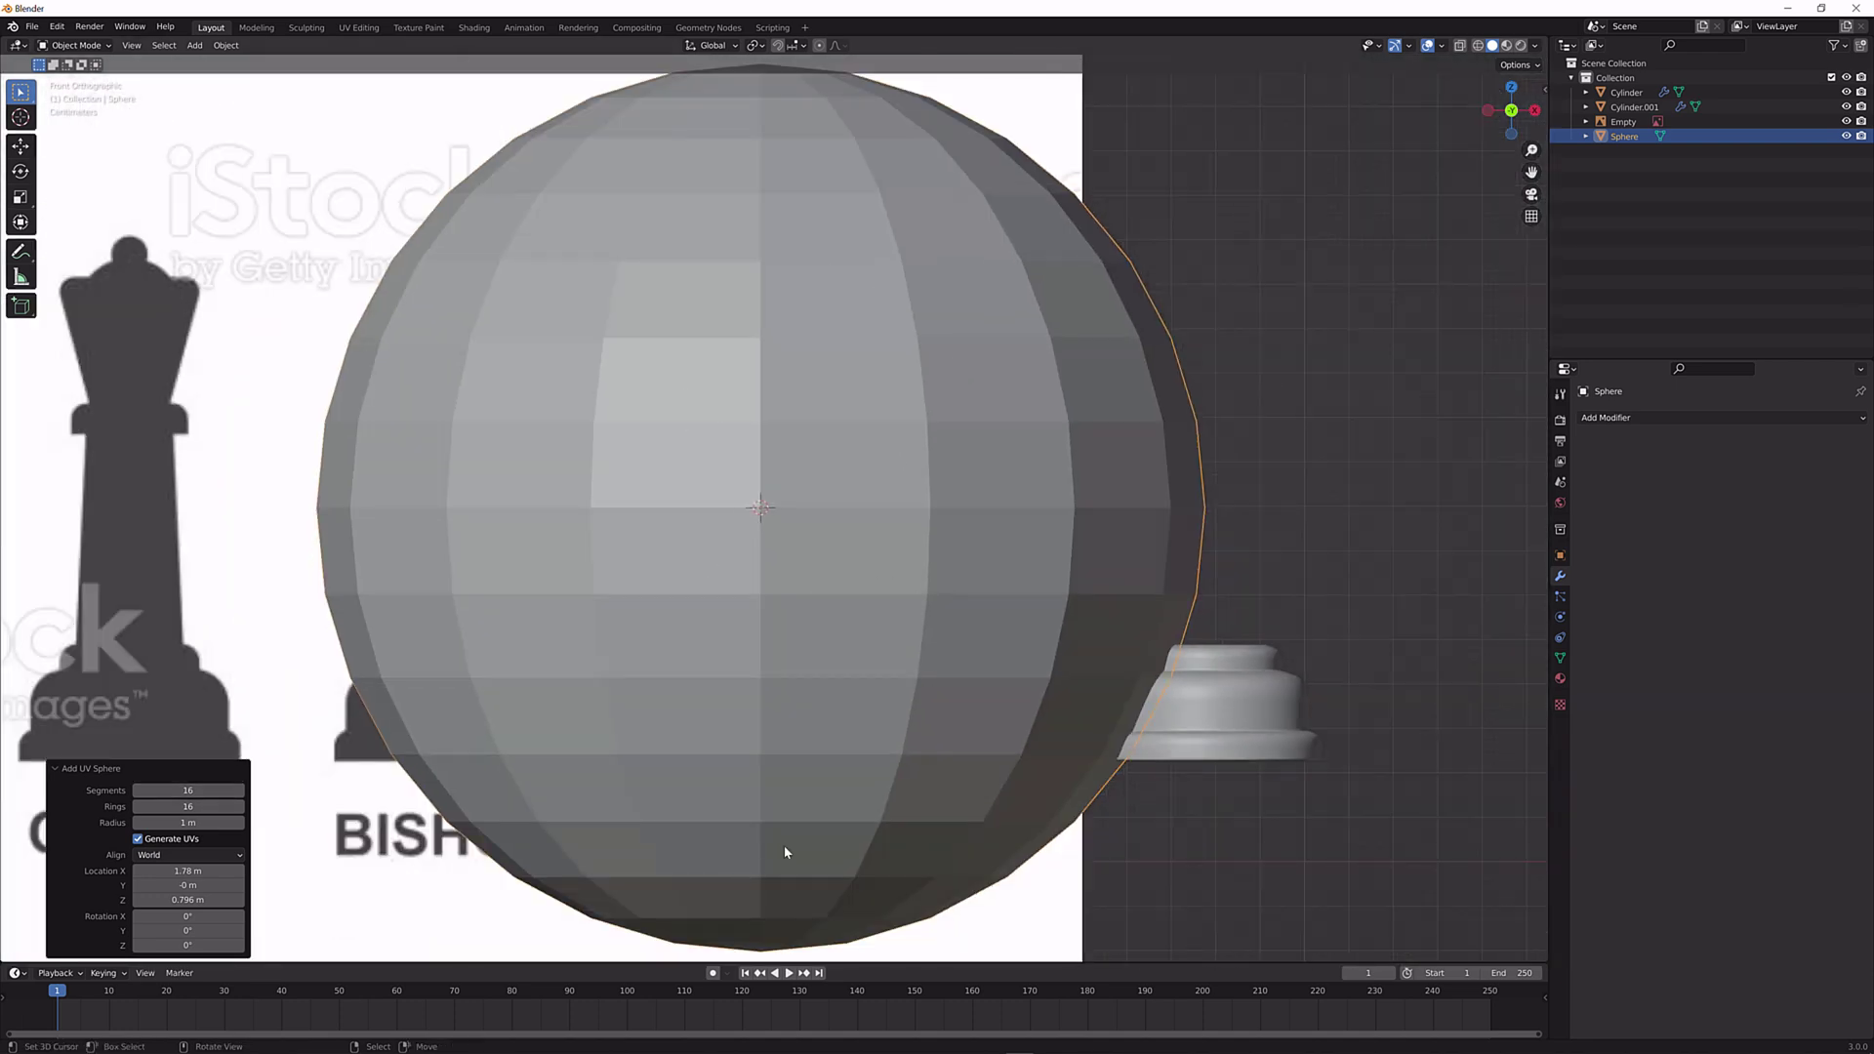
Scale the sphere down to 0.1 and switch the viewport to wireframe shading.
{"action": "key", "text": "s"}
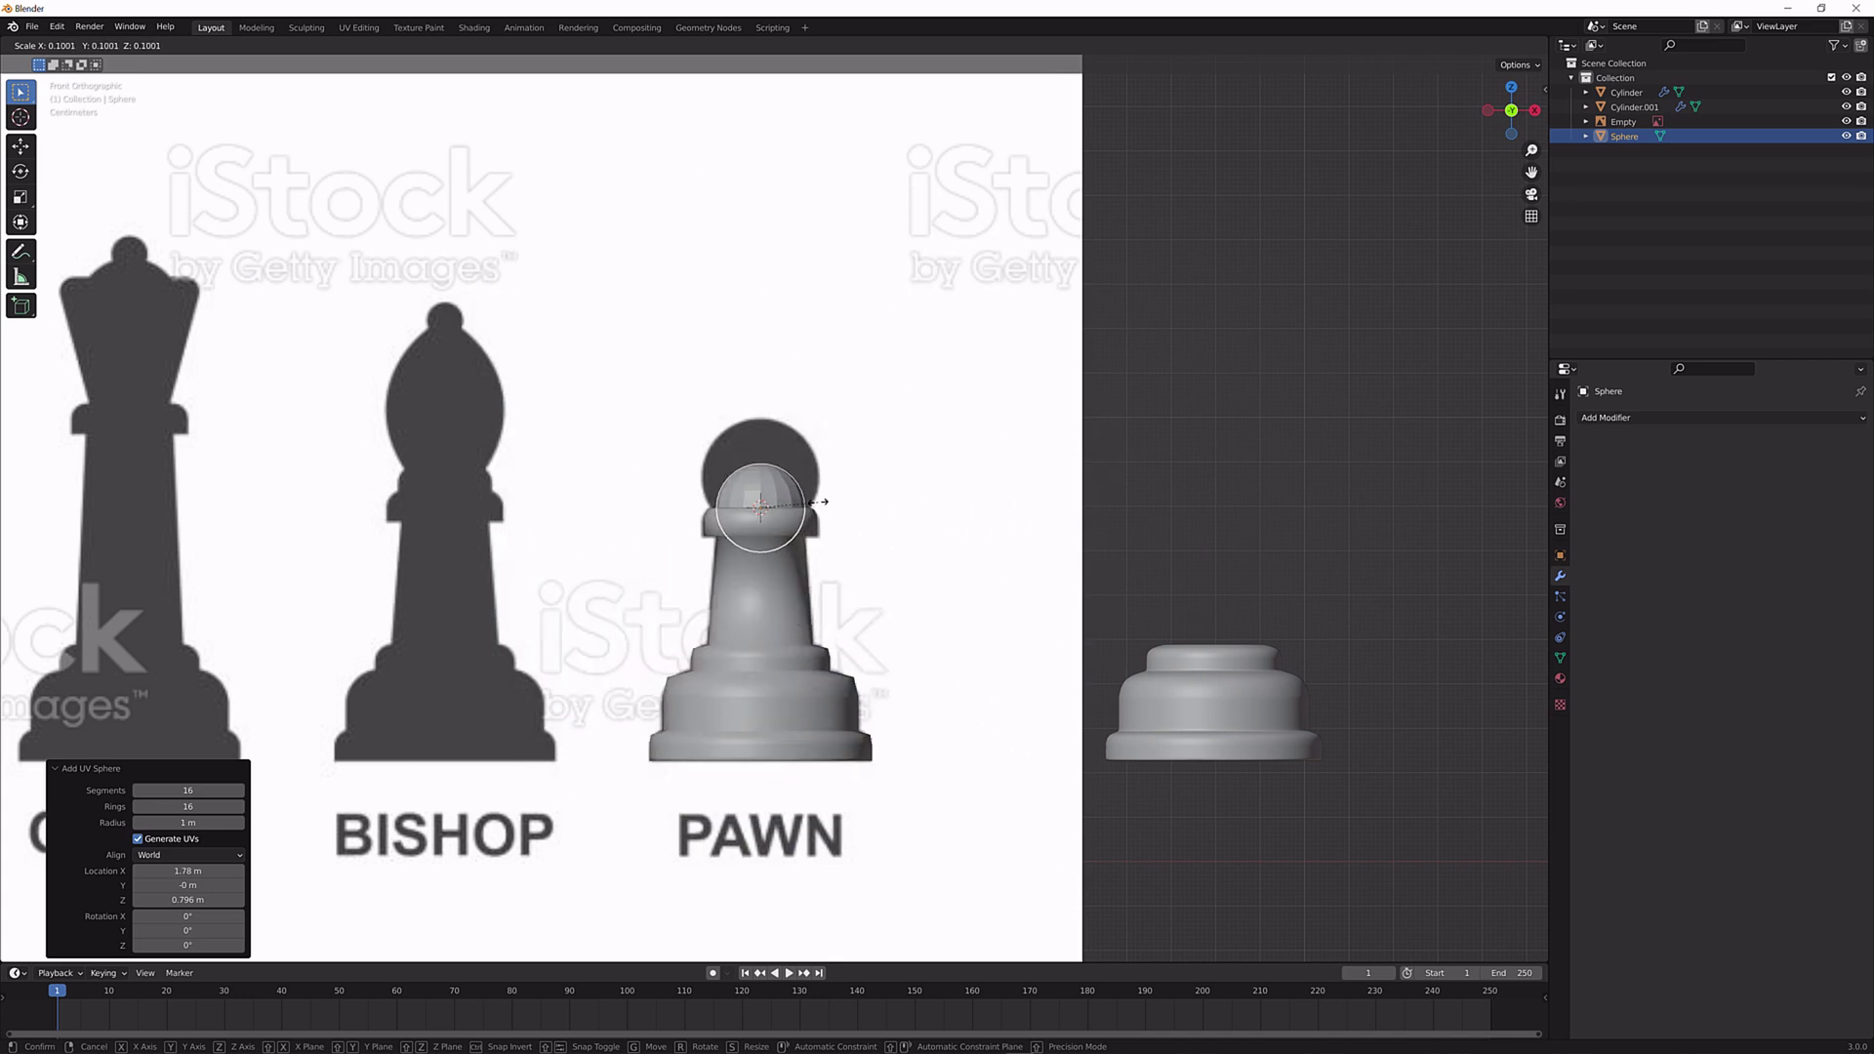
{"action": "left_click", "coordinate": [819, 502]}
{"action": "scroll", "coordinate": [975, 510], "scroll_direction": "up", "scroll_amount": 5}
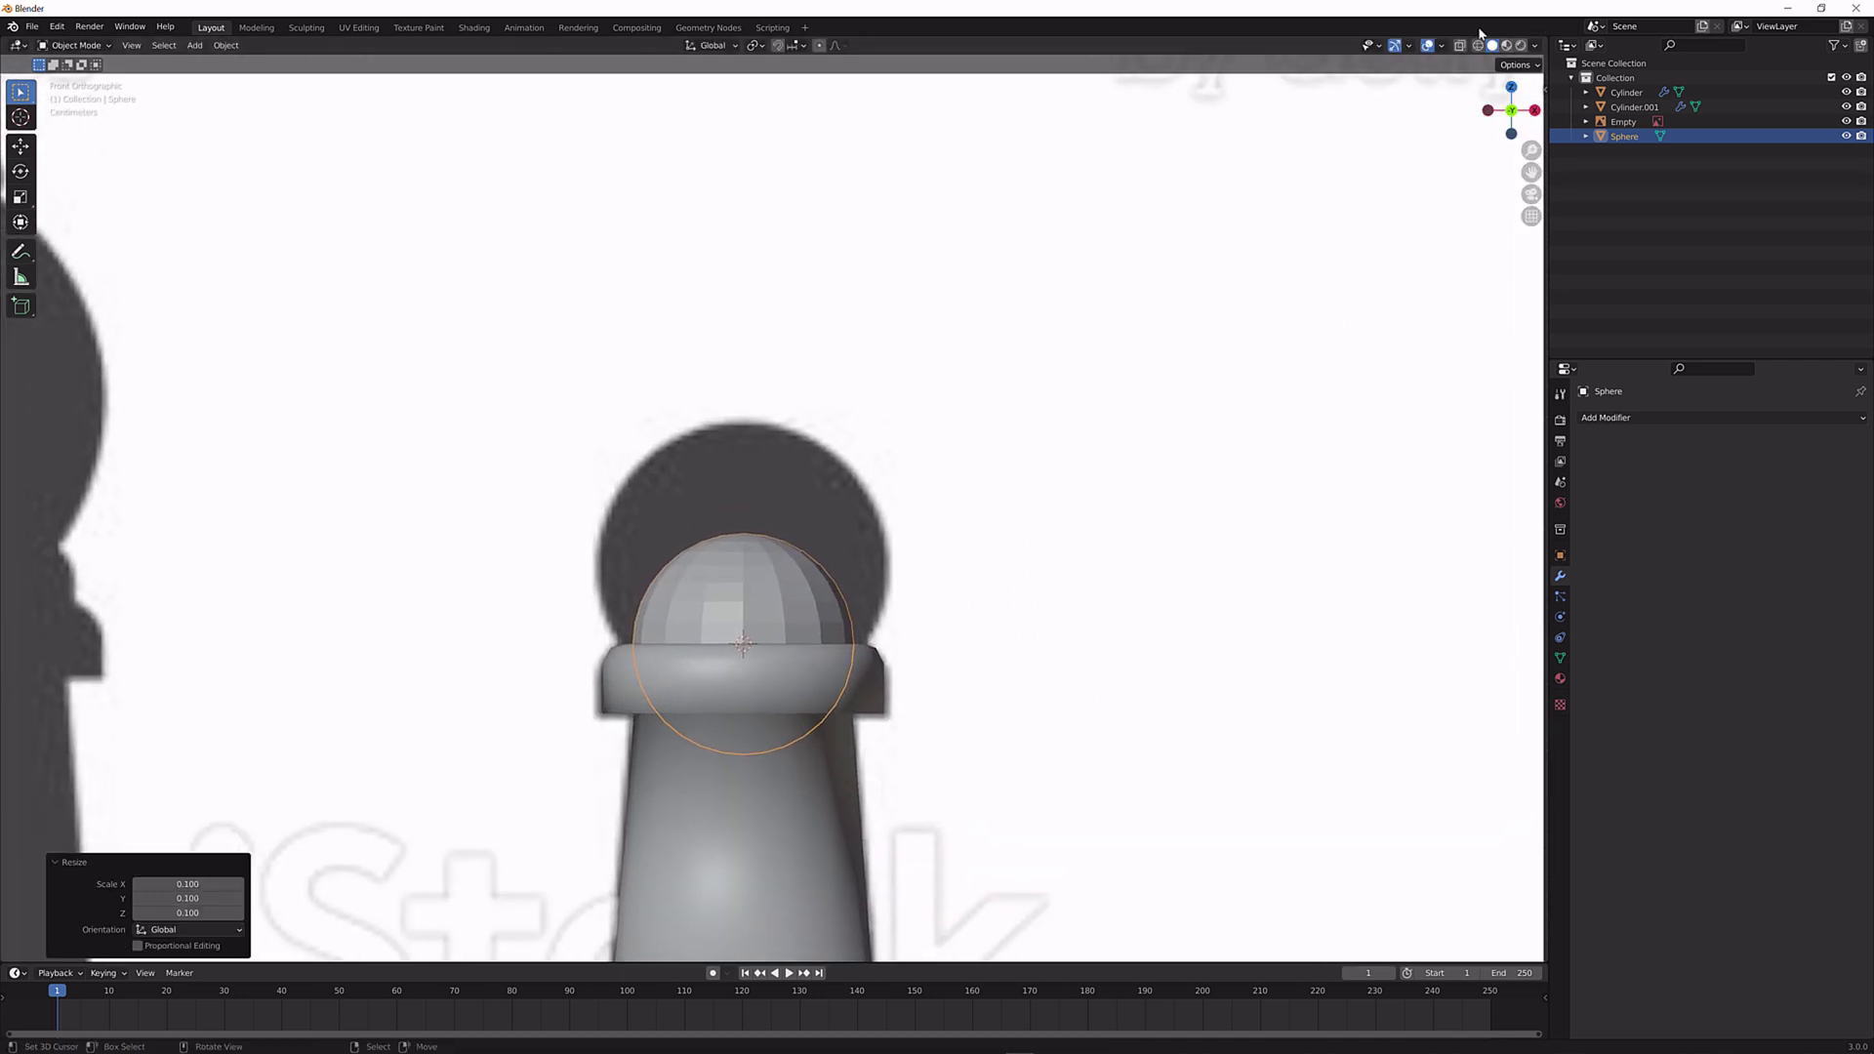
{"action": "left_click", "coordinate": [1478, 45]}
{"action": "scroll", "coordinate": [865, 736], "scroll_direction": "up", "scroll_amount": 3}
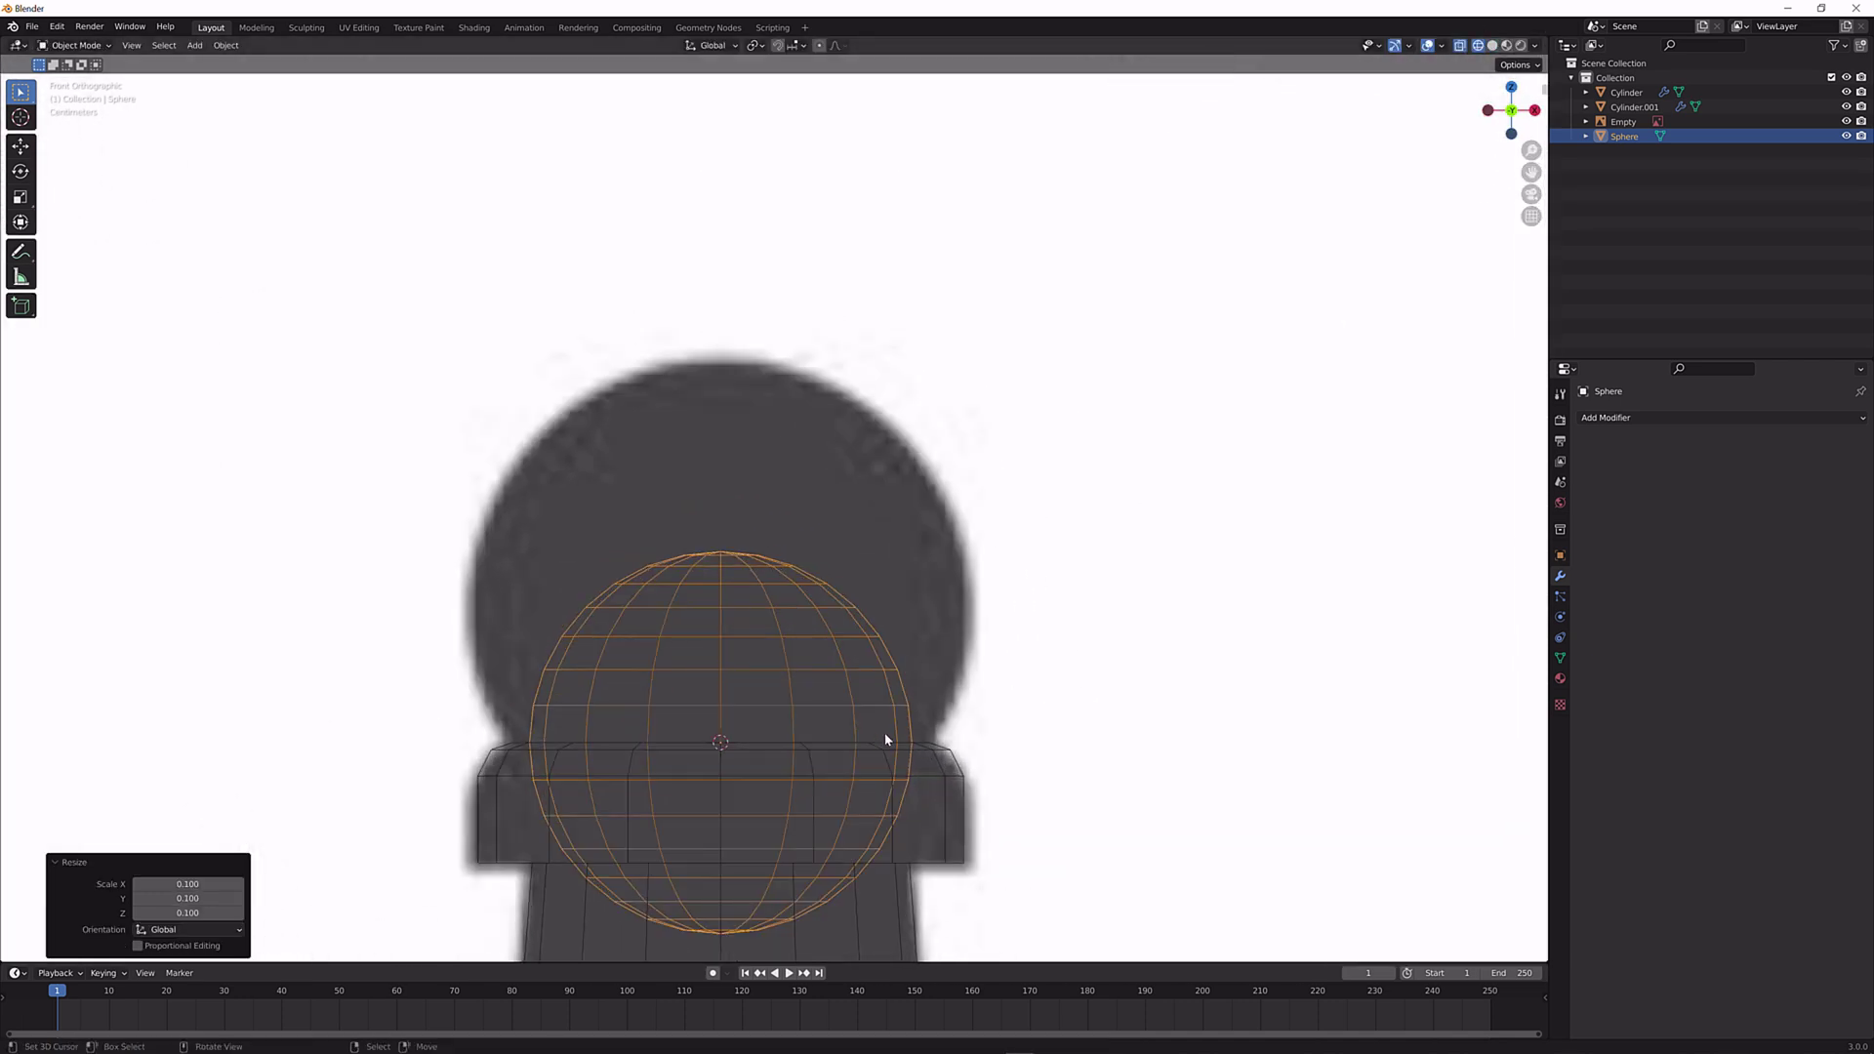
Enlarge the sphere to the width of the silhouette's head and move it about 0.0715 m up along Z.
{"action": "key", "text": "s"}
{"action": "left_click", "coordinate": [934, 726]}
{"action": "key", "text": "g"}
{"action": "key", "text": "z"}
{"action": "left_click", "coordinate": [962, 597]}
Scale the sphere by 1.003 so its lower ring lines up with the collar's top rim.
{"action": "scroll", "coordinate": [966, 752], "scroll_direction": "up", "scroll_amount": 3}
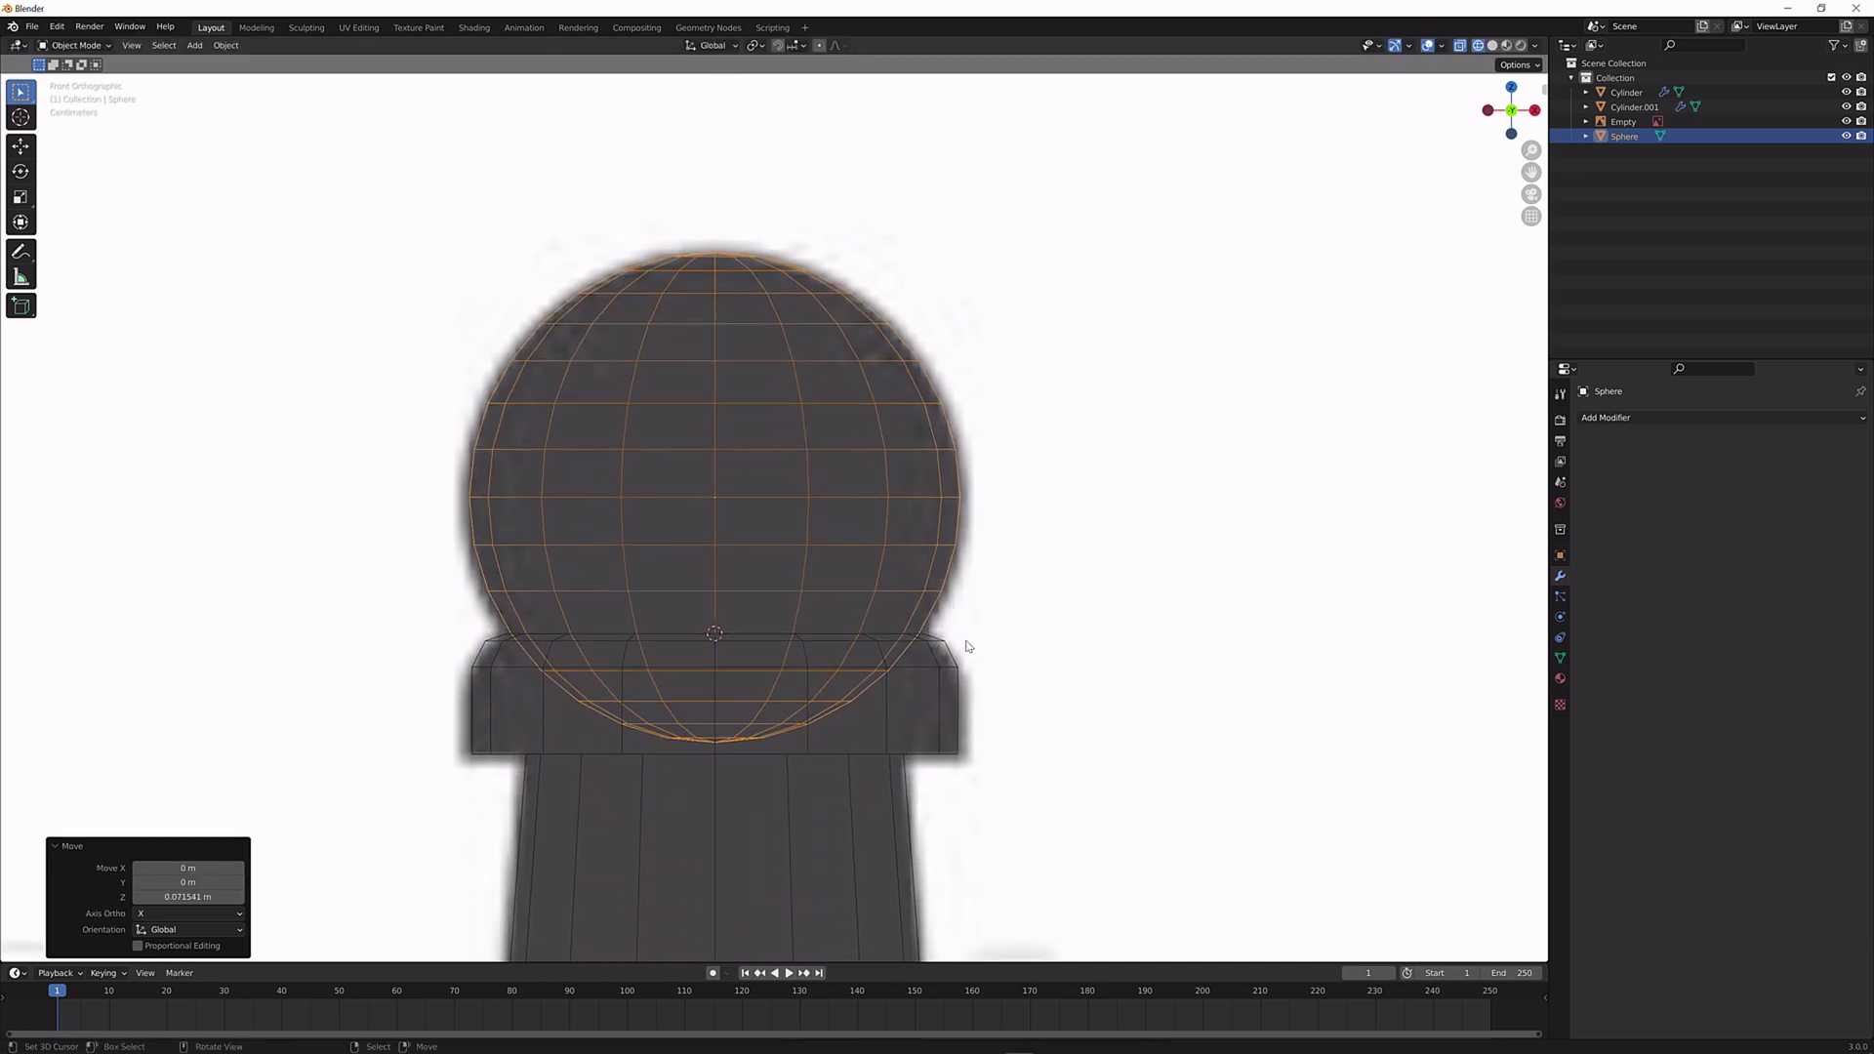
{"action": "scroll", "coordinate": [978, 669], "scroll_direction": "up", "scroll_amount": 1}
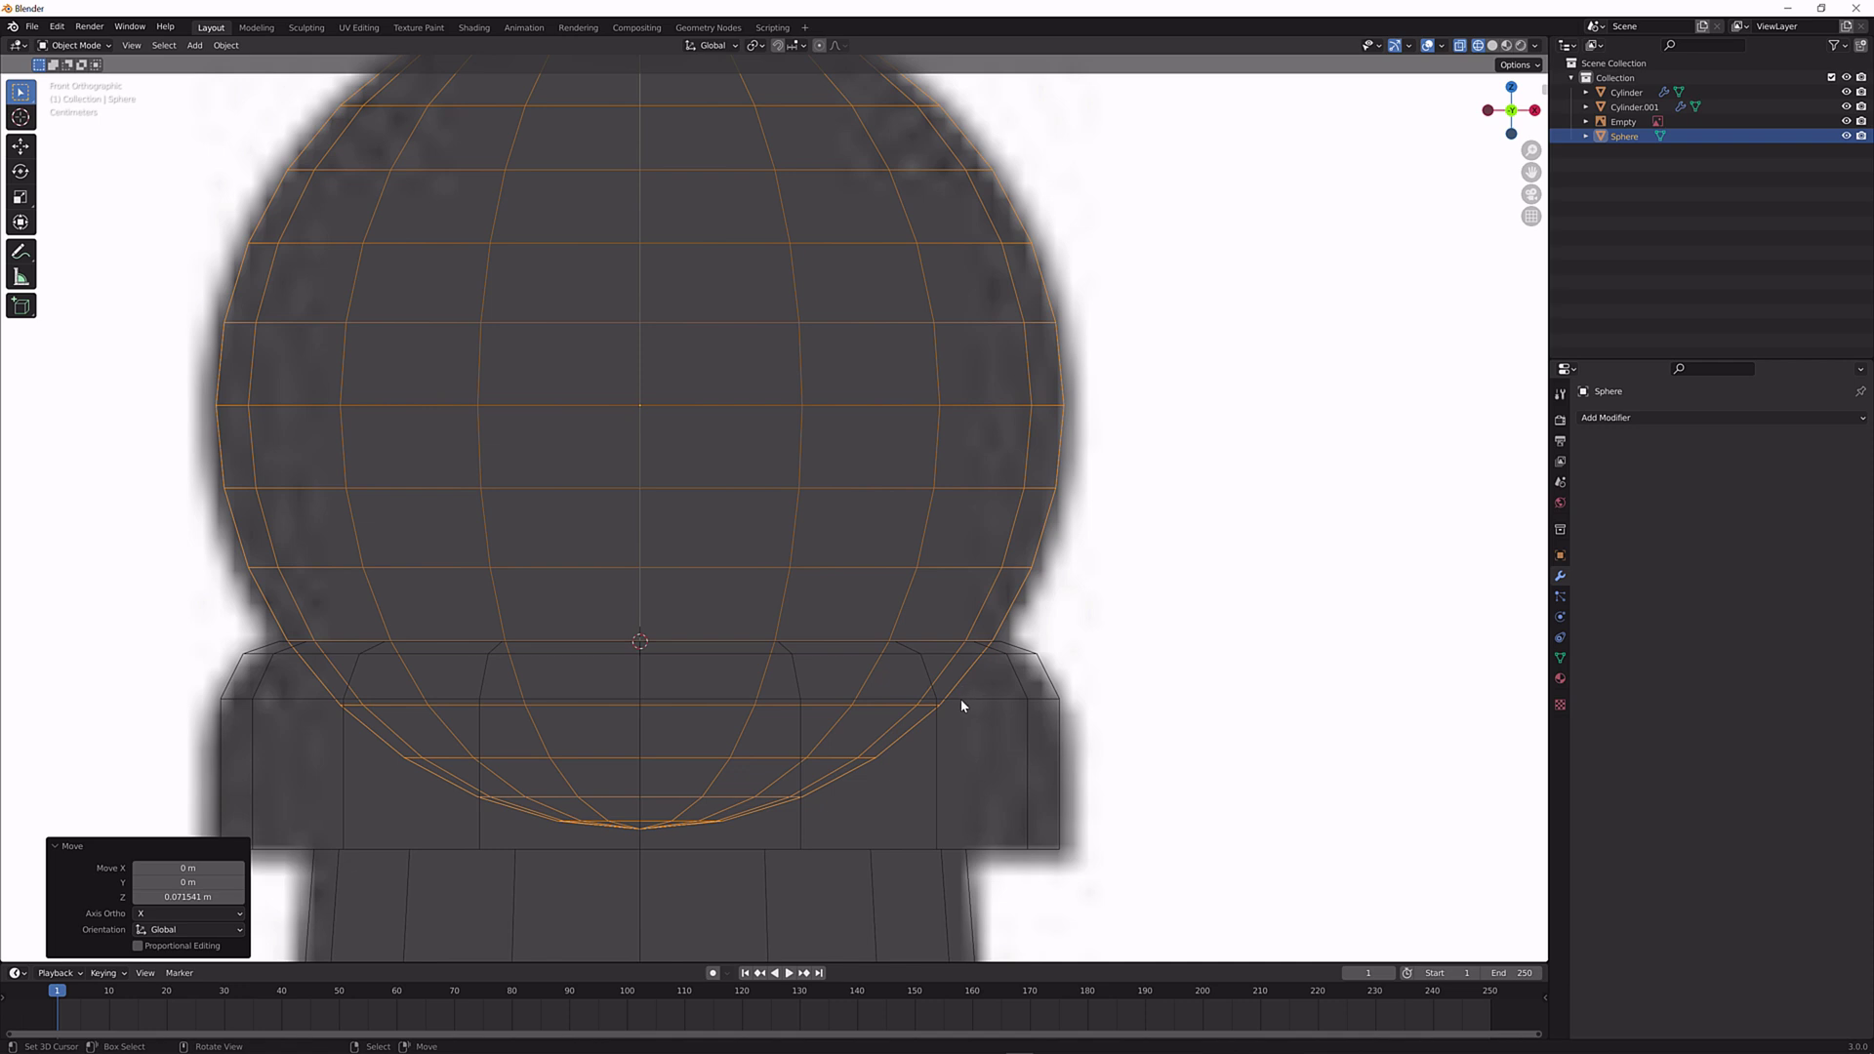
{"action": "scroll", "coordinate": [961, 706], "scroll_direction": "up", "scroll_amount": 6}
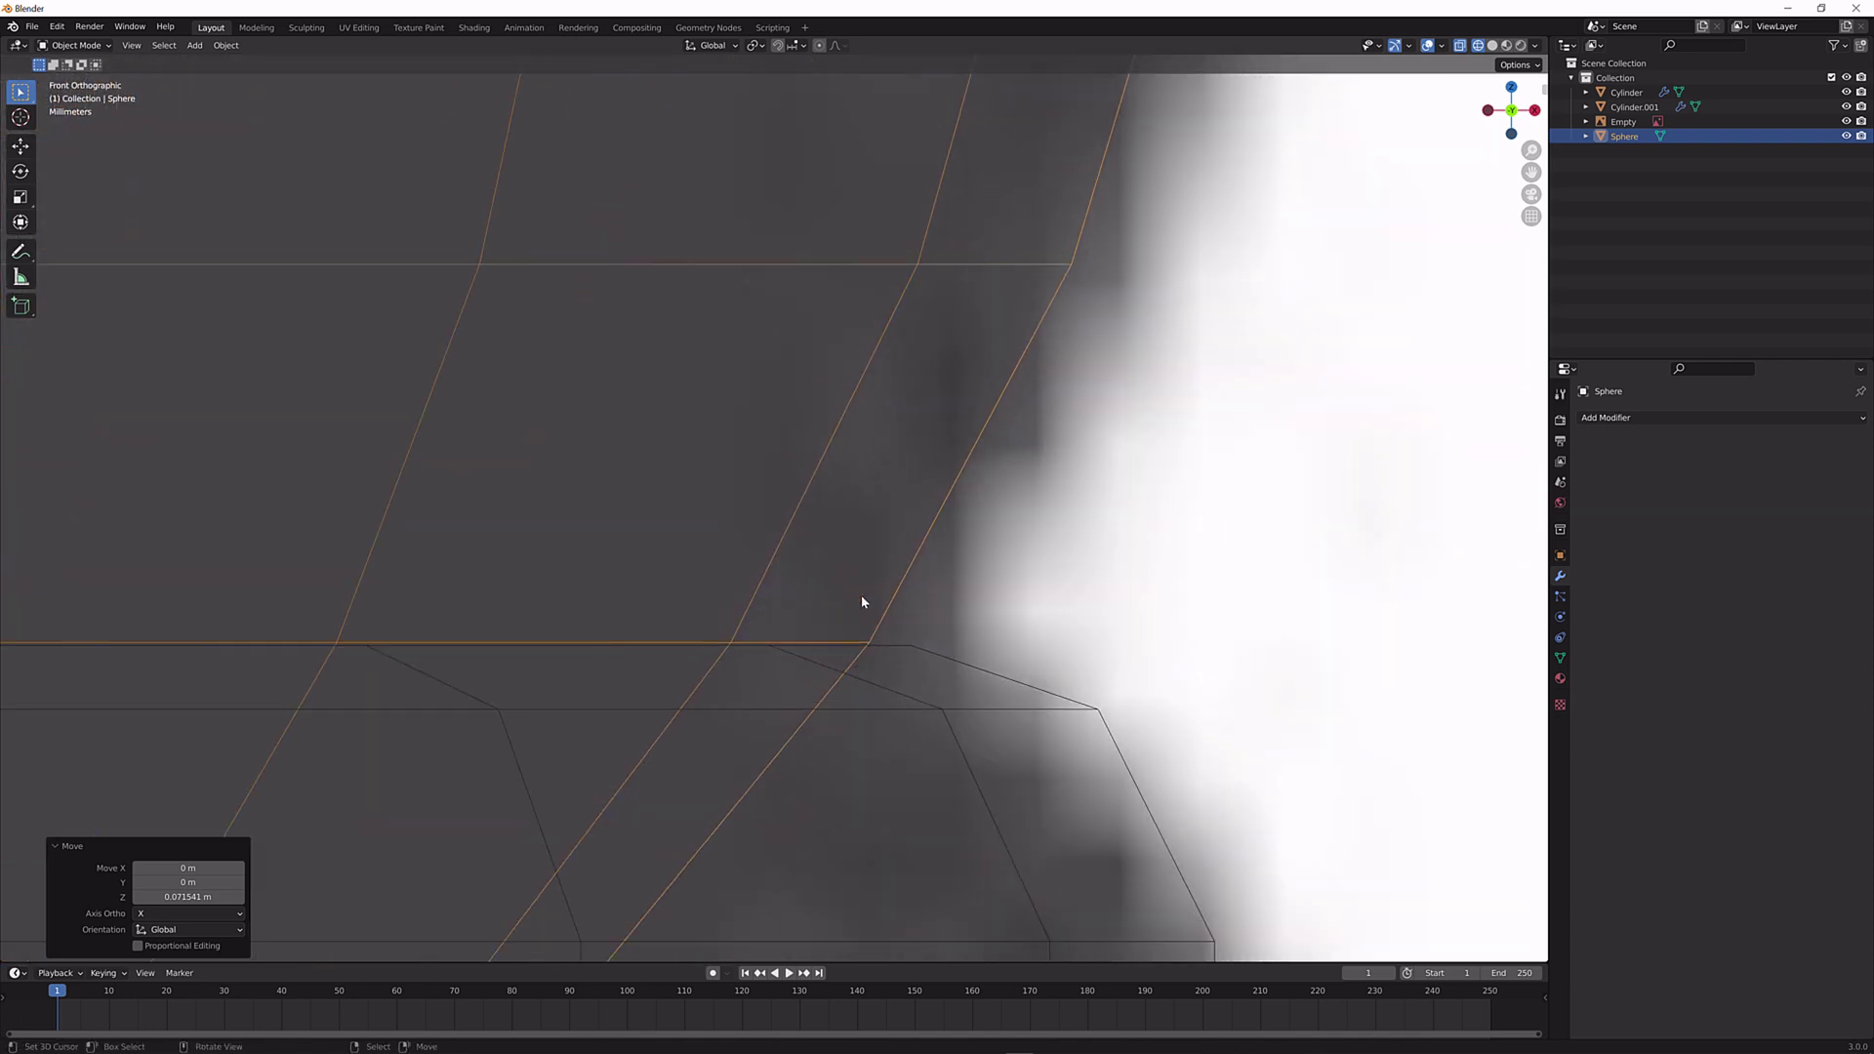
{"action": "scroll", "coordinate": [814, 661], "scroll_direction": "up", "scroll_amount": 4}
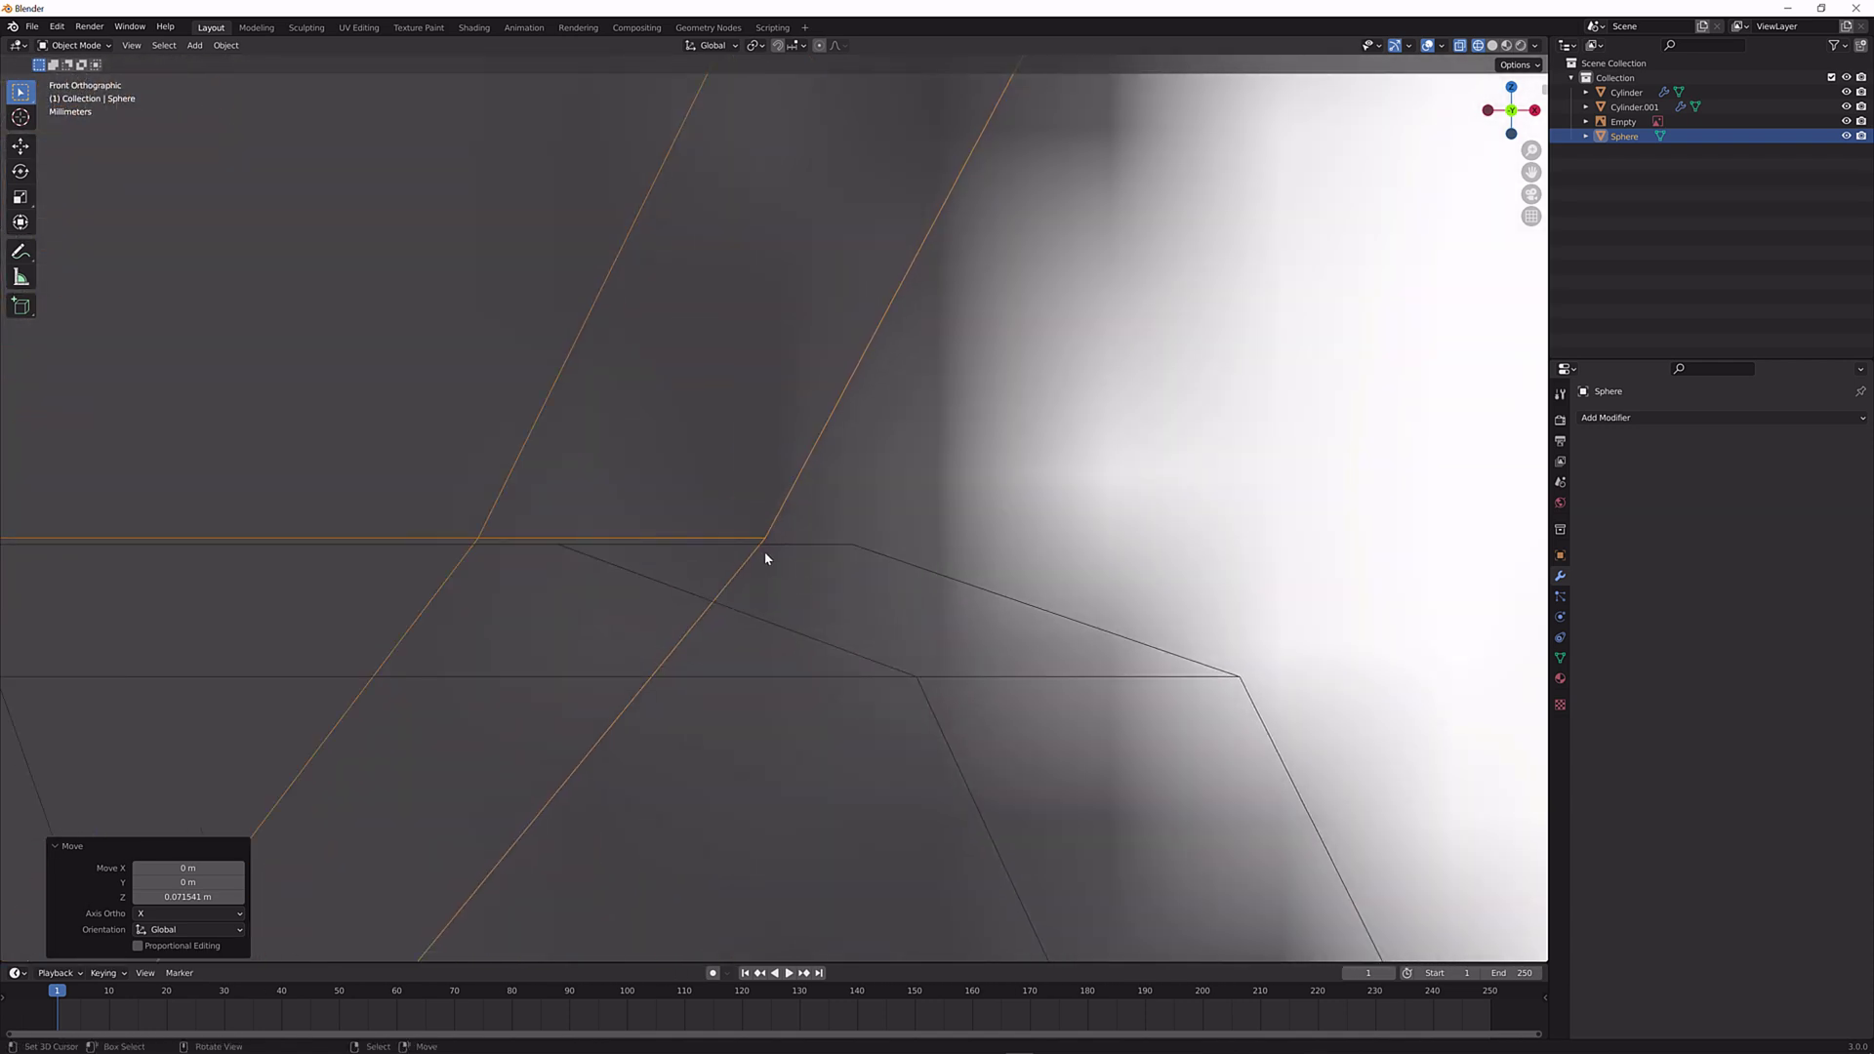
{"action": "key", "text": "s"}
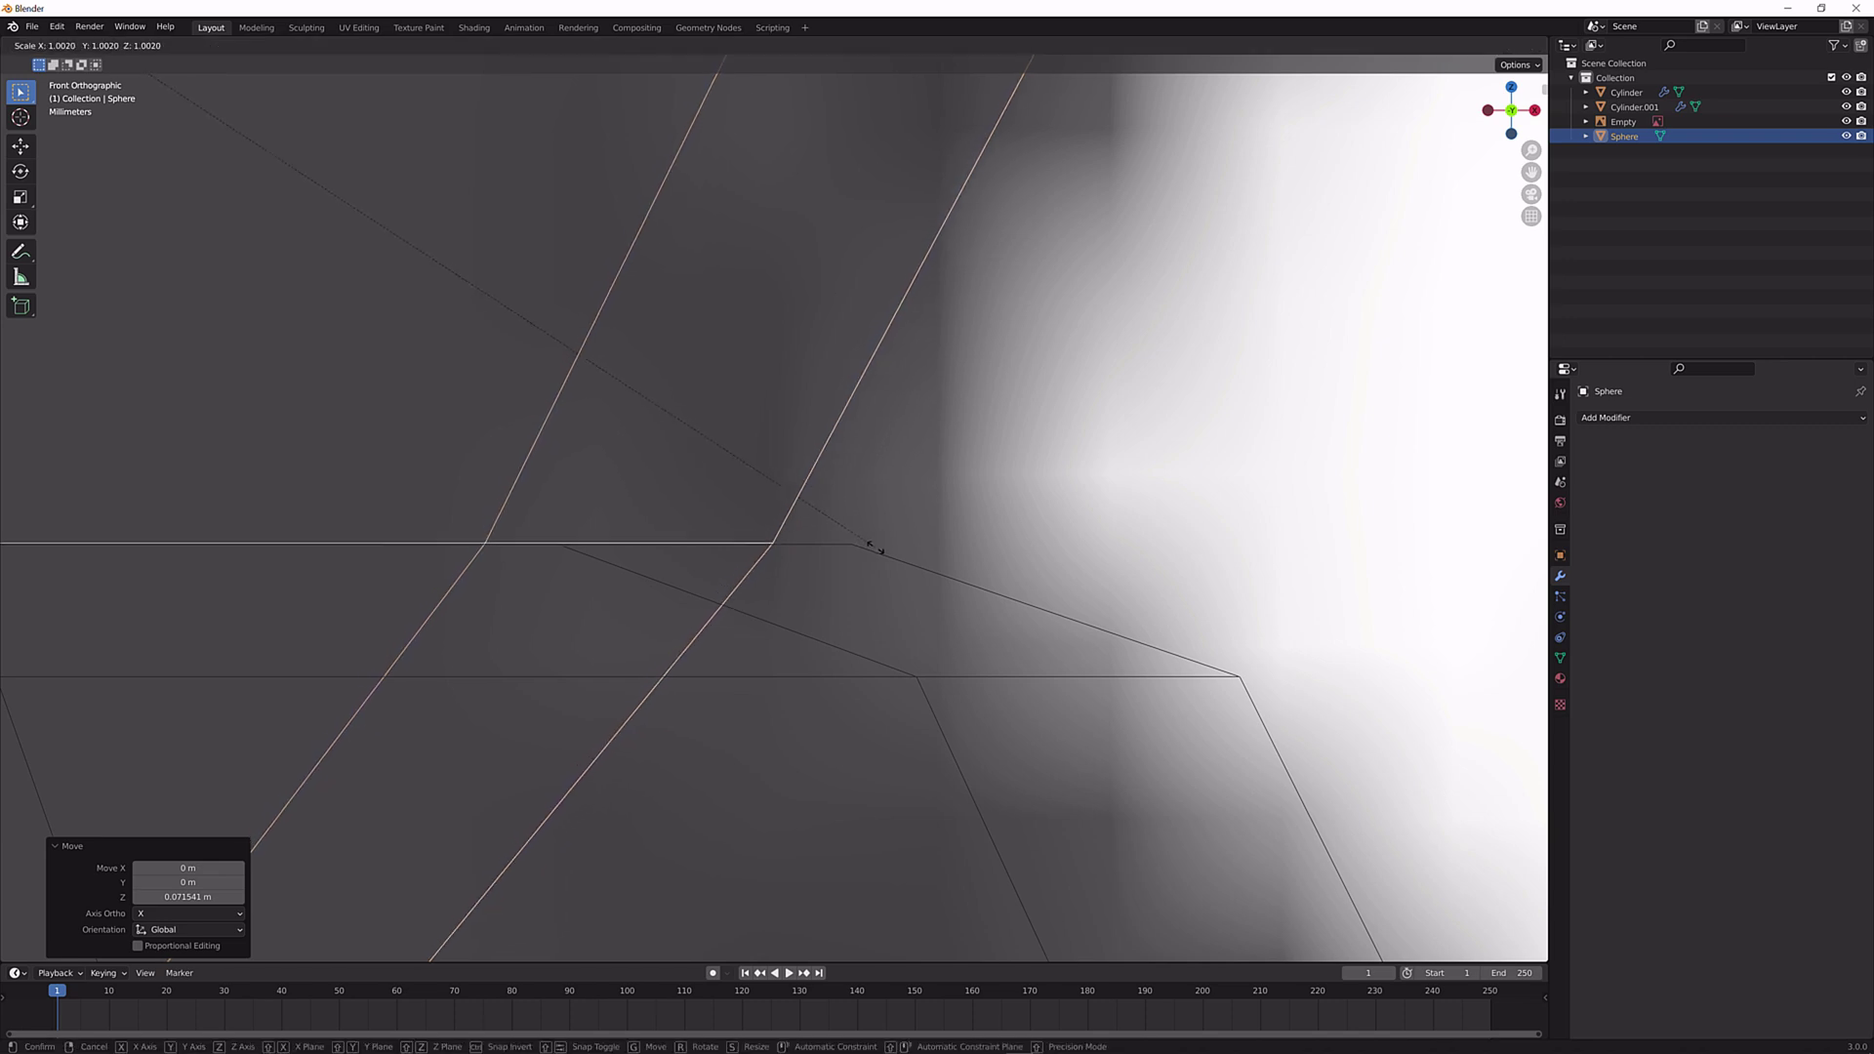
{"action": "left_click", "coordinate": [882, 547]}
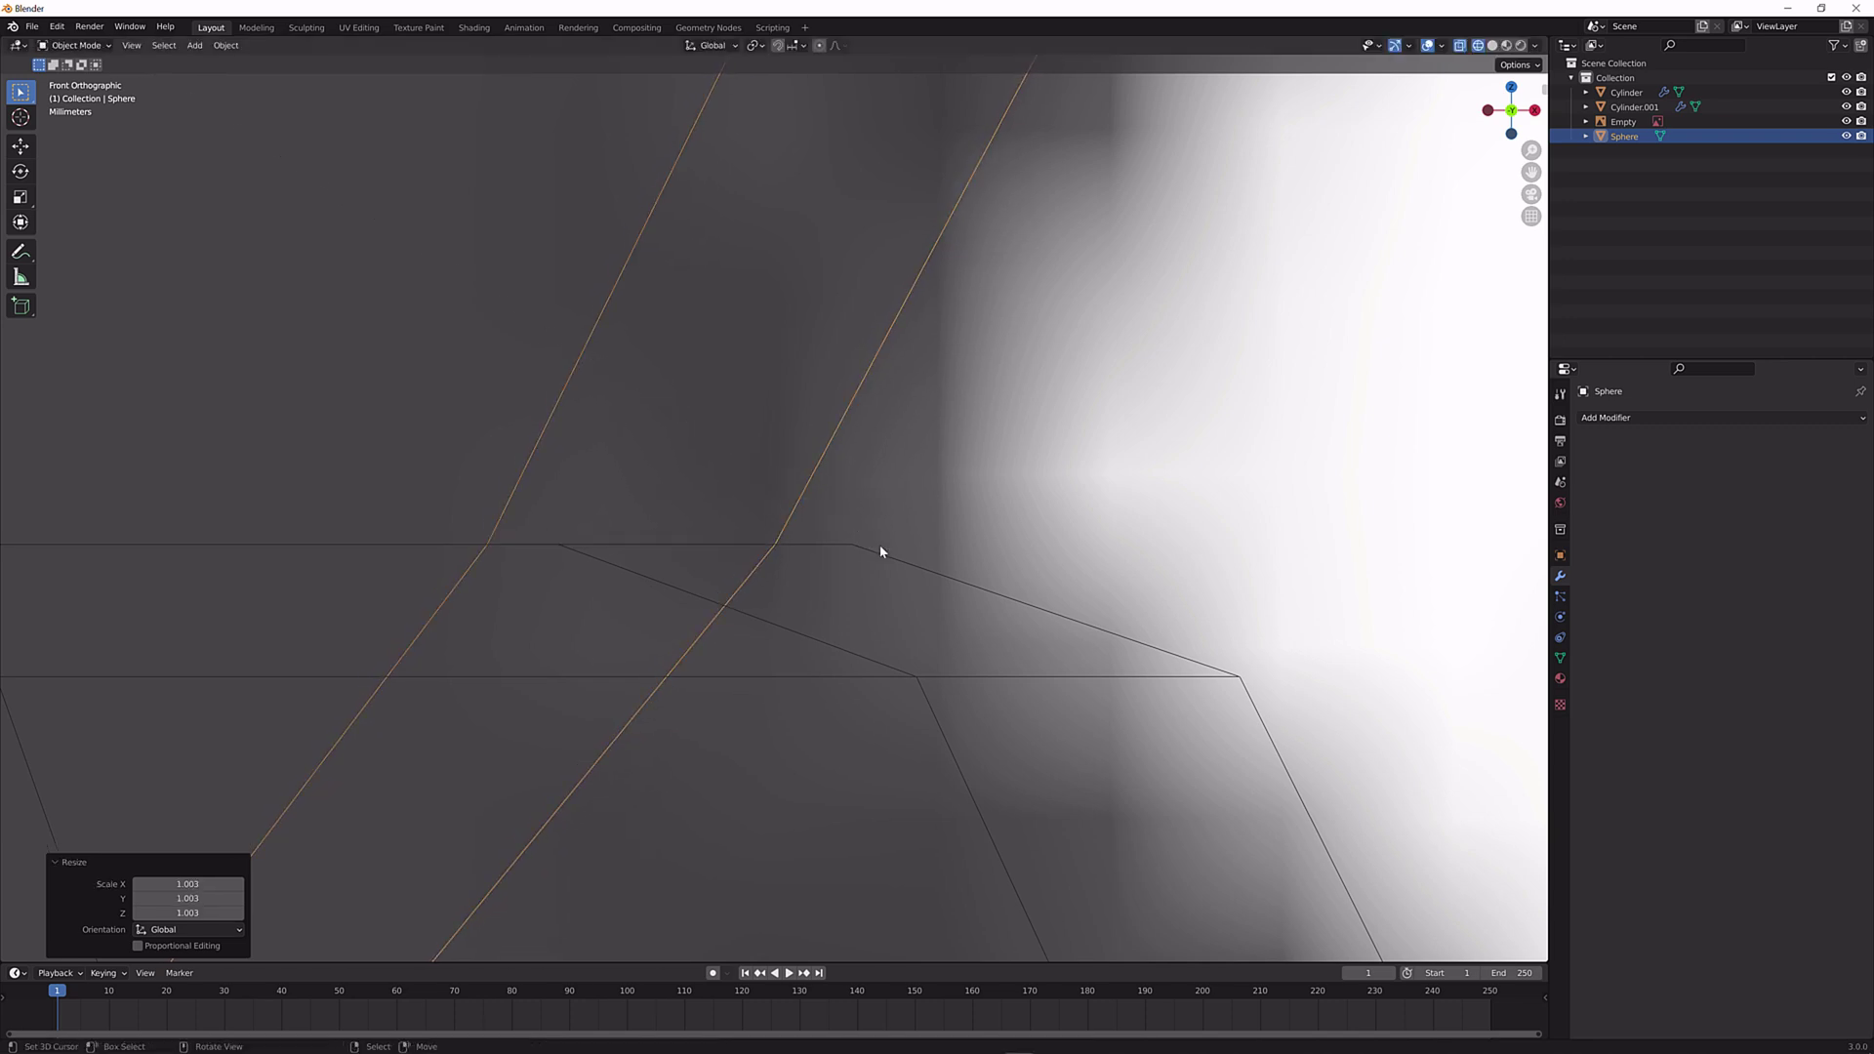
Delete the sphere's vertices below the ring level with the collar's top rim.
{"action": "scroll", "coordinate": [816, 586], "scroll_direction": "down", "scroll_amount": 6}
{"action": "scroll", "coordinate": [822, 558], "scroll_direction": "down", "scroll_amount": 3}
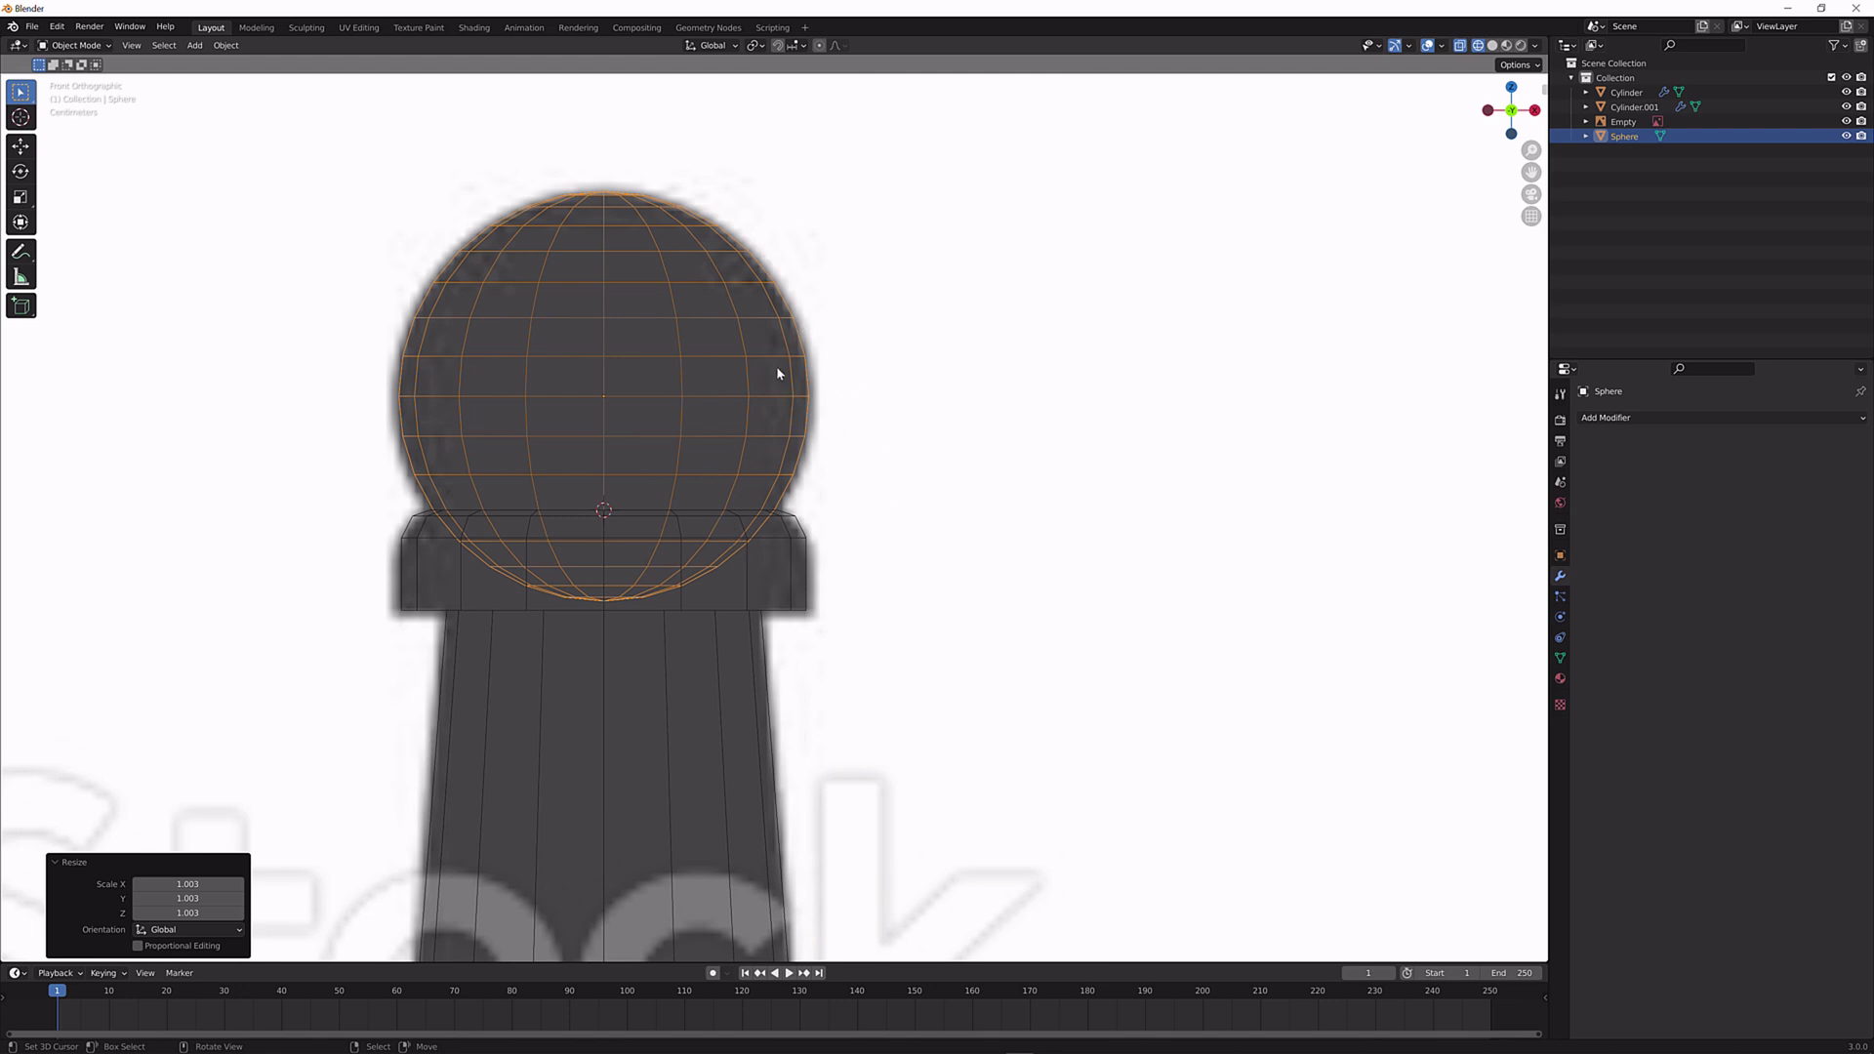
{"action": "key", "text": "Tab"}
{"action": "scroll", "coordinate": [657, 569], "scroll_direction": "up", "scroll_amount": 2}
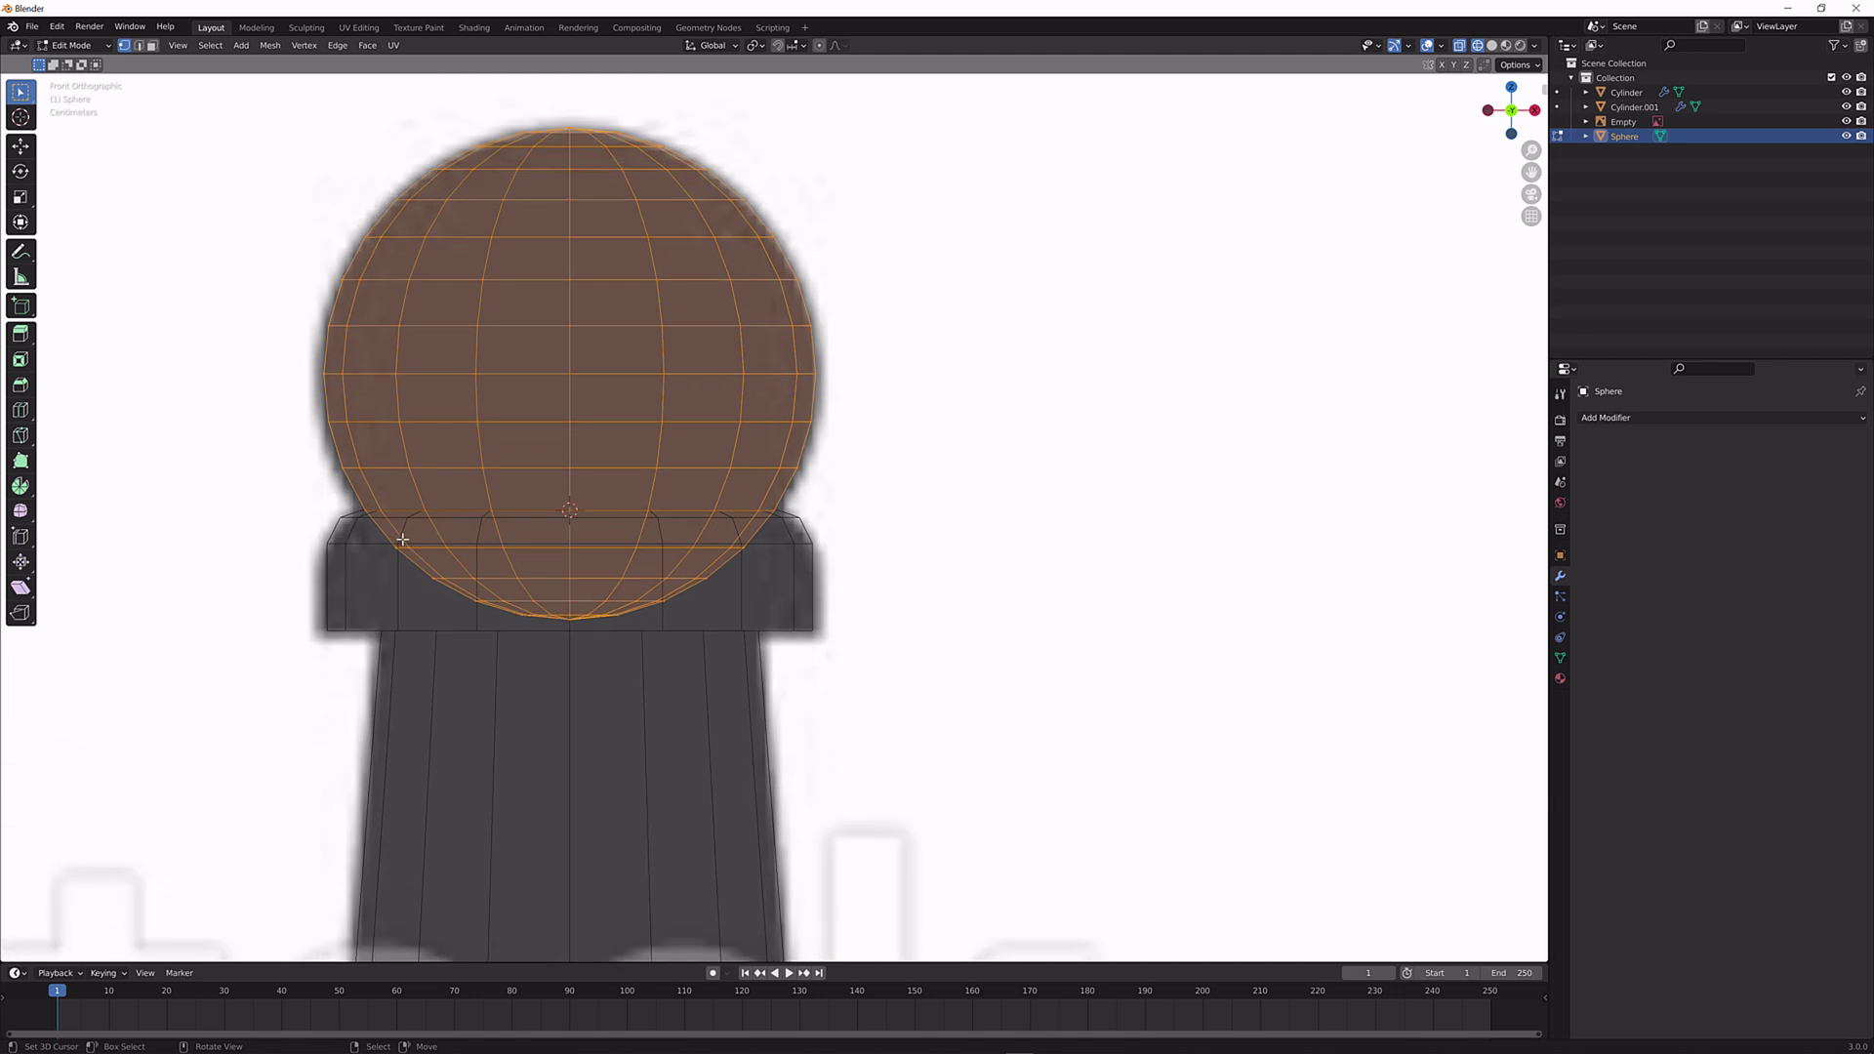
{"action": "left_click_drag", "start_coordinate": [396, 538], "coordinate": [749, 625]}
{"action": "key", "text": "x"}
{"action": "left_click", "coordinate": [796, 544]}
{"action": "key", "text": "Tab"}
Return to solid shading and join the sphere head into the pawn's cylinder body.
{"action": "mouse_move", "coordinate": [862, 514]}
{"action": "middle_mouse_down"}
{"action": "mouse_move", "coordinate": [841, 531]}
{"action": "mouse_move", "coordinate": [927, 506]}
{"action": "mouse_move", "coordinate": [861, 527]}
{"action": "middle_mouse_up"}
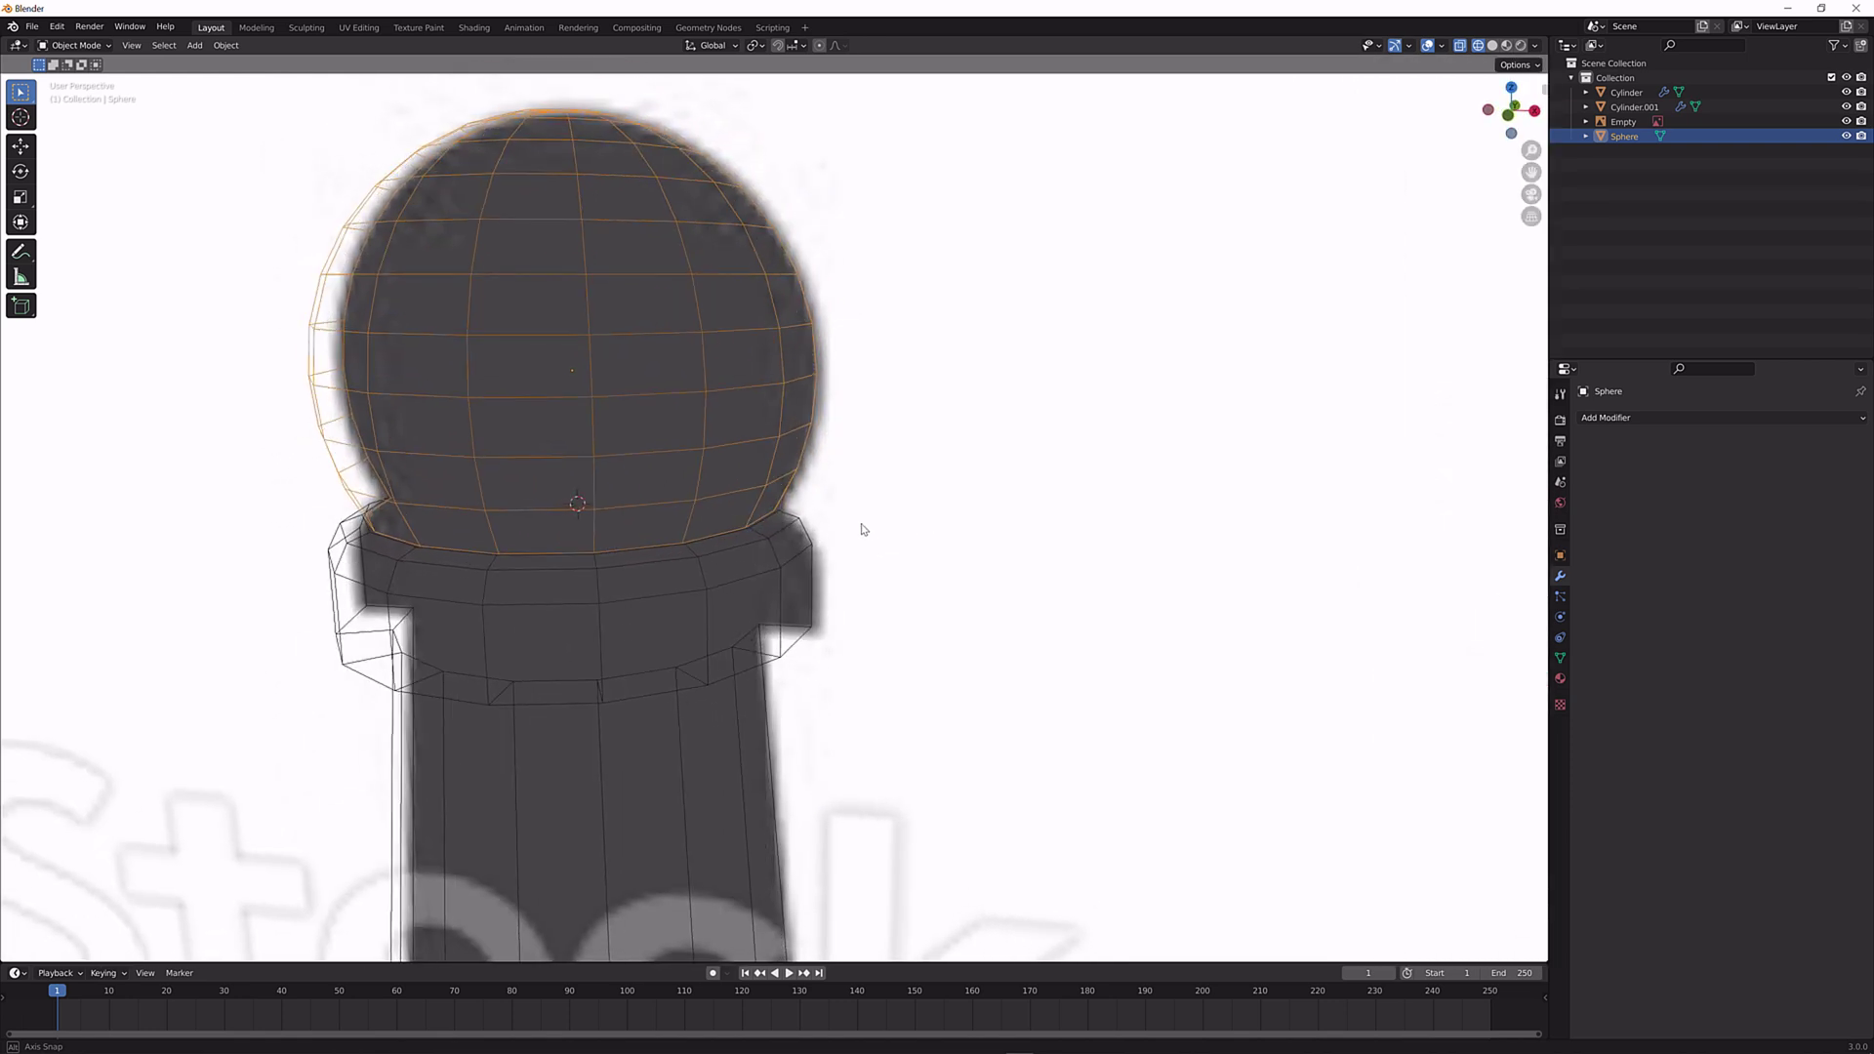
{"action": "left_click", "coordinate": [1493, 46]}
{"action": "left_click", "coordinate": [703, 597]}
{"action": "scroll", "coordinate": [695, 579], "scroll_direction": "down", "scroll_amount": 3}
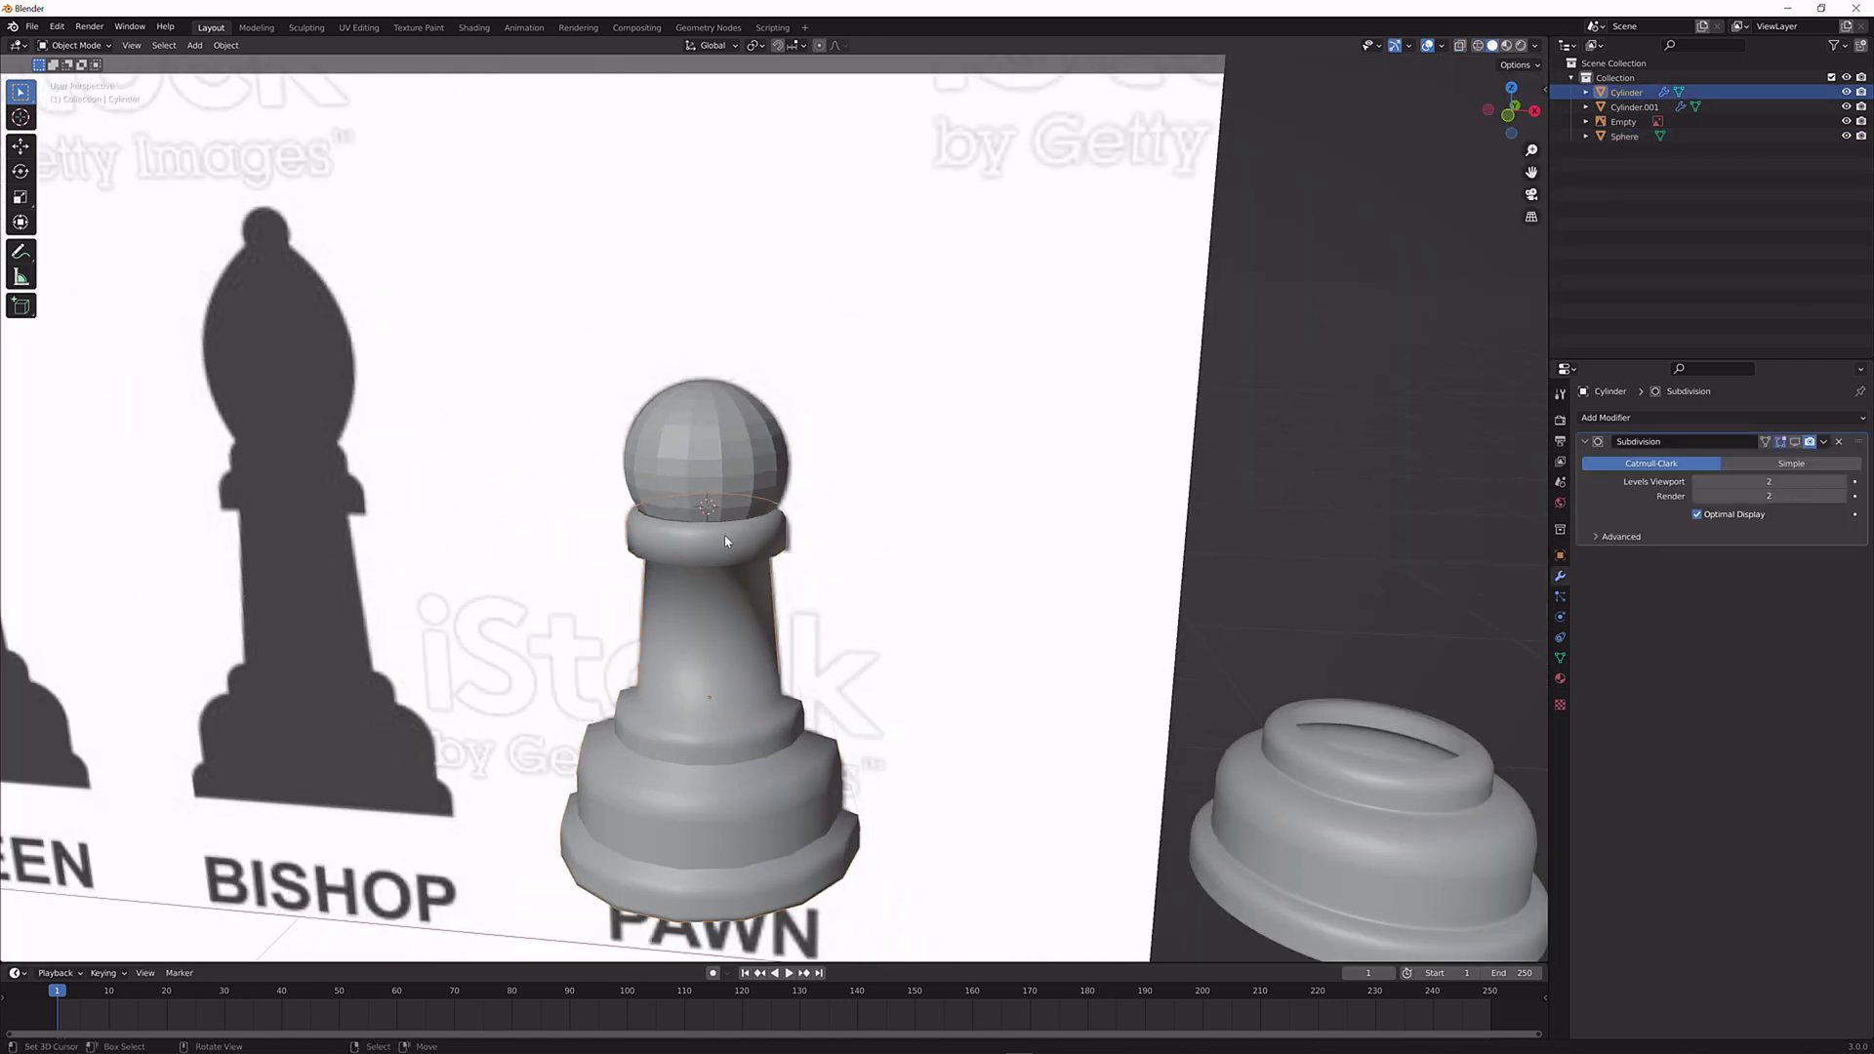
{"action": "left_click", "coordinate": [730, 470], "text": "shift"}
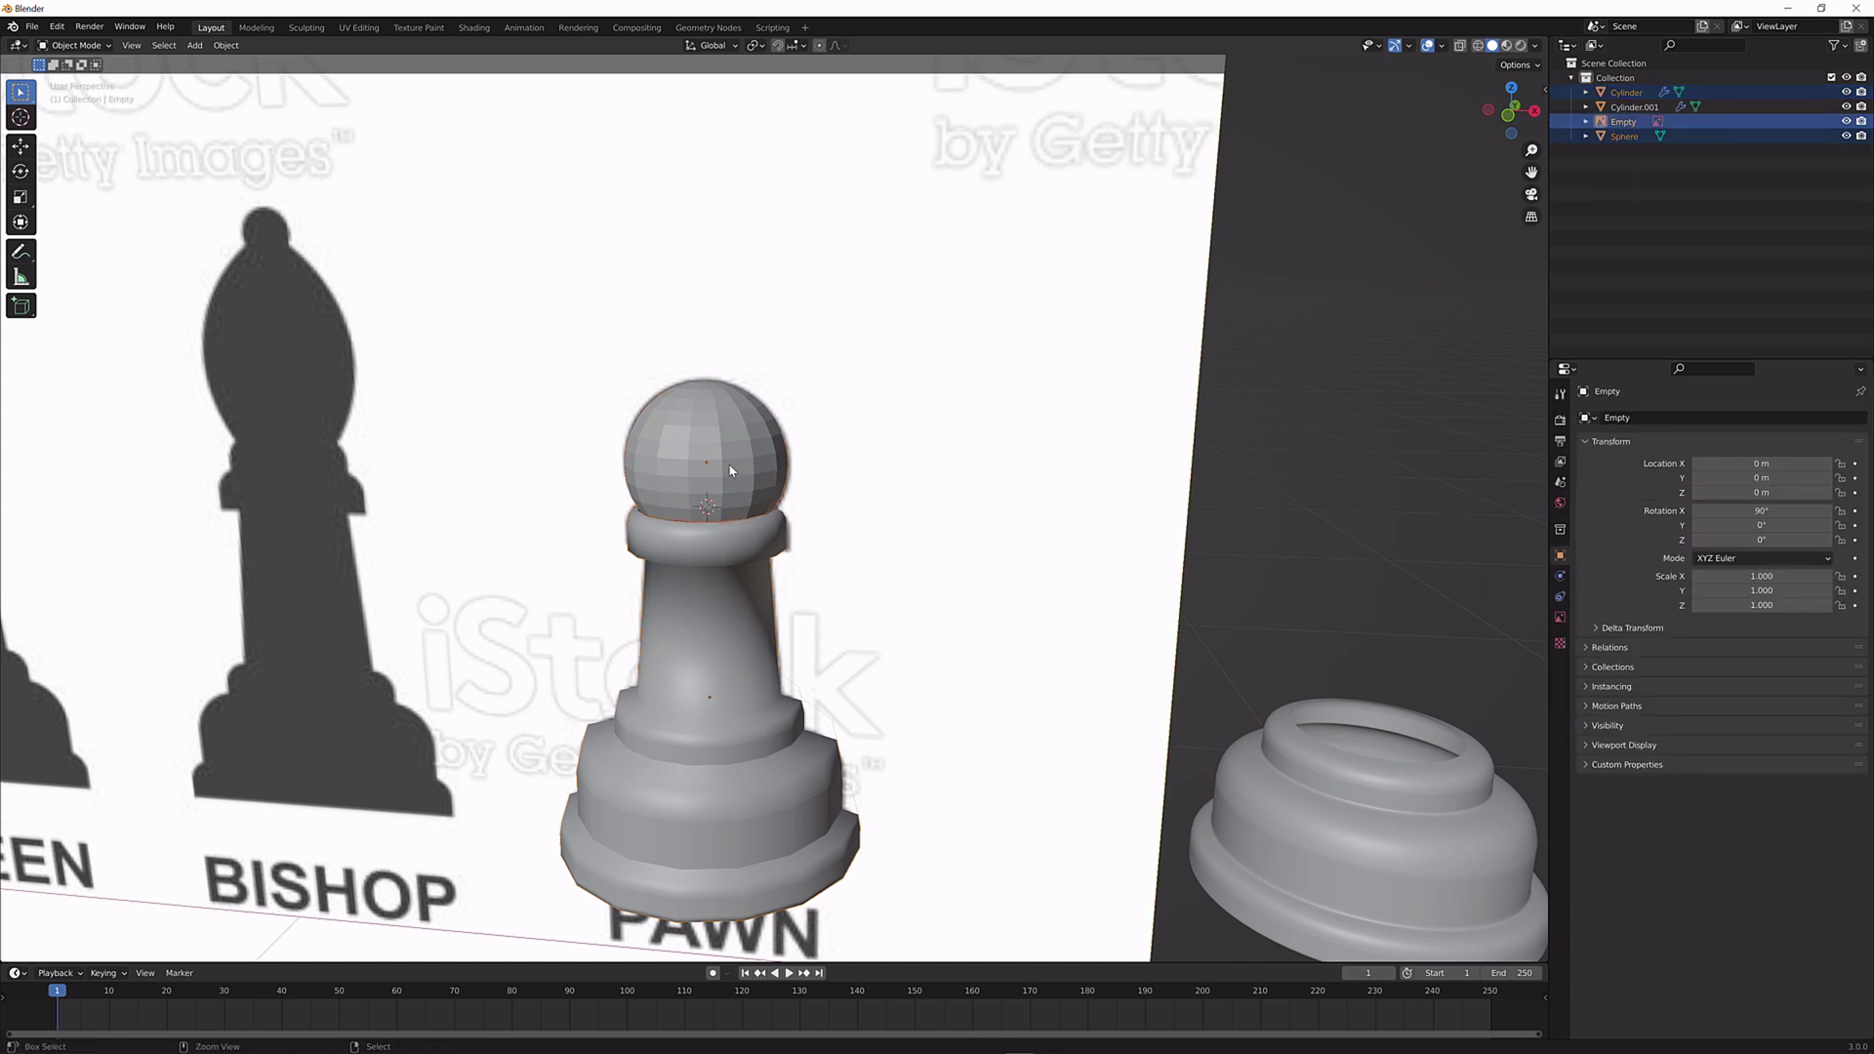
{"action": "left_click", "coordinate": [738, 488], "text": "shift"}
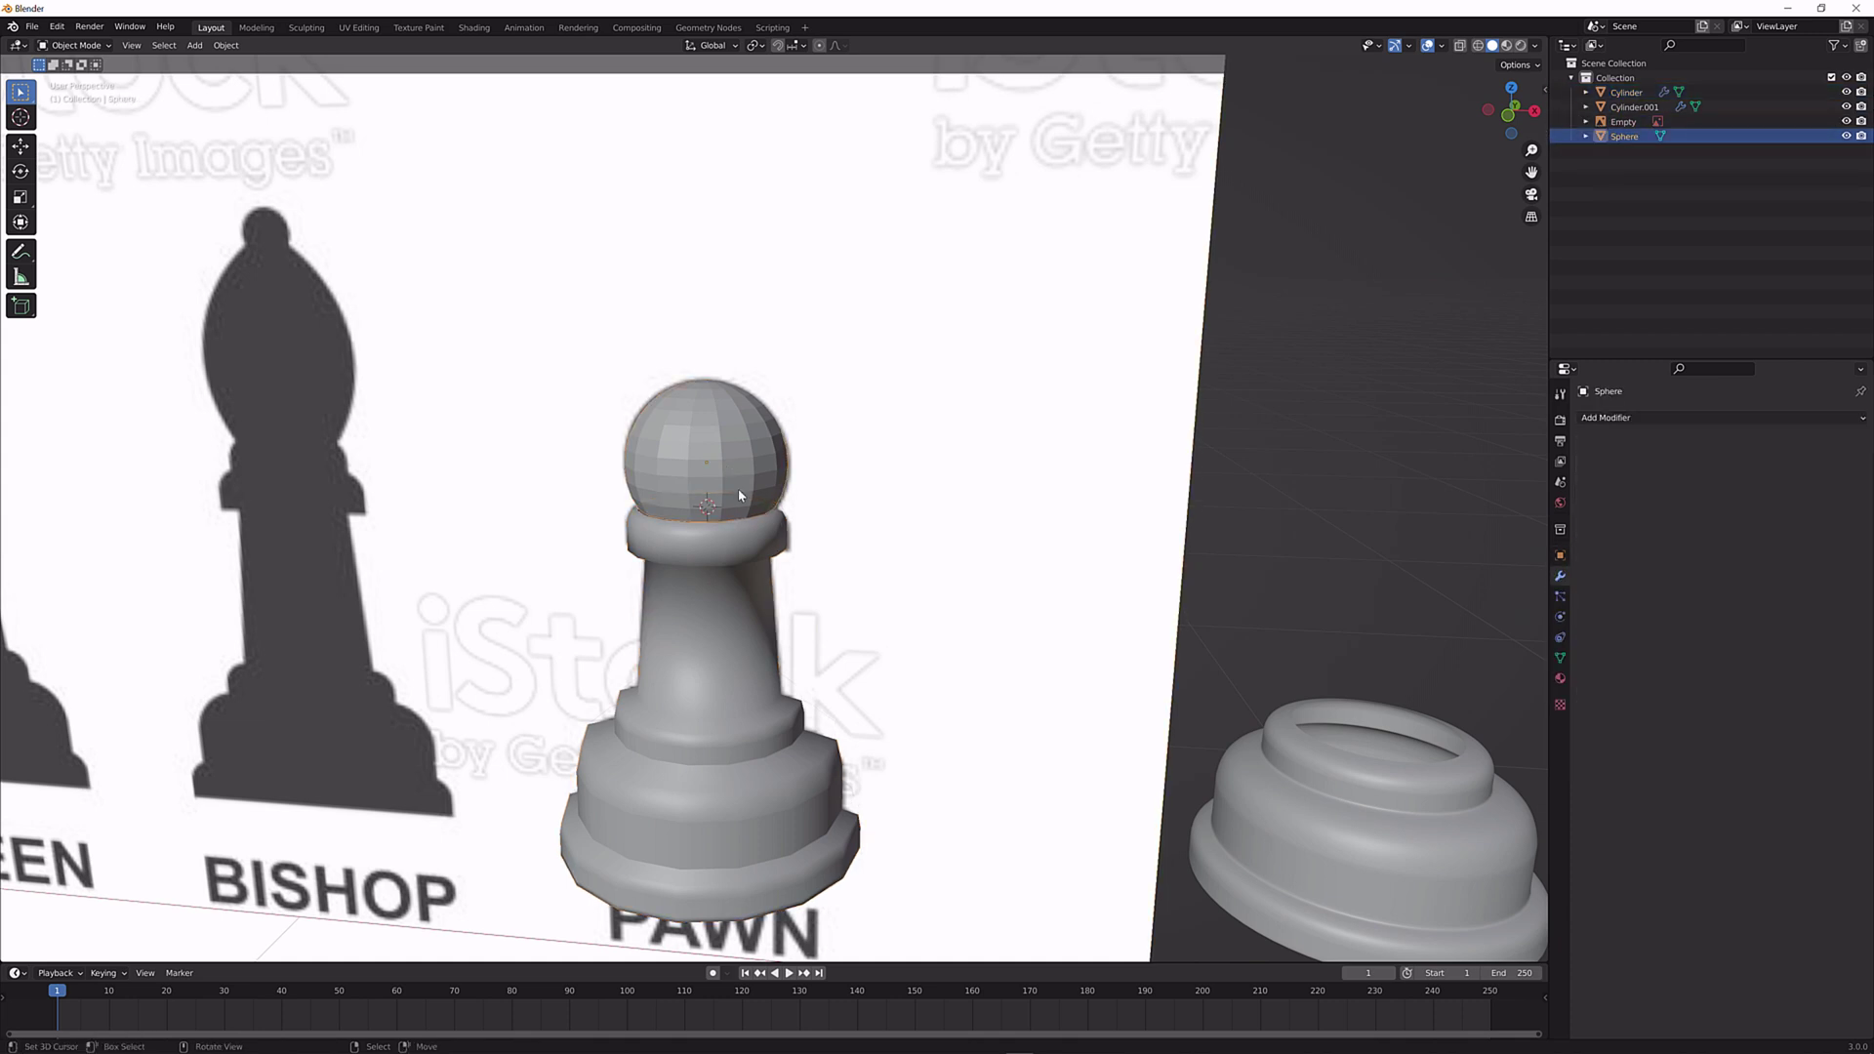
{"action": "left_click", "coordinate": [738, 598], "text": "shift"}
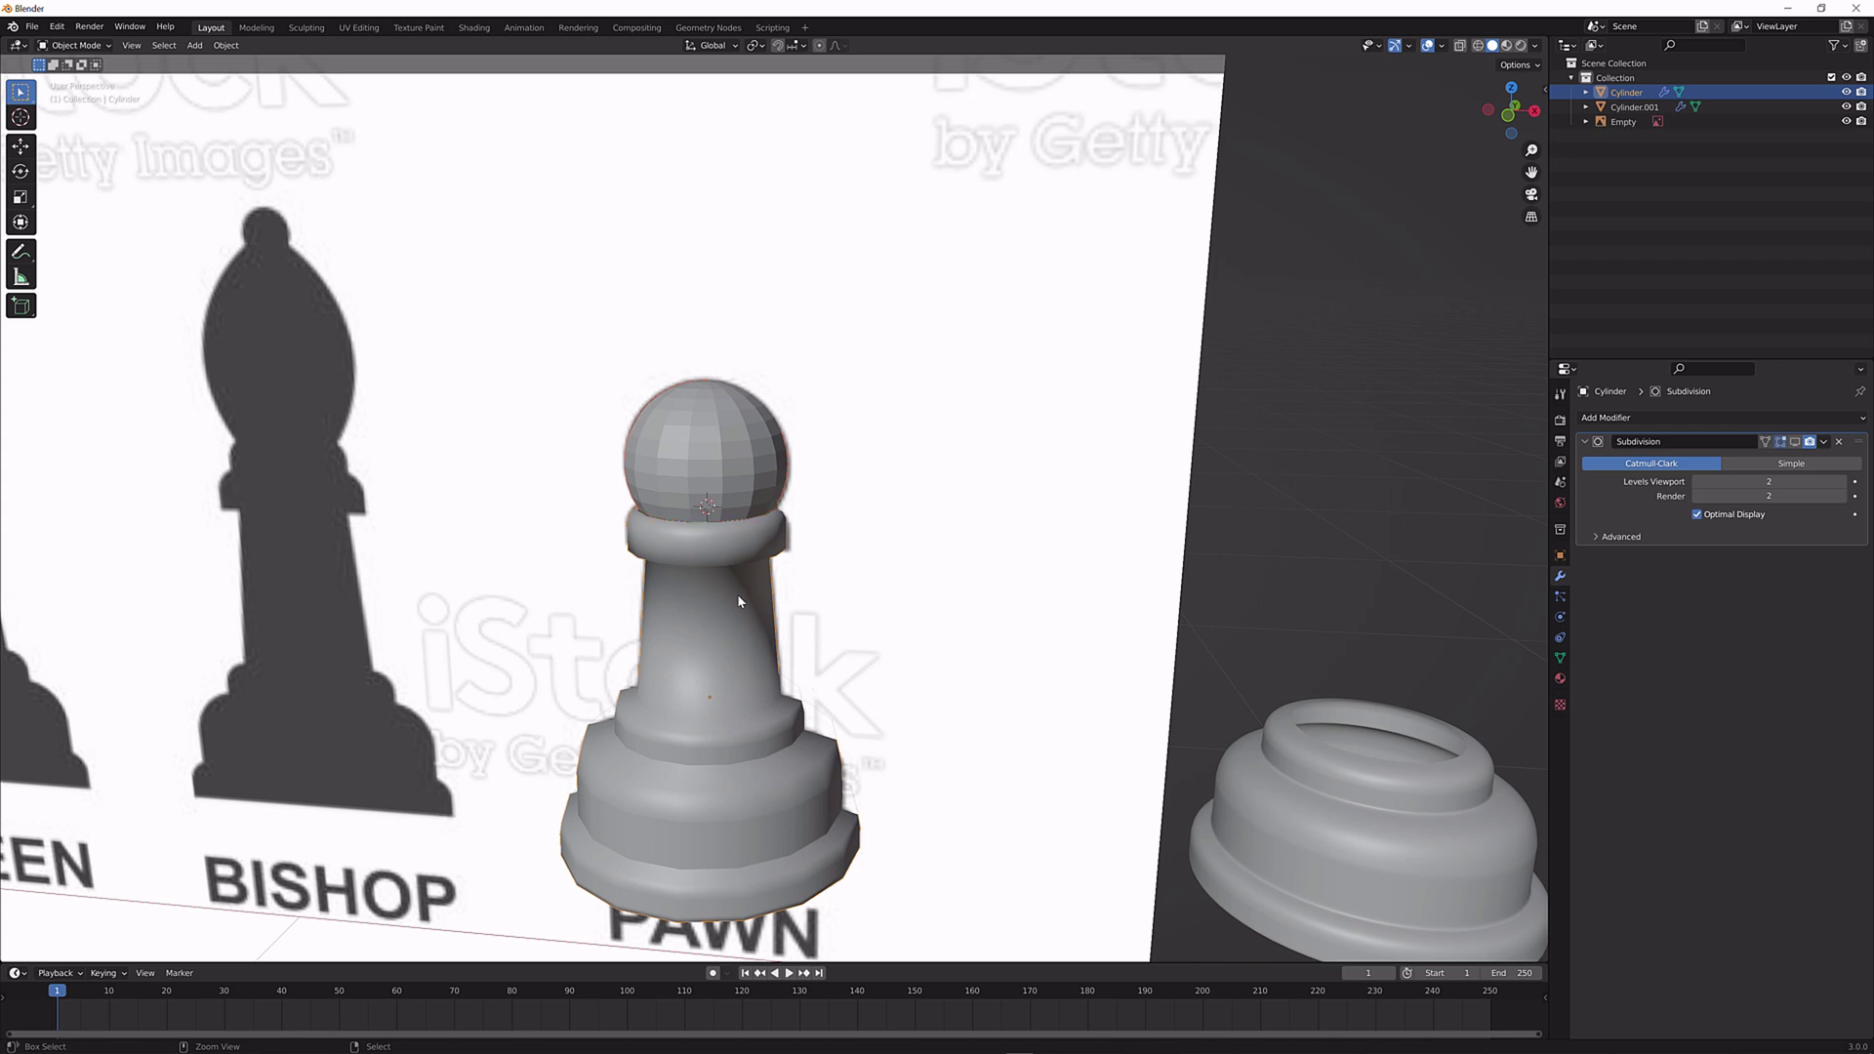
{"action": "left_click", "coordinate": [736, 594], "text": "shift"}
{"action": "scroll", "coordinate": [736, 594], "scroll_direction": "up", "scroll_amount": 2}
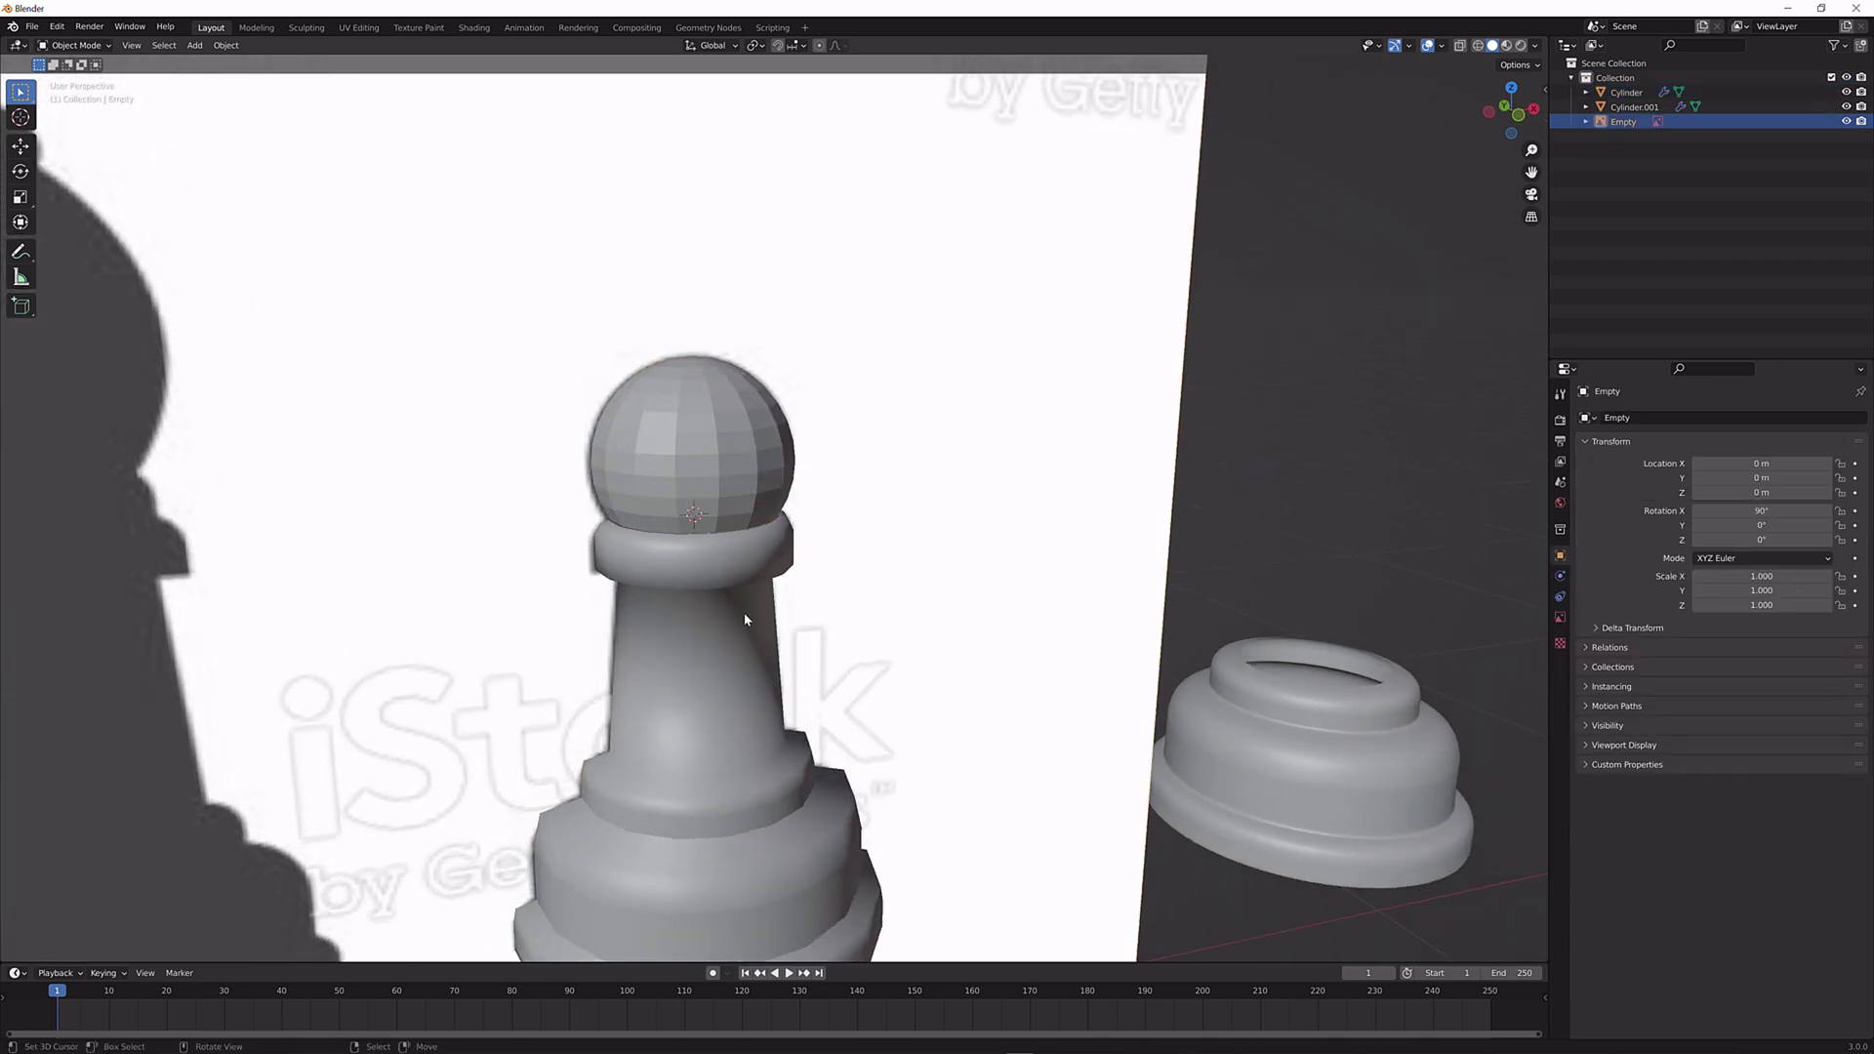
{"action": "right_click", "coordinate": [743, 613]}
{"action": "key", "text": "g"}
{"action": "right_click", "coordinate": [807, 561]}
Merge the doubled vertices along the seam between the sphere head and the collar by distance, using 0.0101 m.
{"action": "scroll", "coordinate": [770, 514], "scroll_direction": "up", "scroll_amount": 3}
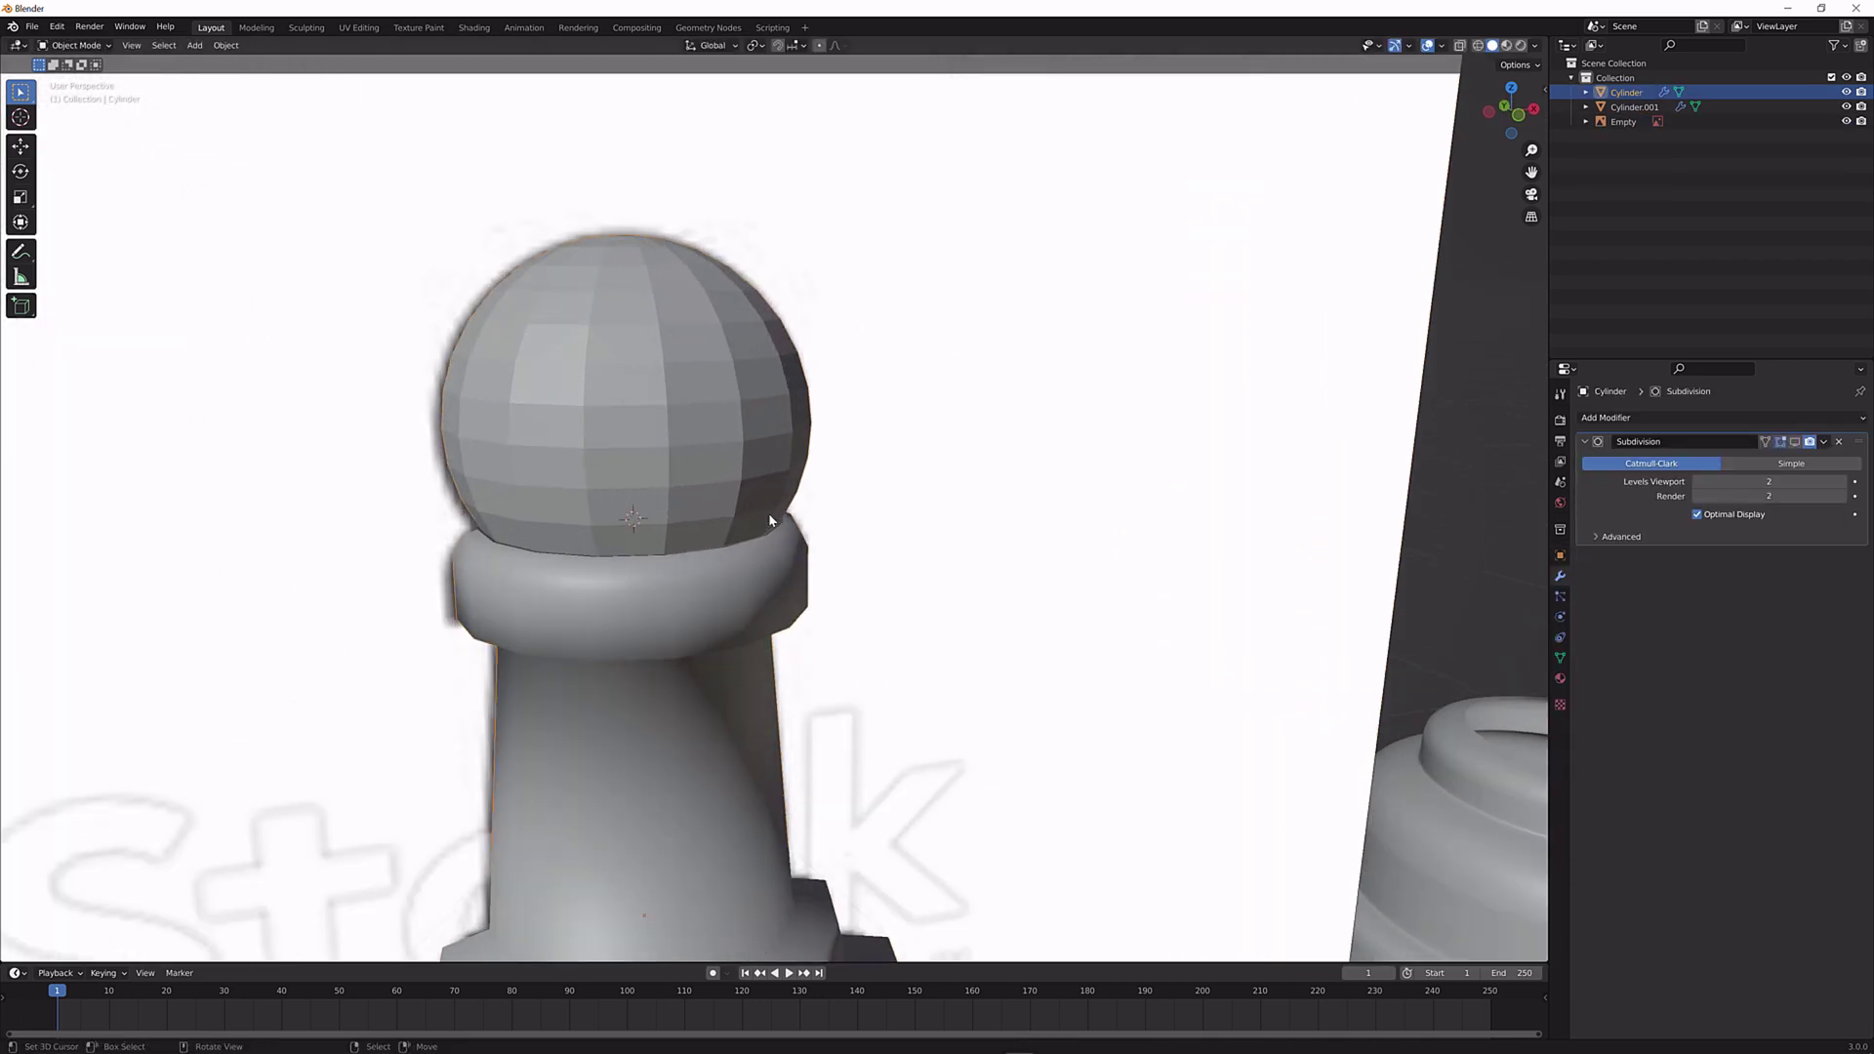
{"action": "scroll", "coordinate": [765, 518], "scroll_direction": "up", "scroll_amount": 4}
{"action": "middle_click_drag", "start_coordinate": [741, 536], "coordinate": [798, 606]}
{"action": "key", "text": "Tab"}
{"action": "scroll", "coordinate": [812, 607], "scroll_direction": "up", "scroll_amount": 1}
{"action": "left_click", "coordinate": [700, 616], "text": "alt"}
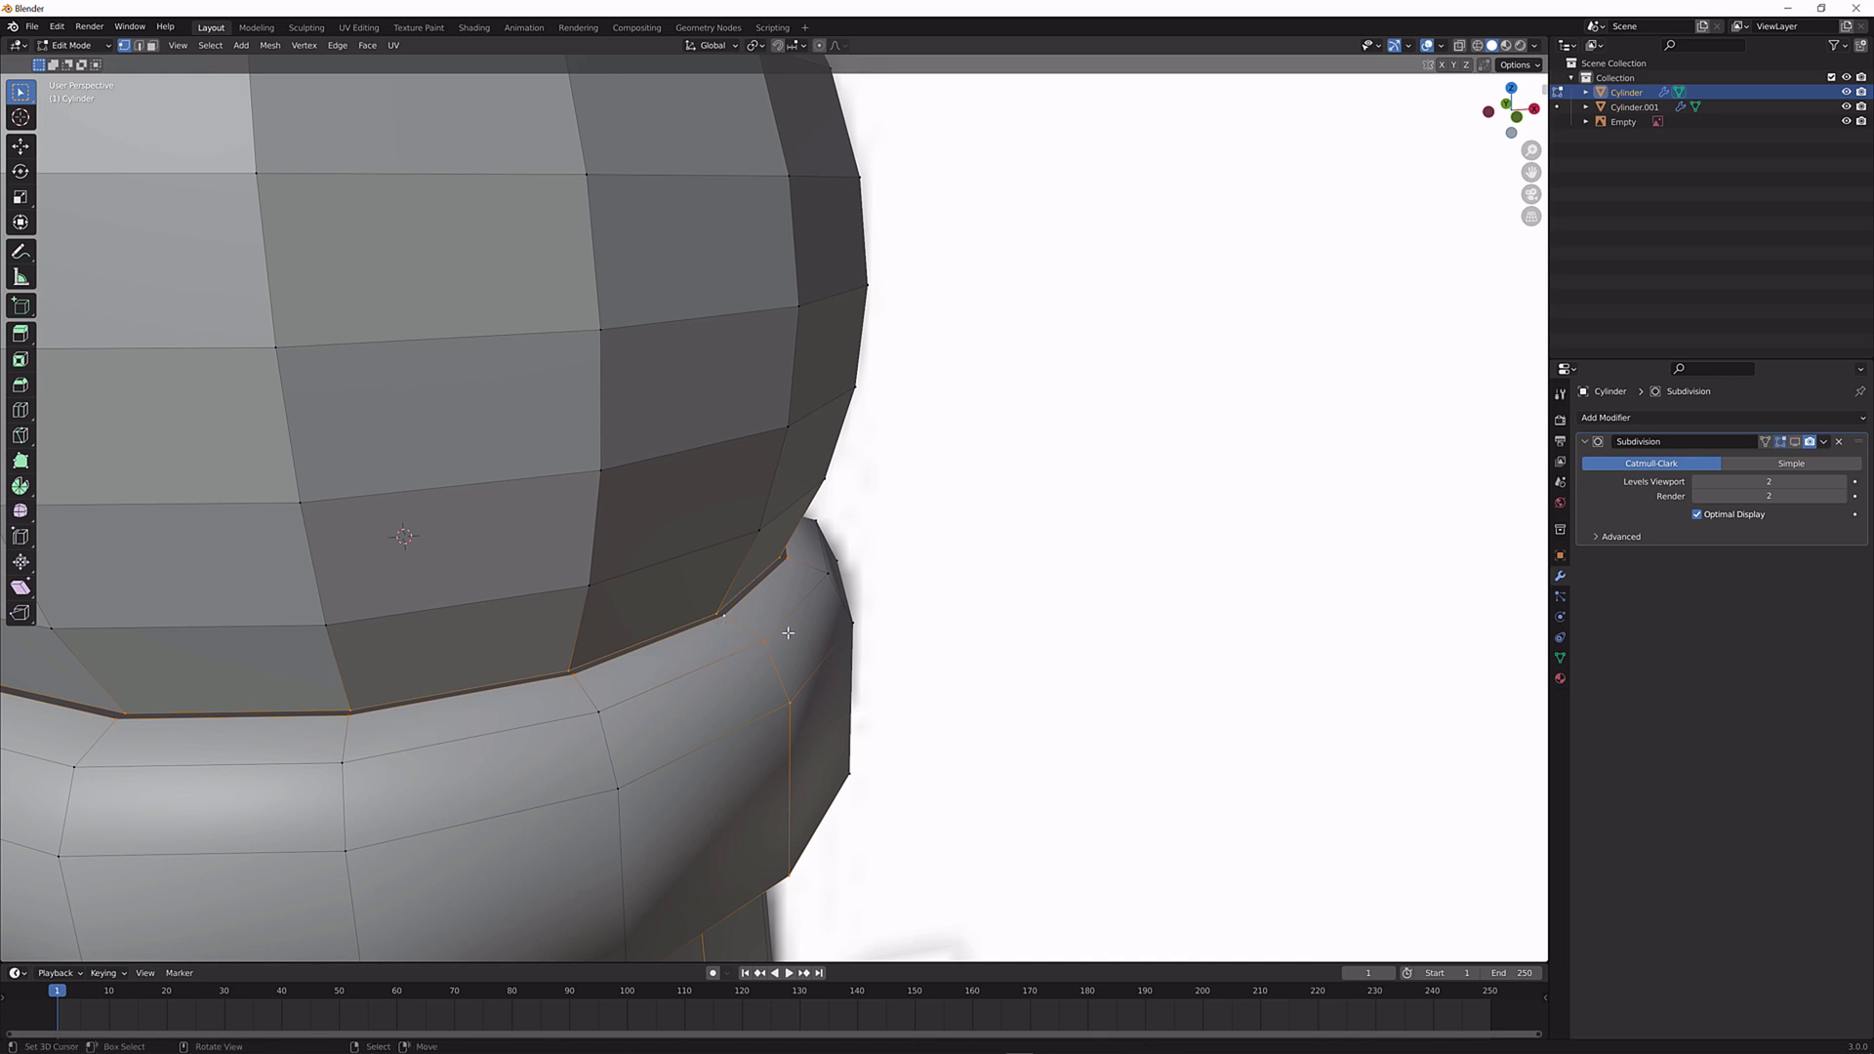
{"action": "key", "text": "ctrl+z"}
{"action": "key", "text": "ctrl+z"}
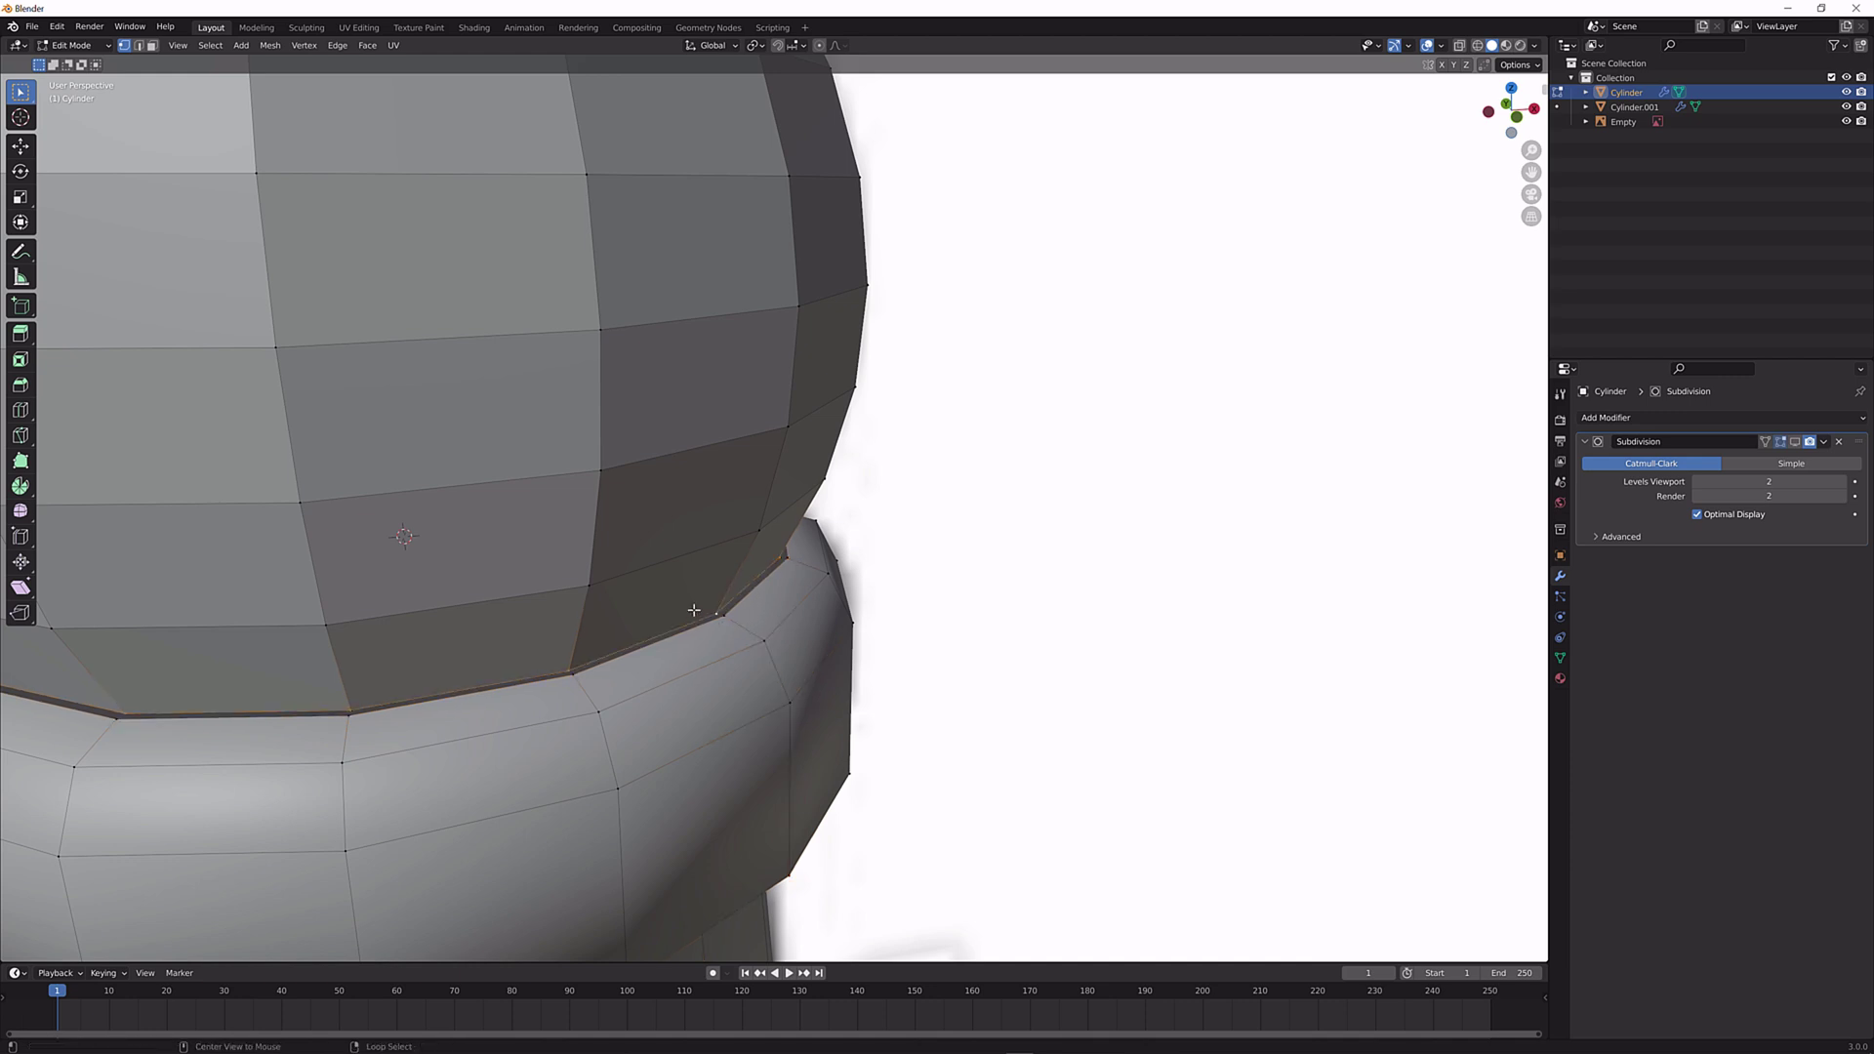
{"action": "scroll", "coordinate": [740, 623], "scroll_direction": "down", "scroll_amount": 3}
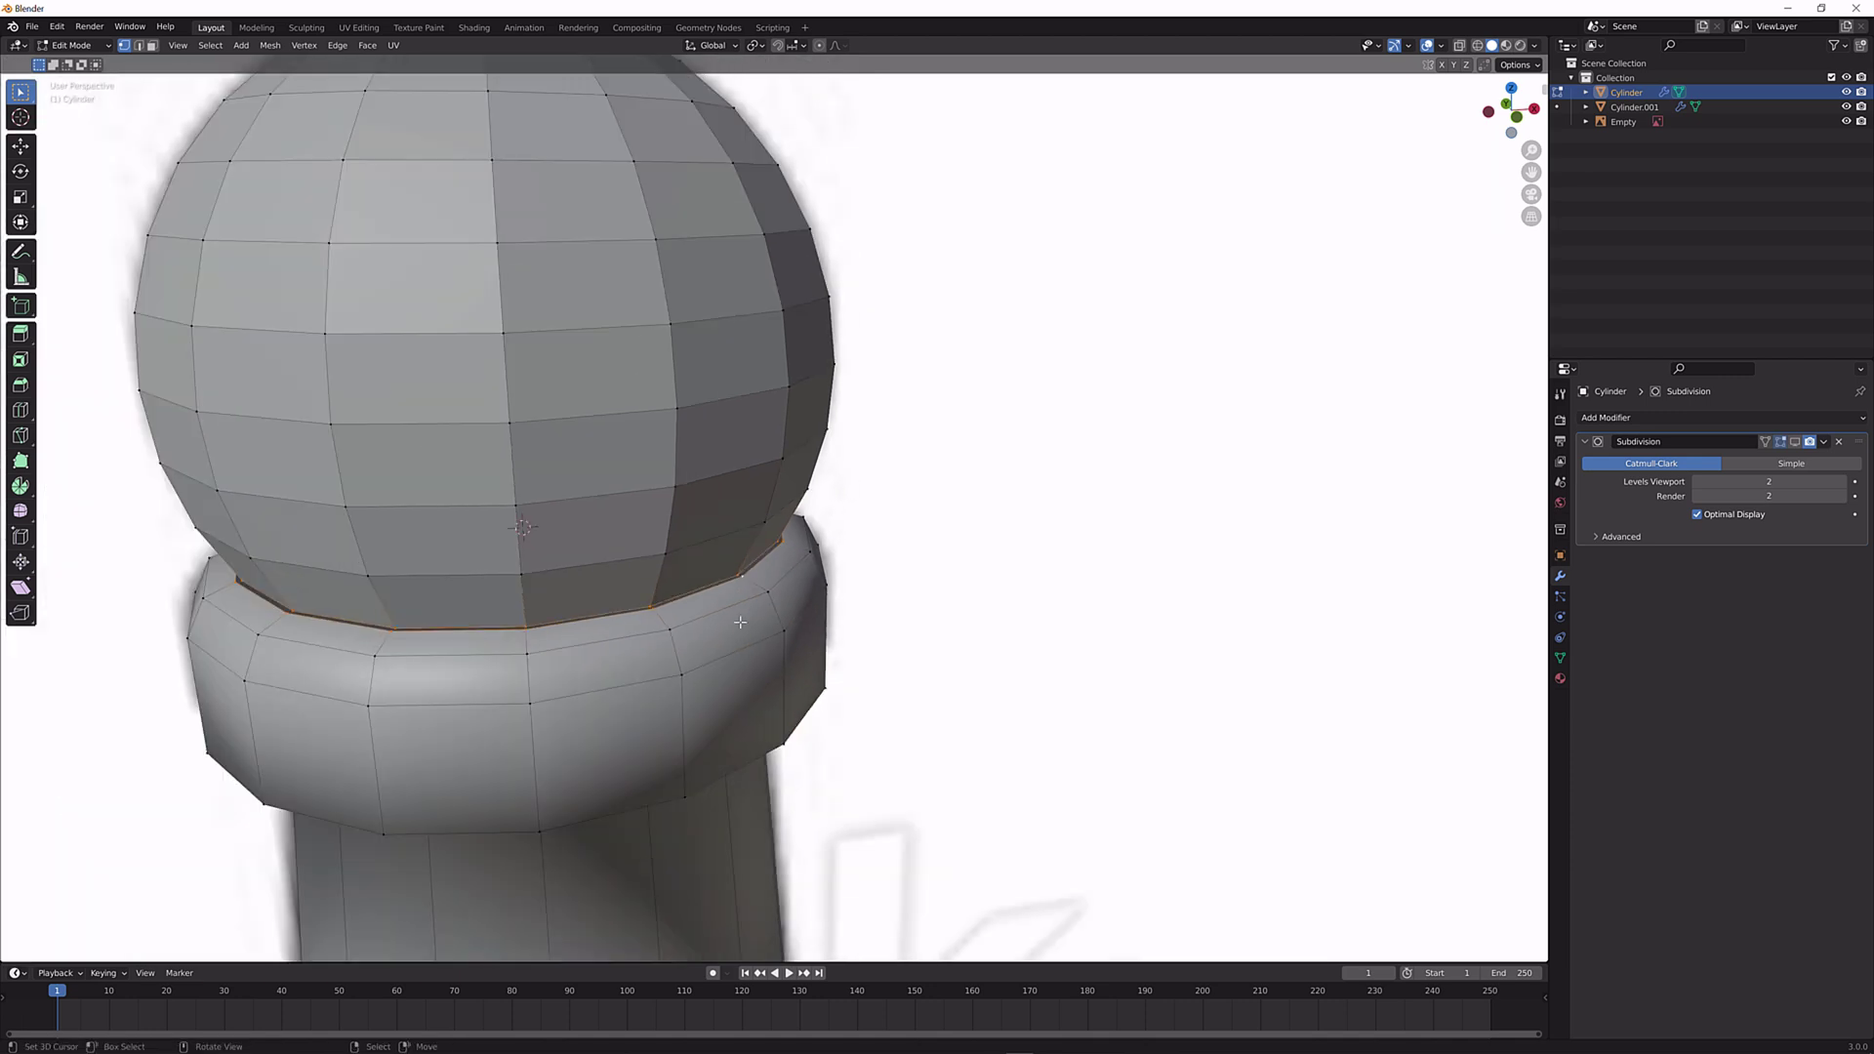
{"action": "key", "text": "F3"}
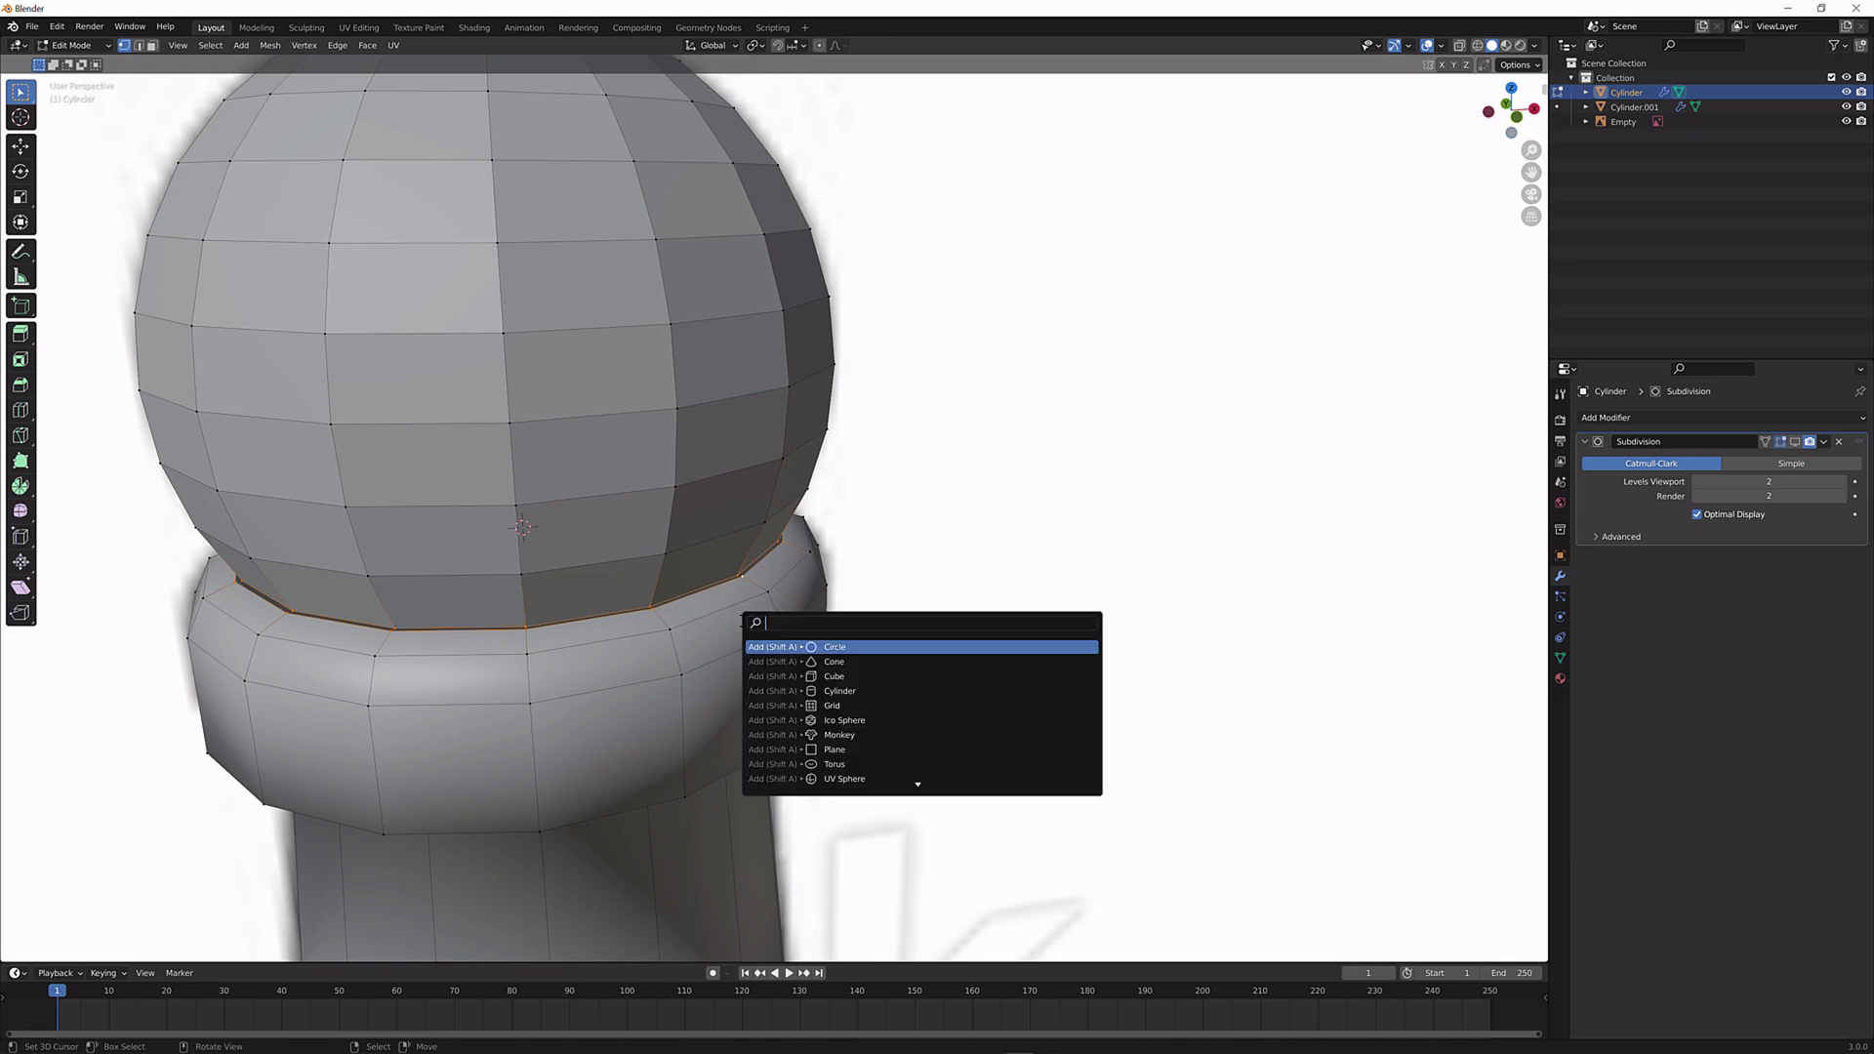
{"action": "type", "text": "merge by"}
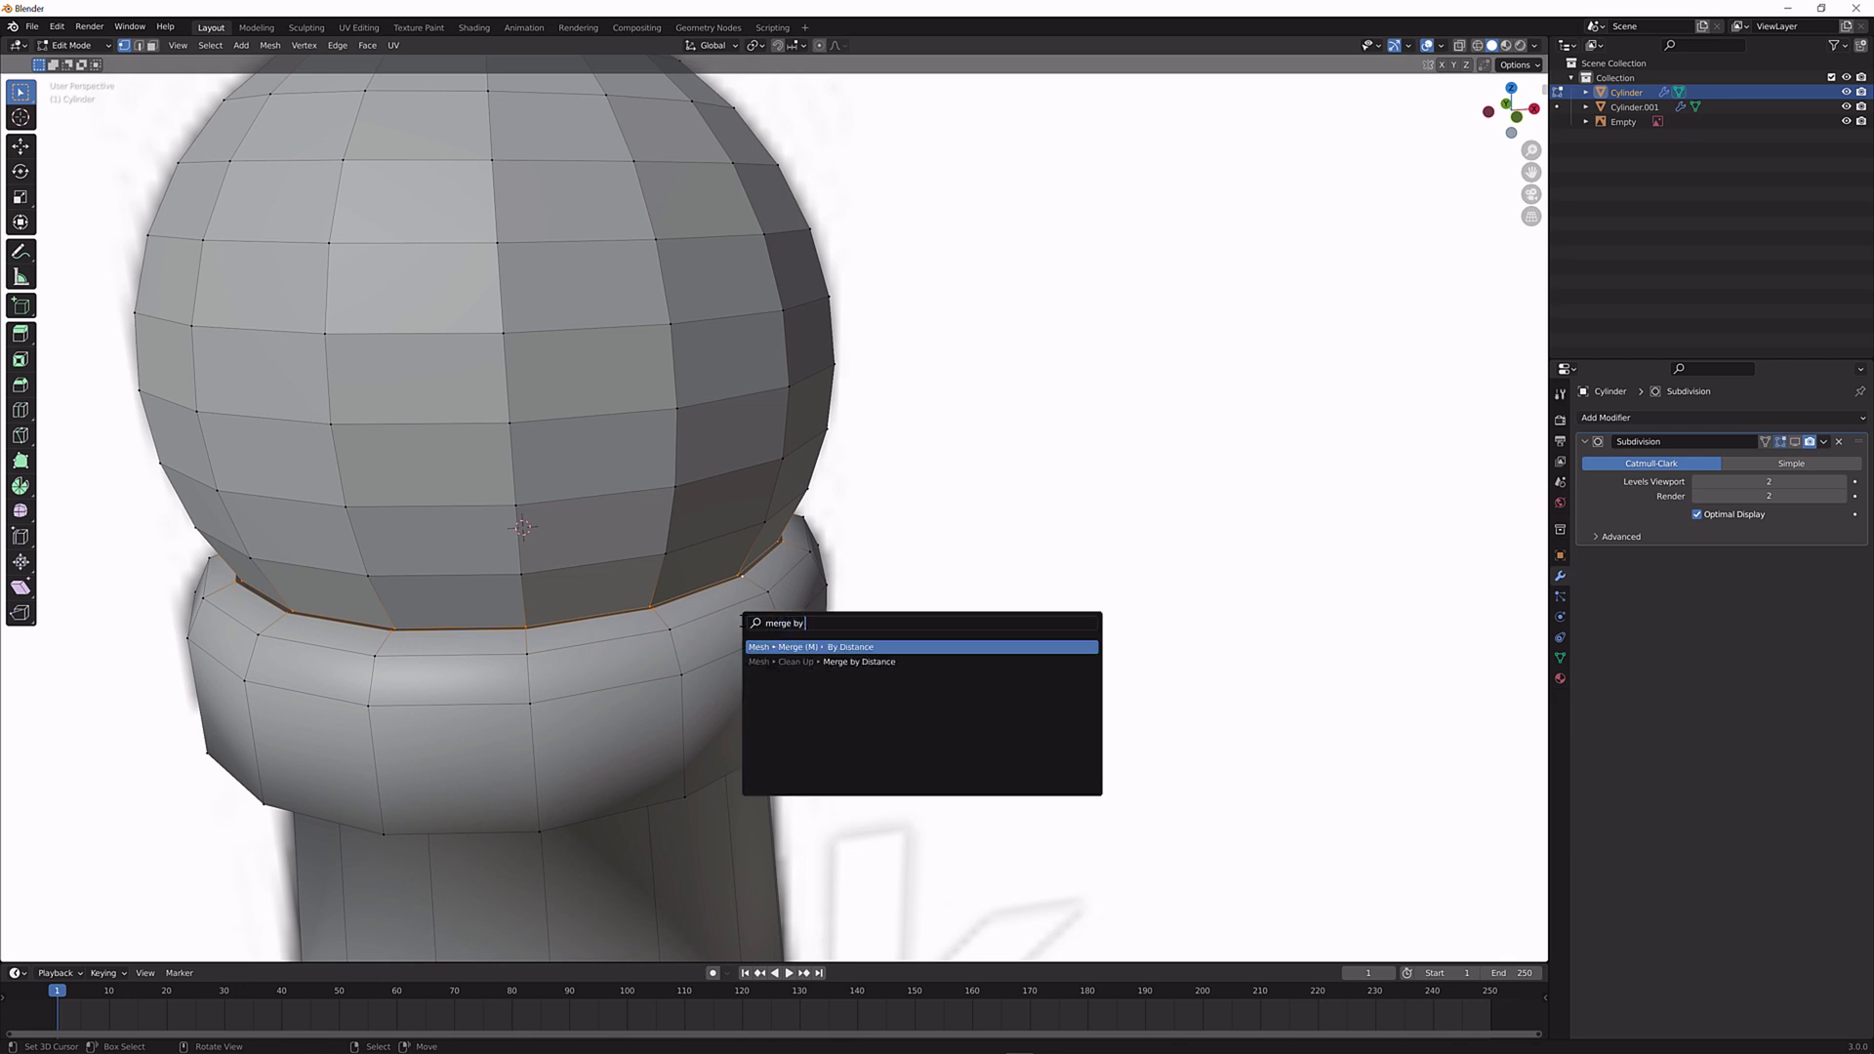
{"action": "key", "text": "Return"}
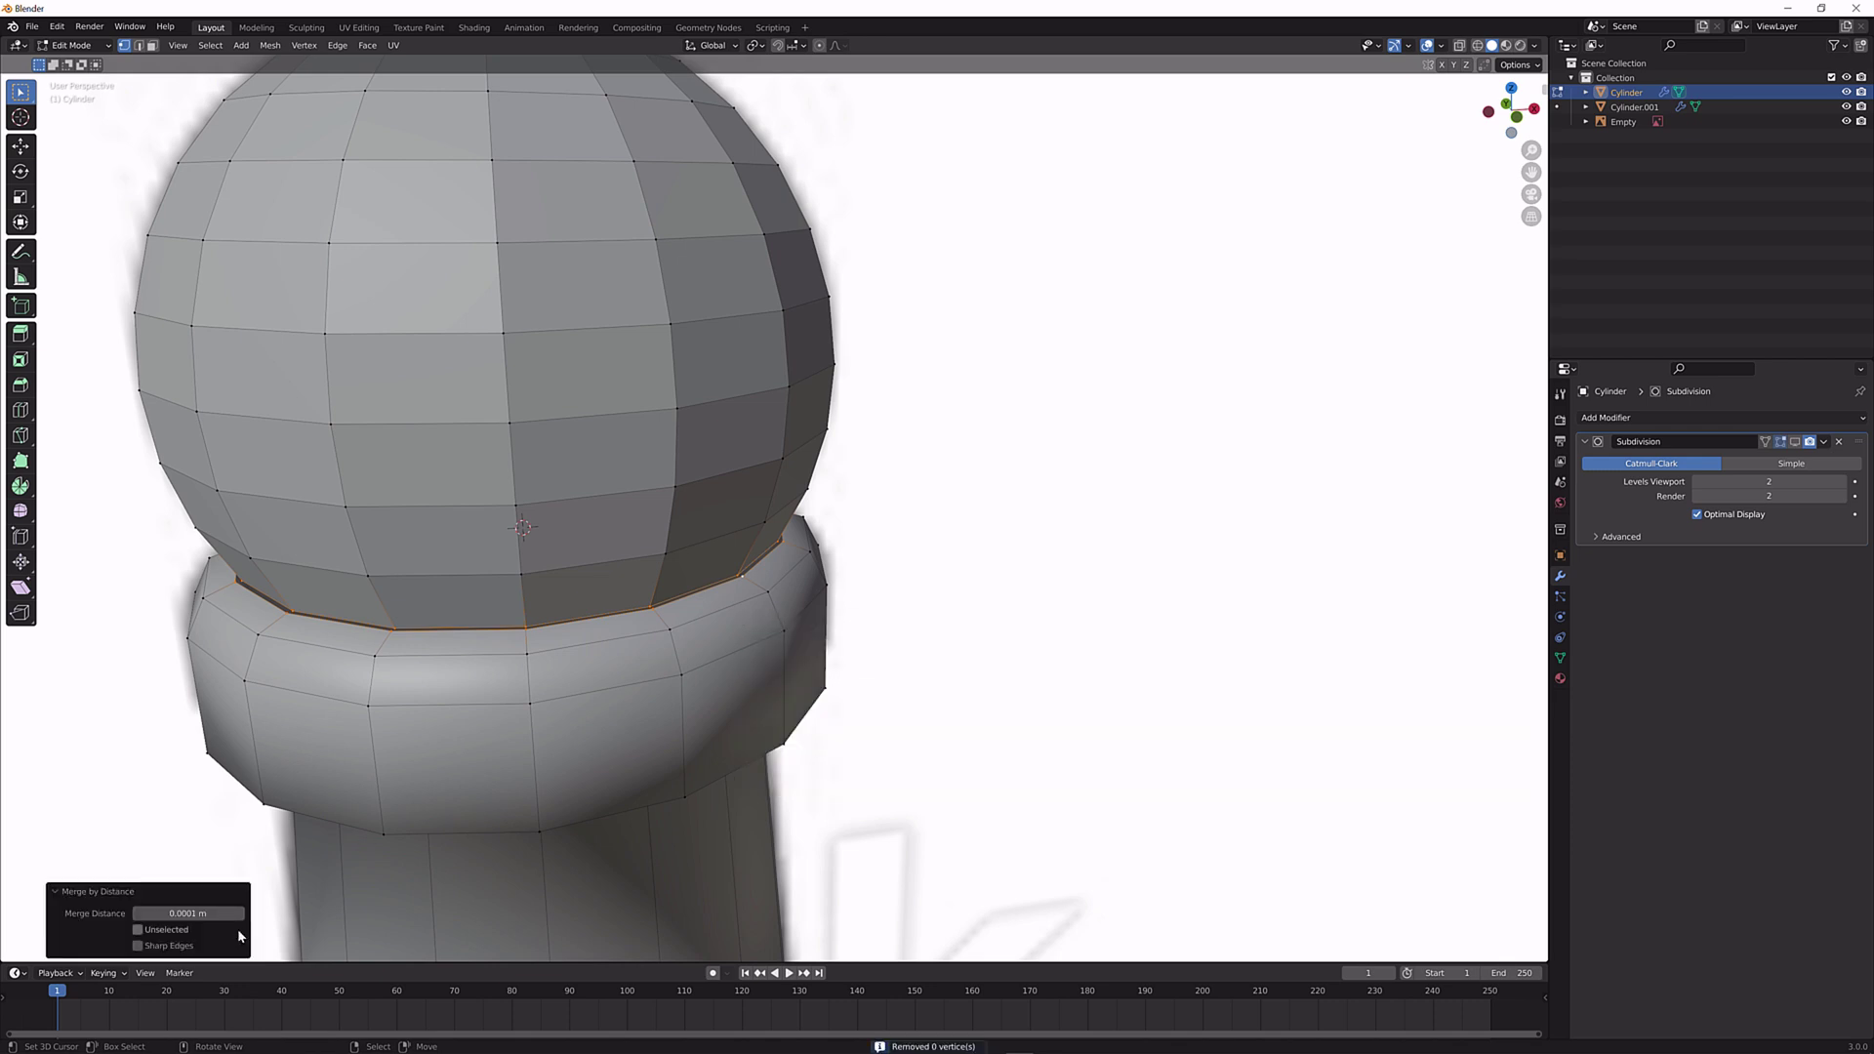
{"action": "left_click_drag", "start_coordinate": [247, 916], "coordinate": [292, 882]}
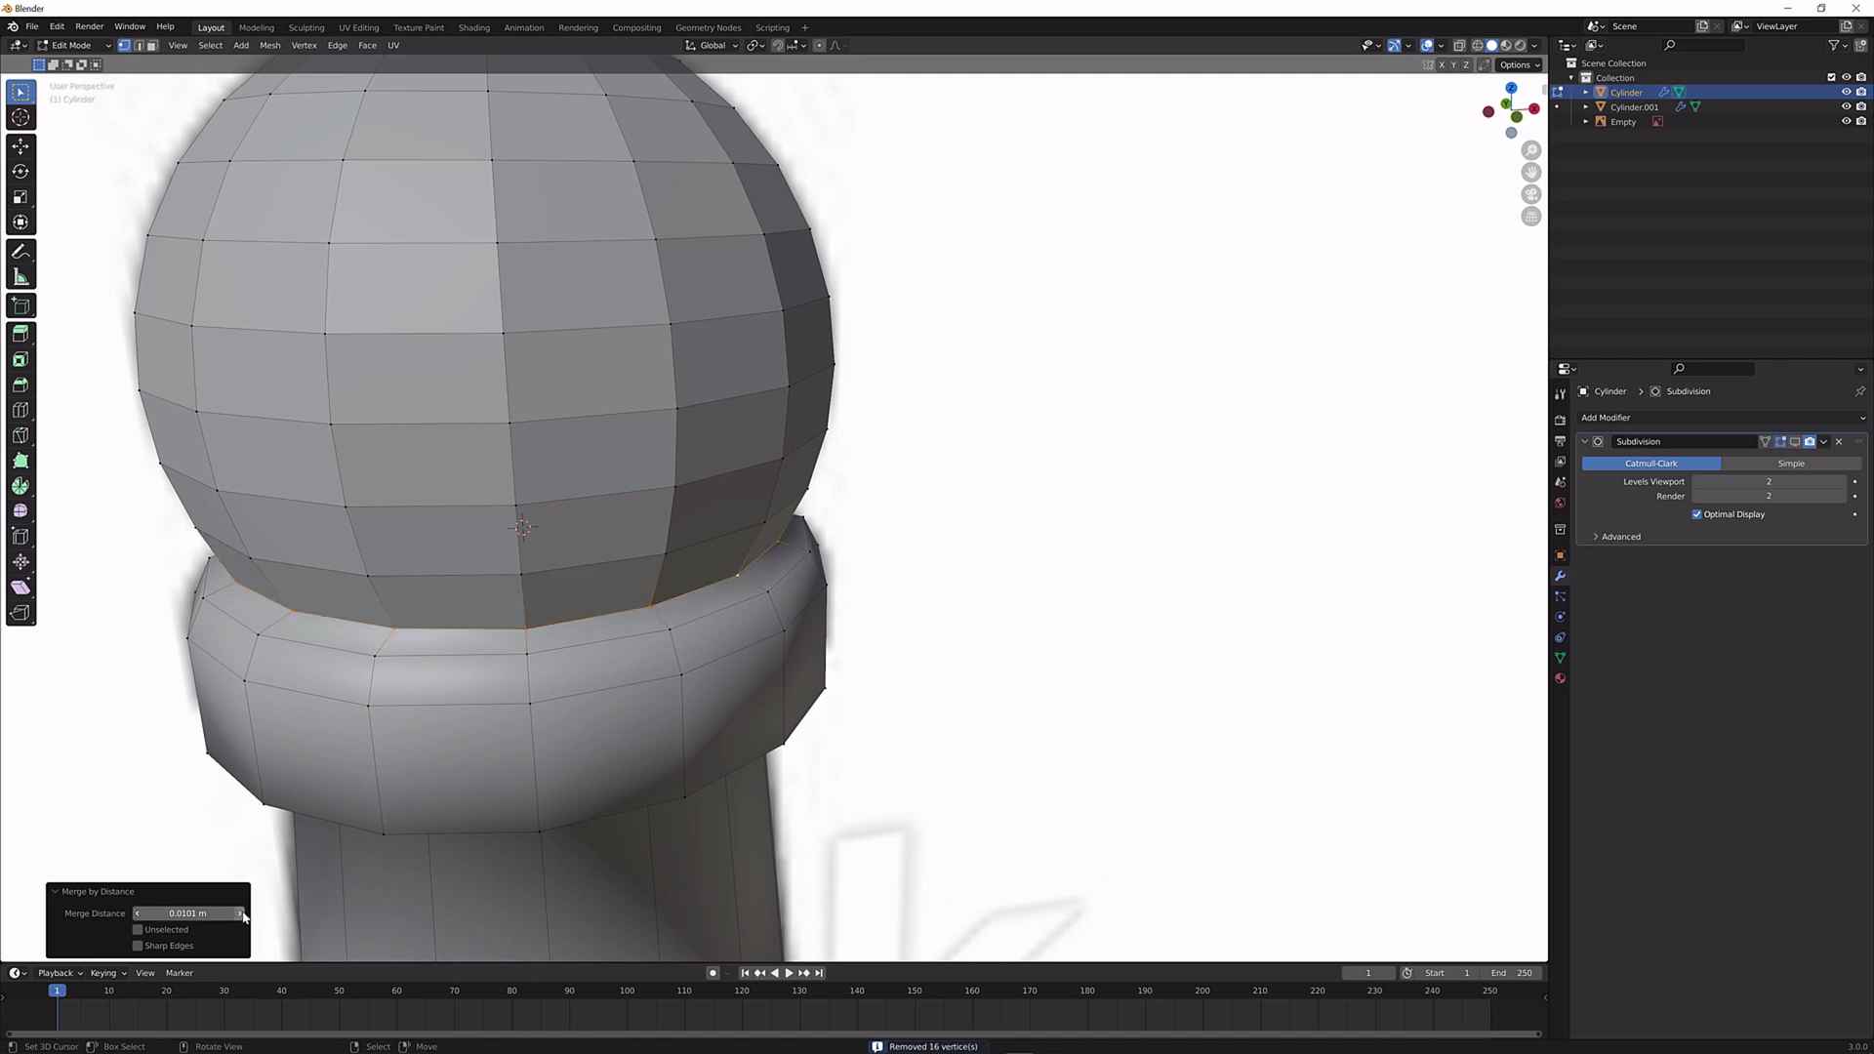
Try moving one merged seam vertex to check the weld between head and collar.
{"action": "left_click", "coordinate": [662, 601]}
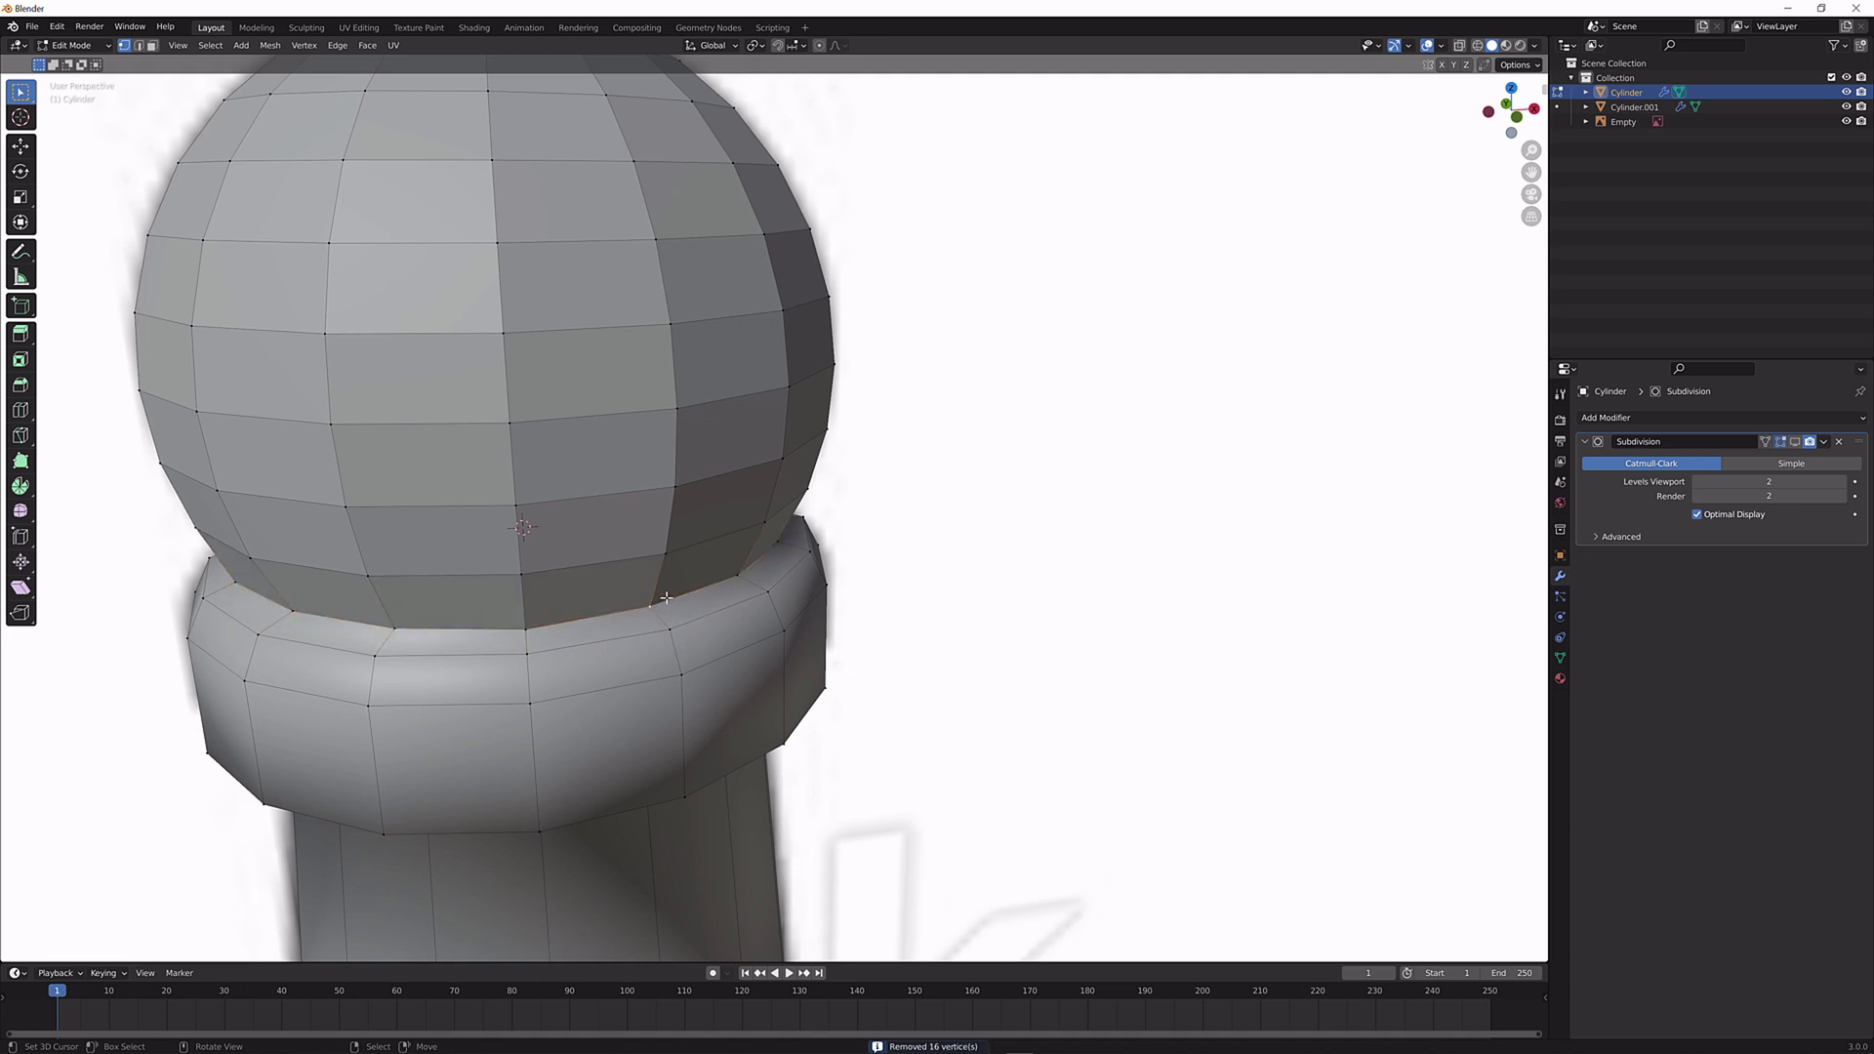
{"action": "key", "text": "g"}
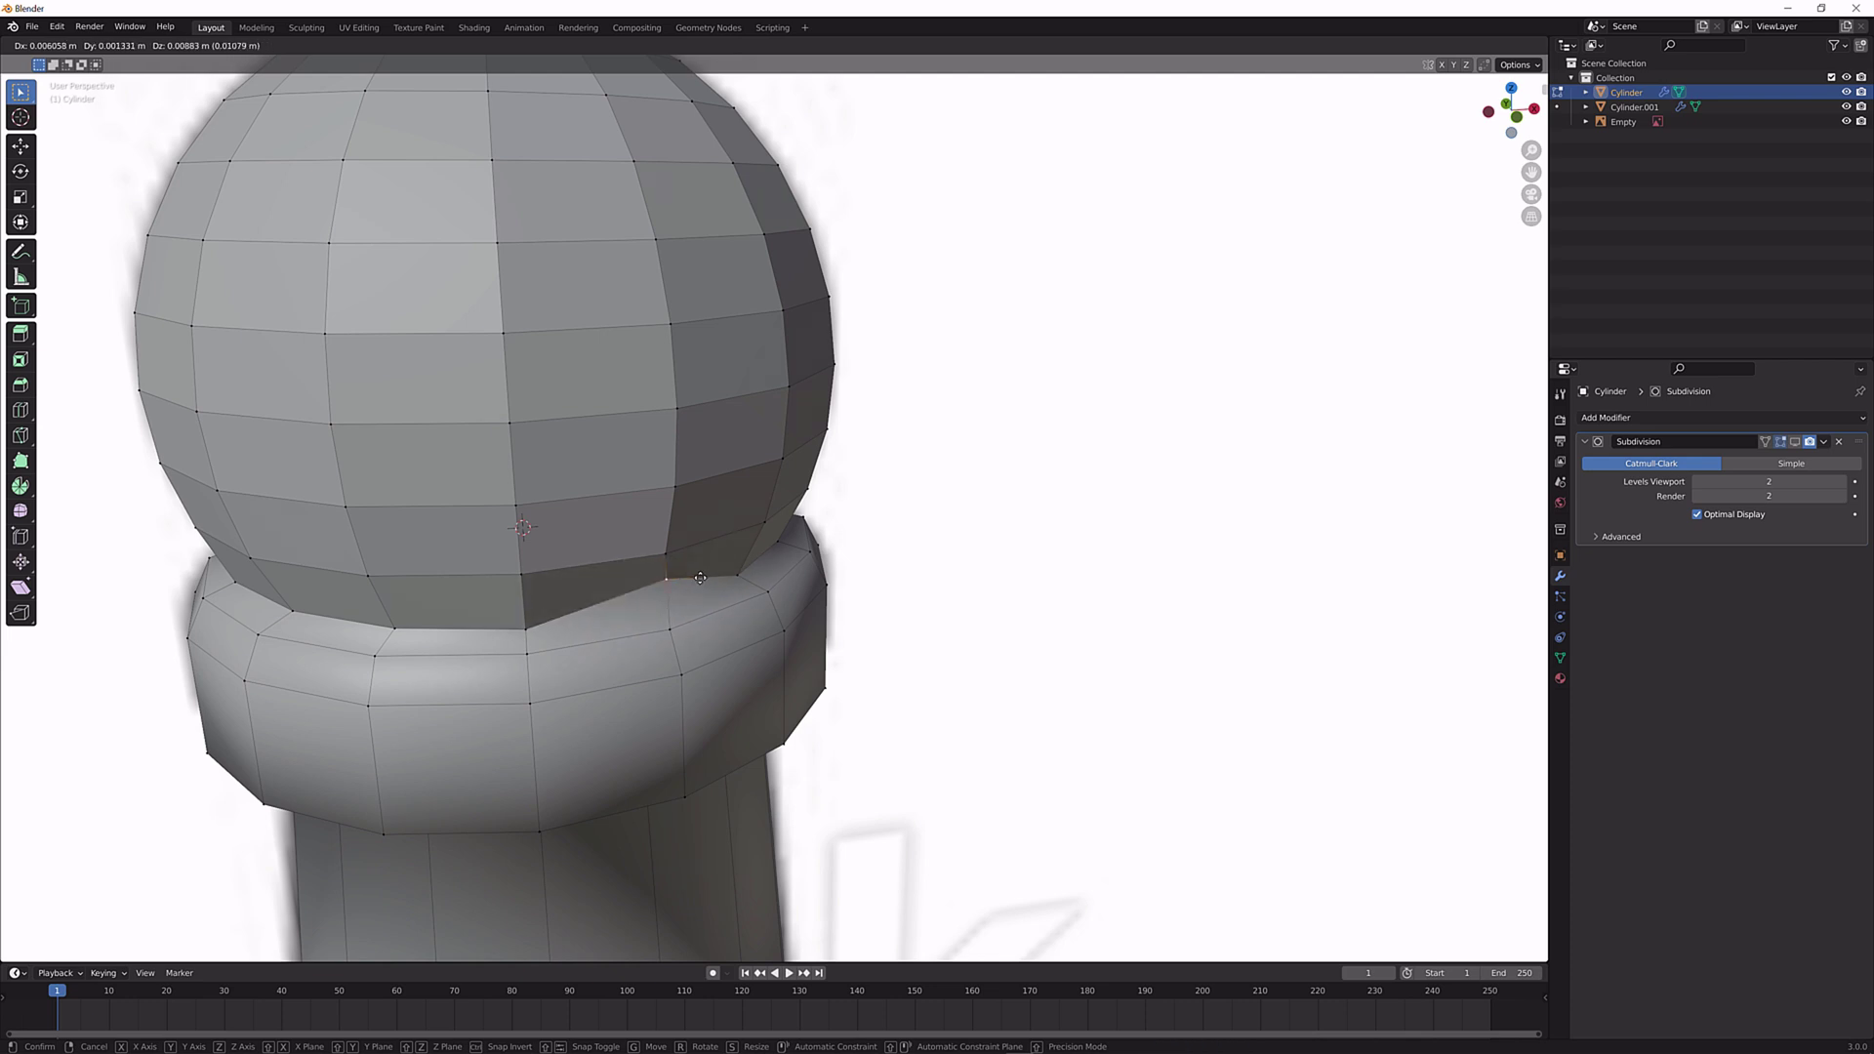
{"action": "left_click", "coordinate": [703, 588]}
Return to object mode in front view, shade the pawn smooth and enable its Subdivision modifier's viewport display.
{"action": "key", "text": "Tab"}
{"action": "key", "text": "KP_1"}
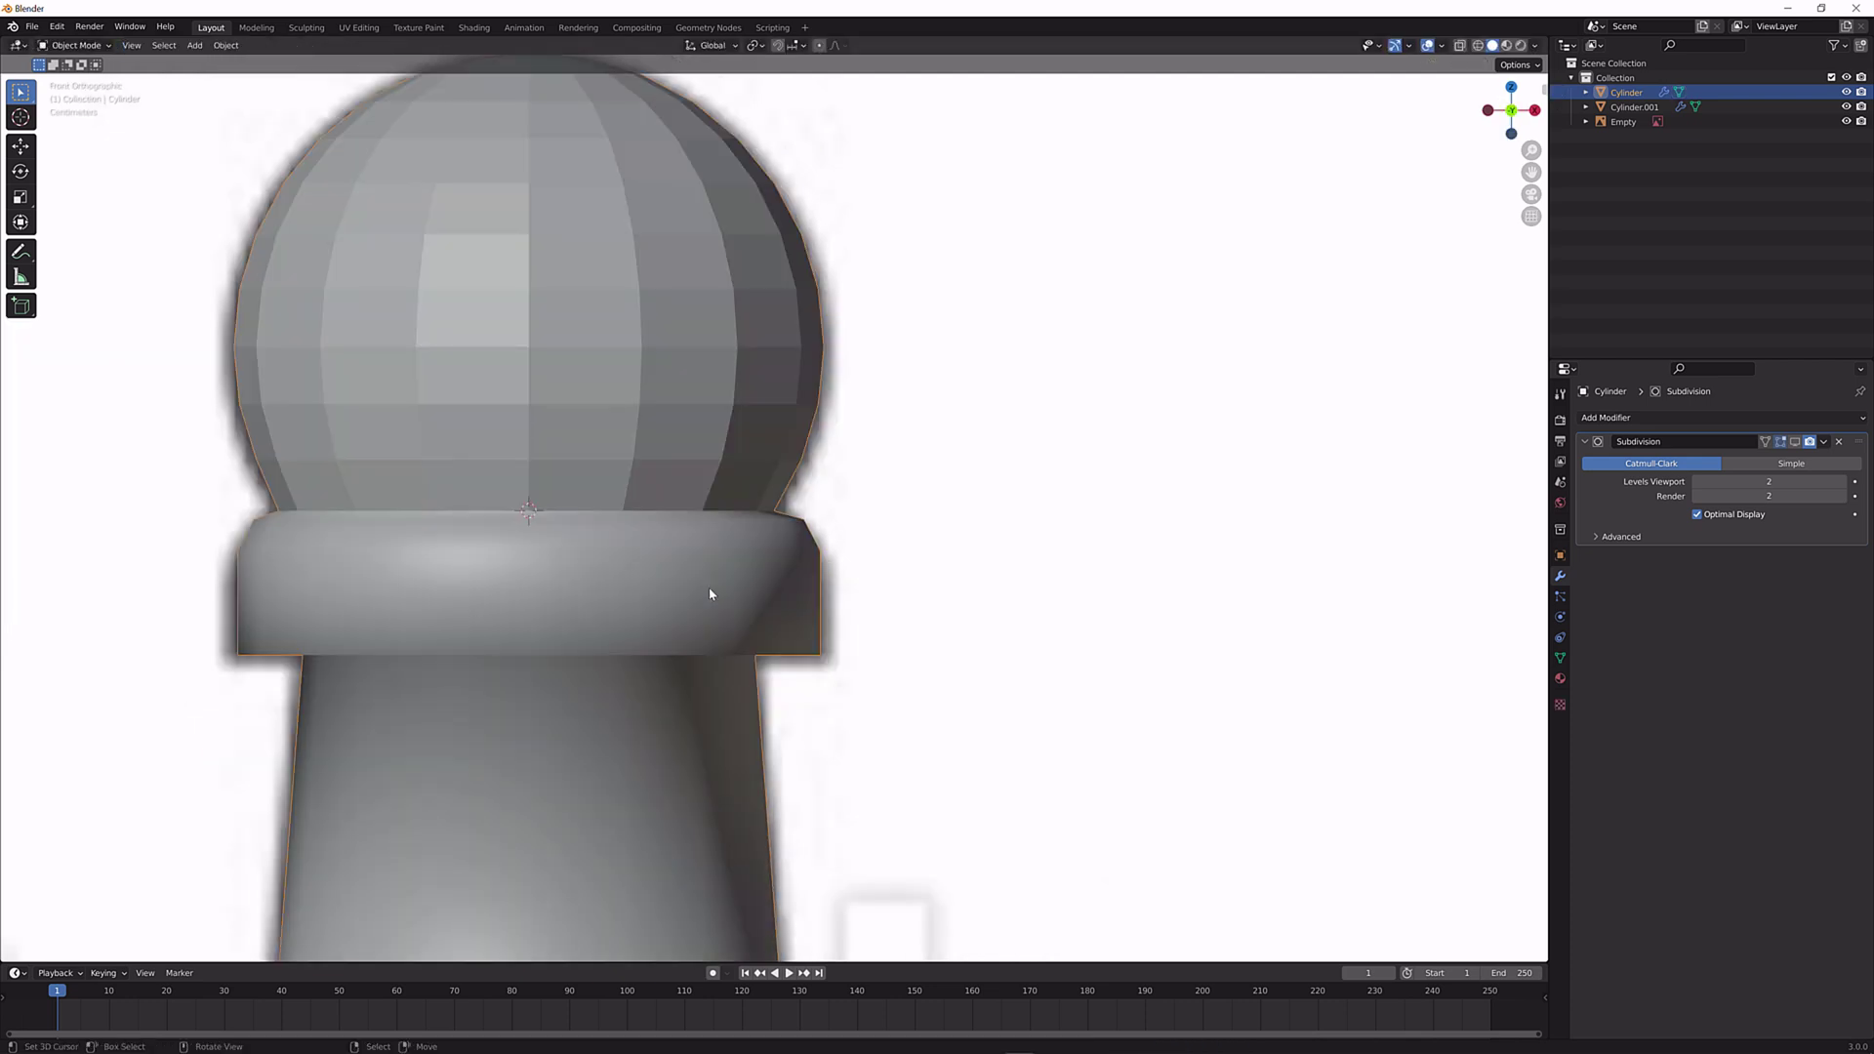
{"action": "scroll", "coordinate": [849, 514], "scroll_direction": "down", "scroll_amount": 2}
{"action": "right_click", "coordinate": [846, 500]}
{"action": "left_click", "coordinate": [844, 496]}
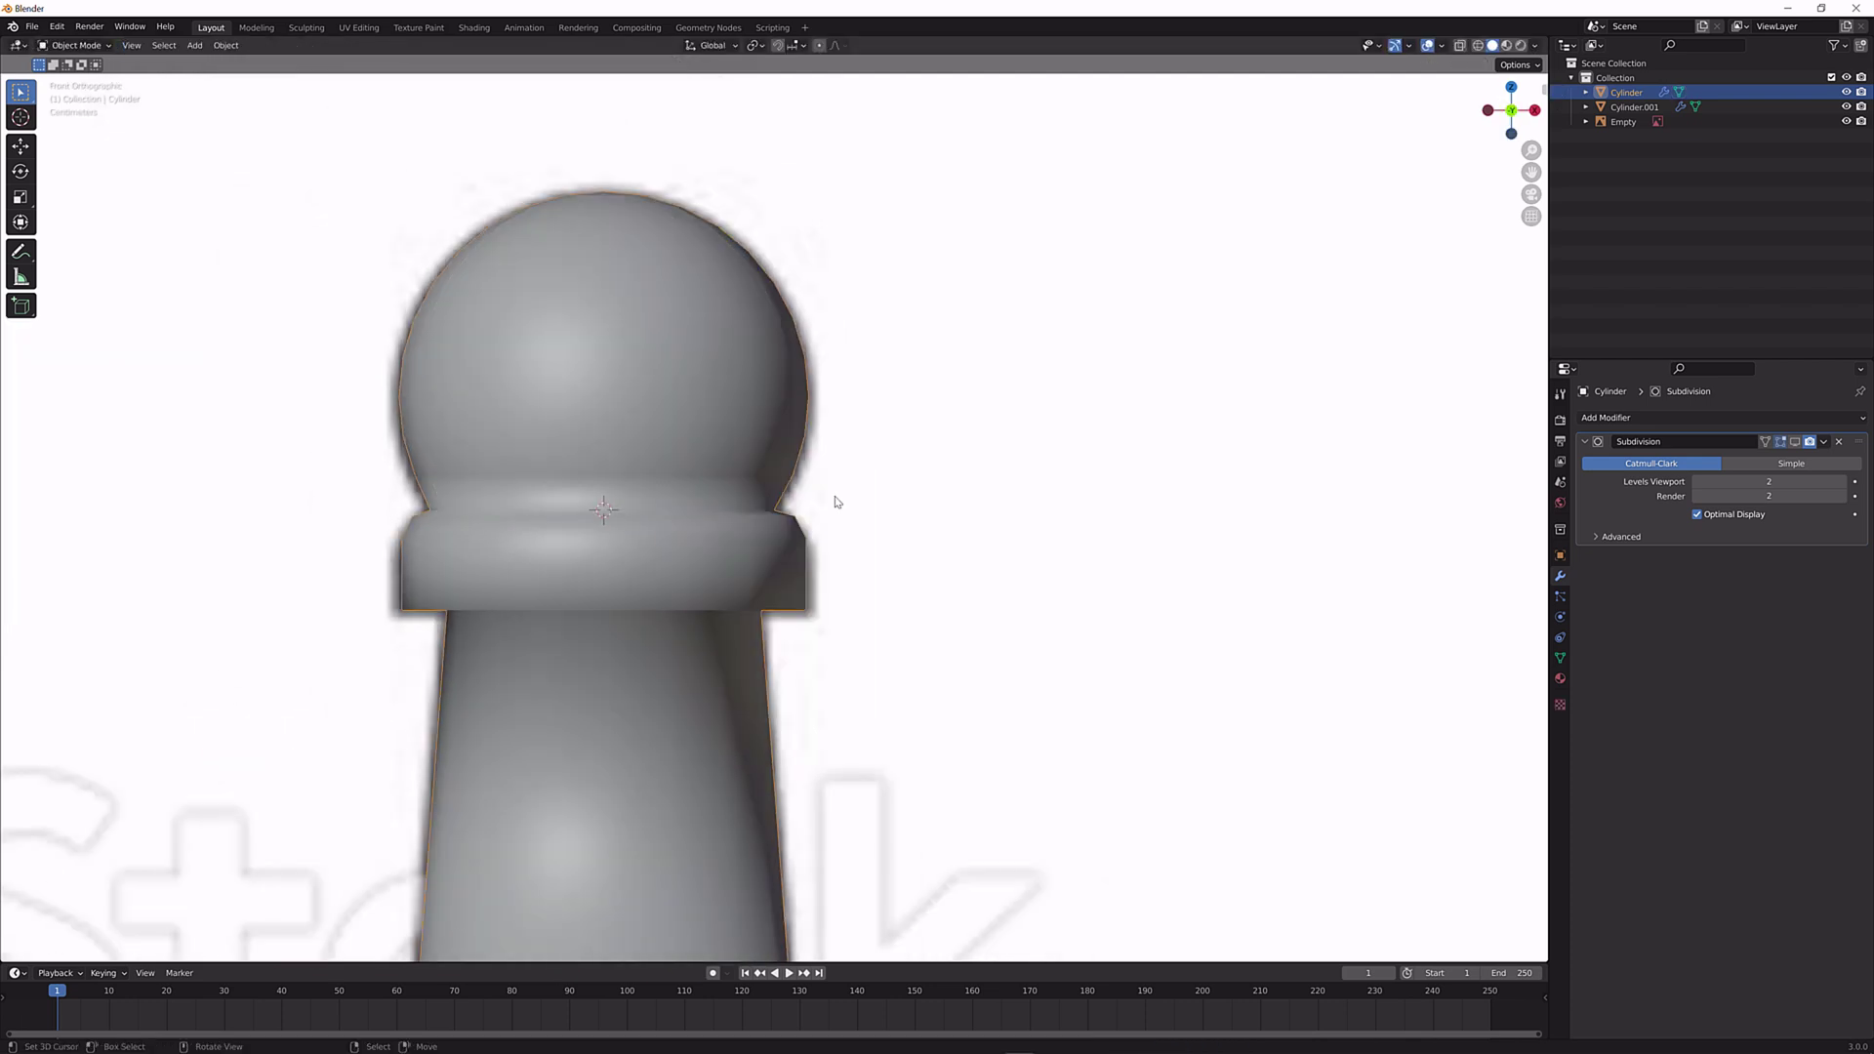
{"action": "left_click", "coordinate": [1796, 442]}
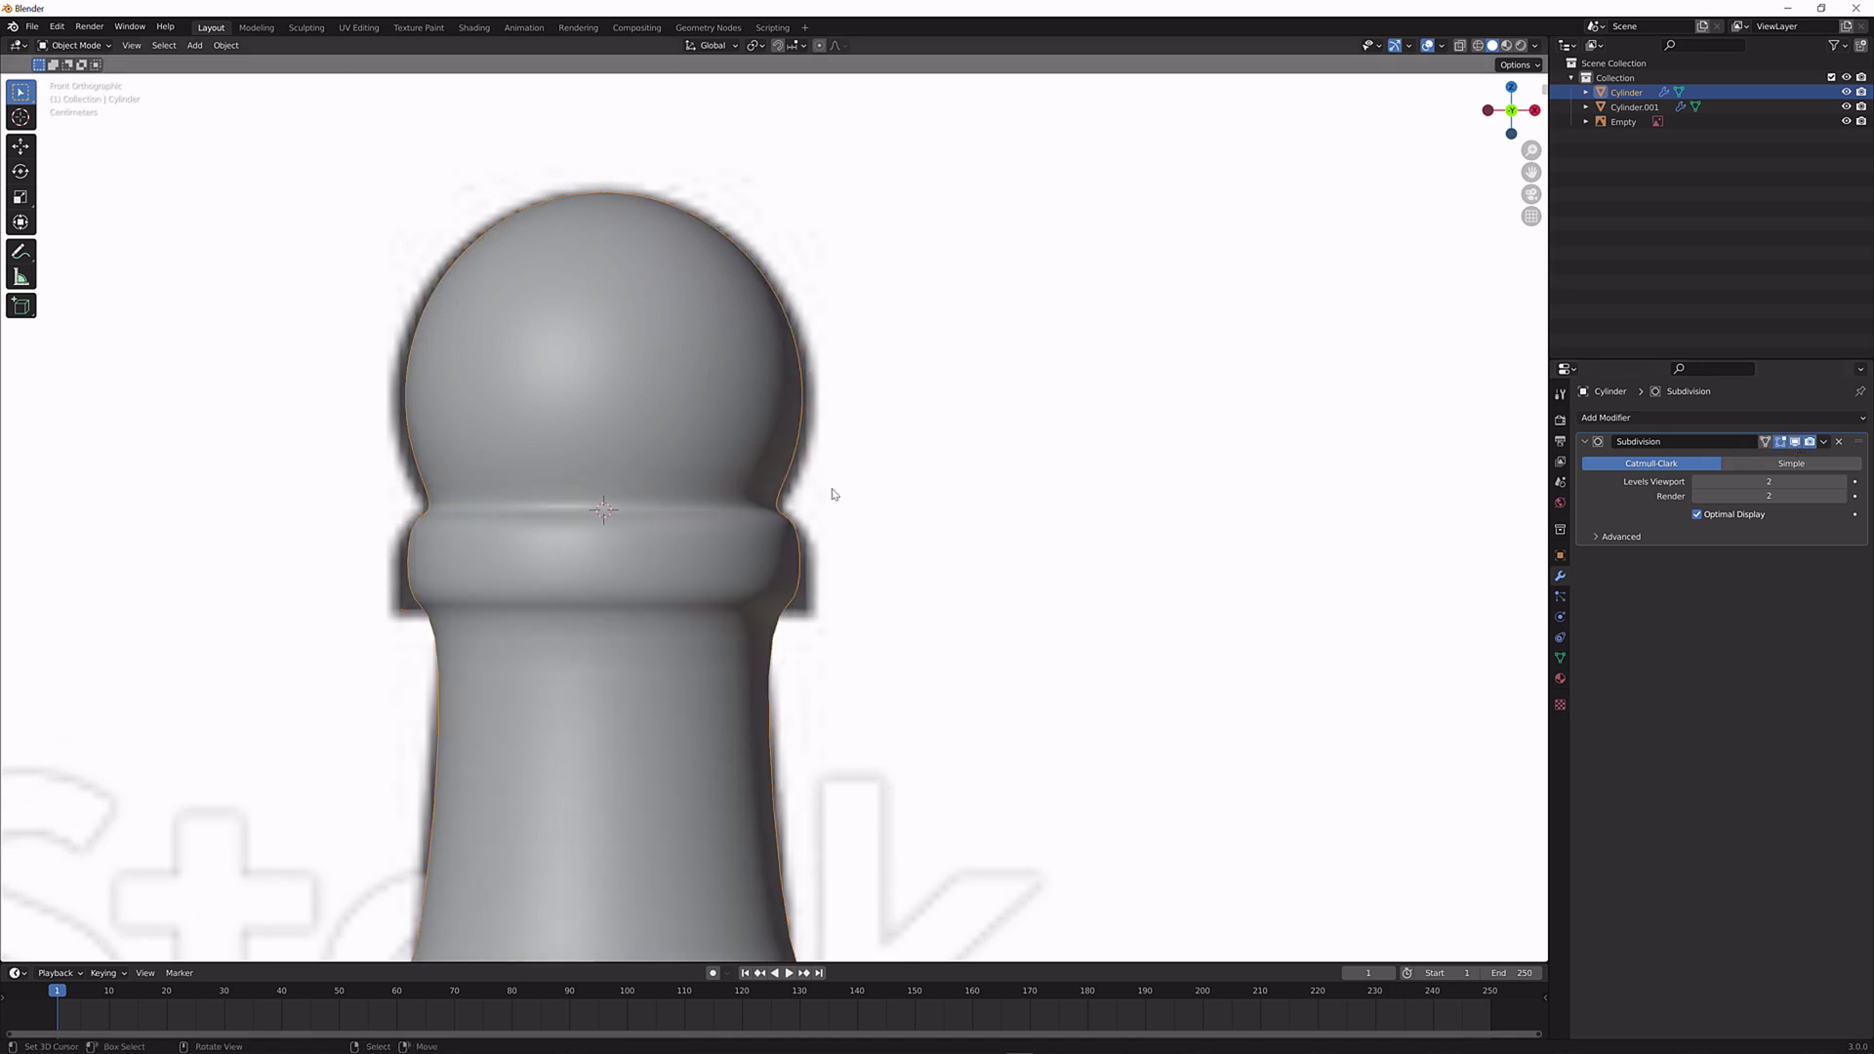
Add a loop cut around the collar's vertical side and bevel it out towards the band's upper and lower edges.
{"action": "scroll", "coordinate": [806, 492], "scroll_direction": "down", "scroll_amount": 3}
{"action": "middle_click_drag", "start_coordinate": [803, 612], "coordinate": [805, 514], "text": "shift"}
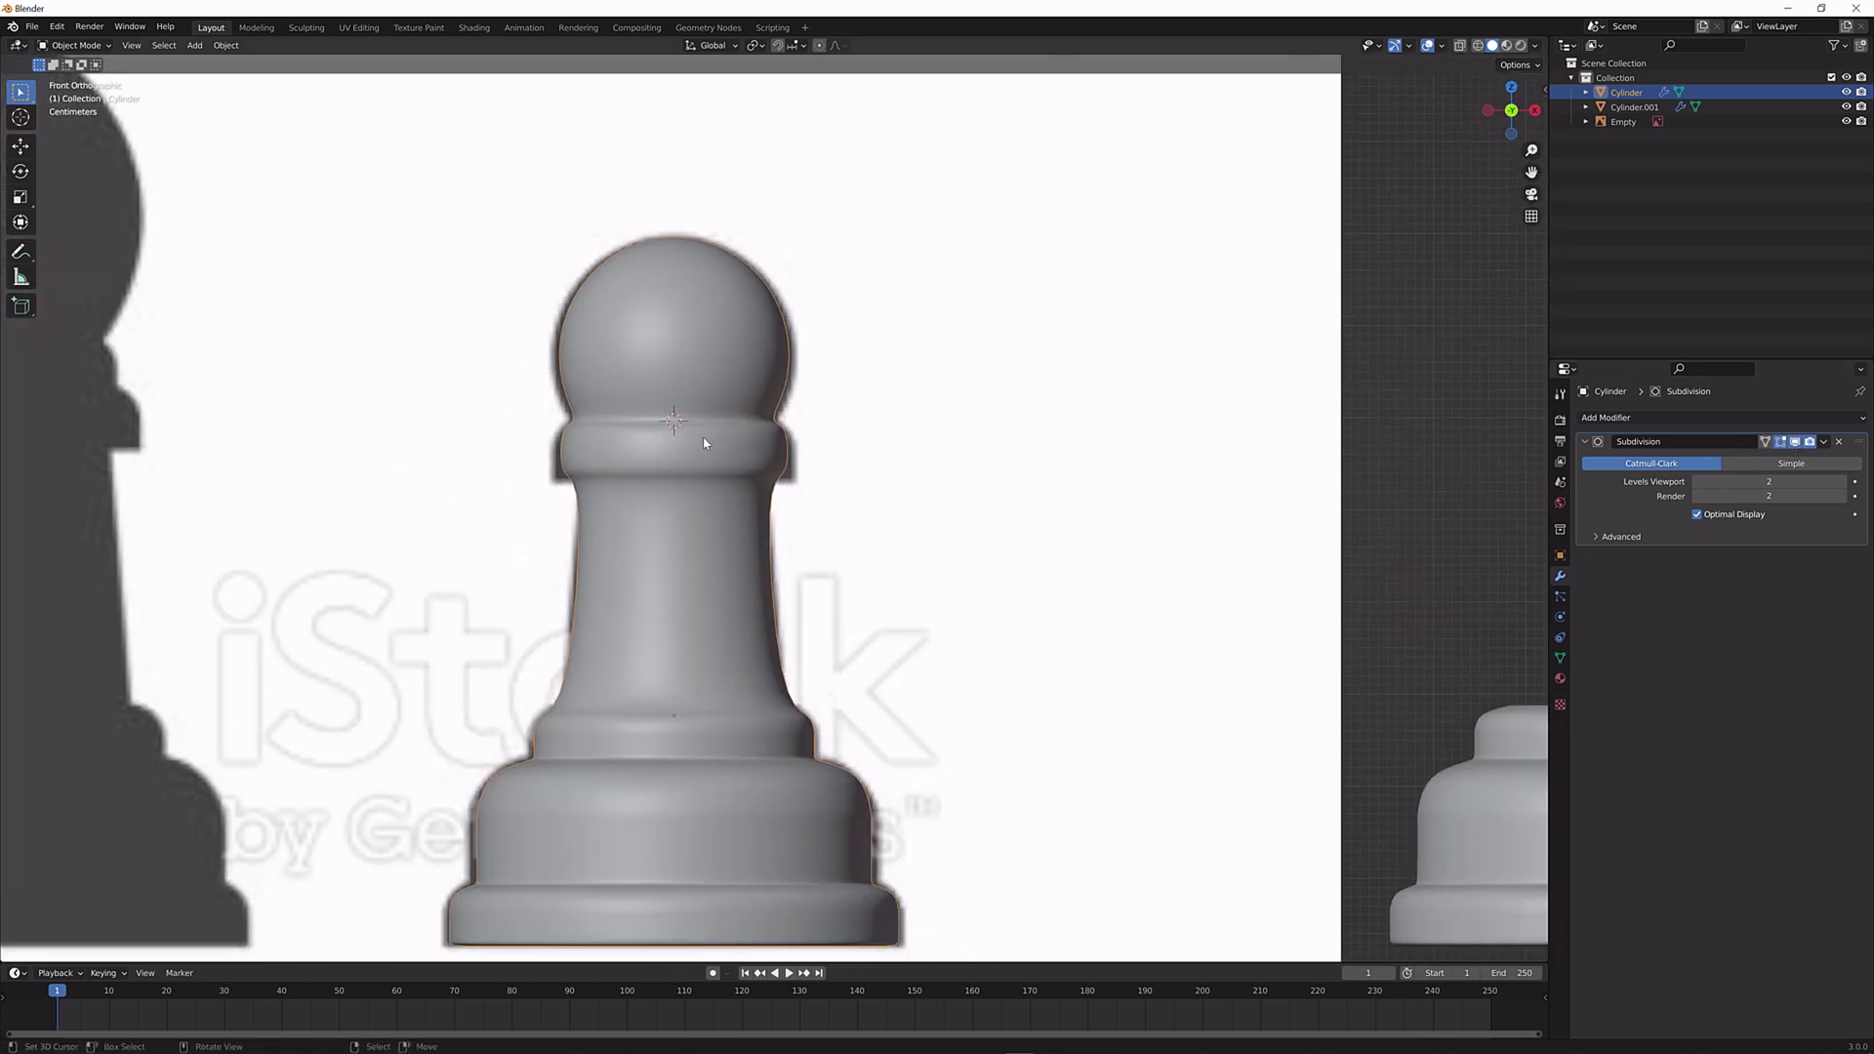
{"action": "scroll", "coordinate": [710, 448], "scroll_direction": "up", "scroll_amount": 6}
{"action": "key", "text": "Tab"}
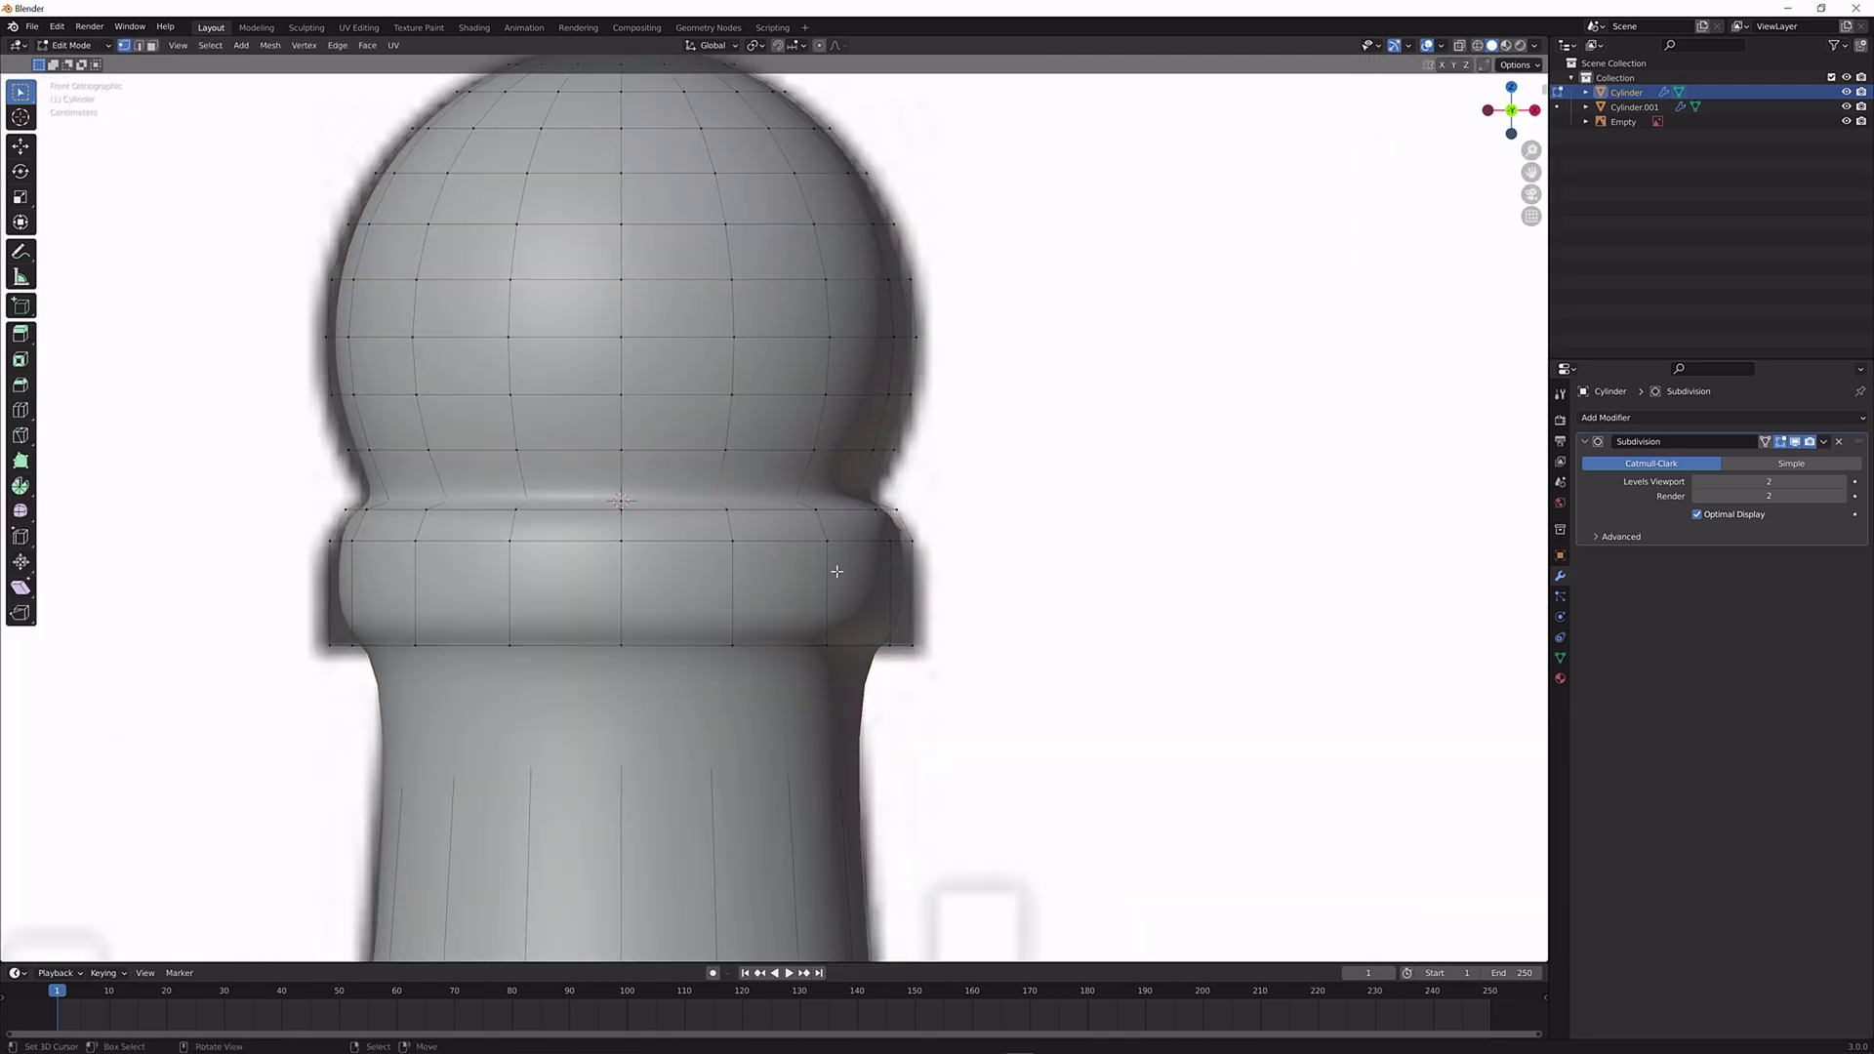
{"action": "key", "text": "ctrl+r"}
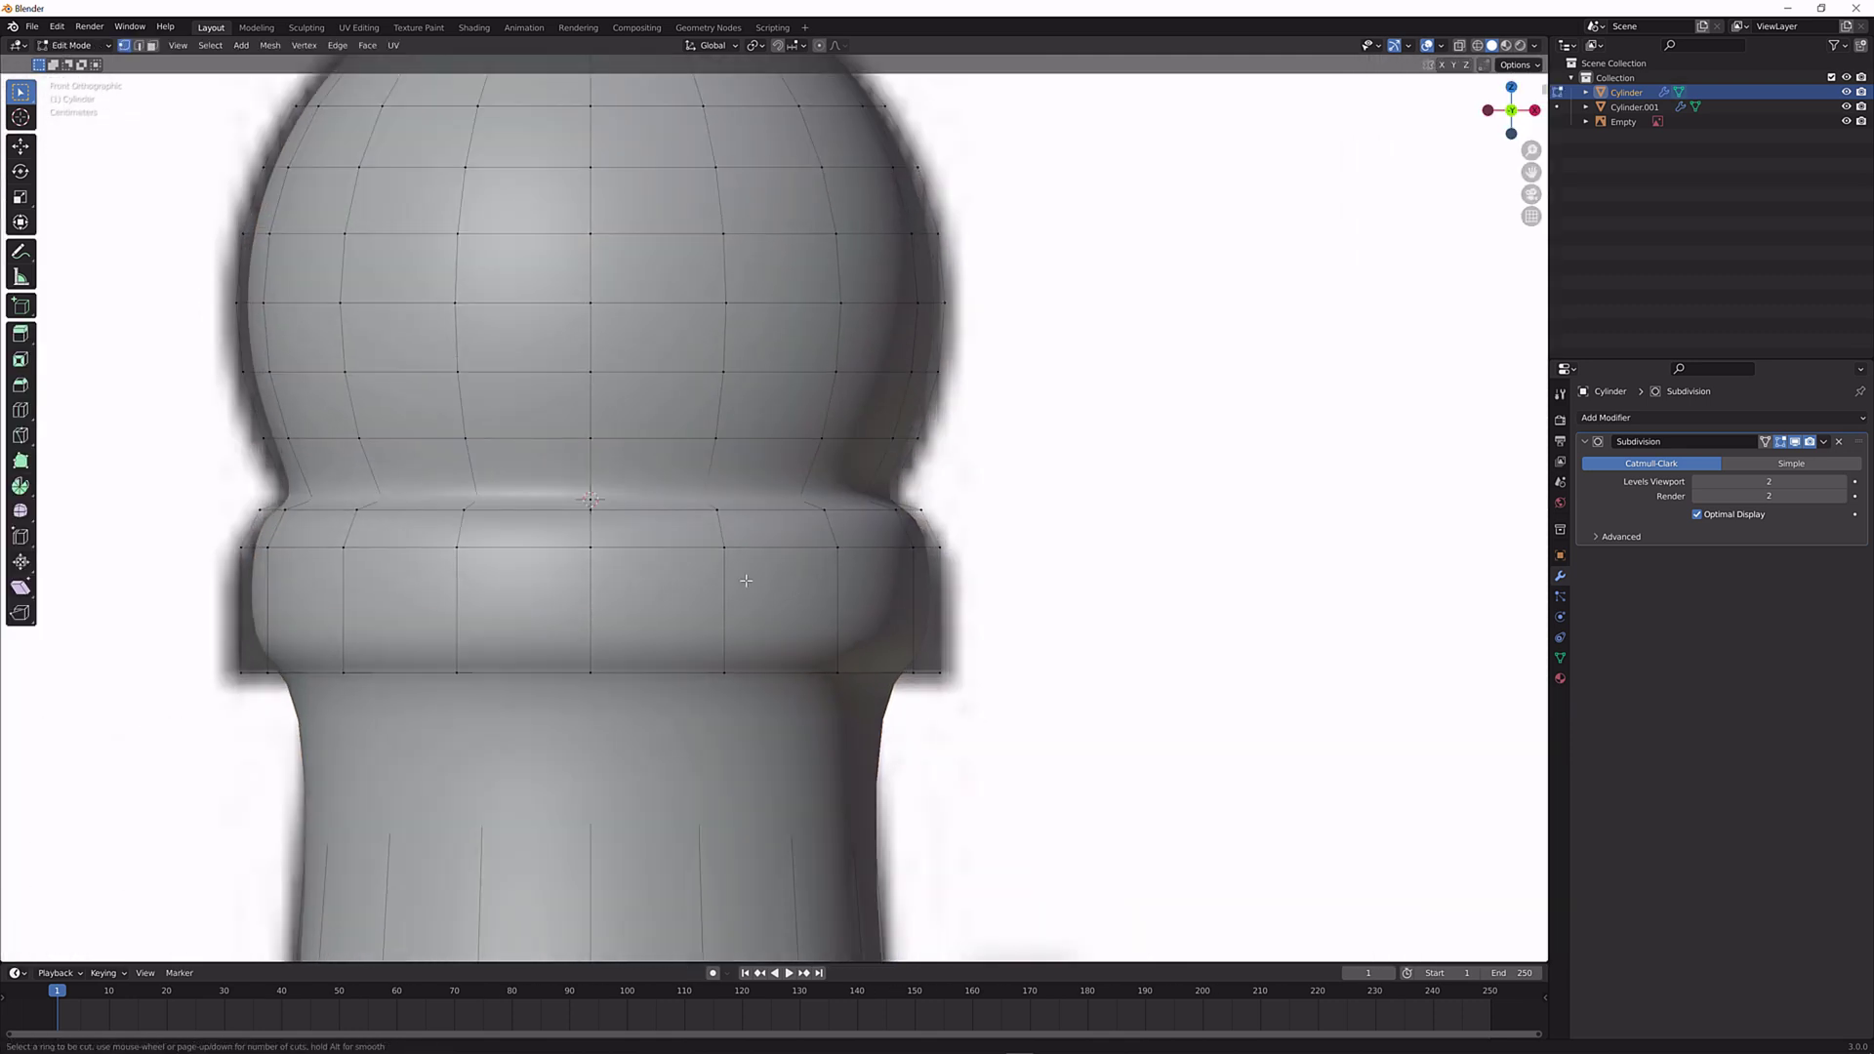
{"action": "left_click", "coordinate": [842, 611]}
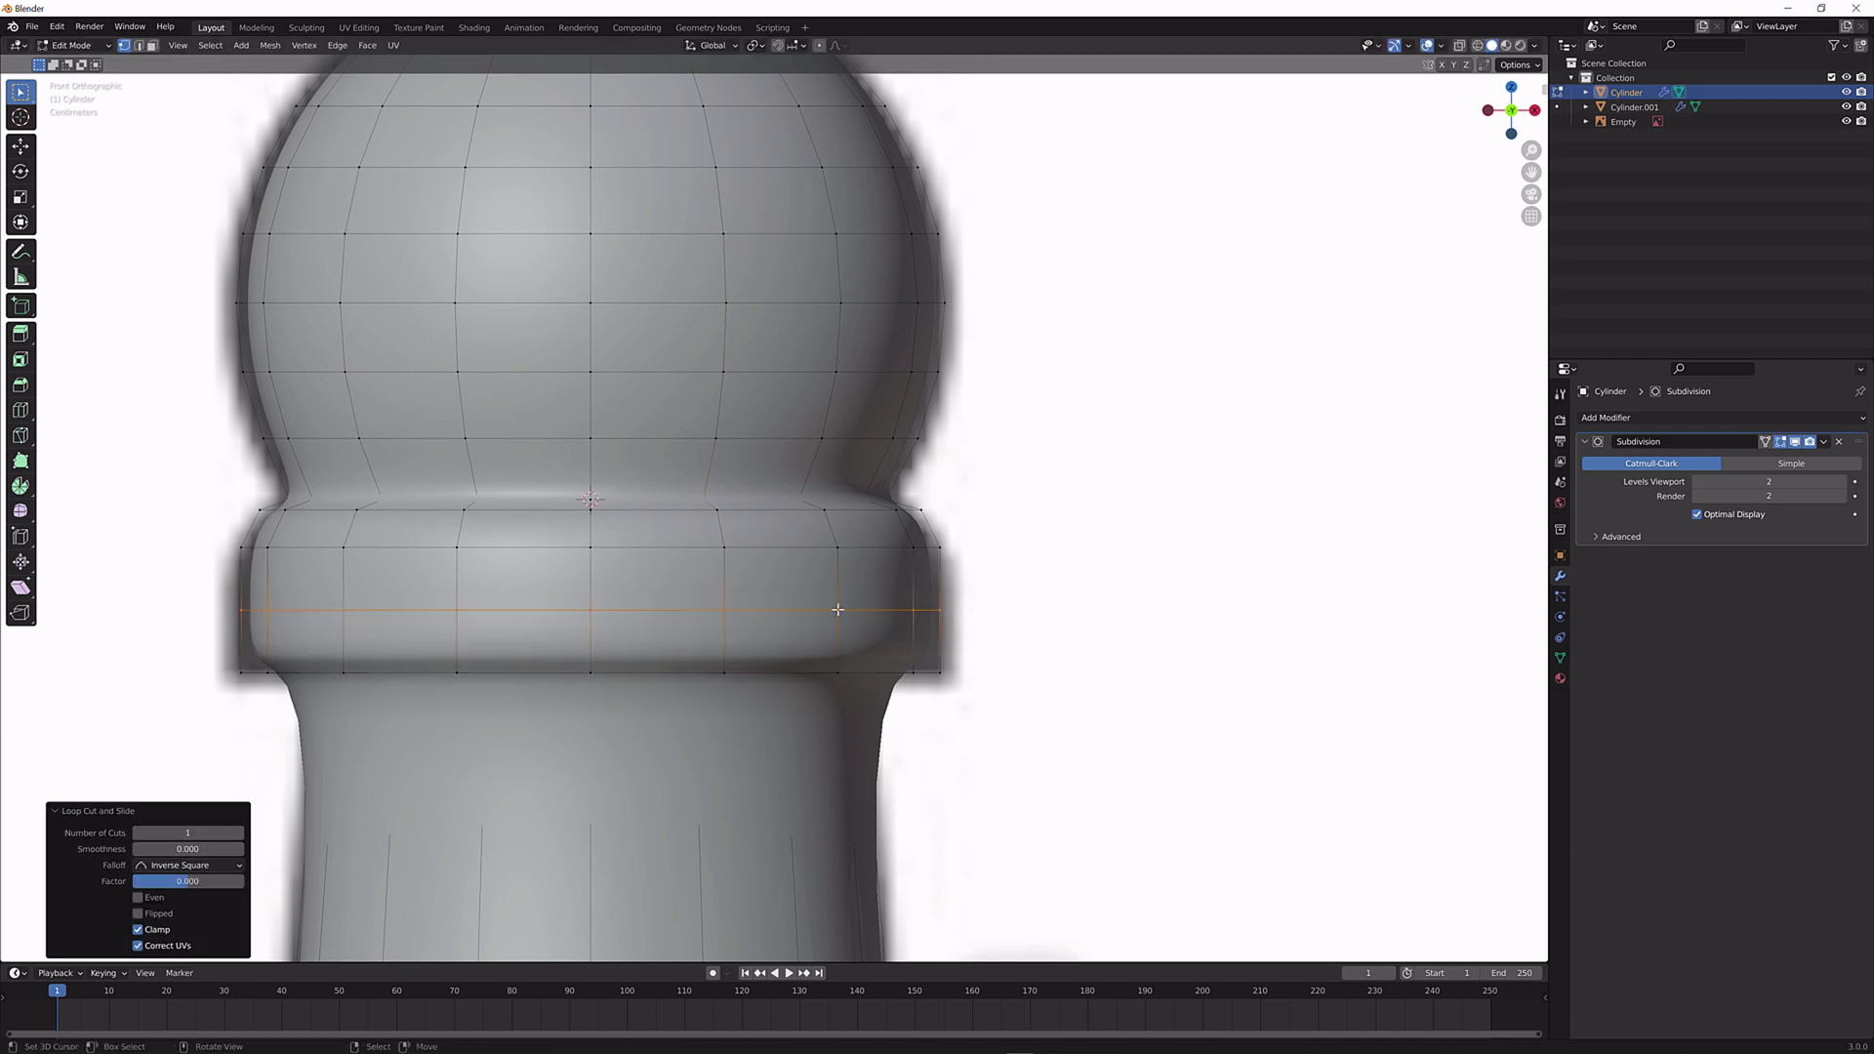
{"action": "left_click", "coordinate": [1116, 585]}
Add a loop cut around the pawn's neck and bevel it 0.466 m towards both ends.
{"action": "middle_click_drag", "start_coordinate": [824, 635], "coordinate": [878, 698]}
{"action": "key", "text": "KP_1"}
{"action": "key", "text": "ctrl+r"}
{"action": "left_click", "coordinate": [773, 712]}
{"action": "key", "text": "ctrl+b"}
{"action": "left_click", "coordinate": [1027, 737]}
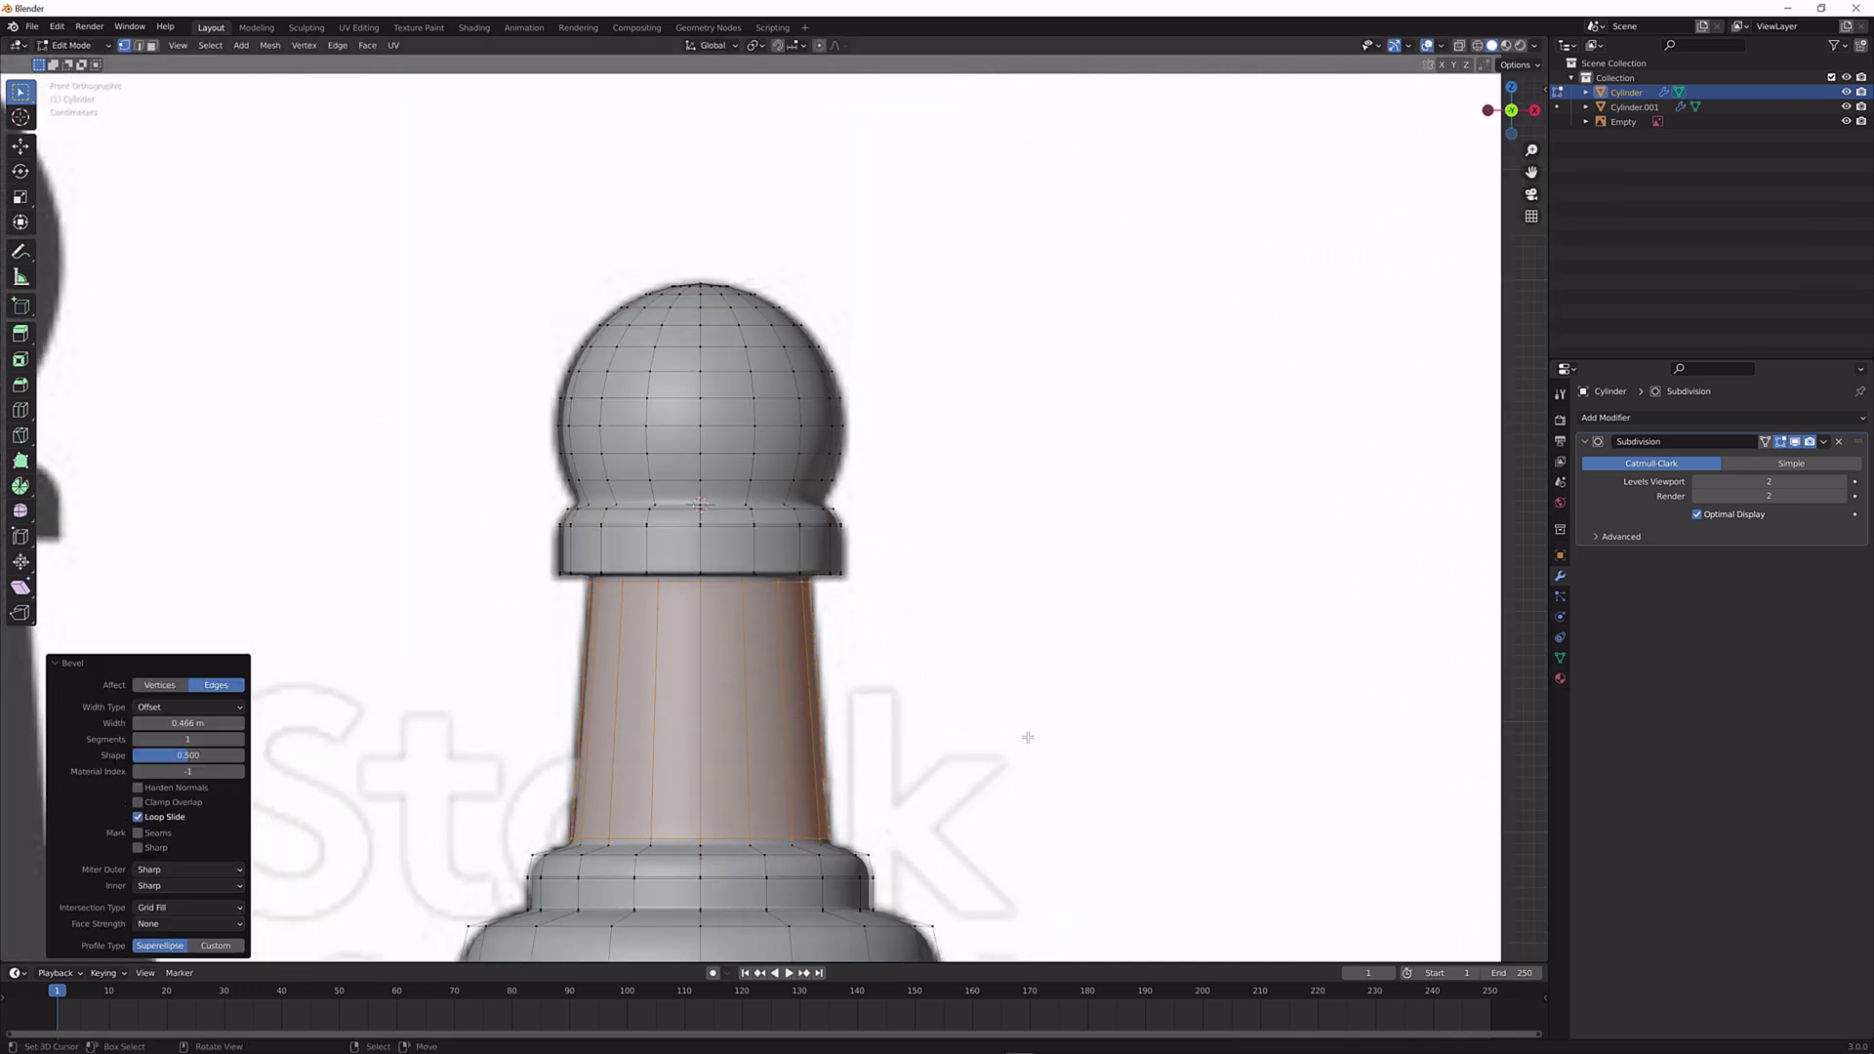
Add a loop cut at the base of the sphere head, sliding it towards the collar seam by a factor of 0.631.
{"action": "scroll", "coordinate": [839, 514], "scroll_direction": "up", "scroll_amount": 4}
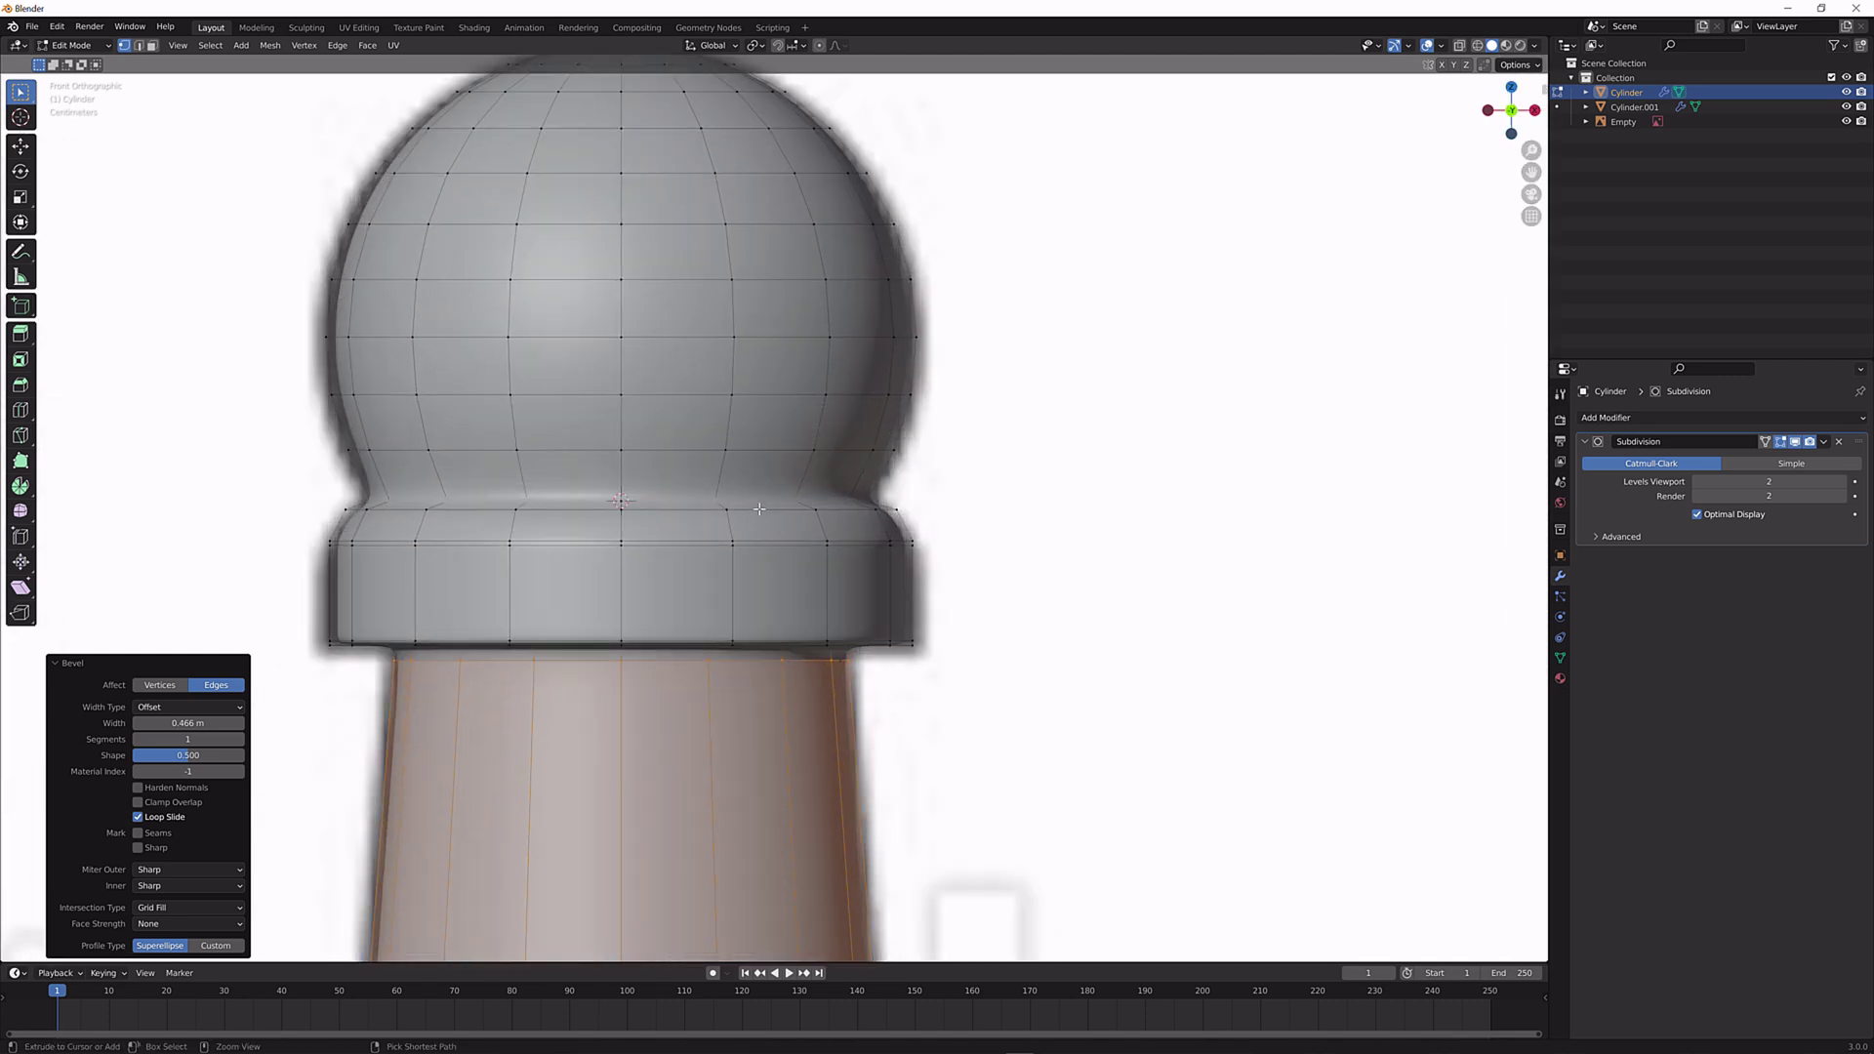
{"action": "key", "text": "ctrl+r"}
{"action": "left_click", "coordinate": [734, 478]}
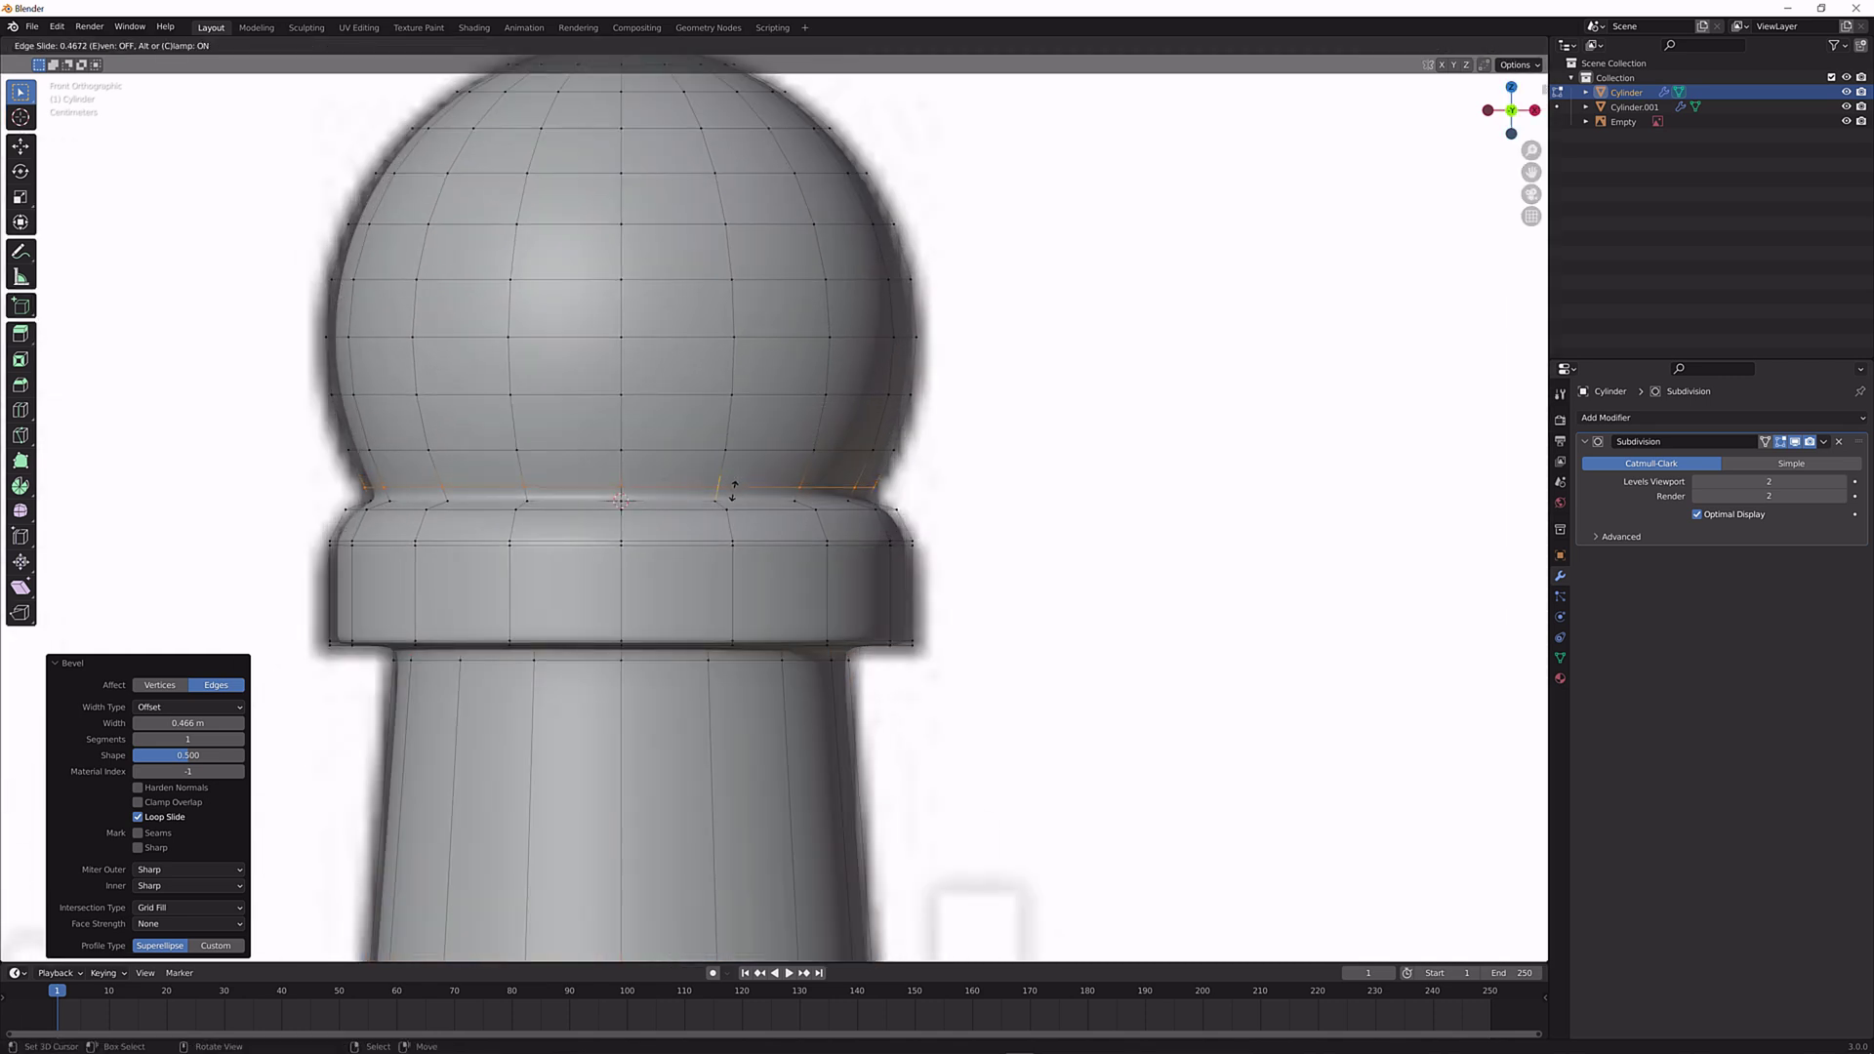
{"action": "left_click", "coordinate": [734, 495]}
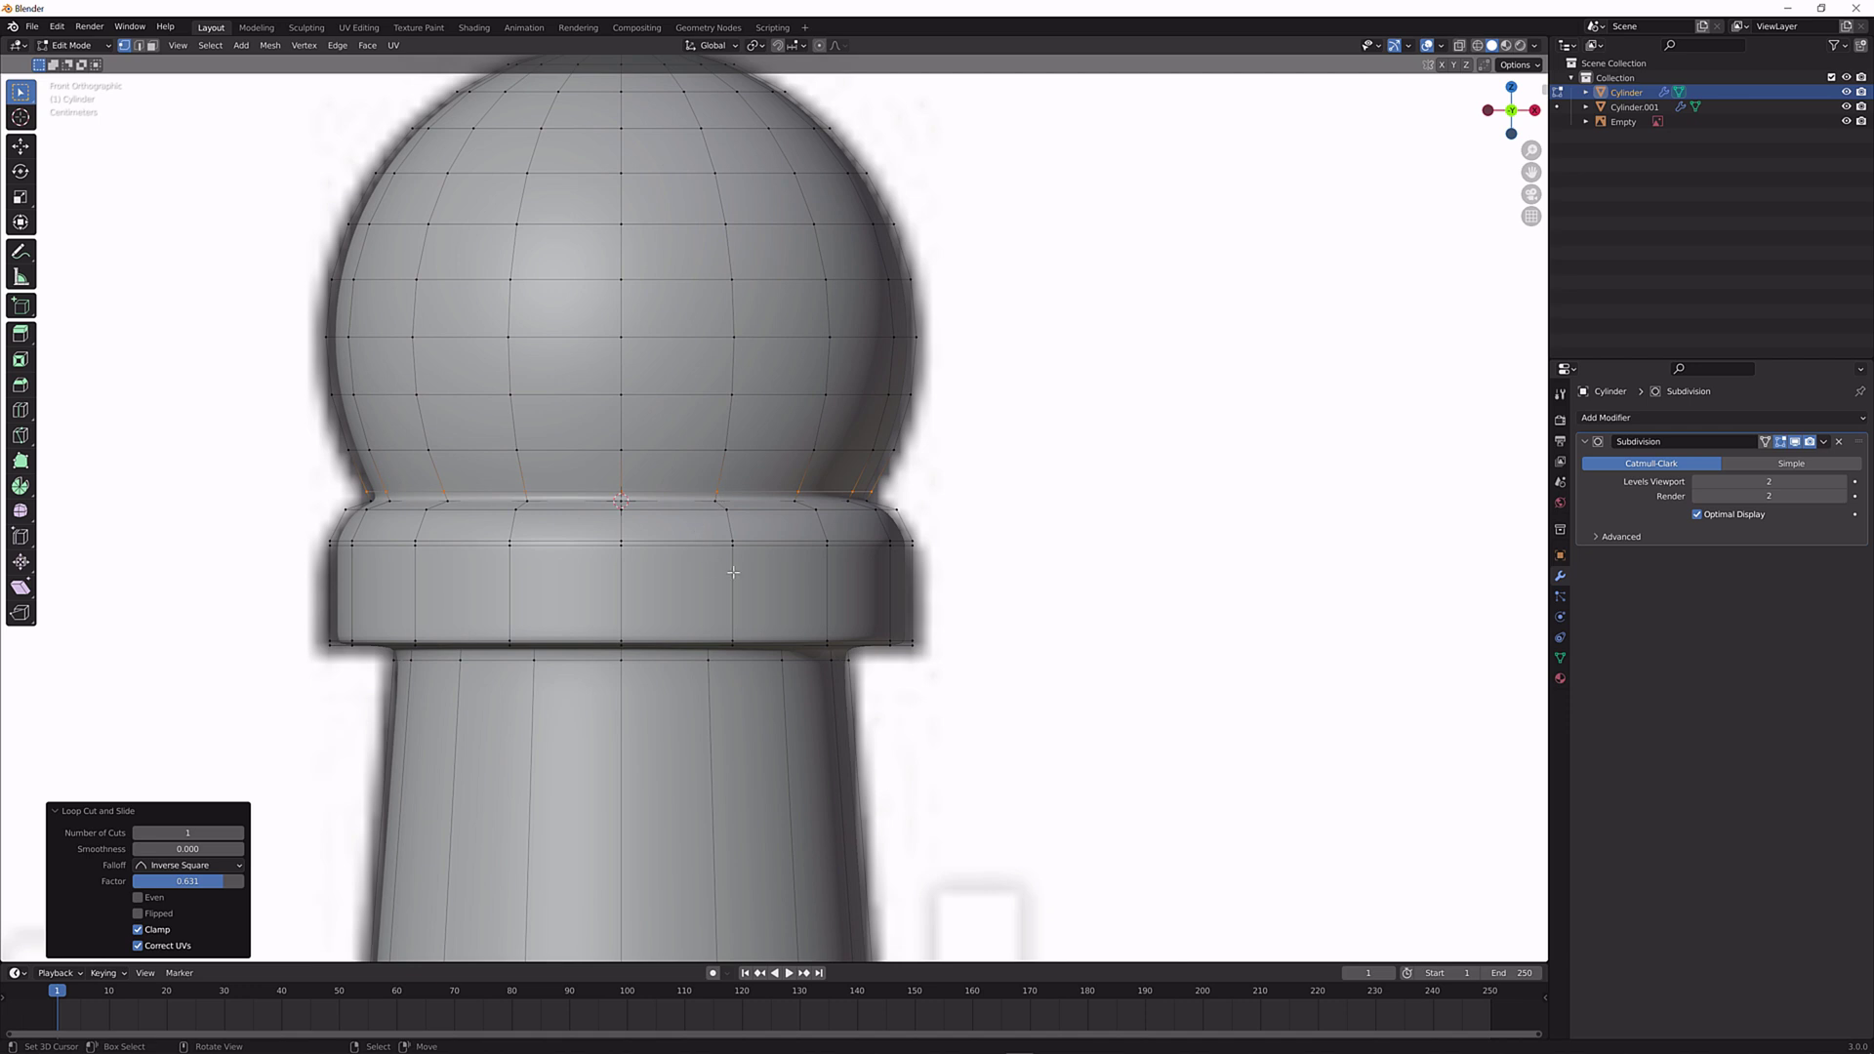
Add a centred loop cut on the collar's underside and bevel it into two supporting loops.
{"action": "middle_click_drag", "start_coordinate": [733, 572], "coordinate": [837, 426]}
{"action": "key", "text": "ctrl+r"}
{"action": "left_click", "coordinate": [779, 387]}
{"action": "right_click", "coordinate": [778, 387]}
{"action": "key", "text": "ctrl+b"}
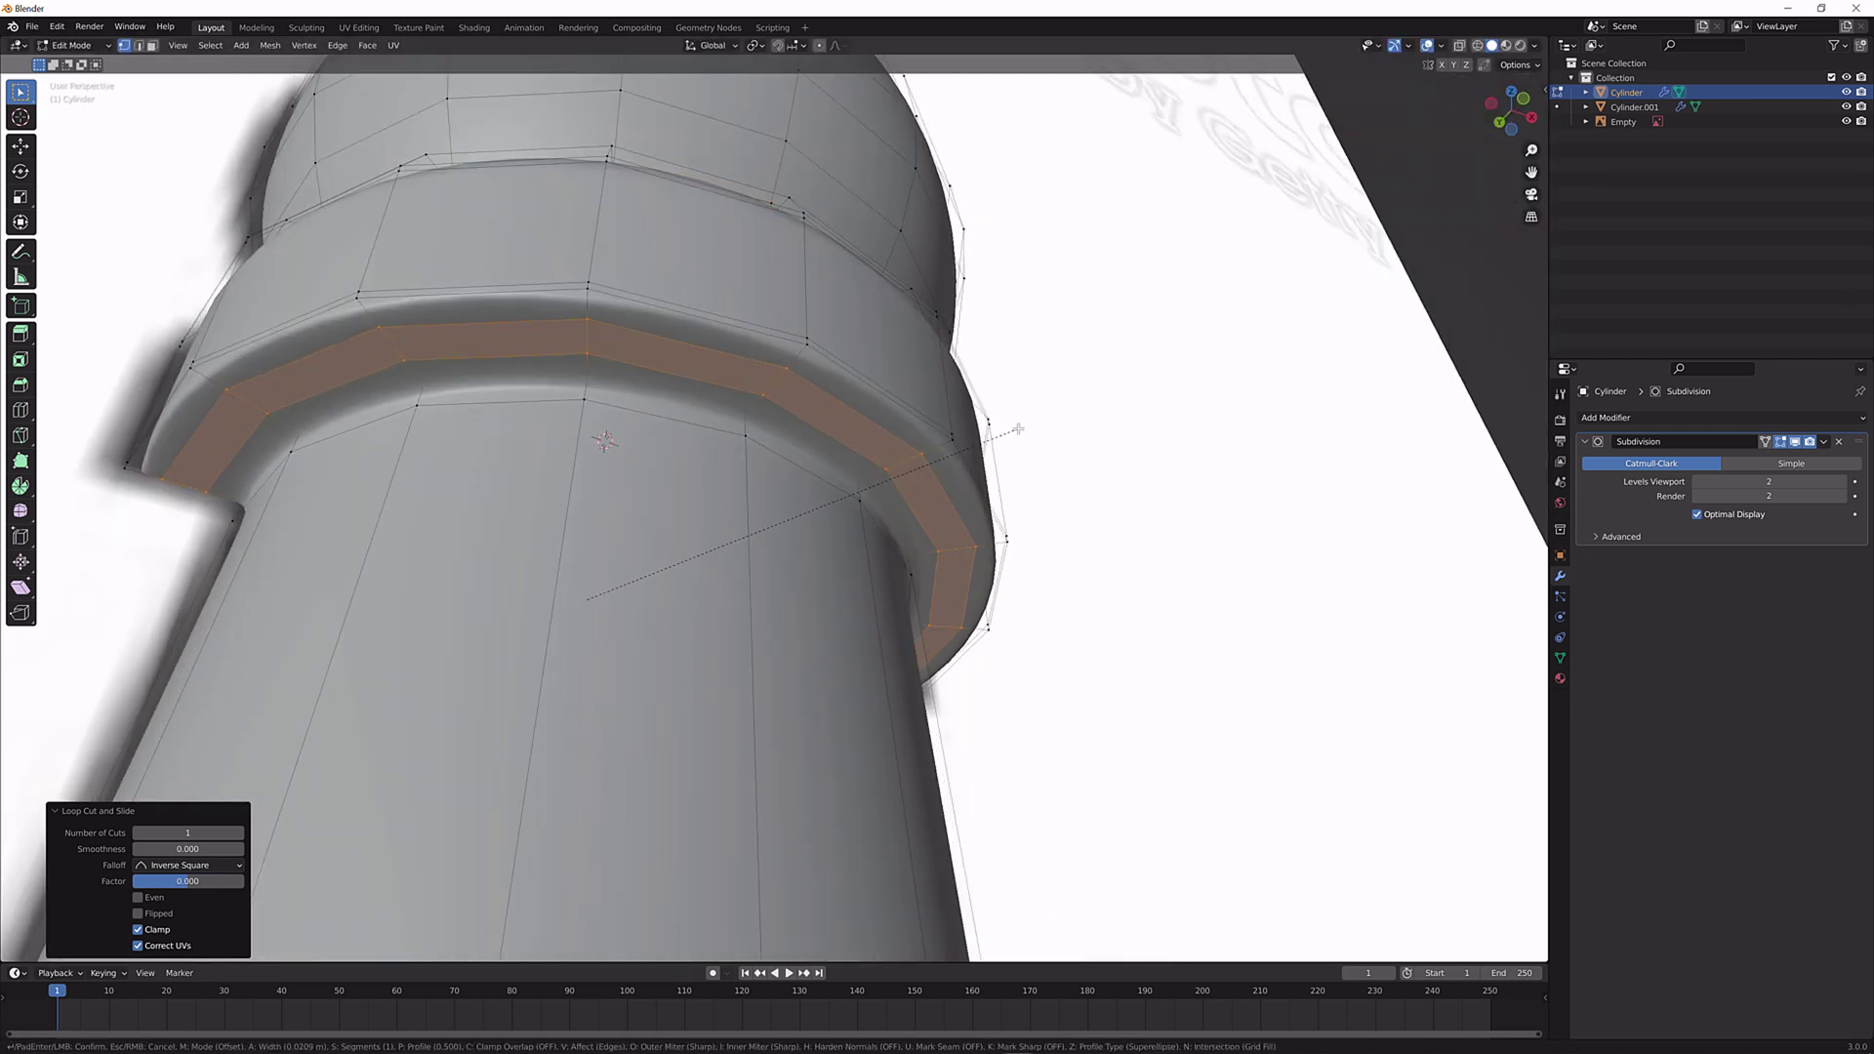
{"action": "left_click", "coordinate": [1018, 429]}
Return to object mode, hide the viewport overlays and examine the smoothed pawn from several angles.
{"action": "key", "text": "Tab"}
{"action": "scroll", "coordinate": [1004, 477], "scroll_direction": "down", "scroll_amount": 4}
{"action": "middle_click_drag", "start_coordinate": [1001, 477], "coordinate": [880, 534]}
{"action": "scroll", "coordinate": [879, 535], "scroll_direction": "down", "scroll_amount": 3}
{"action": "scroll", "coordinate": [882, 539], "scroll_direction": "down", "scroll_amount": 4}
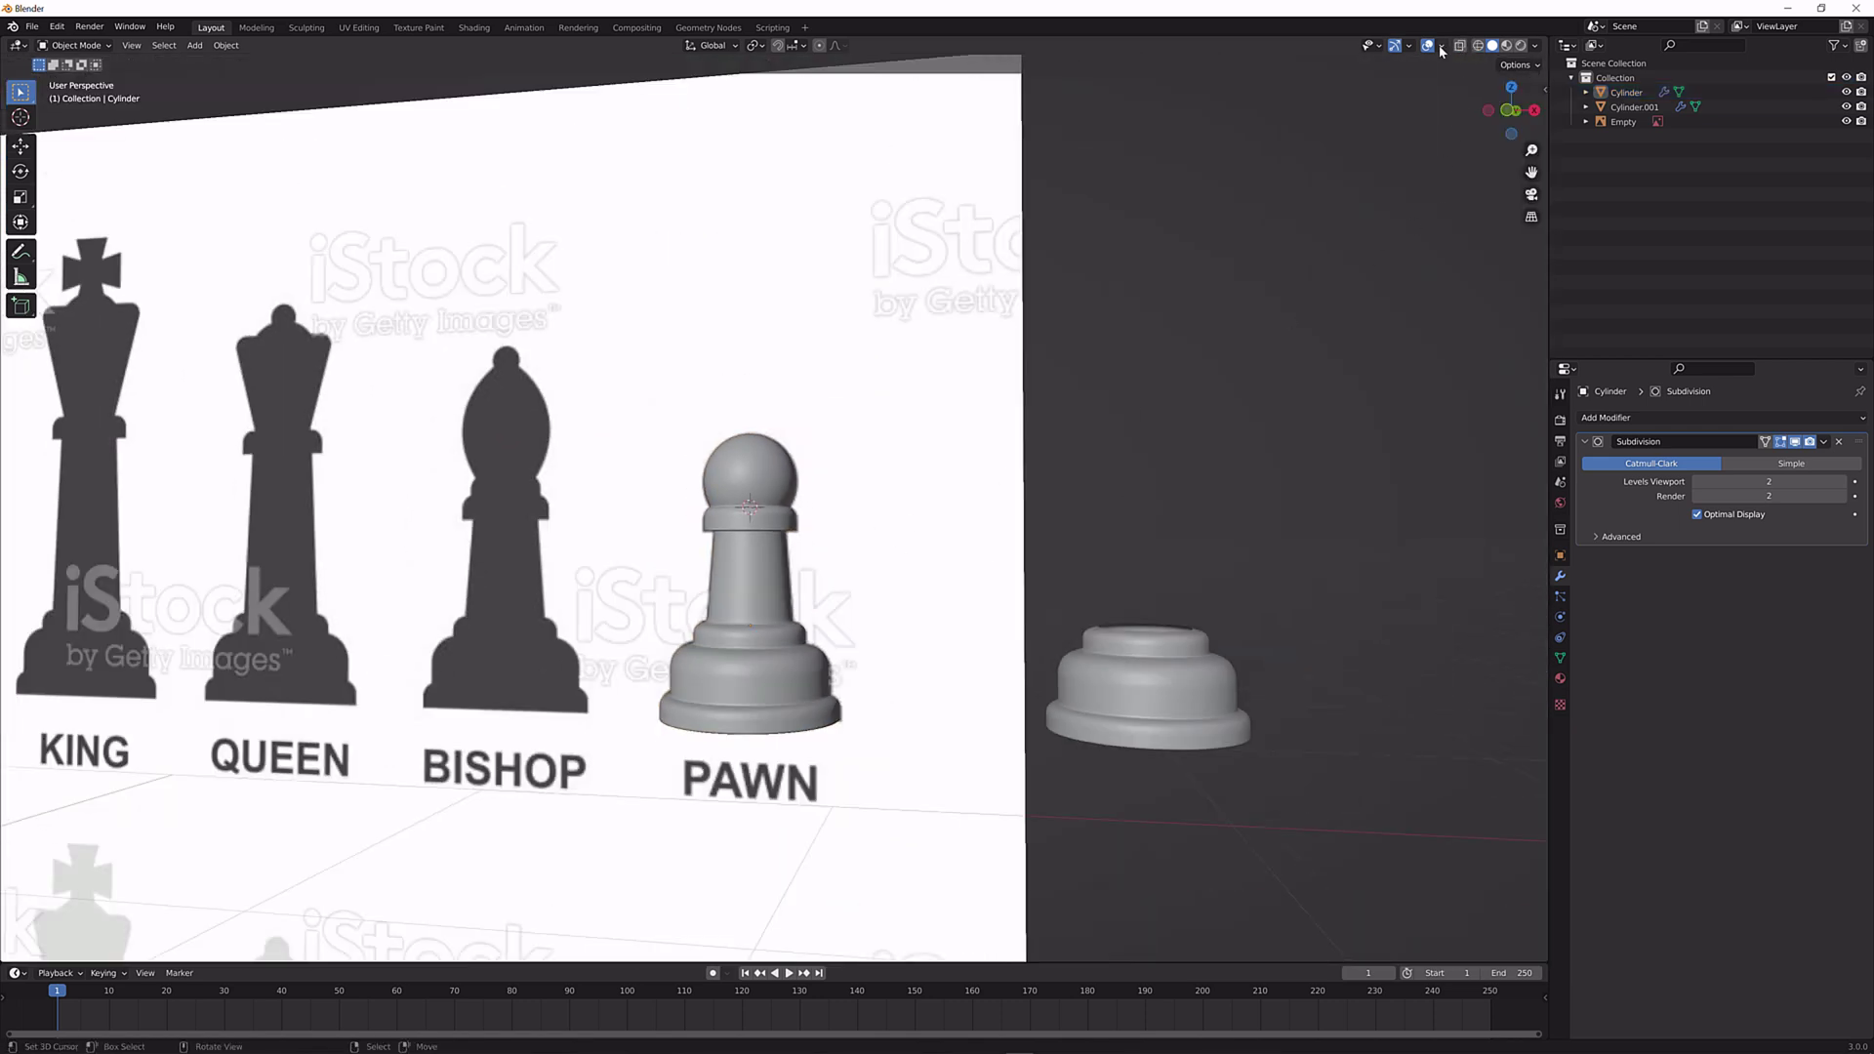
{"action": "left_click", "coordinate": [1428, 46]}
{"action": "middle_click_drag", "start_coordinate": [878, 566], "coordinate": [771, 606]}
{"action": "scroll", "coordinate": [745, 590], "scroll_direction": "up", "scroll_amount": 5}
{"action": "scroll", "coordinate": [744, 588], "scroll_direction": "down", "scroll_amount": 4}
Try moving the pawn freely away from its place.
{"action": "right_click", "coordinate": [744, 587]}
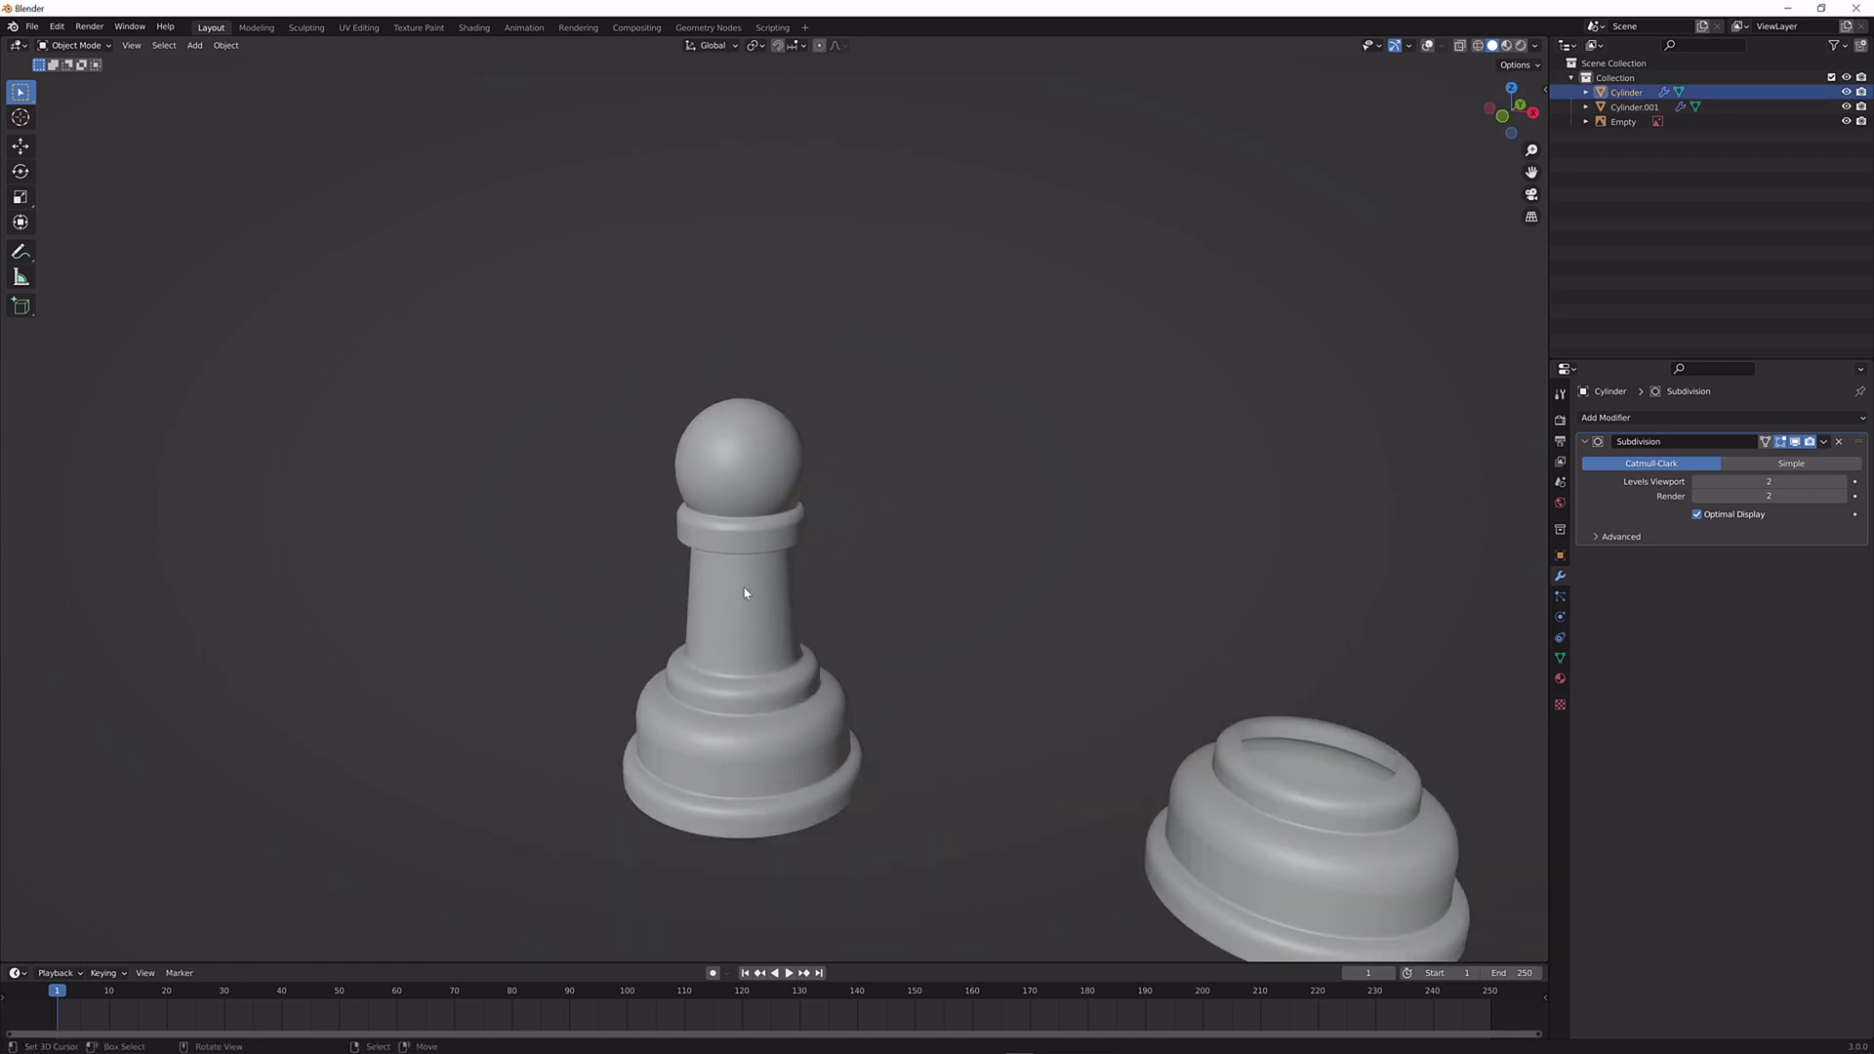
{"action": "key", "text": "g"}
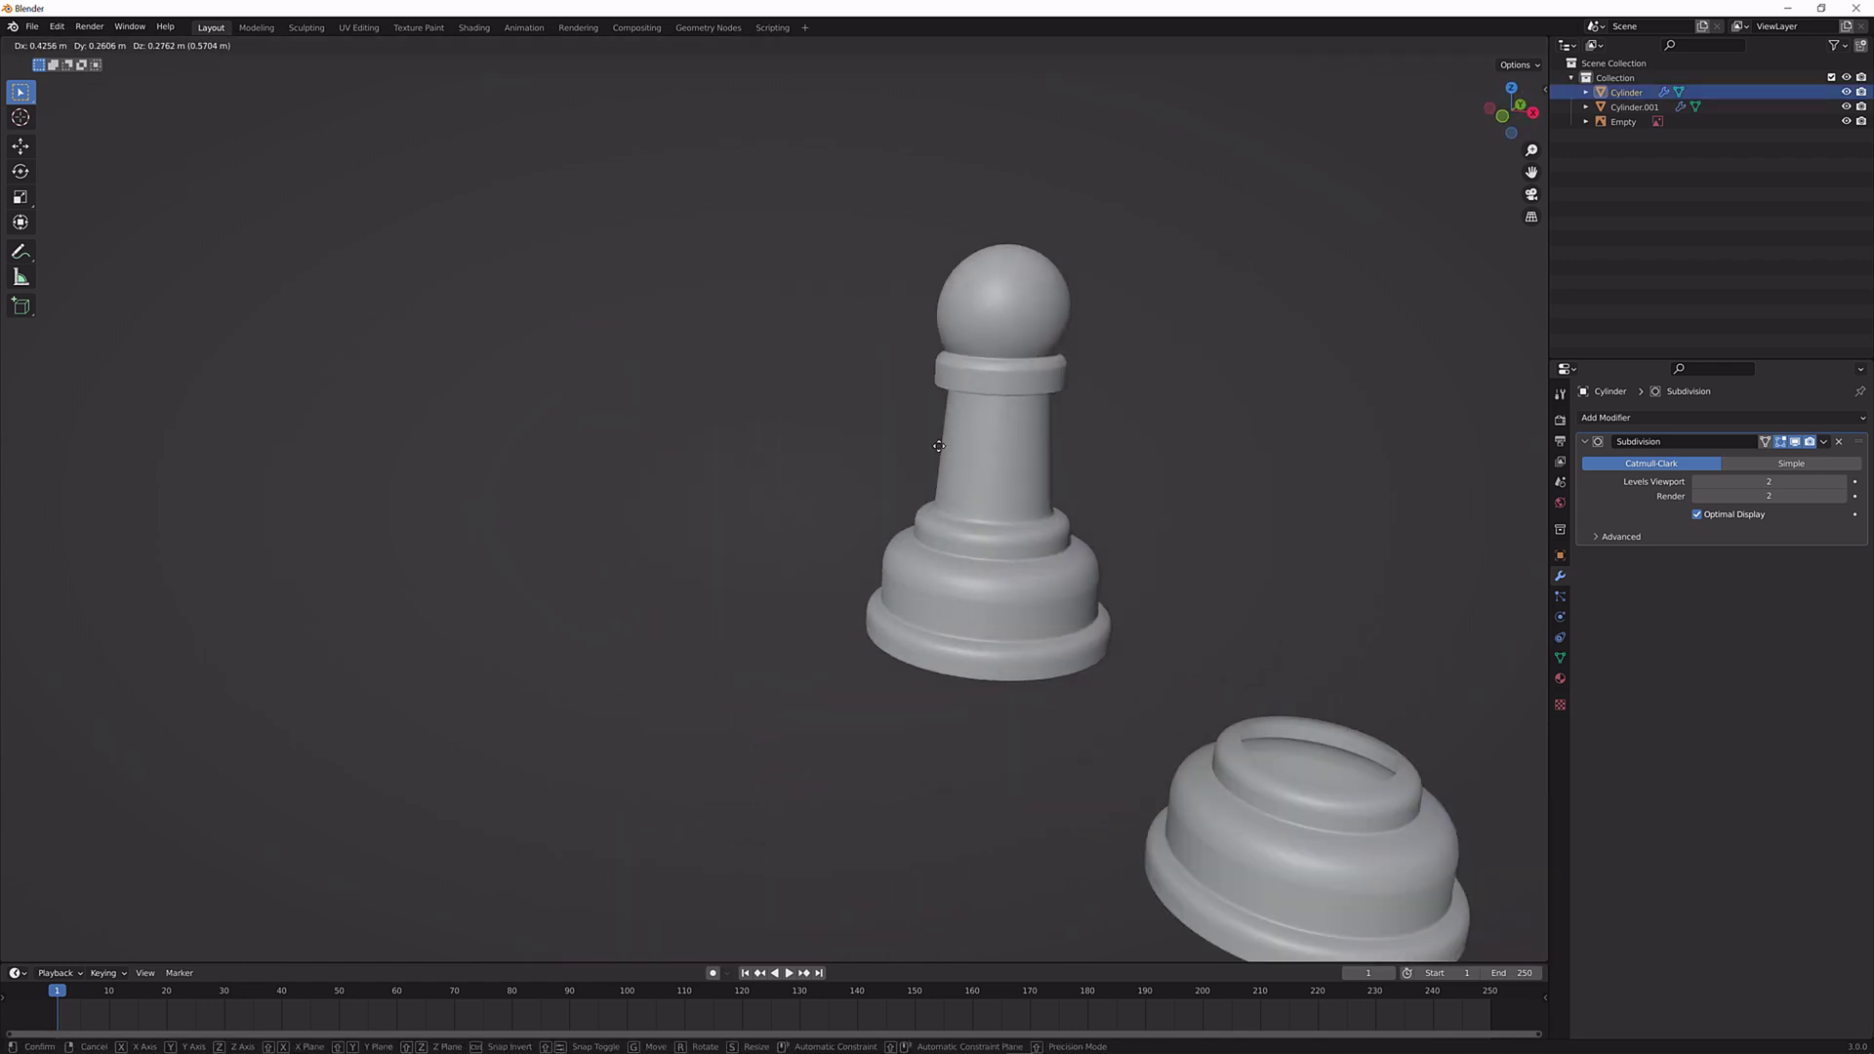
{"action": "left_click", "coordinate": [908, 586]}
Compare the pawn's shape with the Subdivision modifier's viewport display switched off and on again.
{"action": "scroll", "coordinate": [907, 586], "scroll_direction": "up", "scroll_amount": 3}
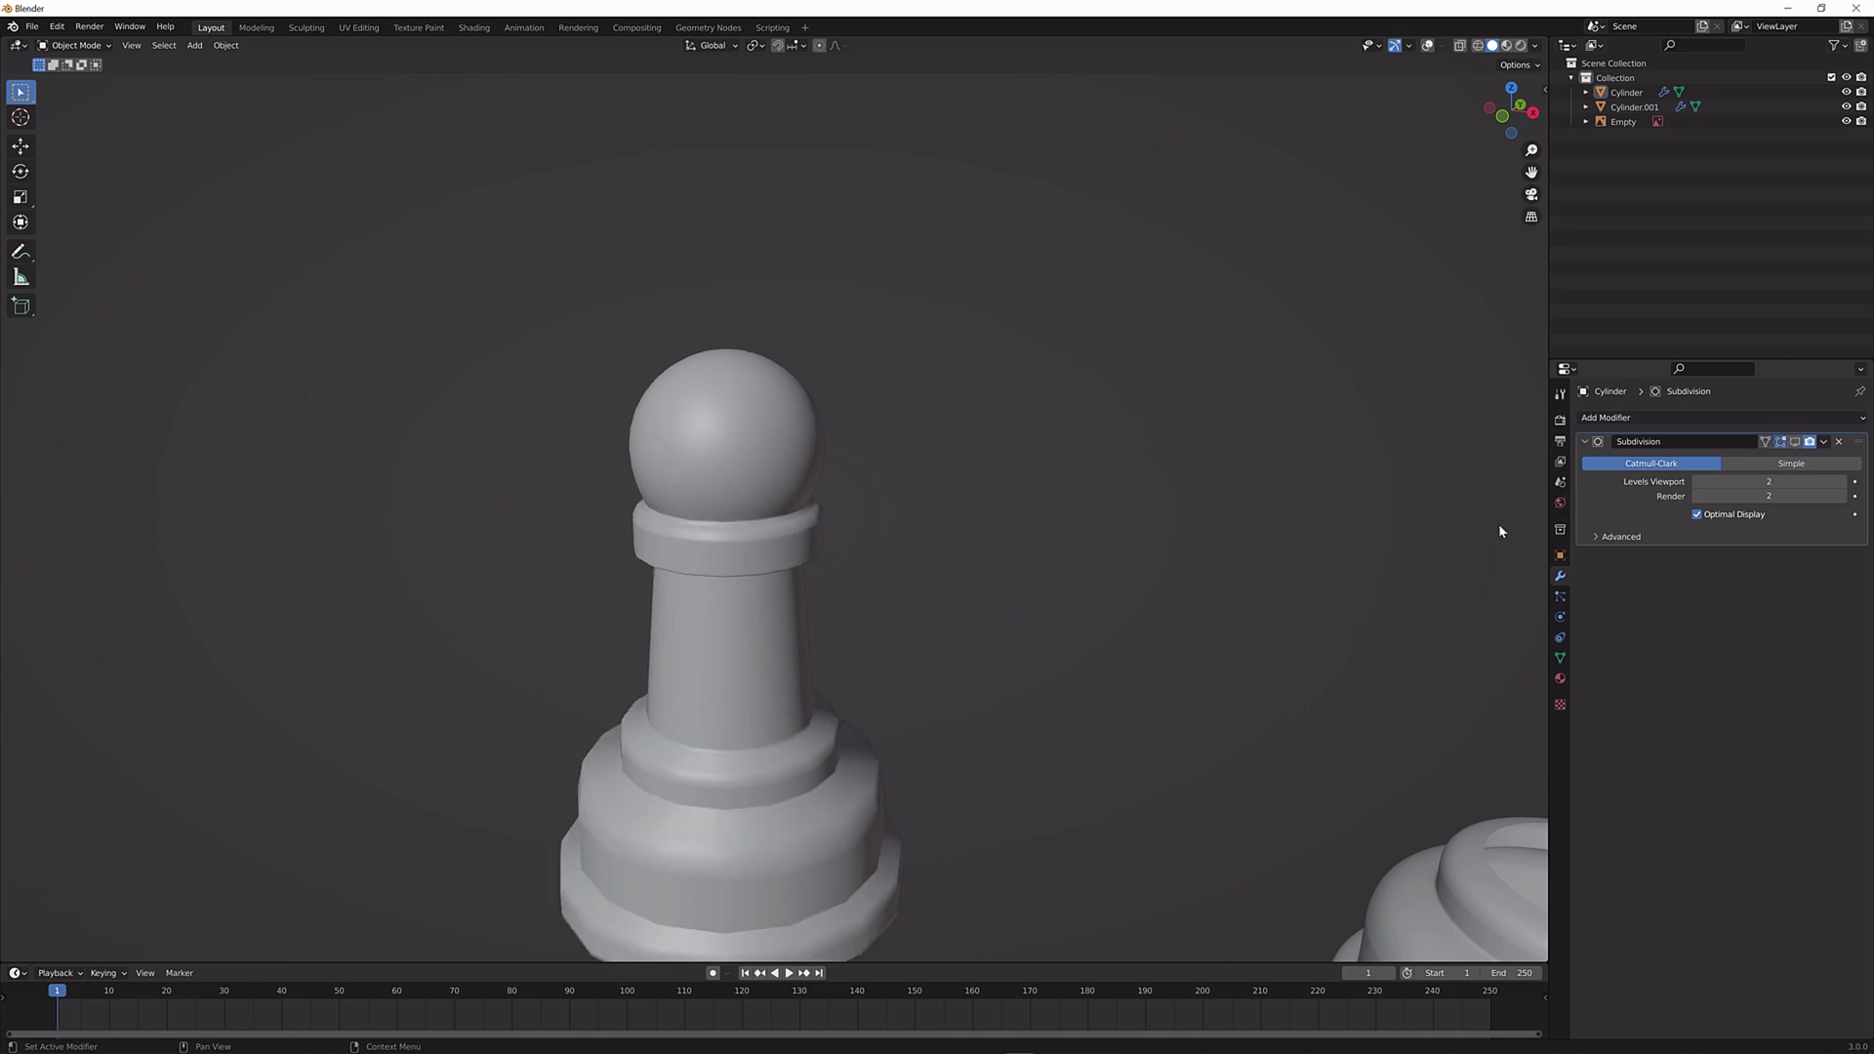
{"action": "scroll", "coordinate": [879, 618], "scroll_direction": "down", "scroll_amount": 2}
{"action": "middle_click_drag", "start_coordinate": [879, 619], "coordinate": [870, 460]}
{"action": "scroll", "coordinate": [856, 617], "scroll_direction": "up", "scroll_amount": 2}
{"action": "mouse_move", "coordinate": [829, 654]}
{"action": "middle_mouse_down", "text": "shift"}
{"action": "mouse_move", "coordinate": [866, 541]}
{"action": "mouse_move", "coordinate": [819, 684]}
{"action": "mouse_move", "coordinate": [954, 683]}
{"action": "mouse_move", "coordinate": [929, 654]}
{"action": "mouse_move", "coordinate": [809, 648]}
{"action": "middle_mouse_up", "text": "shift"}
{"action": "left_click", "coordinate": [1796, 441]}
{"action": "scroll", "coordinate": [1016, 495], "scroll_direction": "down", "scroll_amount": 5}
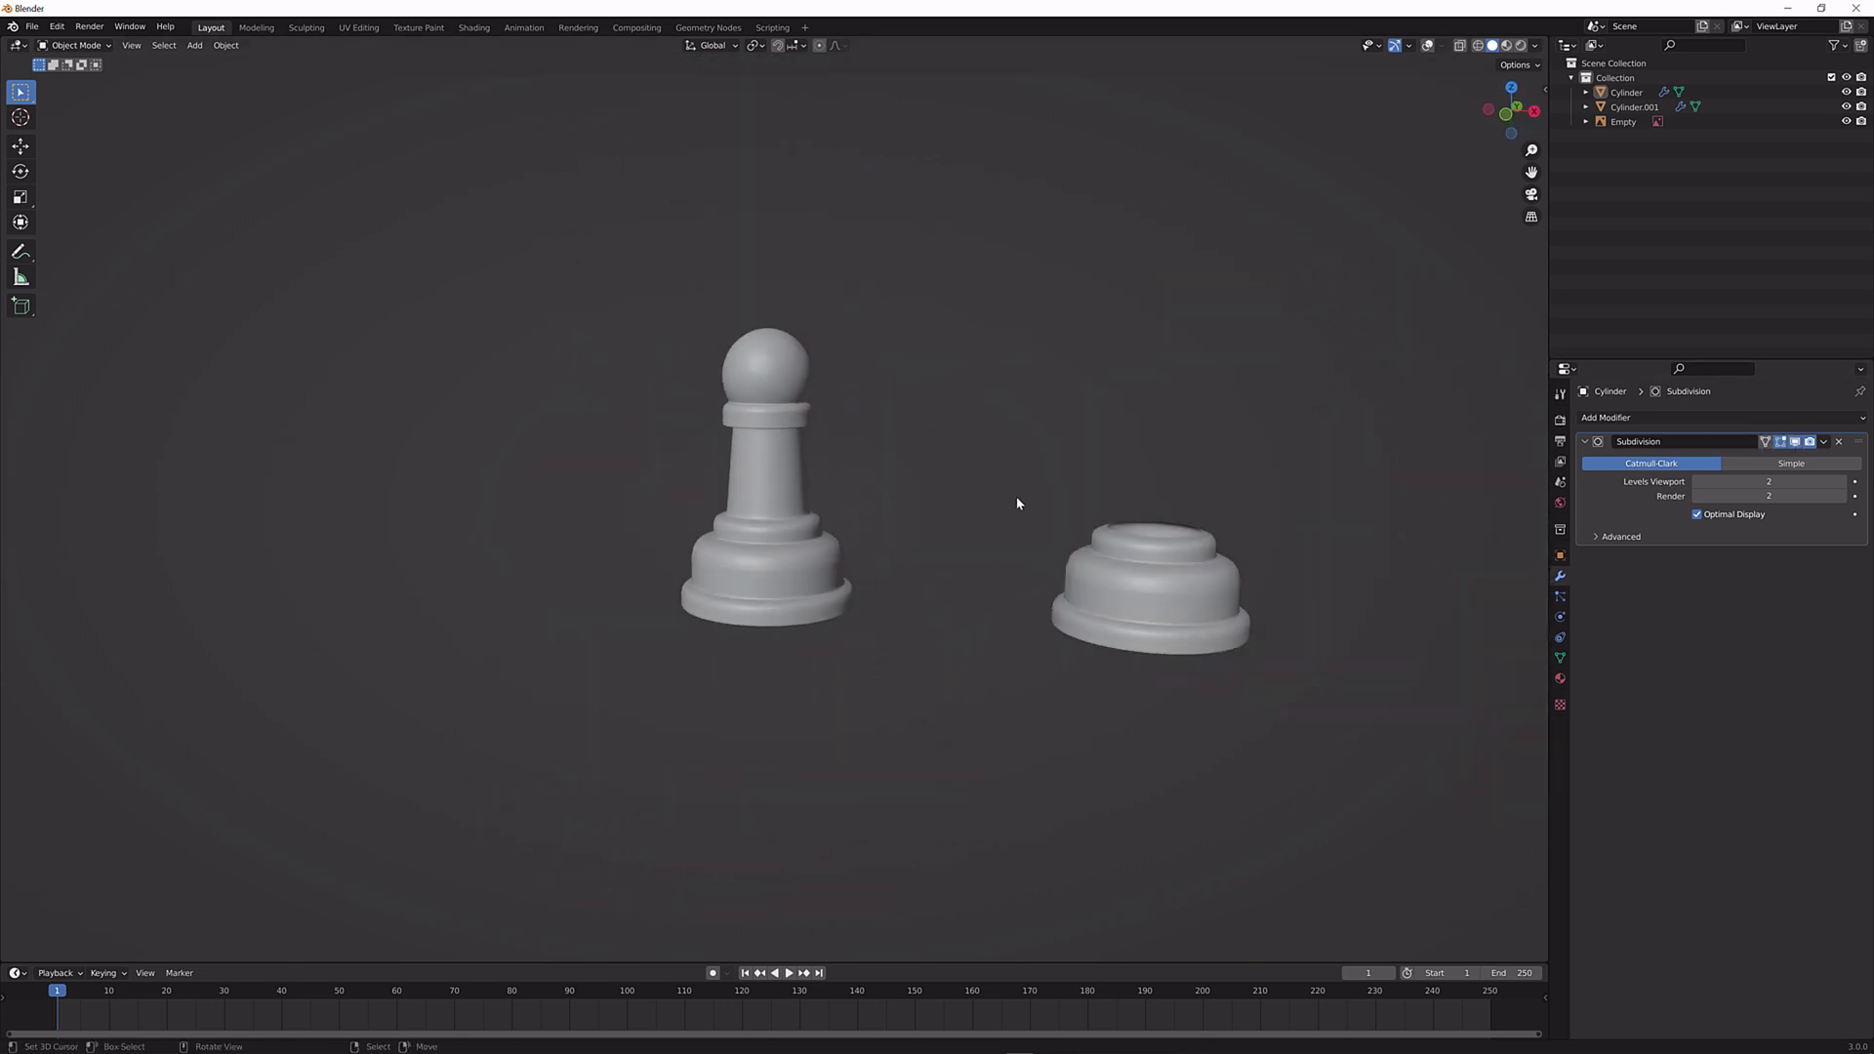
Show the viewport overlays again and hide the reference image to clear the view of the pawn's head.
{"action": "middle_click_drag", "start_coordinate": [1016, 496], "coordinate": [1243, 634]}
{"action": "scroll", "coordinate": [1243, 633], "scroll_direction": "up", "scroll_amount": 6}
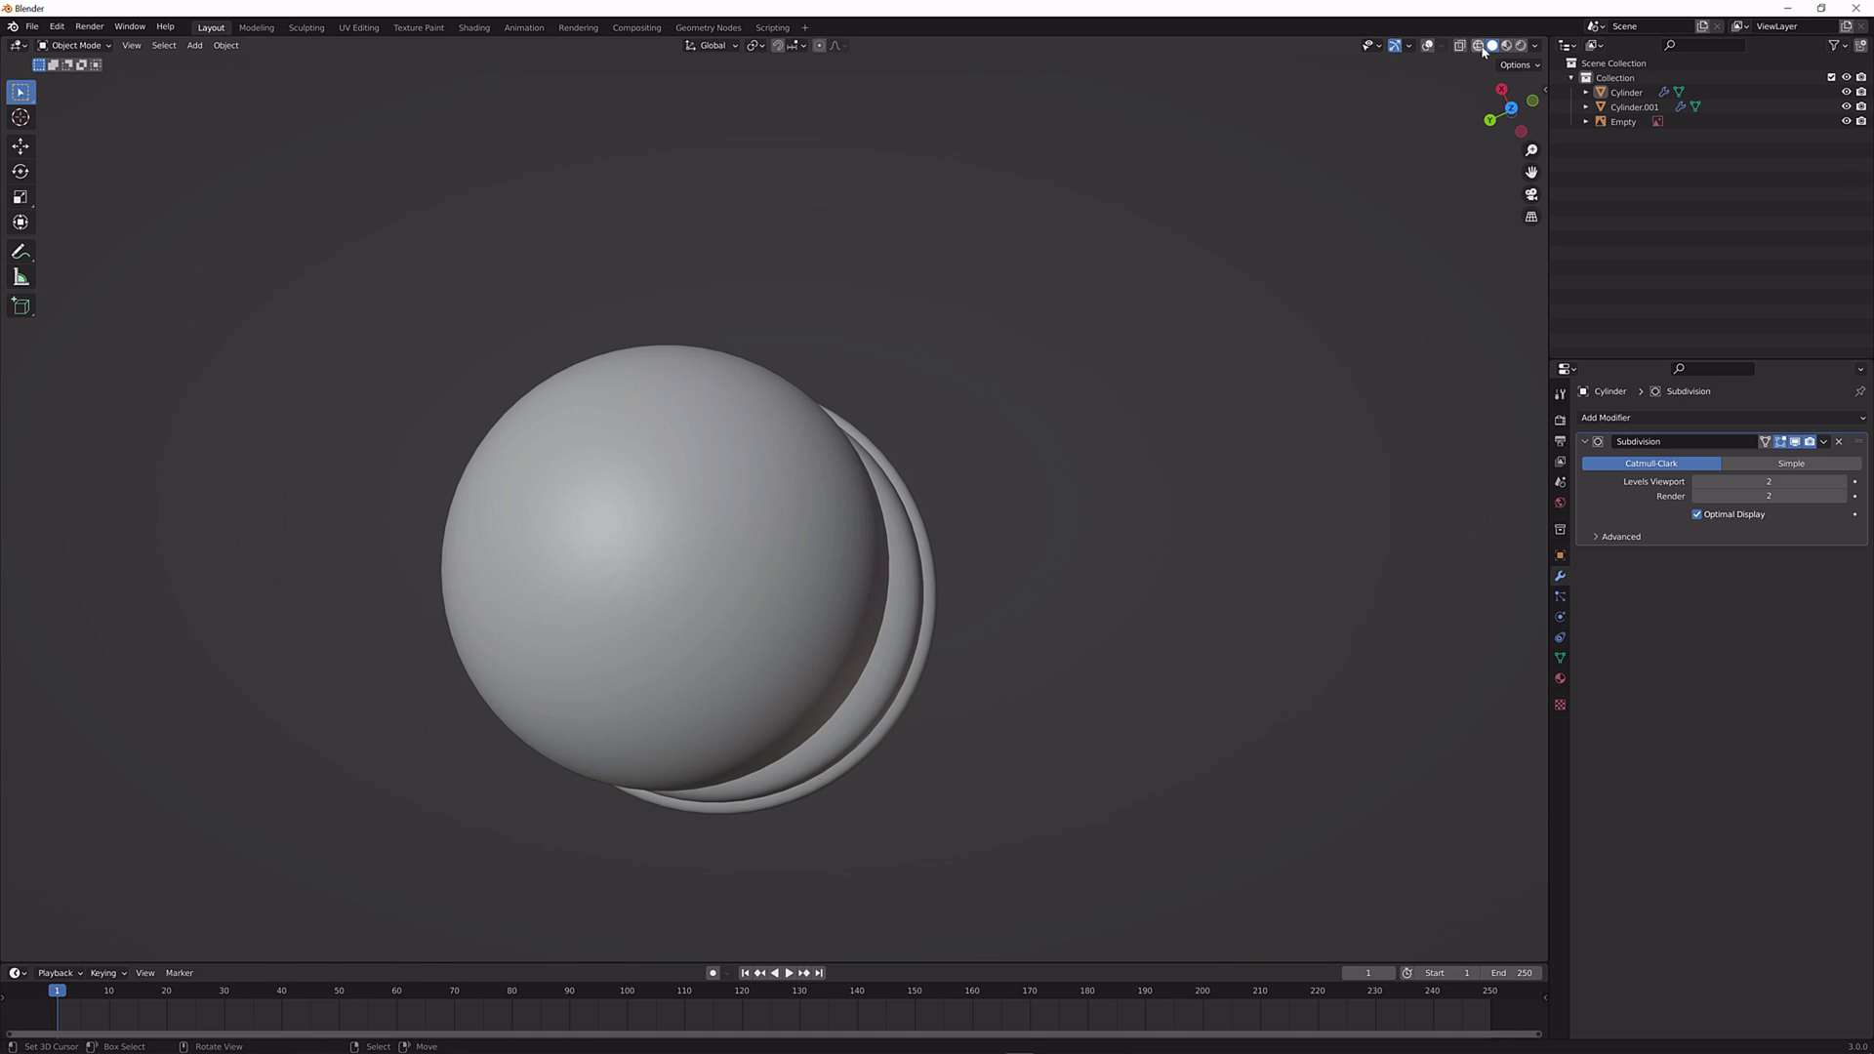
{"action": "left_click", "coordinate": [1428, 46]}
{"action": "middle_click_drag", "start_coordinate": [1167, 309], "coordinate": [837, 362]}
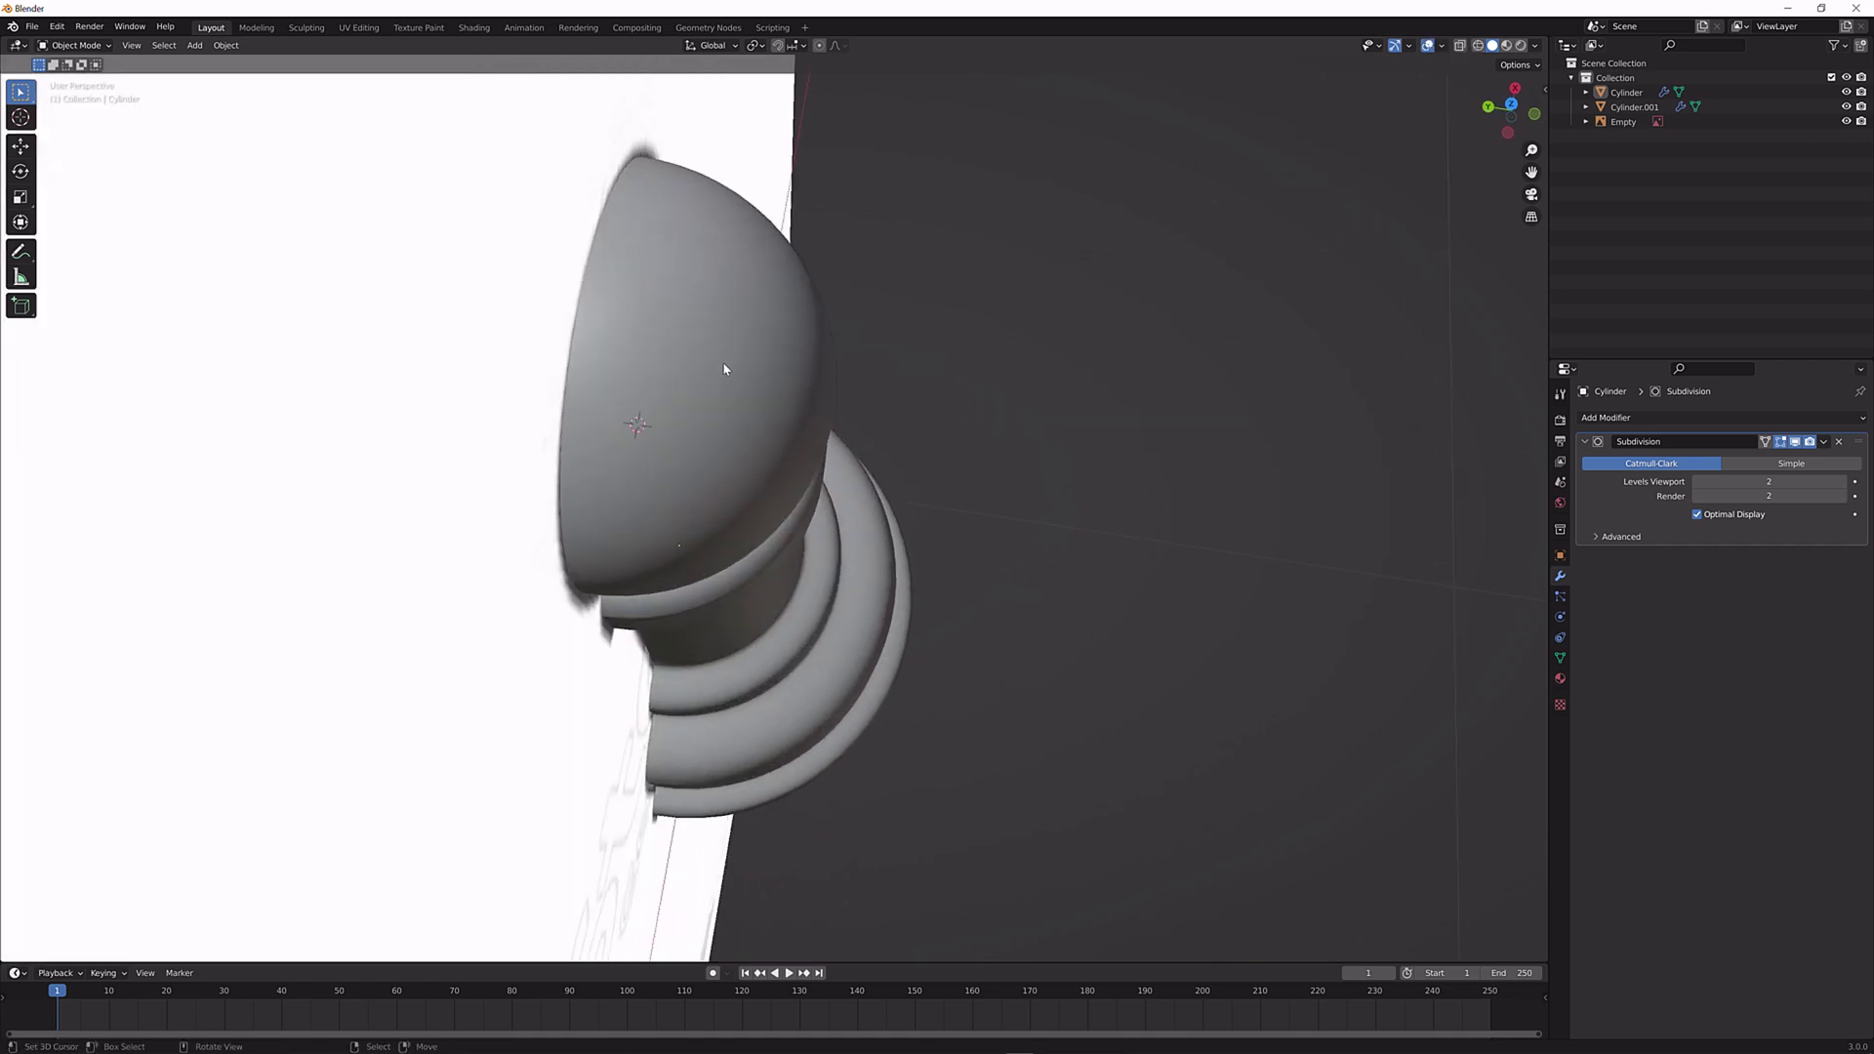
{"action": "left_click", "coordinate": [1846, 121]}
Enter edit mode on the pawn and examine the mesh topology around the top of its head.
{"action": "right_click", "coordinate": [673, 338]}
{"action": "key", "text": "Tab"}
{"action": "middle_click_drag", "start_coordinate": [705, 376], "coordinate": [671, 270]}
{"action": "middle_click_drag", "start_coordinate": [672, 271], "coordinate": [775, 354], "text": "shift"}
{"action": "scroll", "coordinate": [775, 354], "scroll_direction": "up", "scroll_amount": 4}
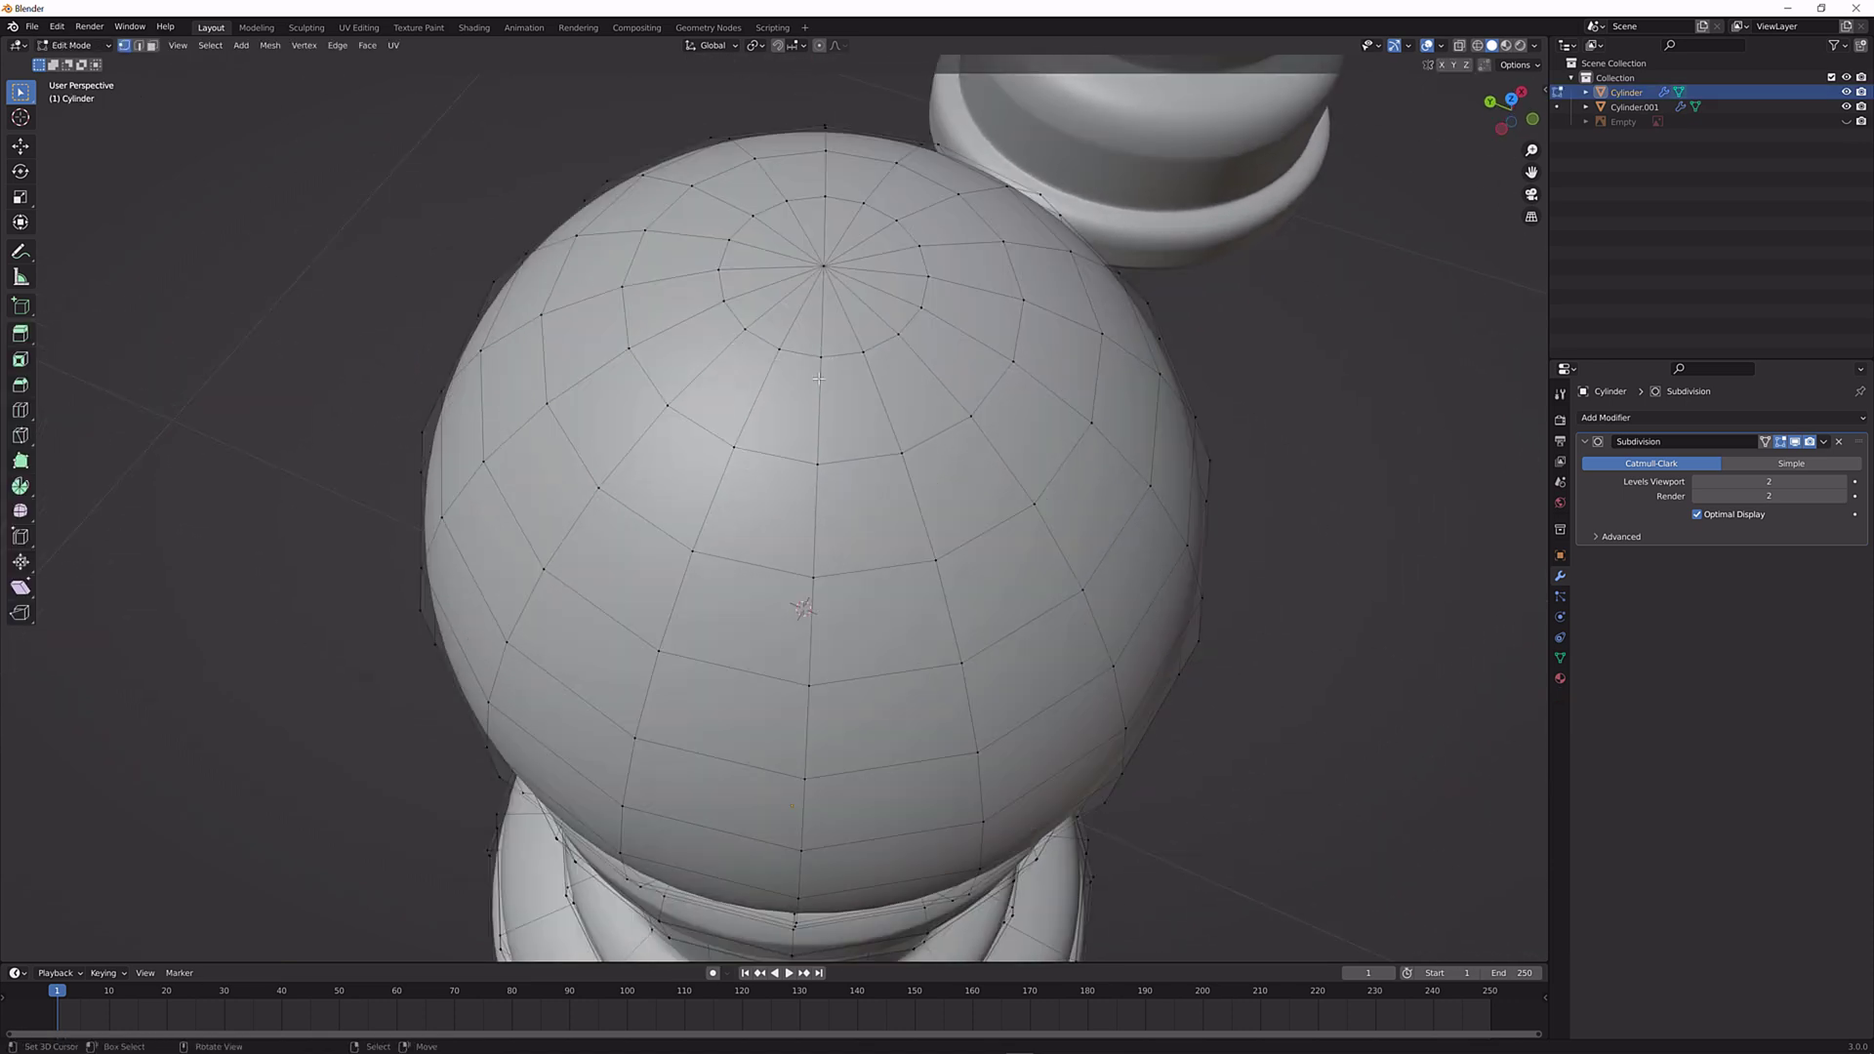
Show the reference image again and view the pawn and base copy beside the silhouettes.
{"action": "scroll", "coordinate": [850, 382], "scroll_direction": "down", "scroll_amount": 5}
{"action": "middle_click_drag", "start_coordinate": [850, 381], "coordinate": [795, 368]}
{"action": "scroll", "coordinate": [794, 368], "scroll_direction": "down", "scroll_amount": 5}
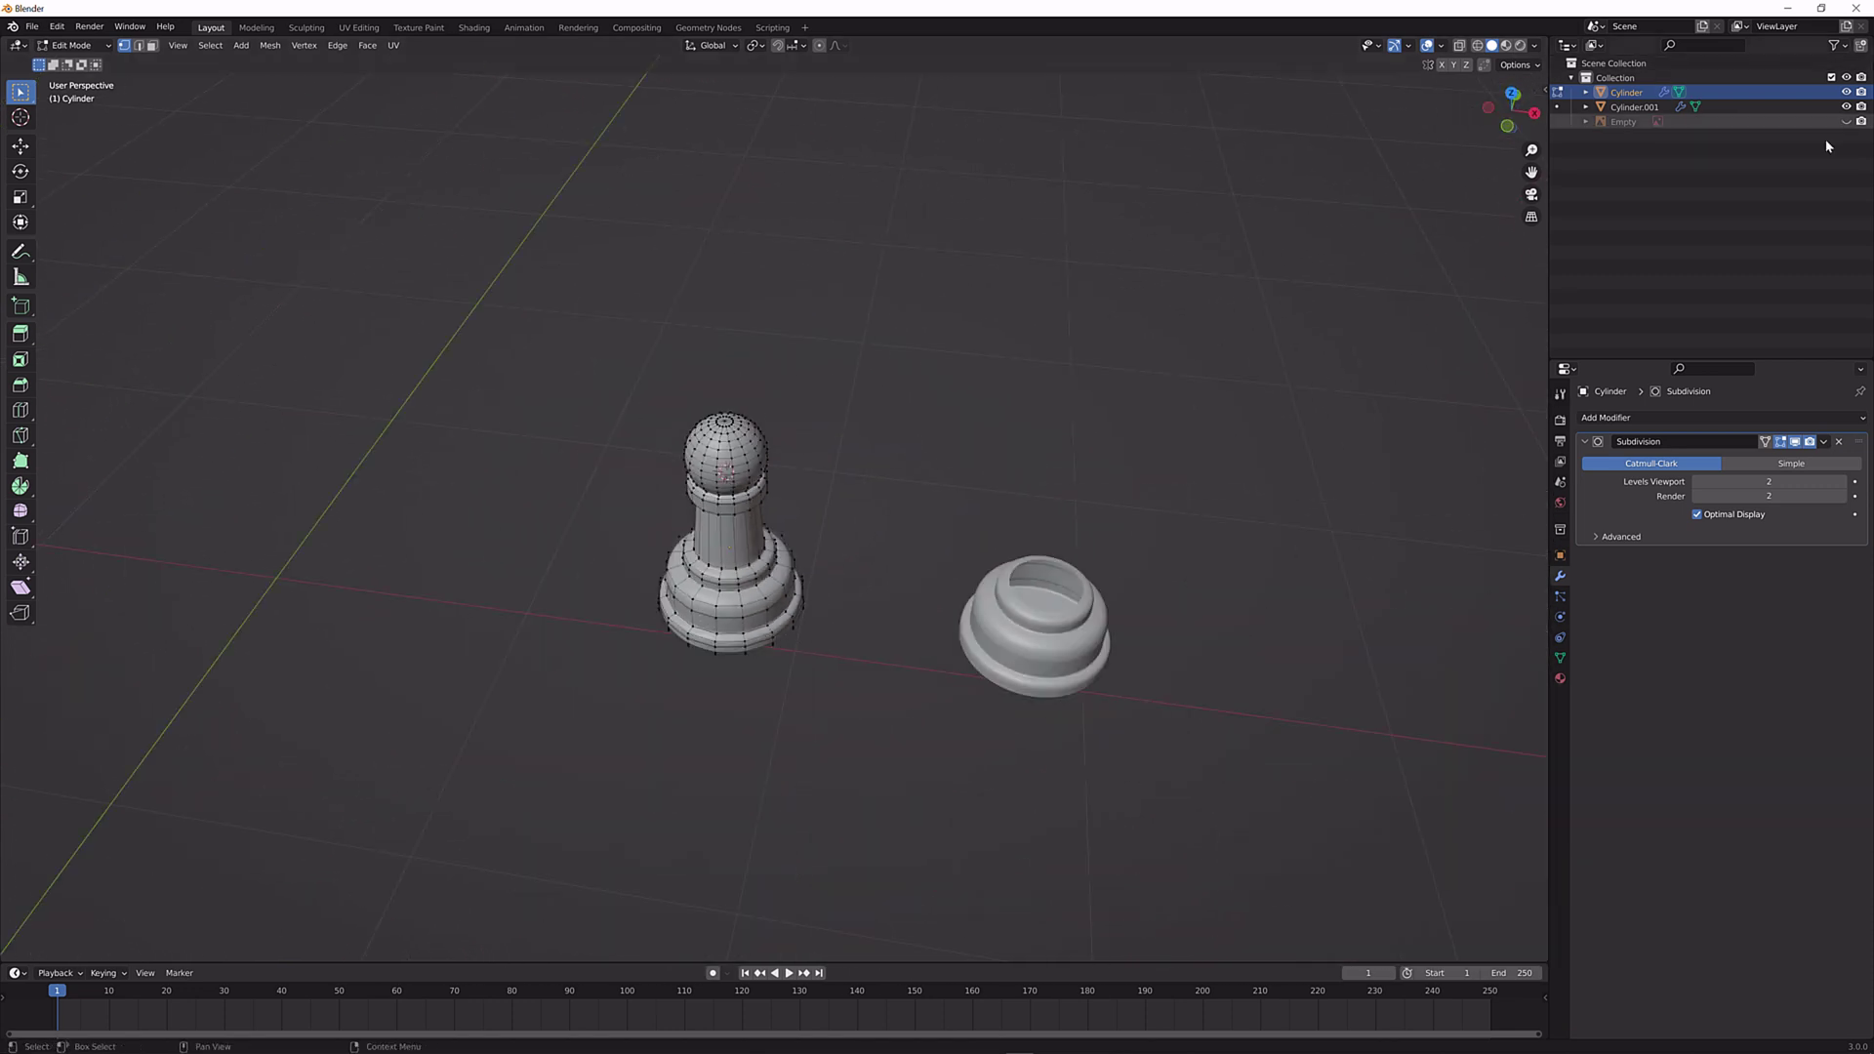
{"action": "left_click", "coordinate": [1846, 121]}
{"action": "middle_click_drag", "start_coordinate": [514, 448], "coordinate": [1023, 519]}
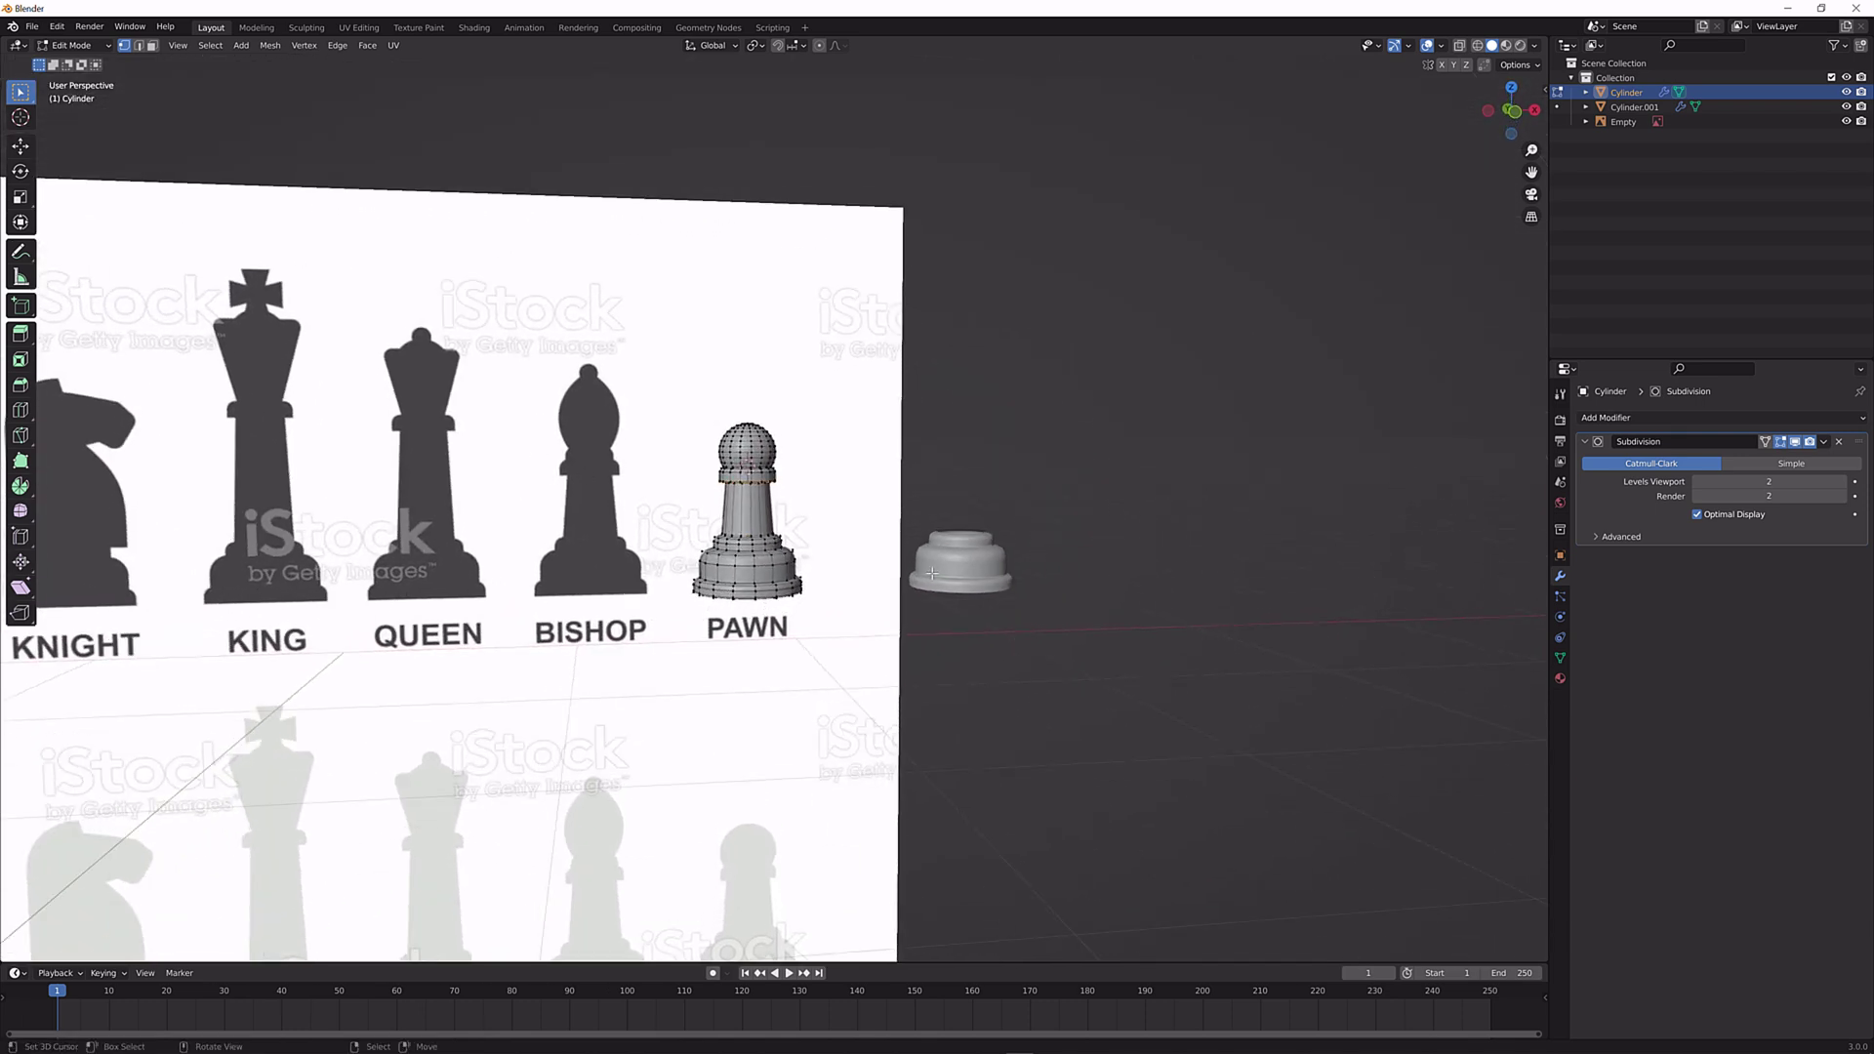